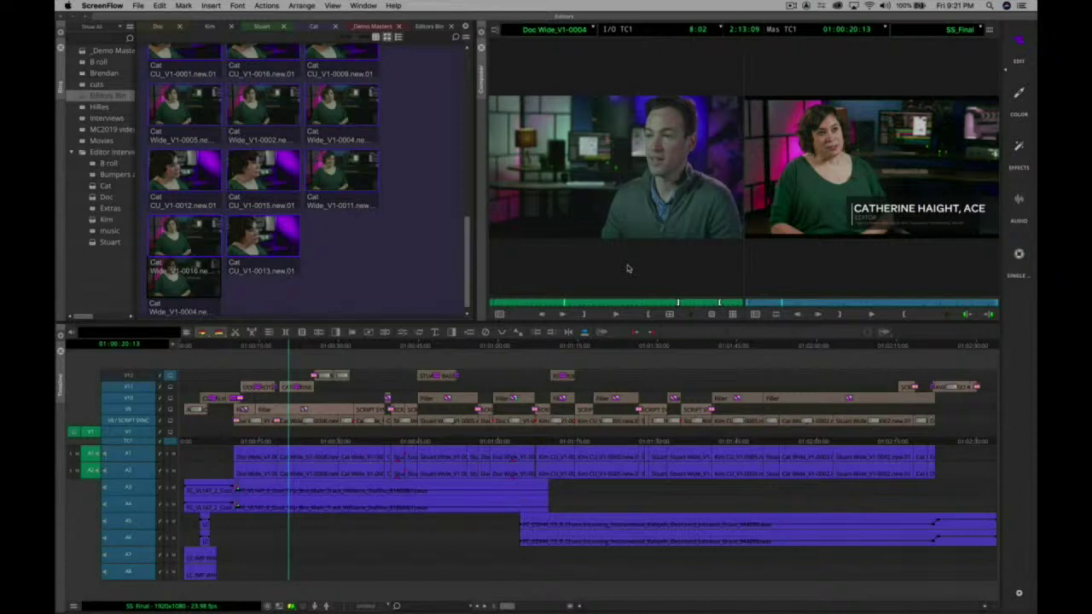
# - Activate the Avid editor and open the Find window with Cmd+F
pyautogui.click(110, 367)
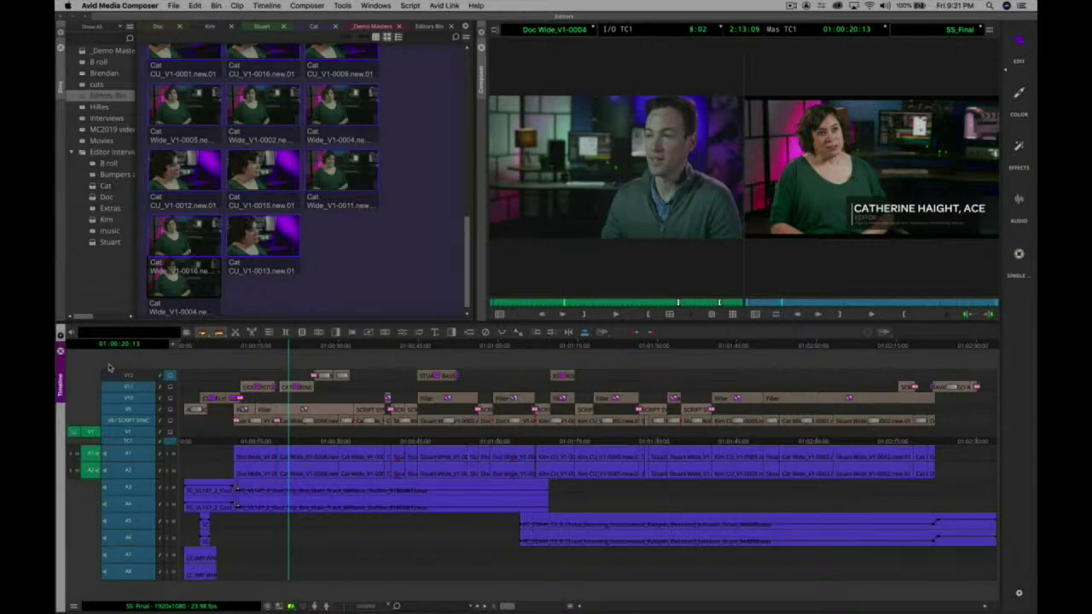
pyautogui.press('super+f')
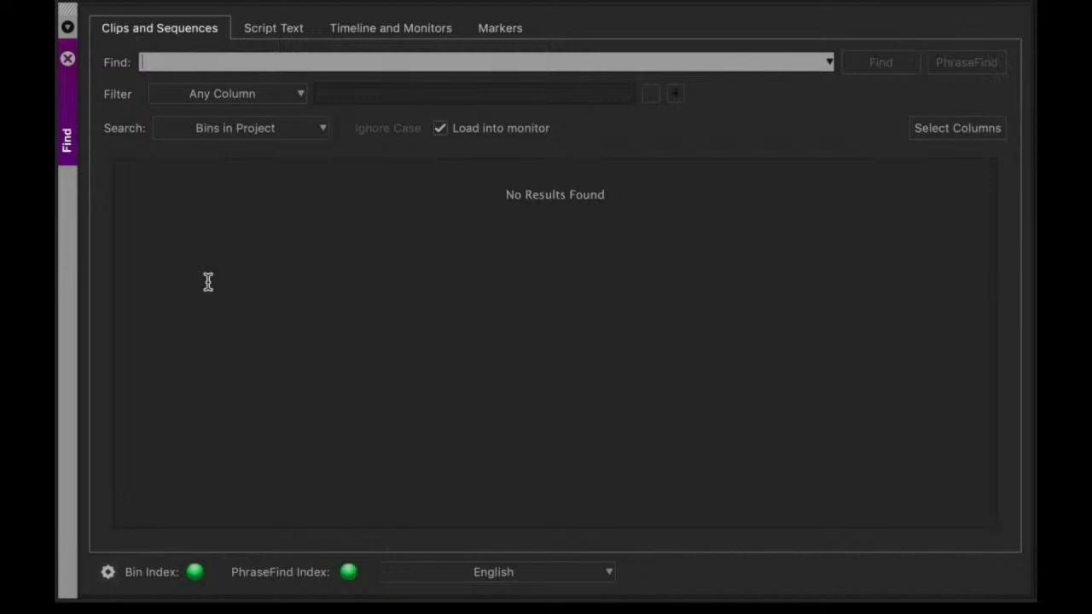
# - Search dialogue for 'fifteen' with PhraseFind, returning 47 ranked clips and sequences
pyautogui.write('fifteen')
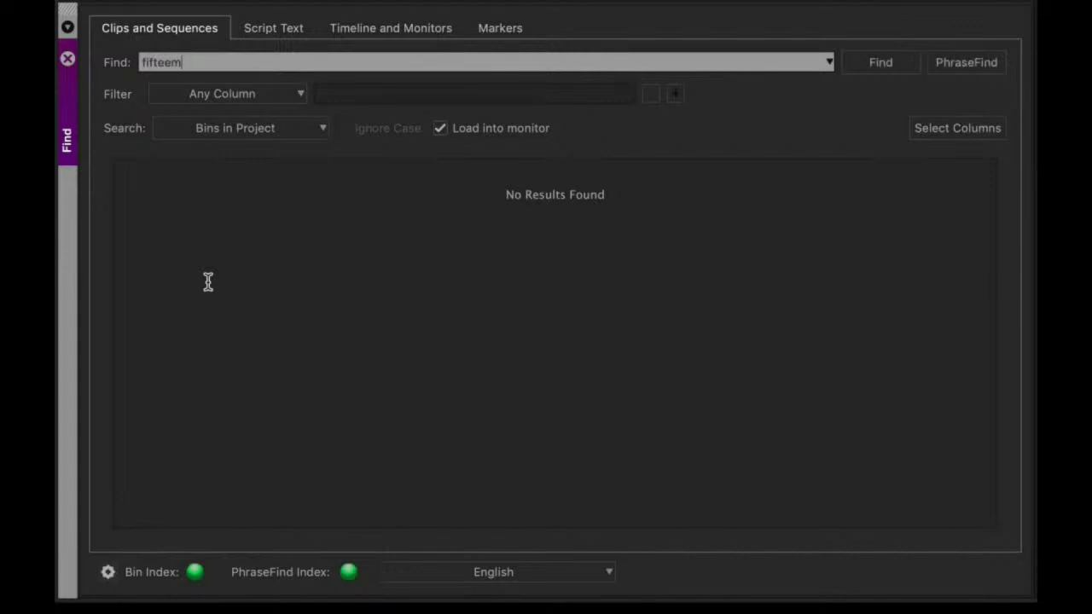
pyautogui.press('BackSpace')
pyautogui.write('n')
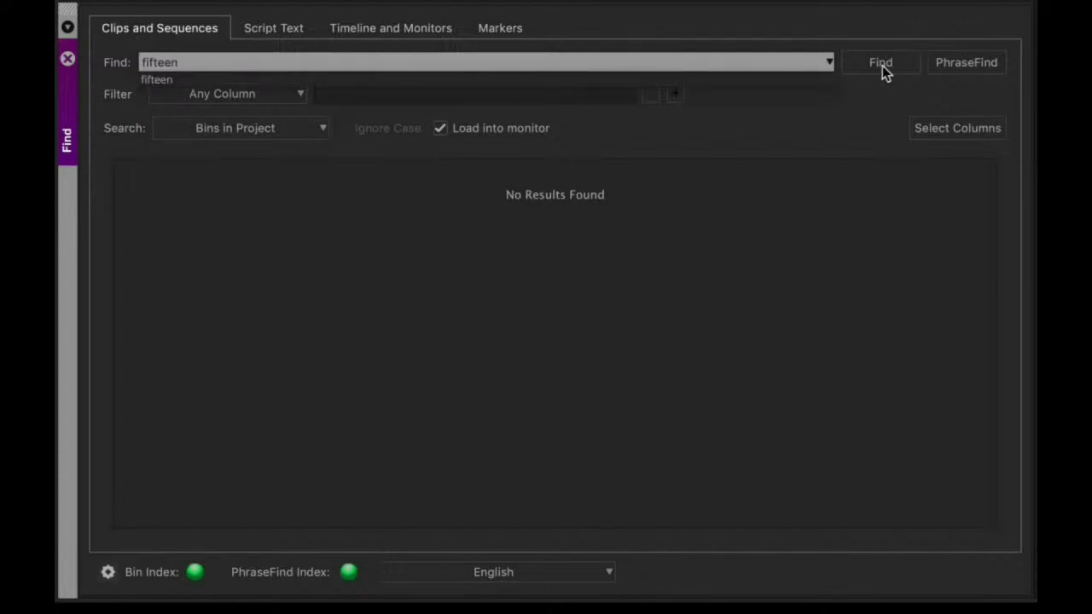
pyautogui.click(883, 68)
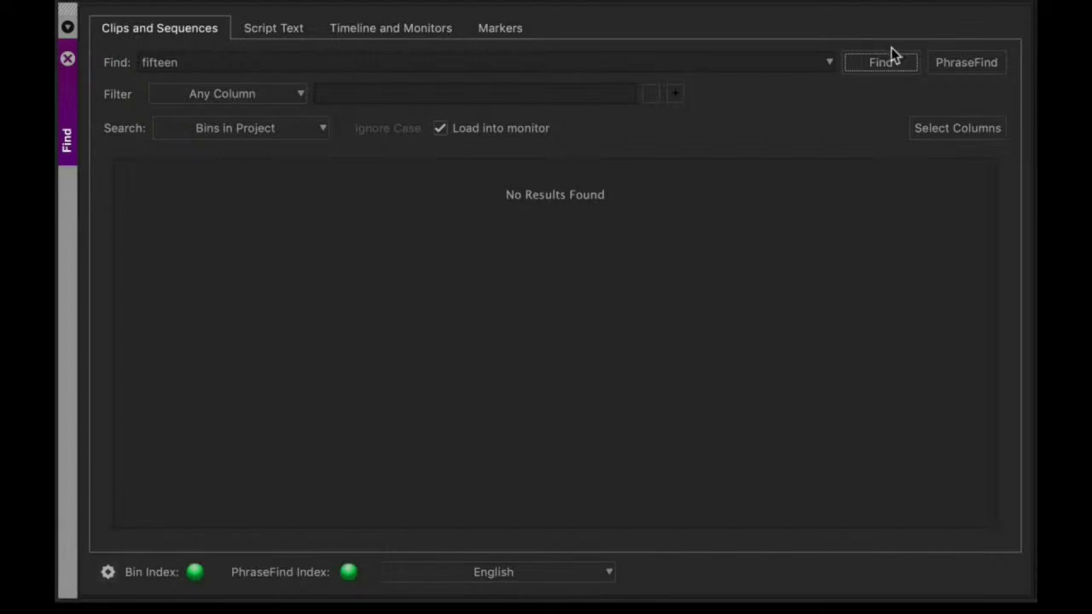
pyautogui.click(973, 67)
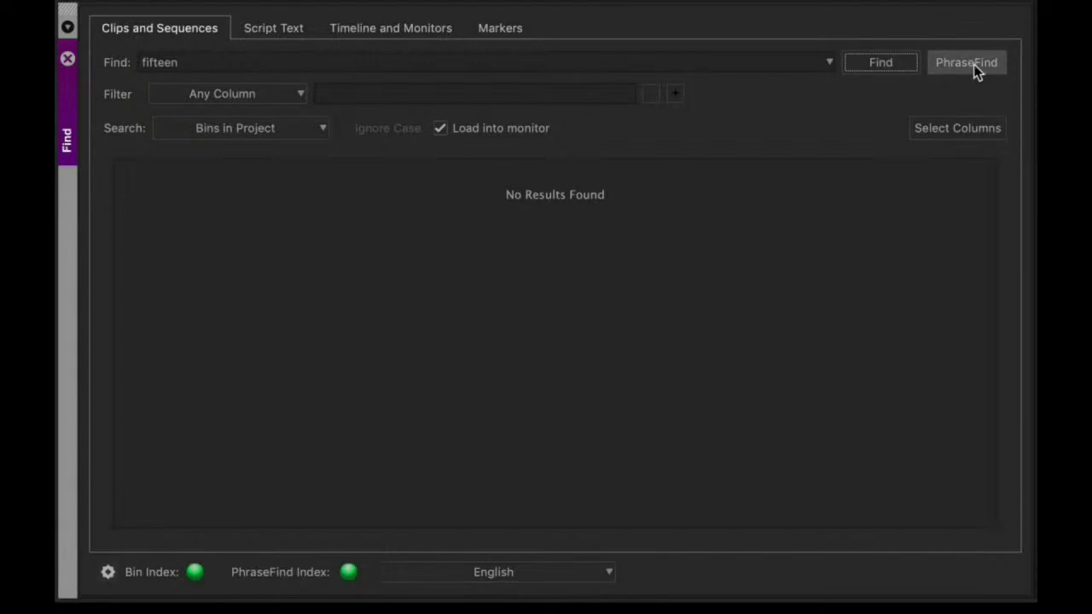
pyautogui.click(973, 64)
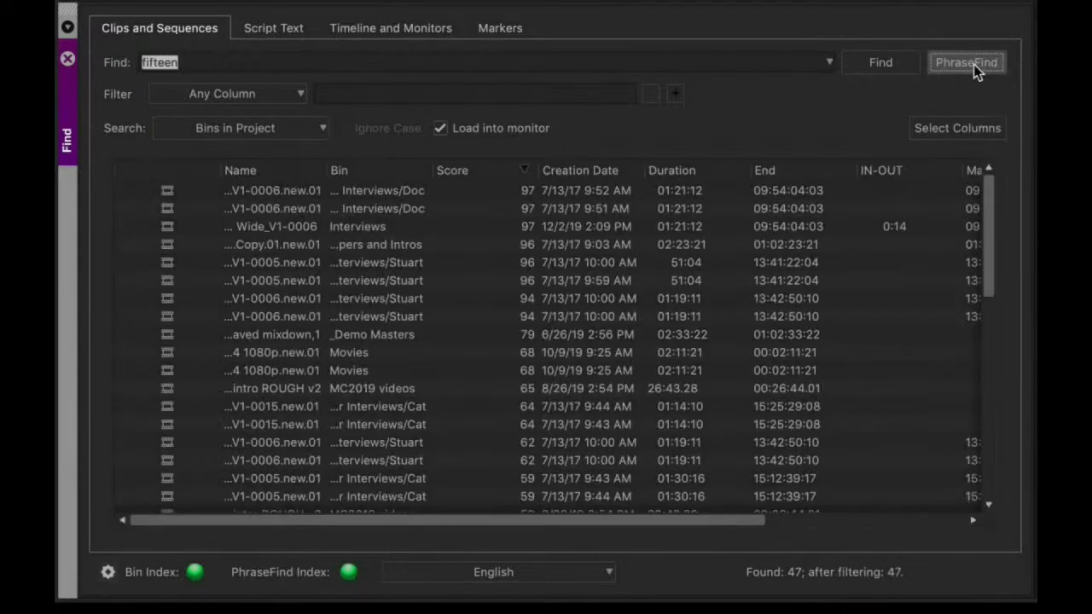
# - Load the top-scoring 'fifteen' match into the source monitor and play it
pyautogui.click(167, 193)
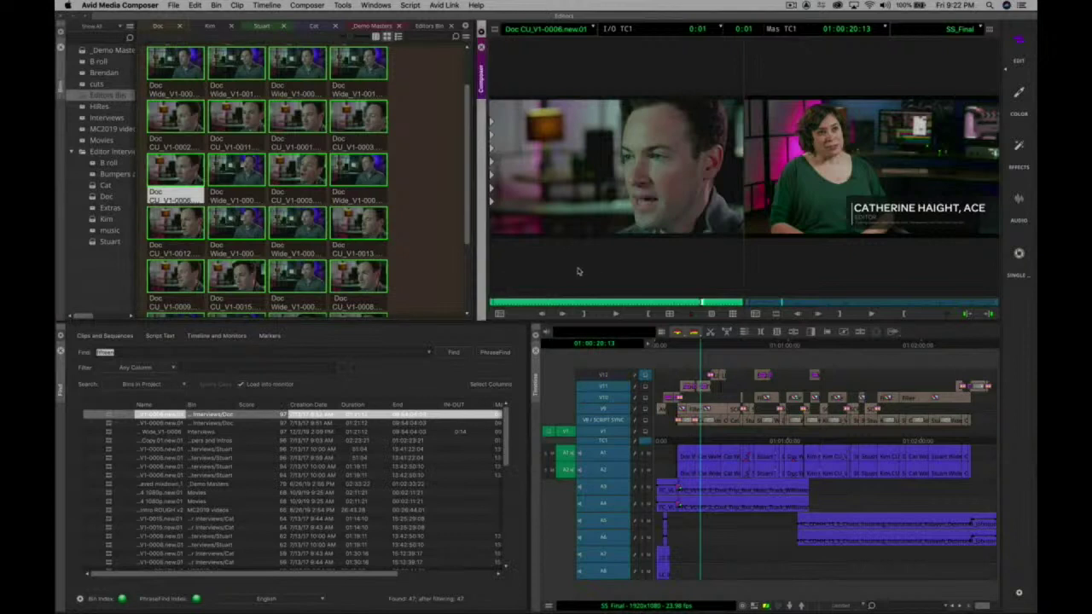
pyautogui.press('space')
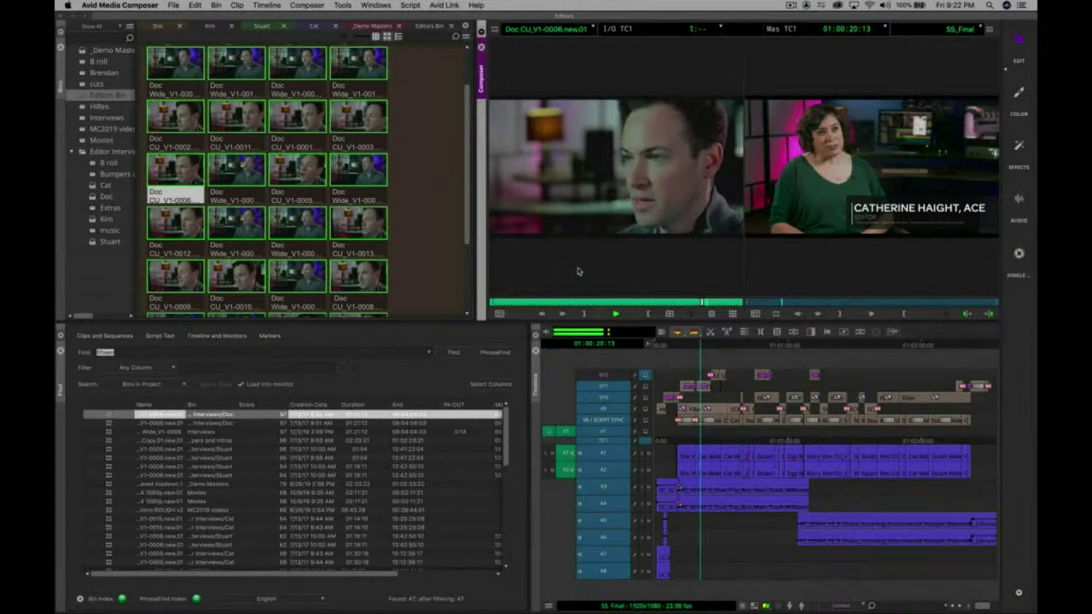
pyautogui.press('space')
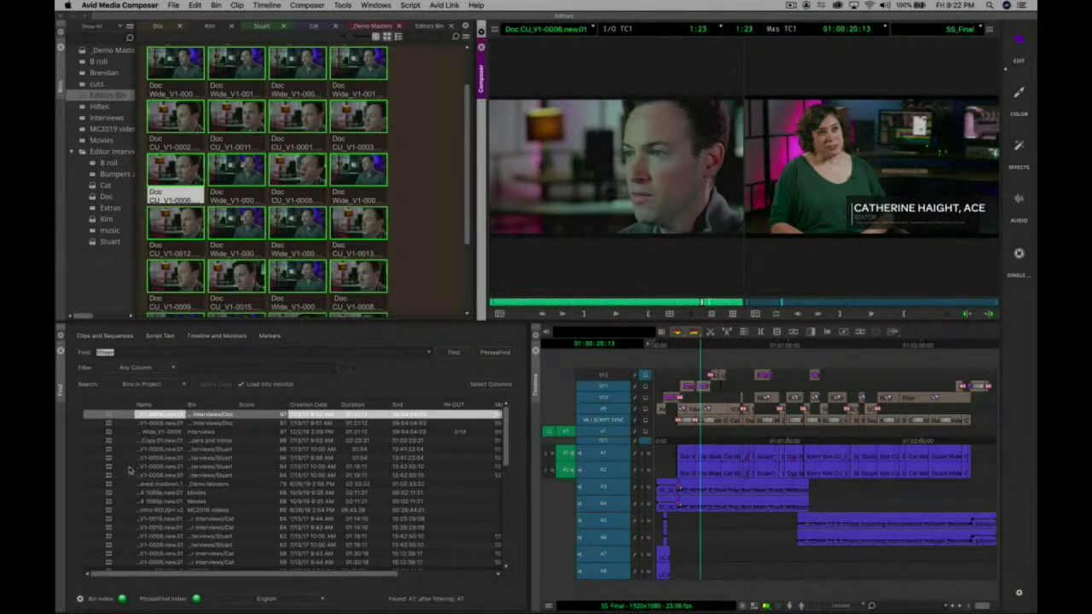
# - Load and play the Stuart Wide V1-0005 match from a second interview
pyautogui.click(111, 448)
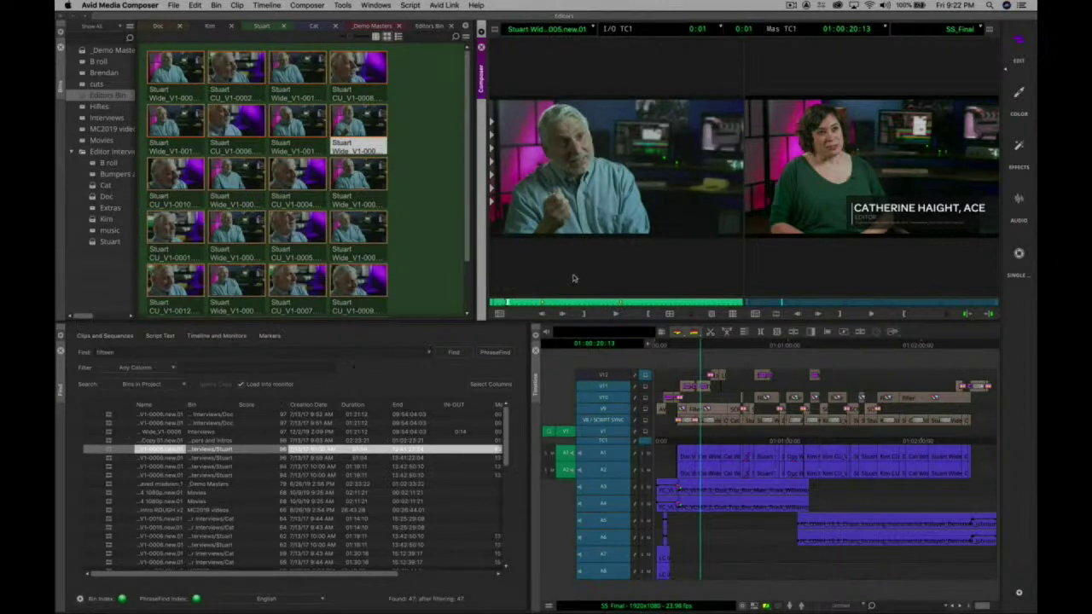
pyautogui.press('space')
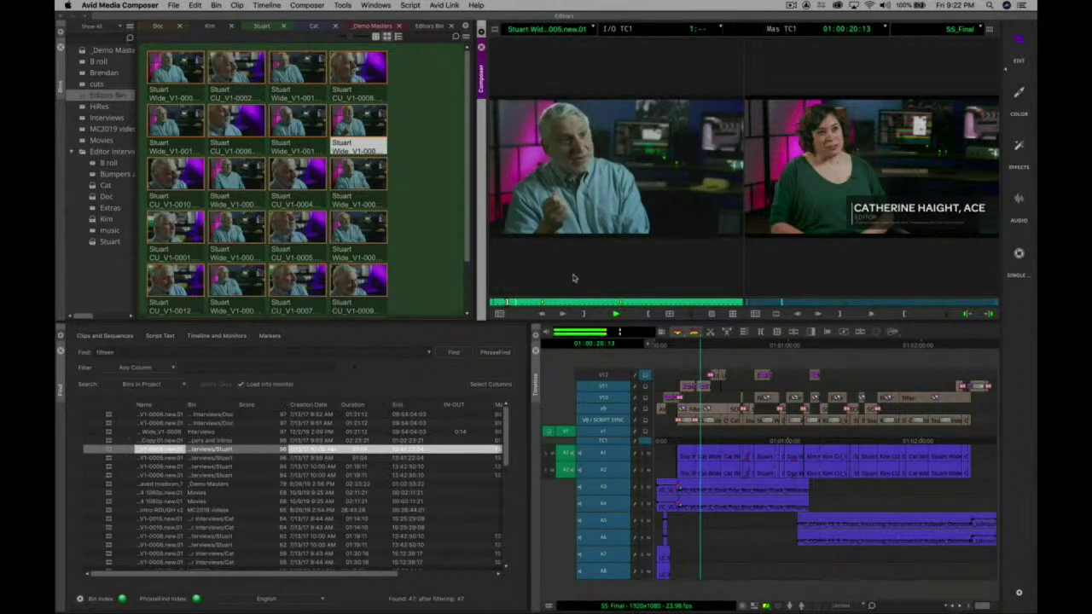
pyautogui.press('space')
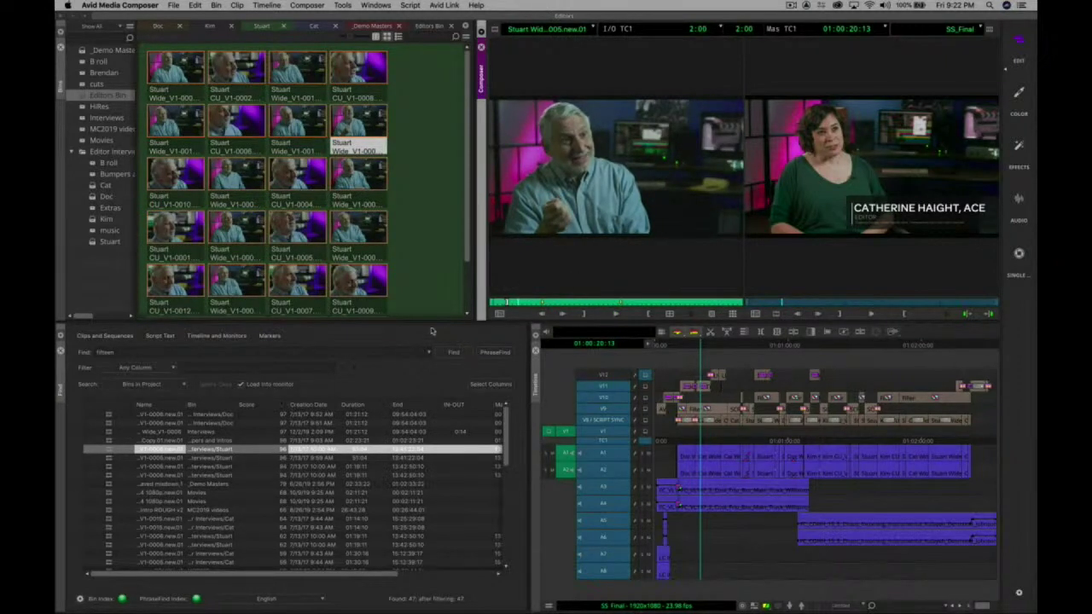
pyautogui.click(419, 336)
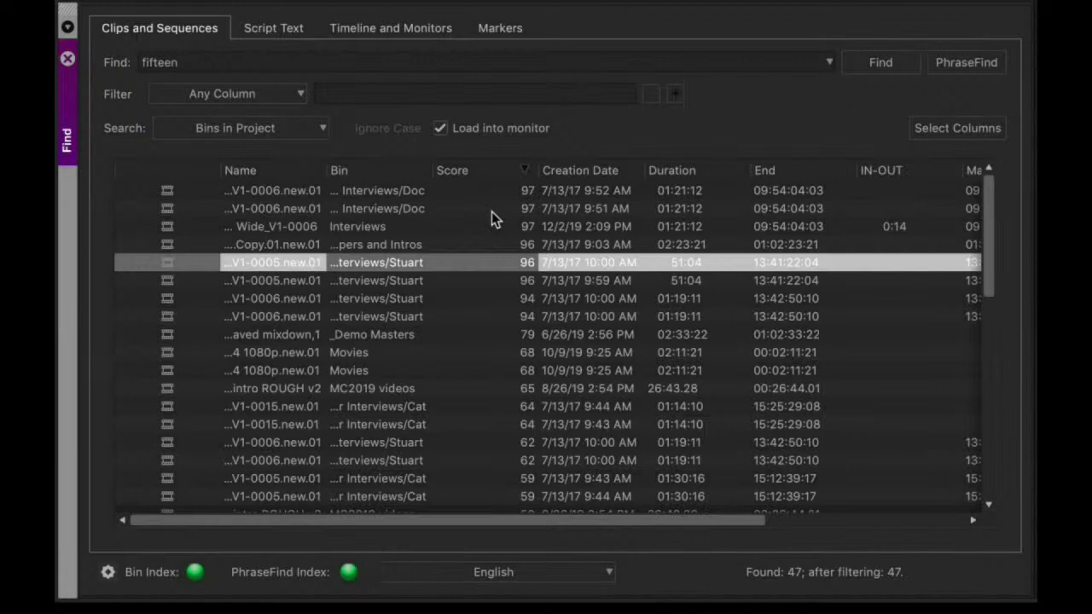
# - Play the 59-score Cat Wide V1-0005 match, then select the old Find term
pyautogui.click(166, 484)
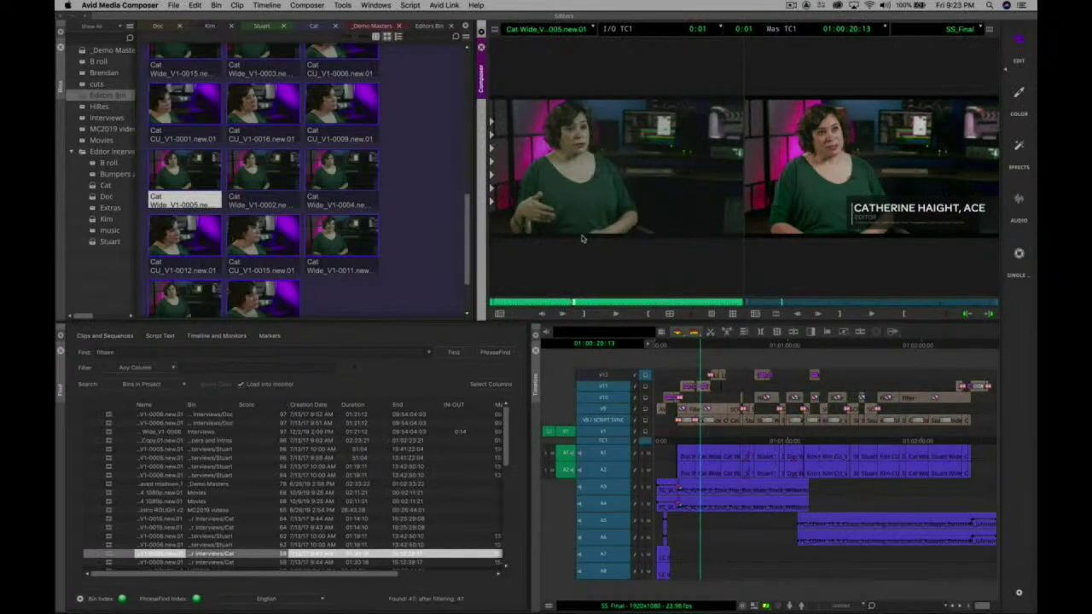
pyautogui.press('space')
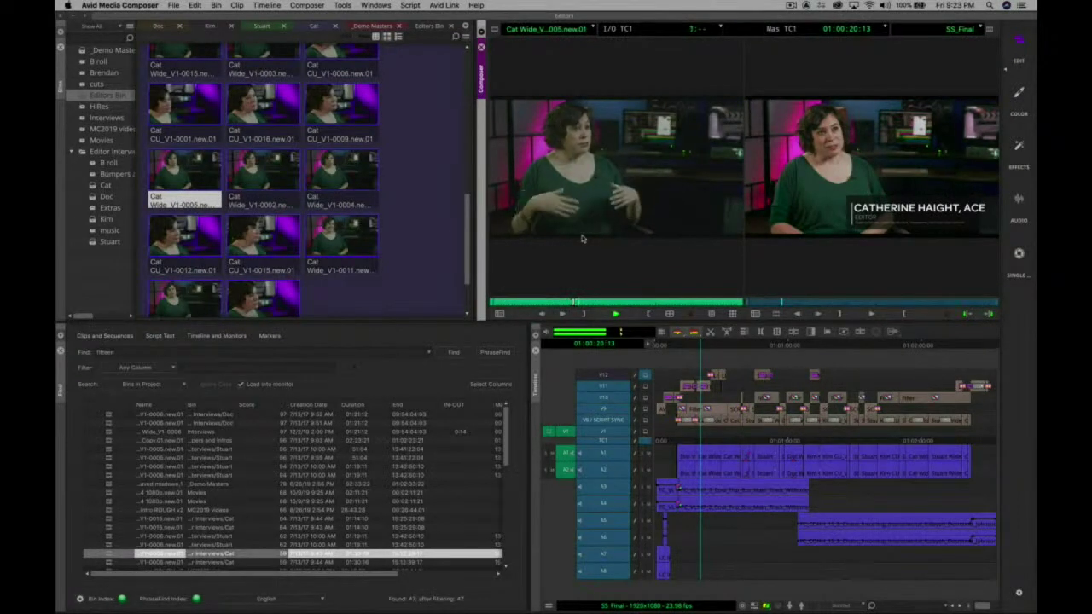
pyautogui.press('space')
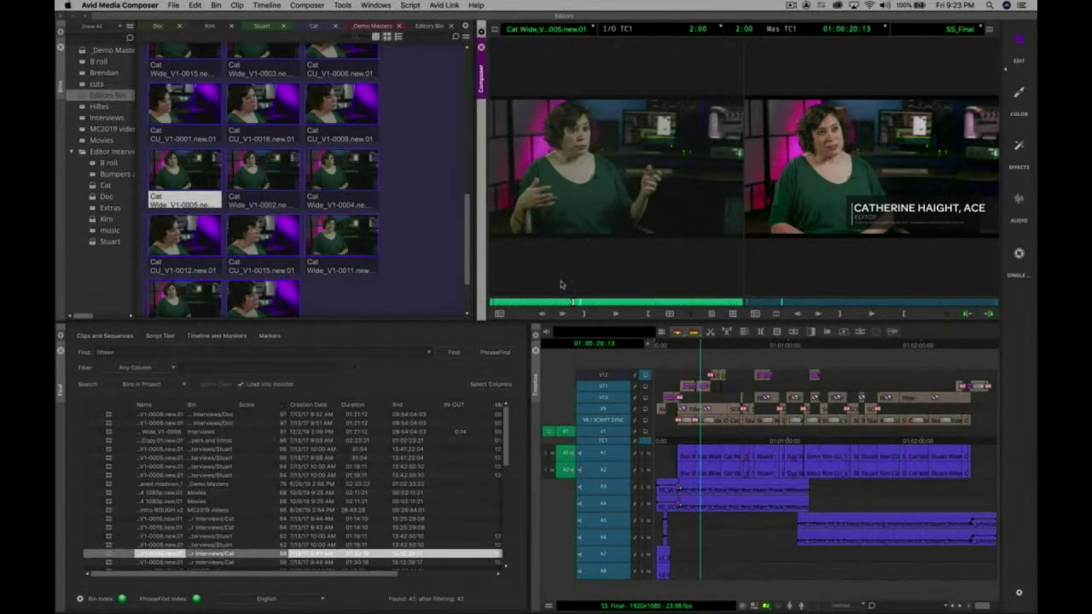
pyautogui.click(380, 340)
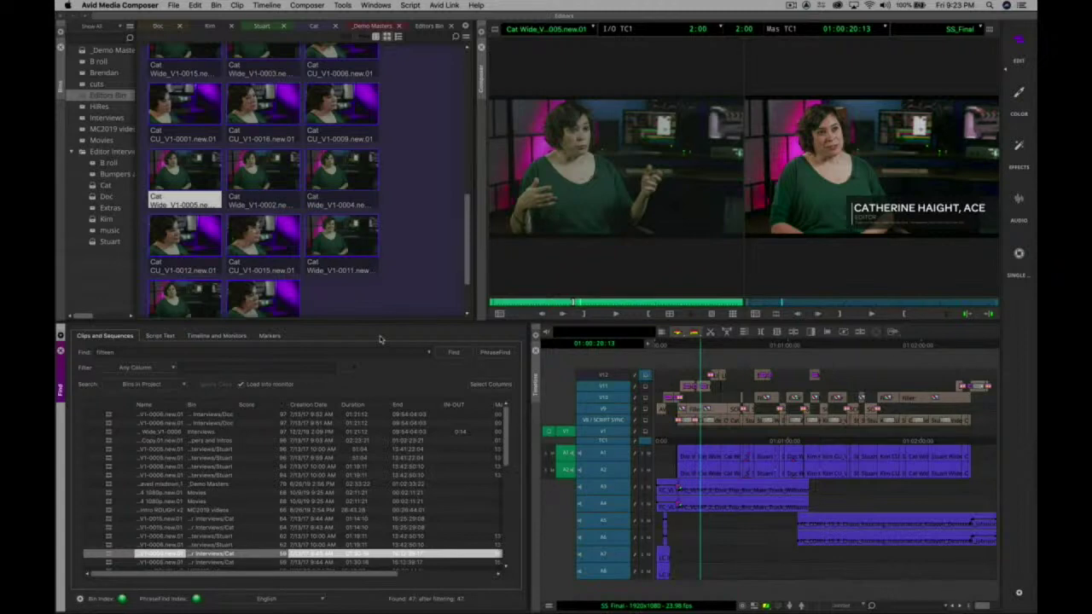
pyautogui.click(125, 353)
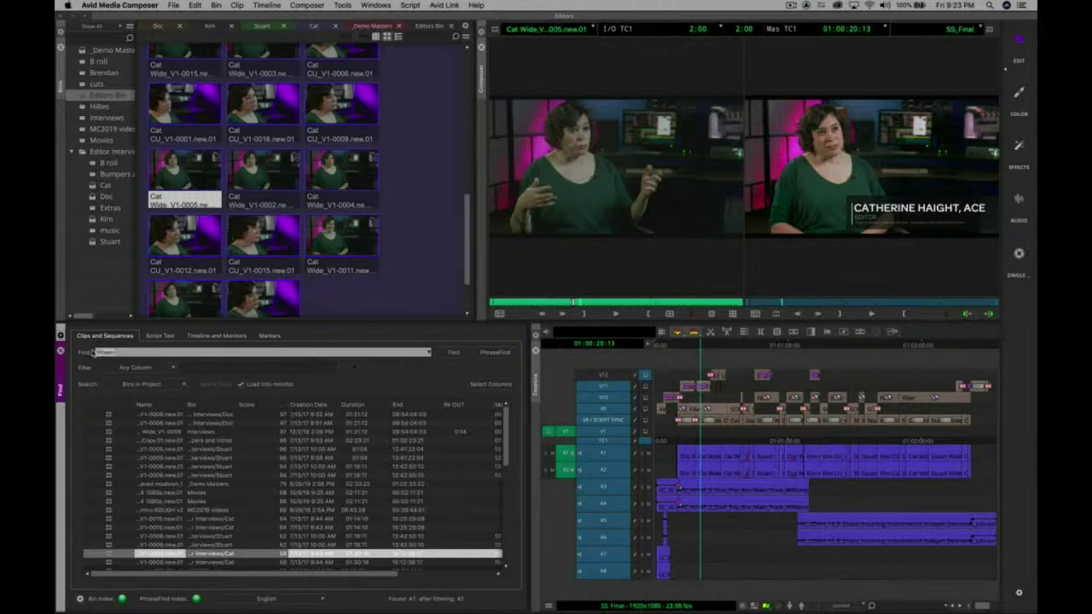
# - PhraseFind 'hate' (35 matches) and play the top match, Kim CU_V1-0010
pyautogui.write('te')
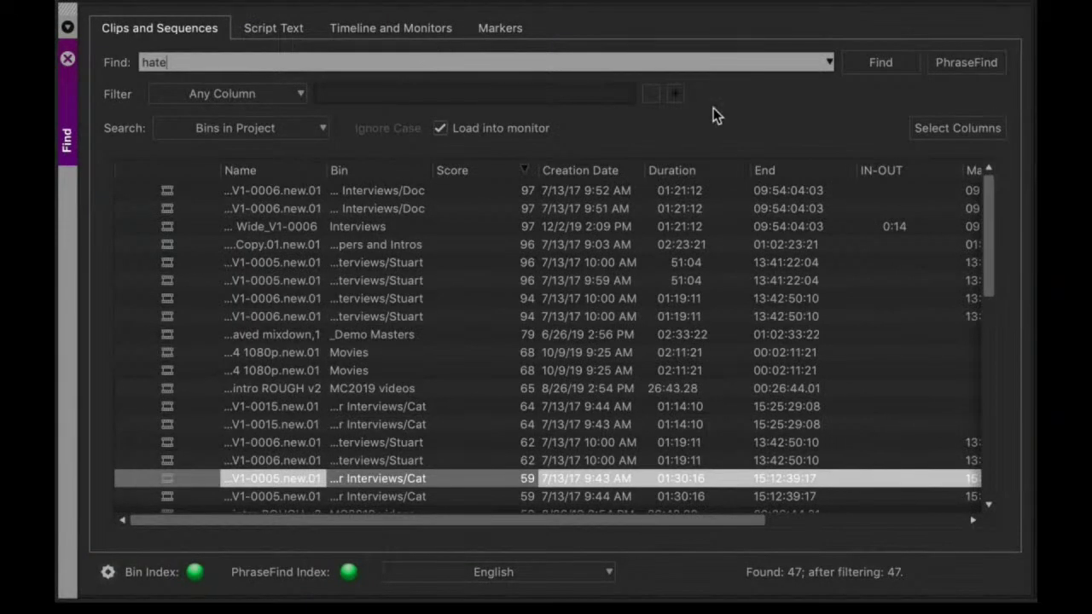
pyautogui.click(964, 66)
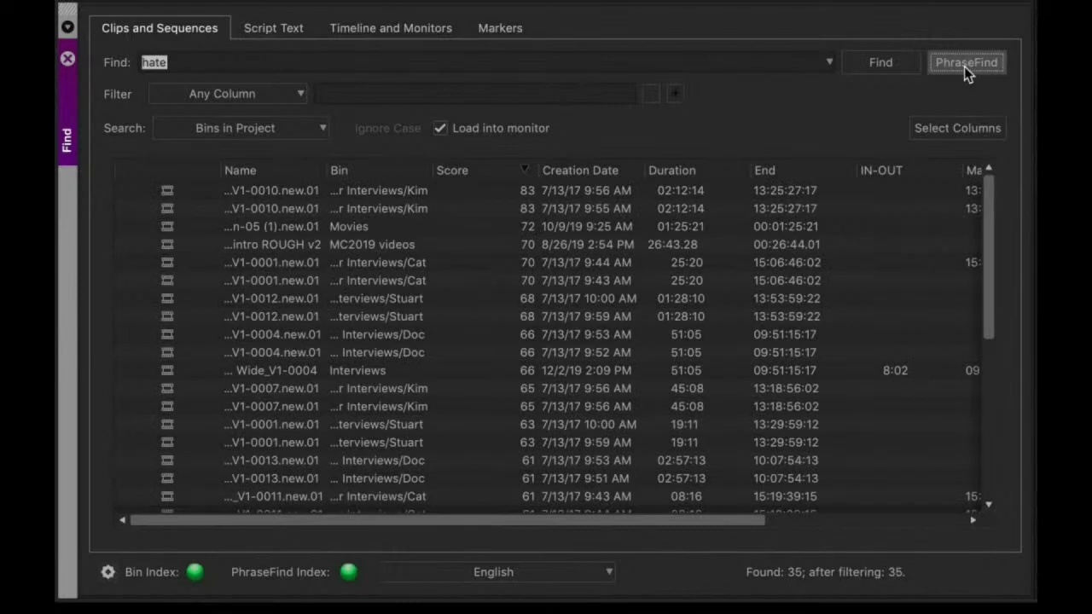
pyautogui.click(166, 192)
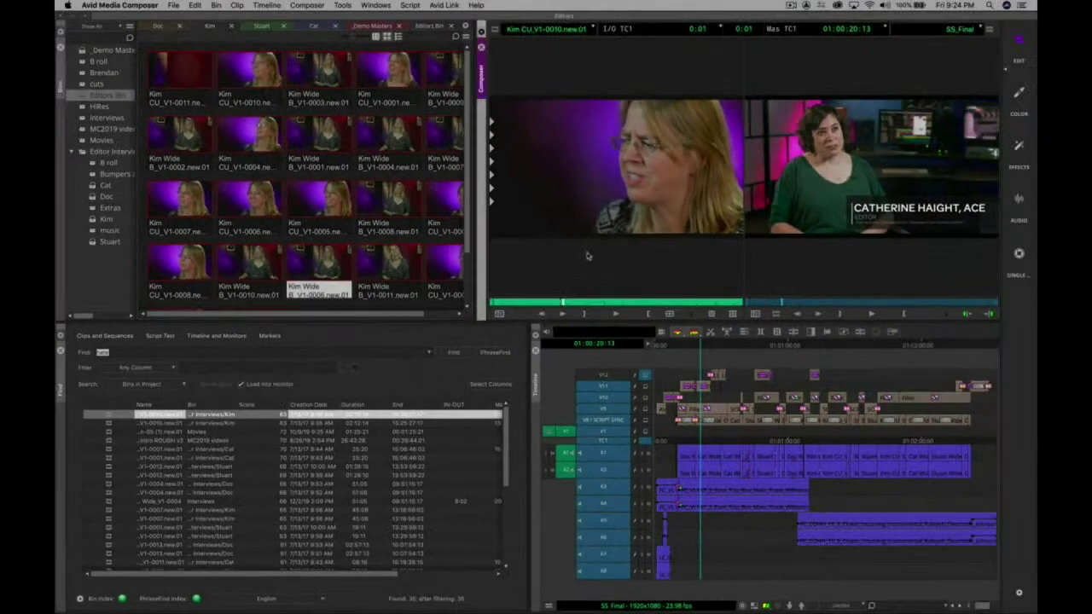
pyautogui.press('space')
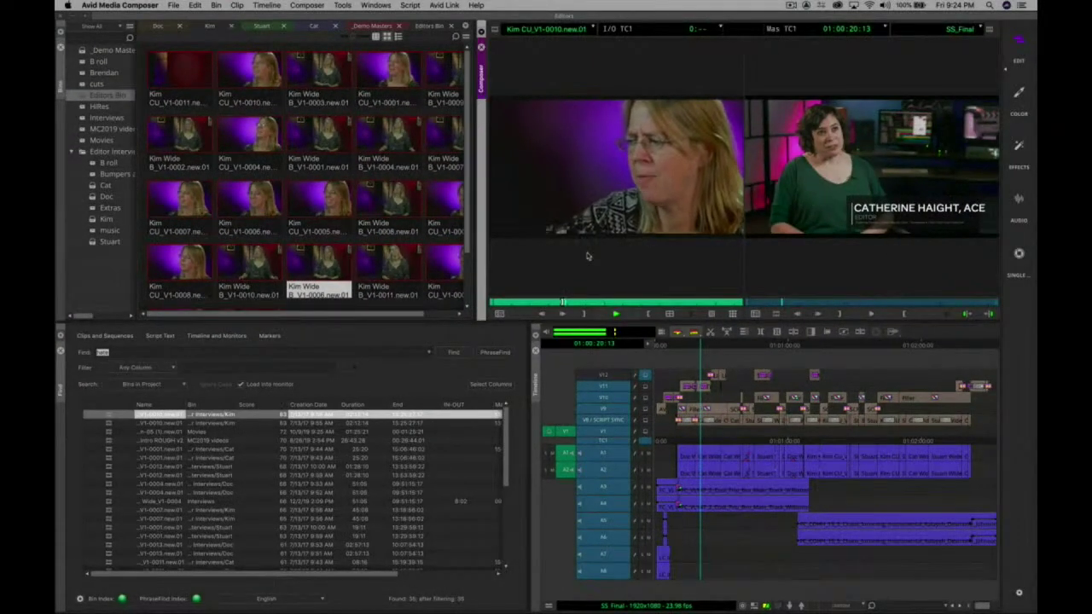
pyautogui.press('space')
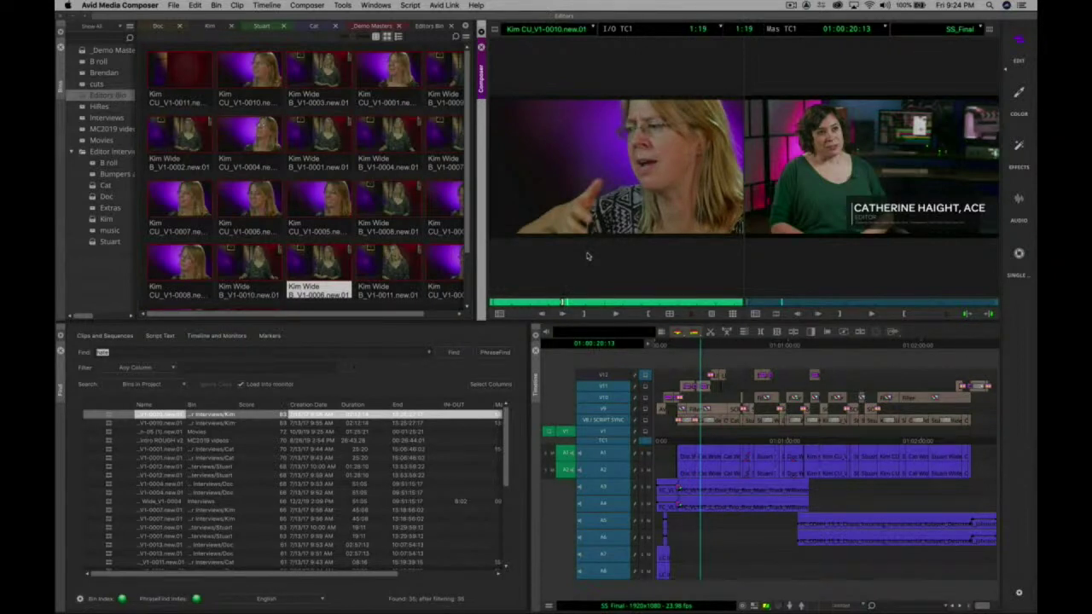
pyautogui.click(358, 275)
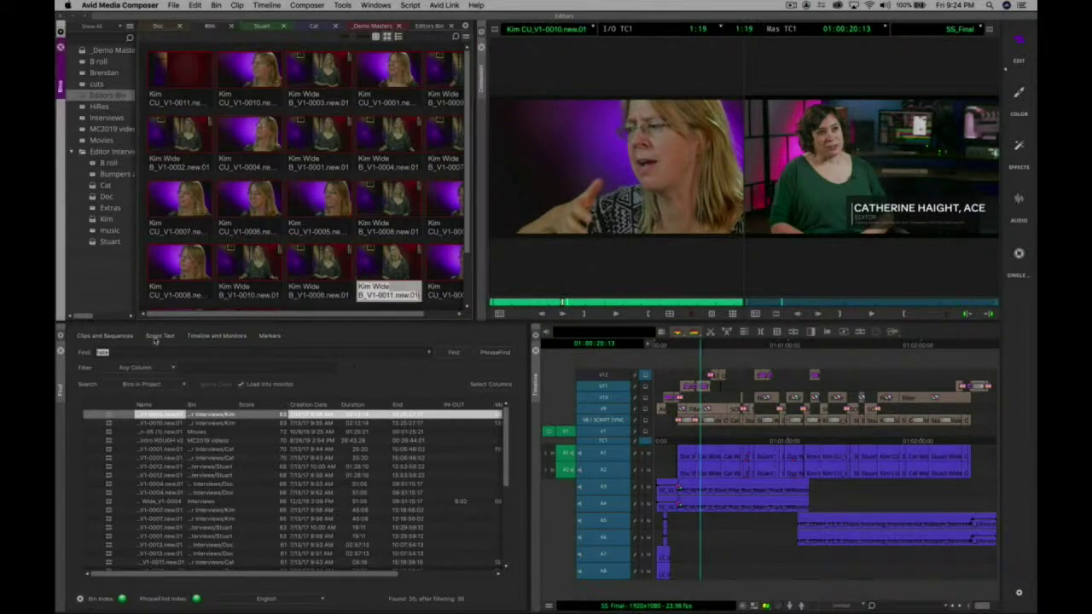
# - Search the interviewee's first name plus 'hate' (7 matches) and play top result Cat Wide_V1-0011
pyautogui.click(128, 352)
pyautogui.write('cat')
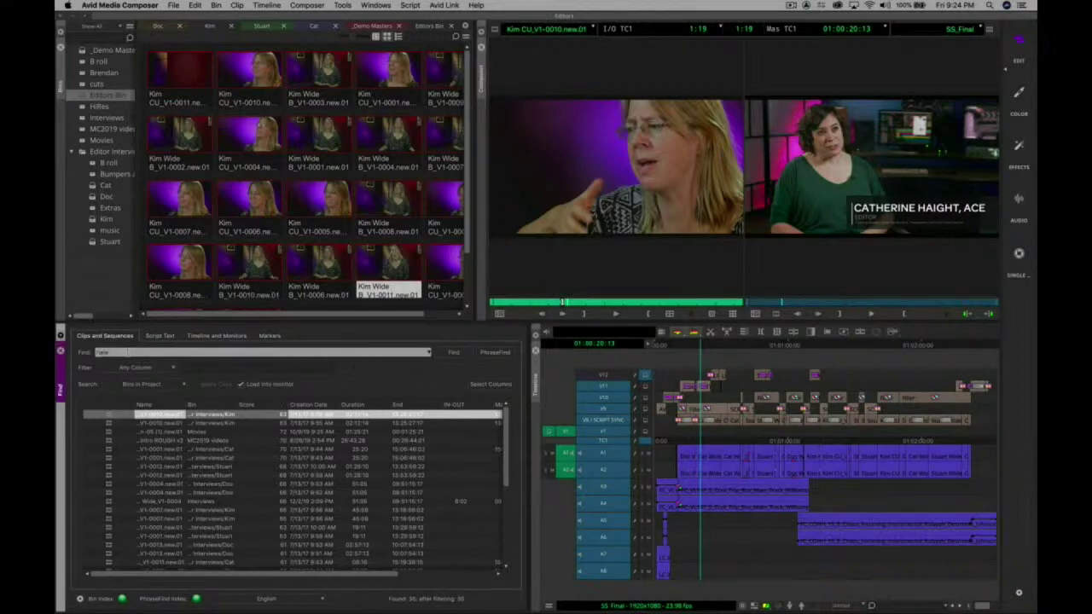
pyautogui.write('her')
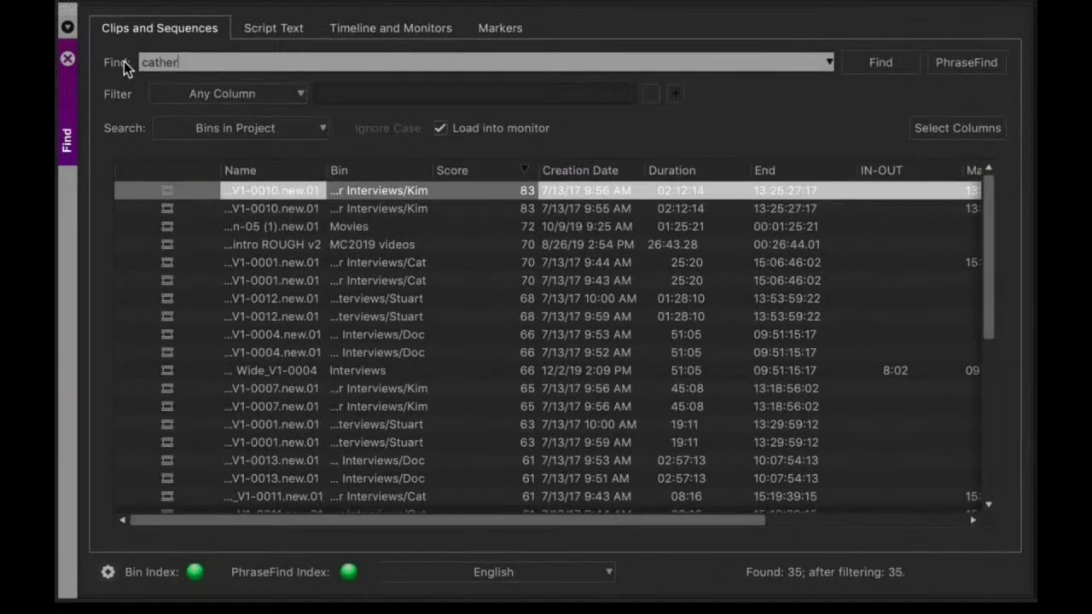
pyautogui.write('ine')
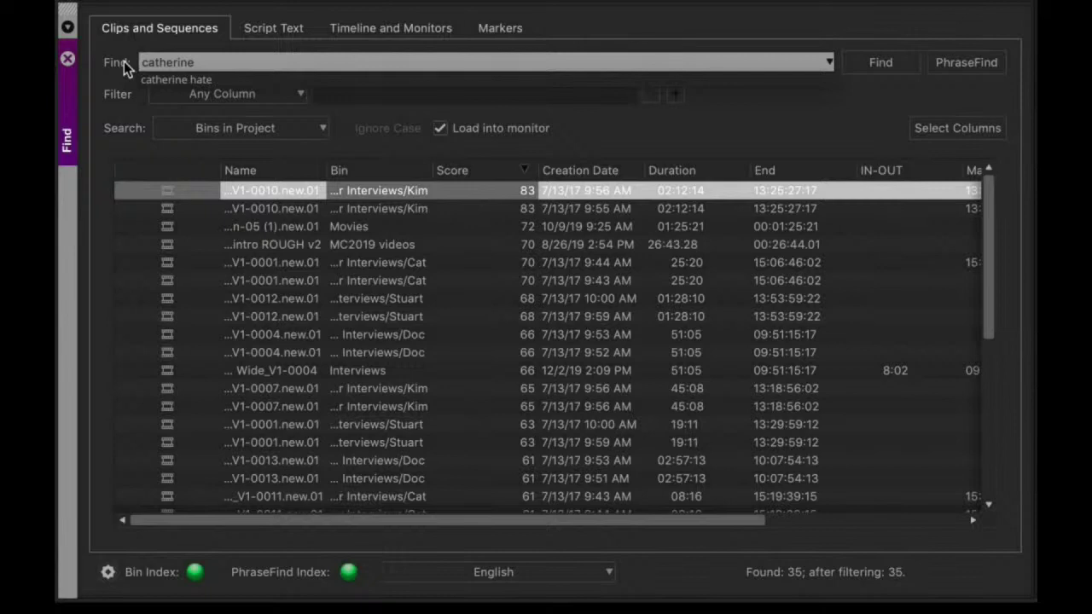
pyautogui.click(205, 85)
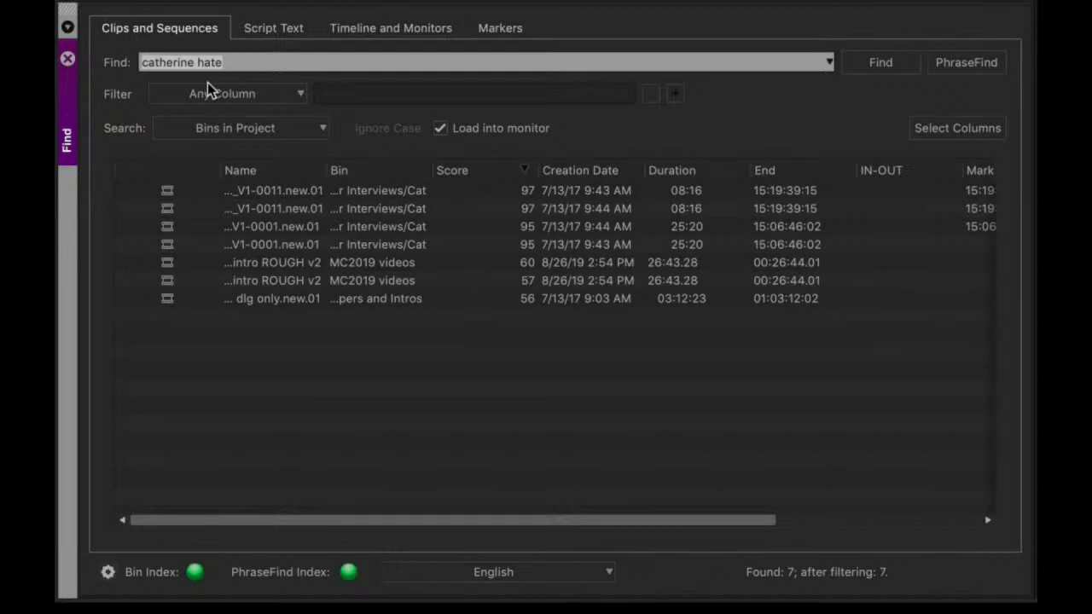
pyautogui.click(168, 190)
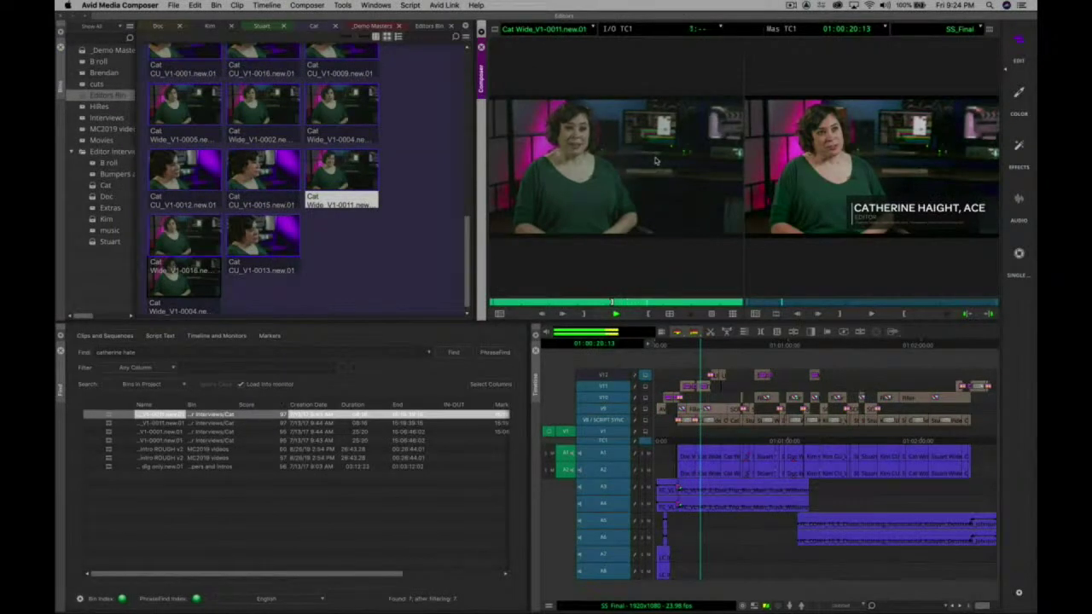
pyautogui.press('space')
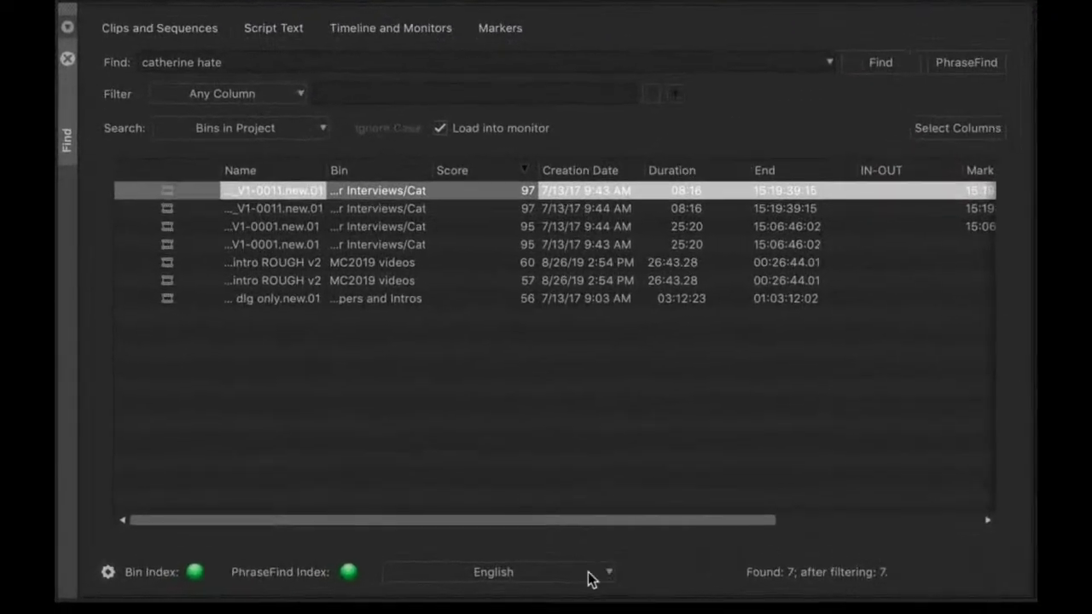
pyautogui.click(601, 580)
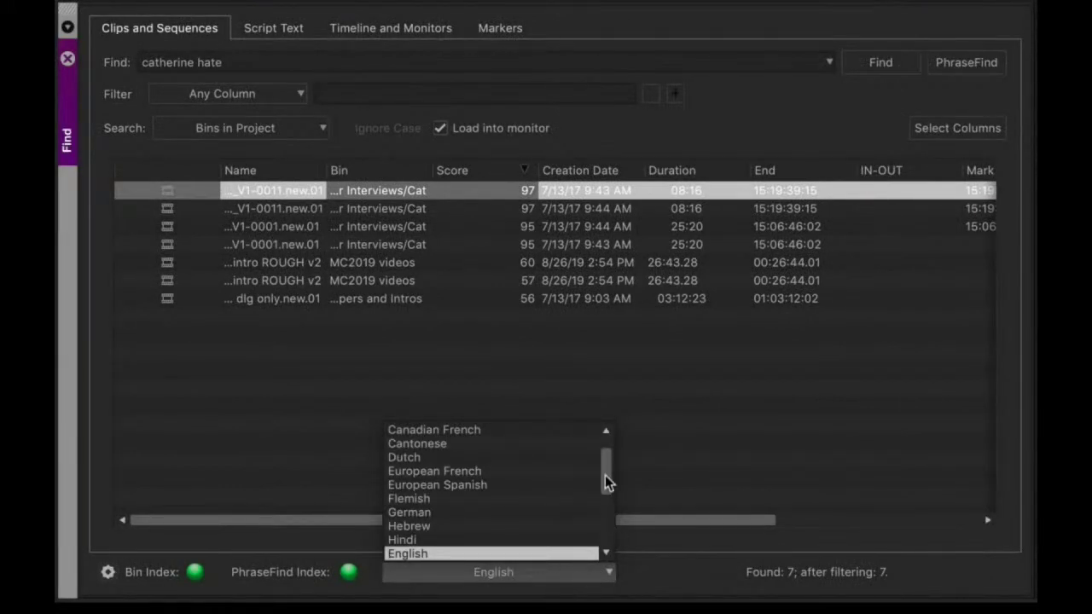
pyautogui.moveTo(605, 470); pyautogui.dragTo(606, 446)
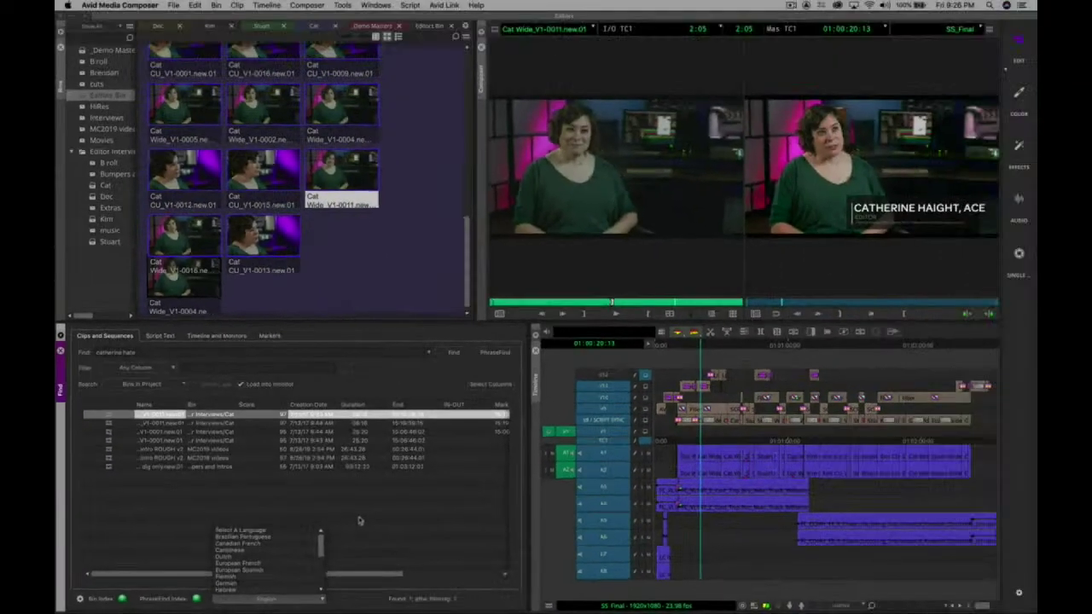
pyautogui.click(659, 413)
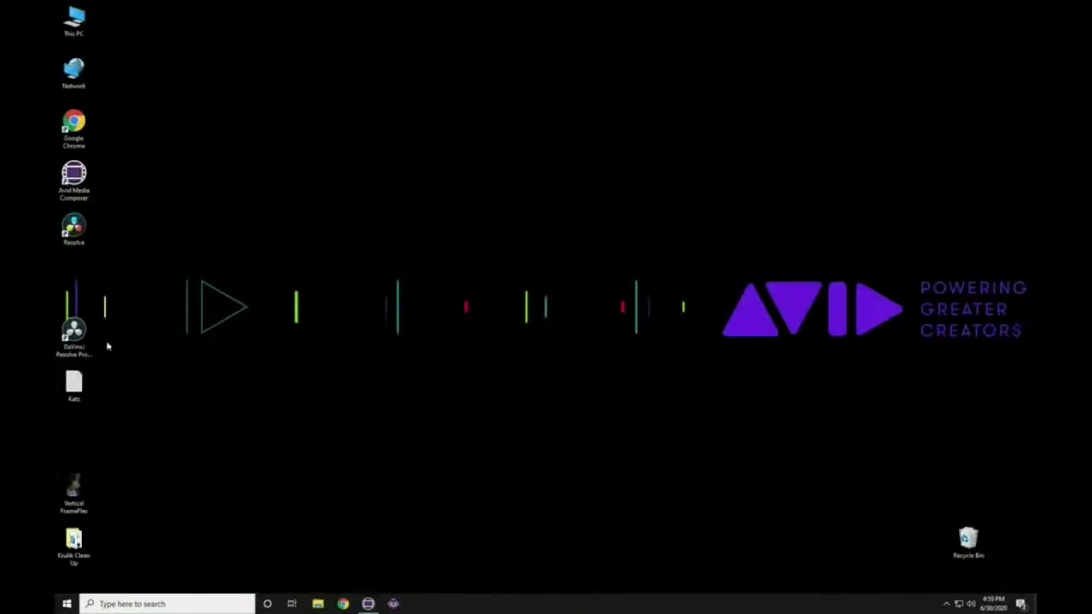
# - Open the interview transcript text file in Notepad and scroll through its contents
pyautogui.doubleClick(74, 384)
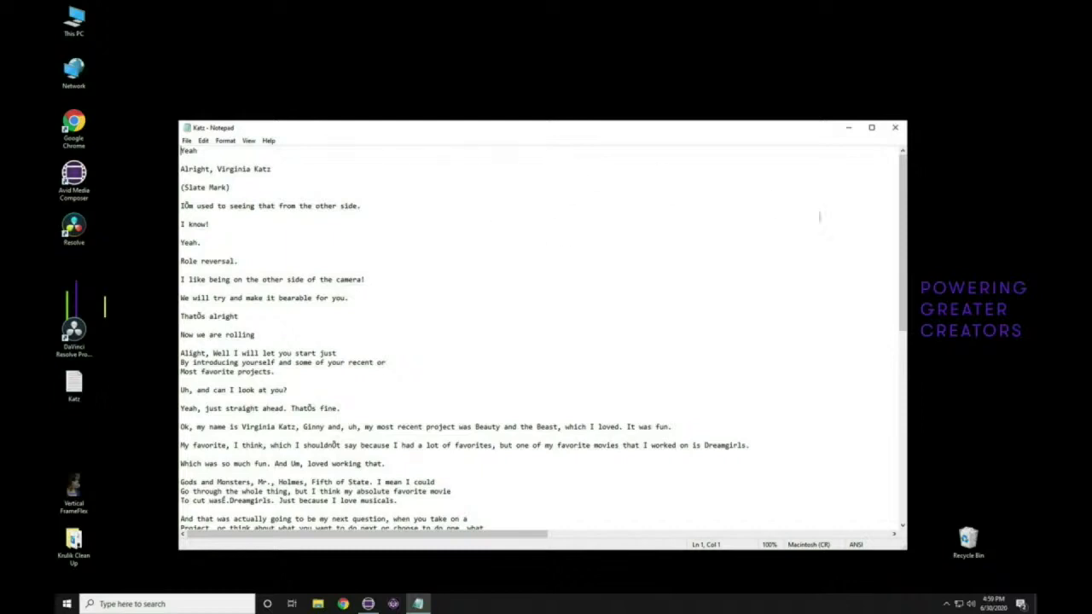
pyautogui.moveTo(699, 129); pyautogui.dragTo(704, 79)
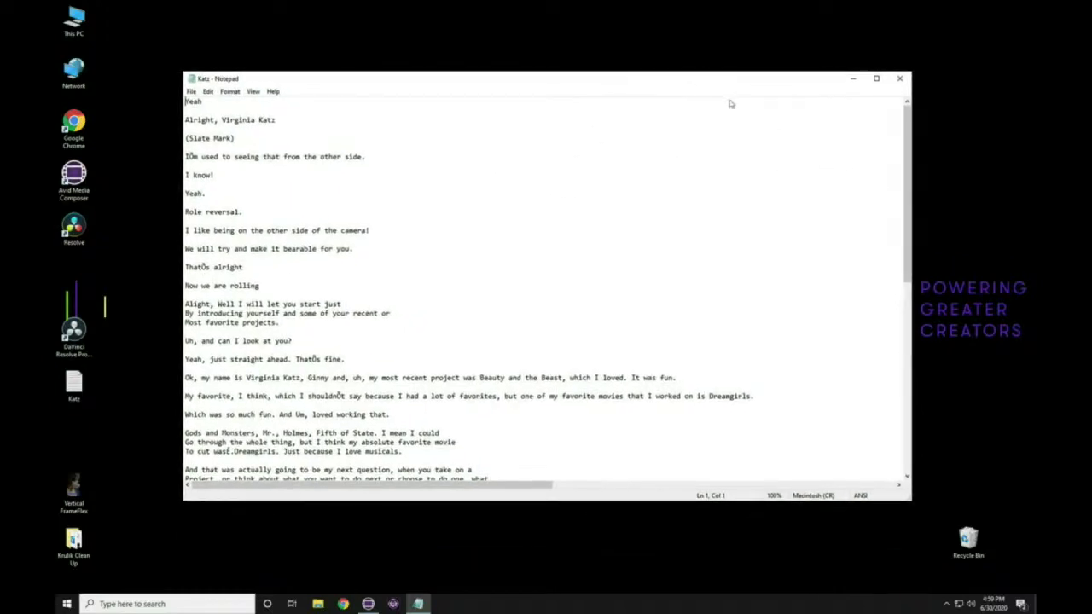
pyautogui.moveTo(903, 171); pyautogui.dragTo(918, 224)
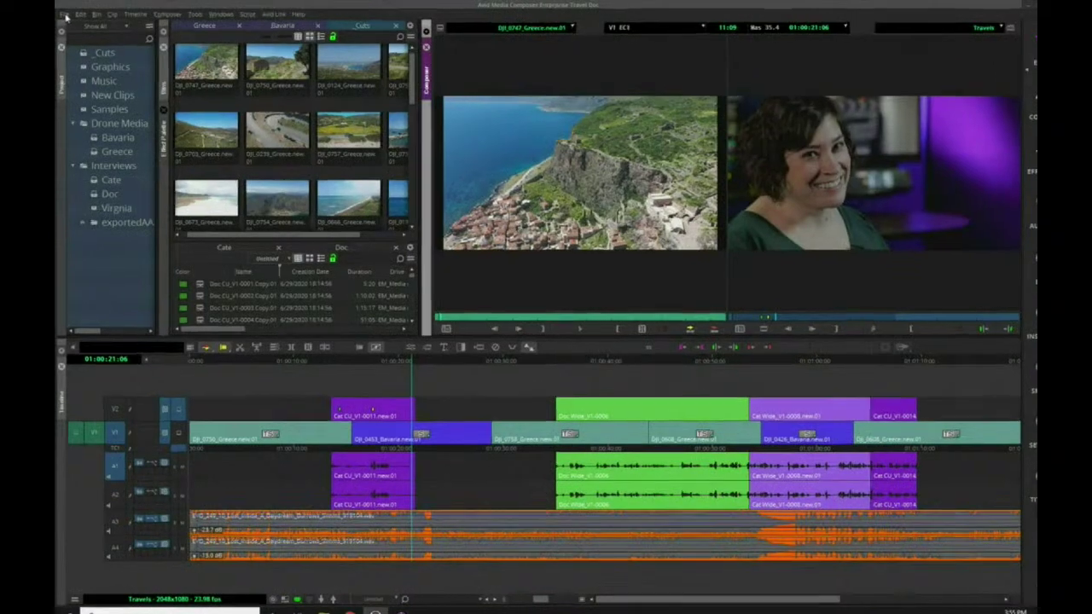
pyautogui.click(63, 14)
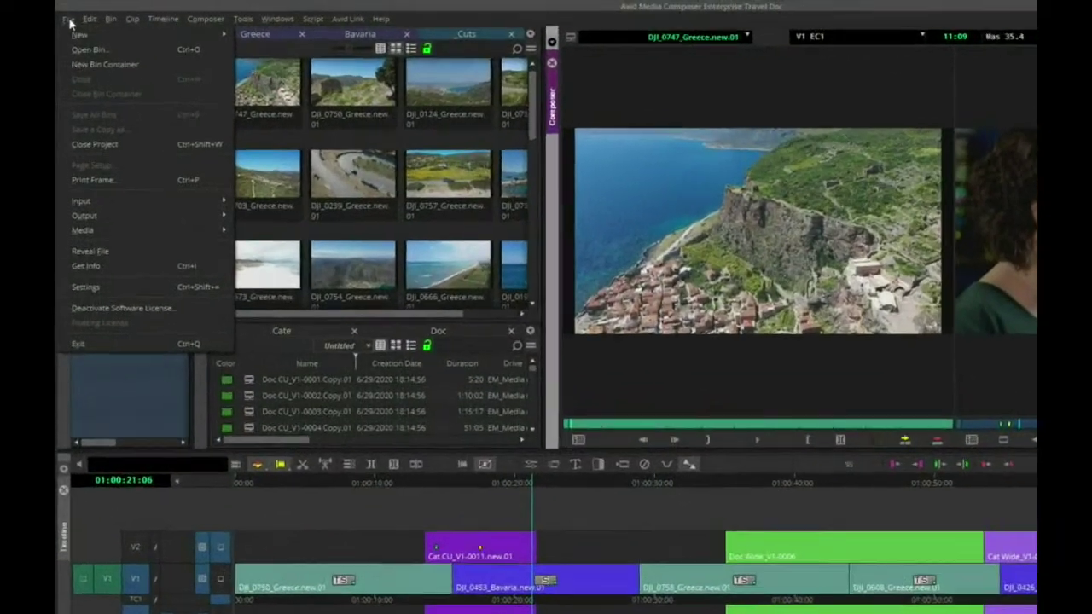
# - Create a new script from the transcript .txt file on the Desktop
pyautogui.moveTo(73, 29)
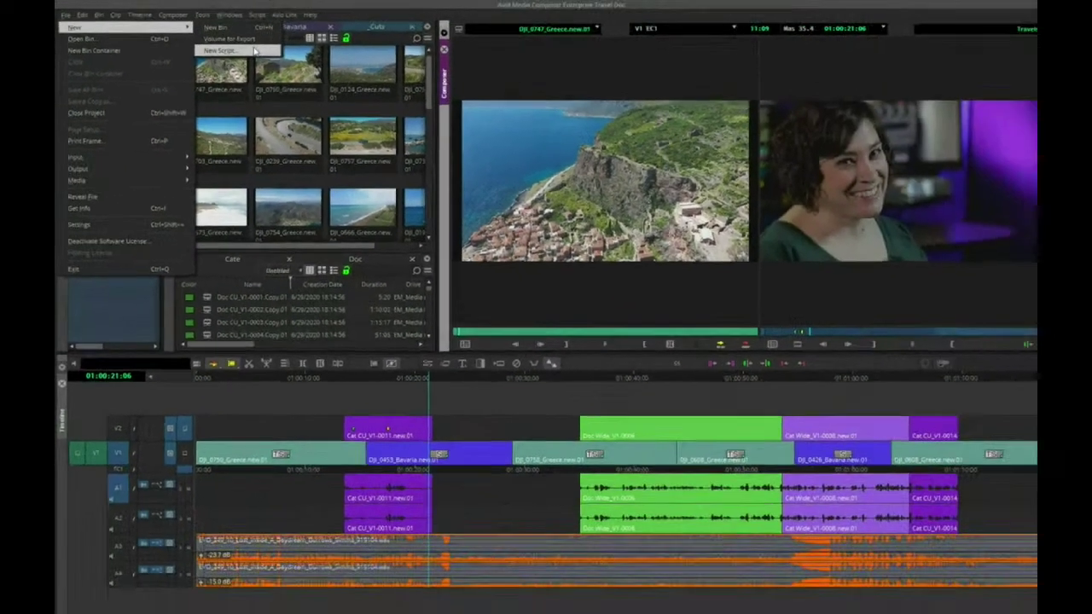
pyautogui.press('Escape')
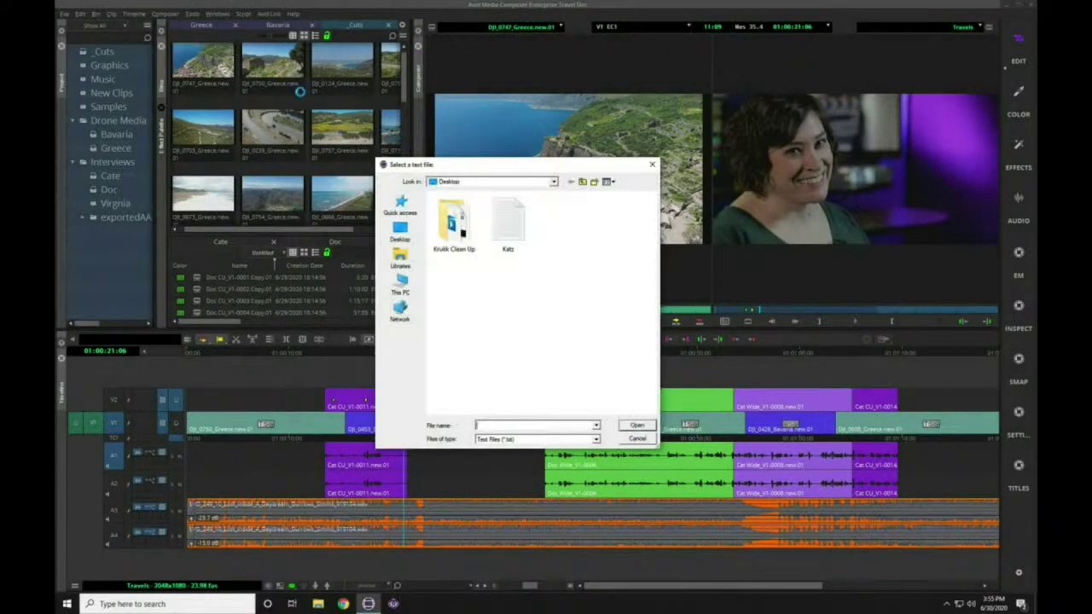
pyautogui.click(515, 242)
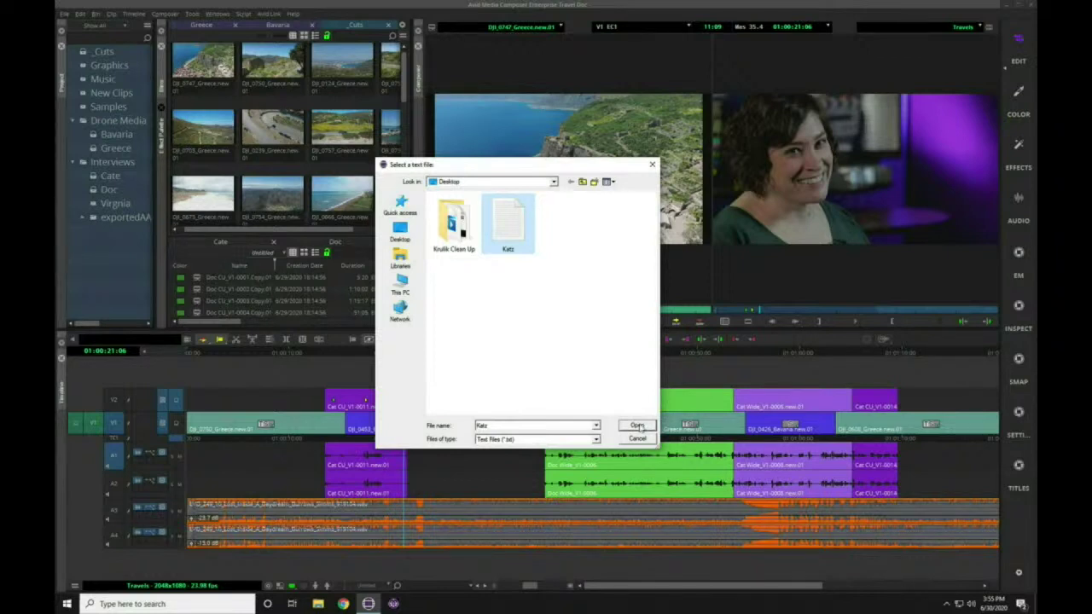
pyautogui.click(638, 426)
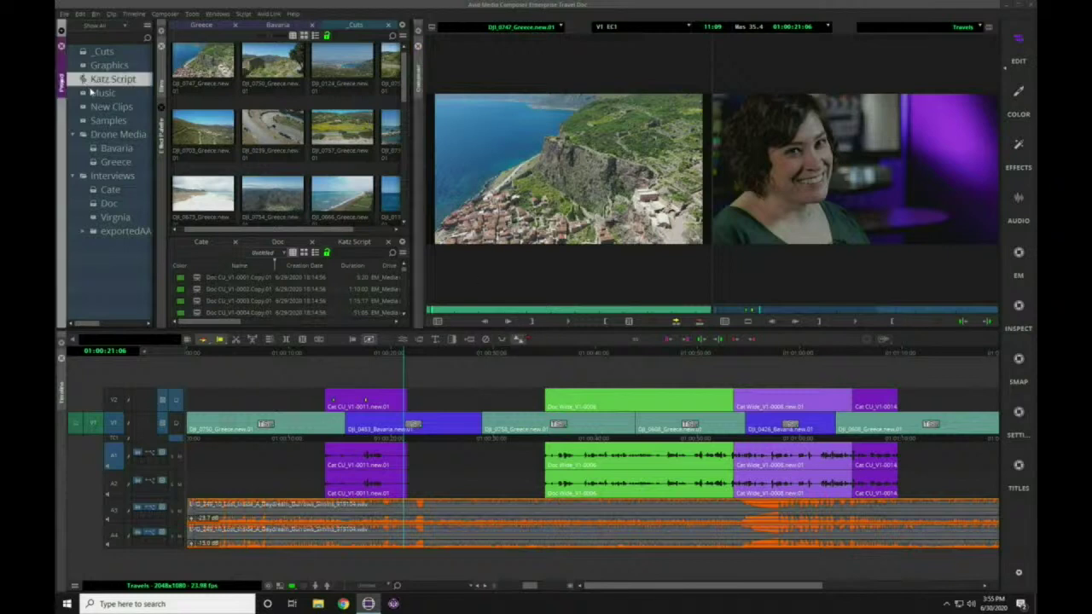
# - Open the script bin as a floating window, enlarged and placed over the timeline
pyautogui.doubleClick(84, 79)
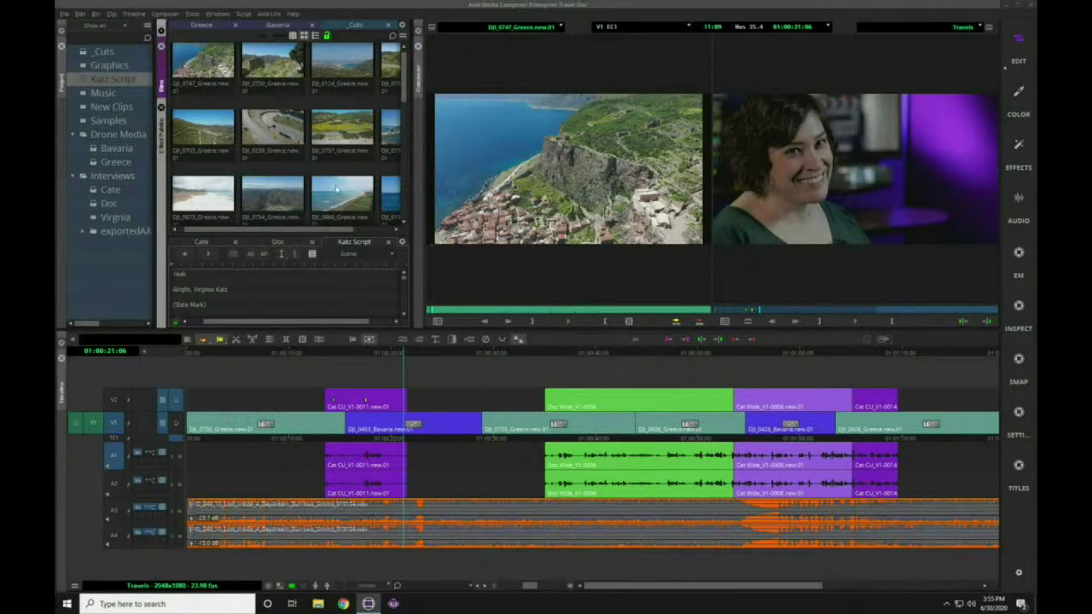
pyautogui.moveTo(337, 189); pyautogui.dragTo(478, 245)
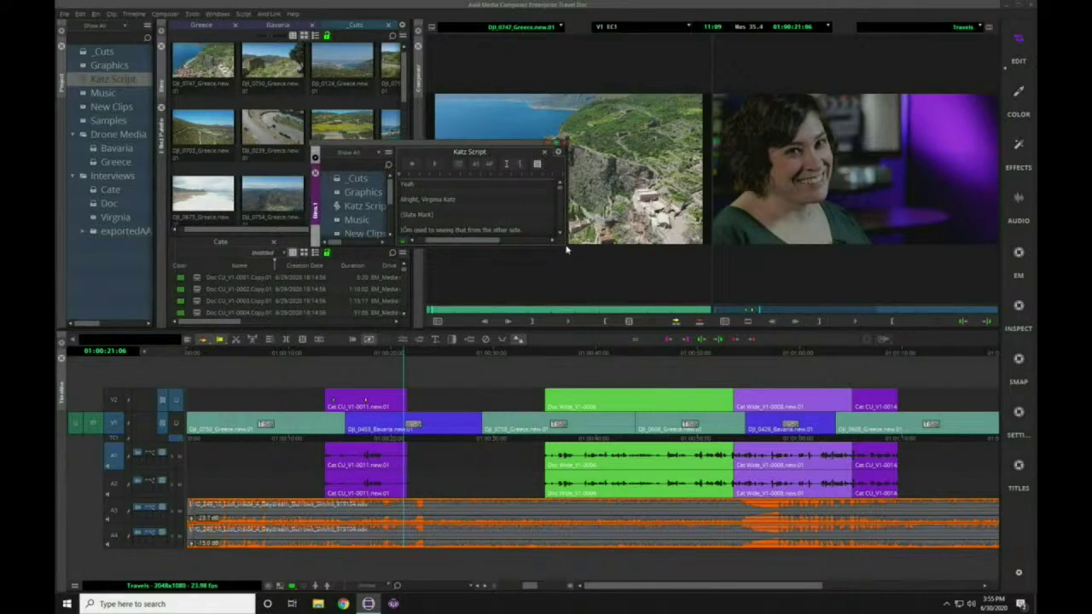
pyautogui.moveTo(388, 219); pyautogui.dragTo(314, 220)
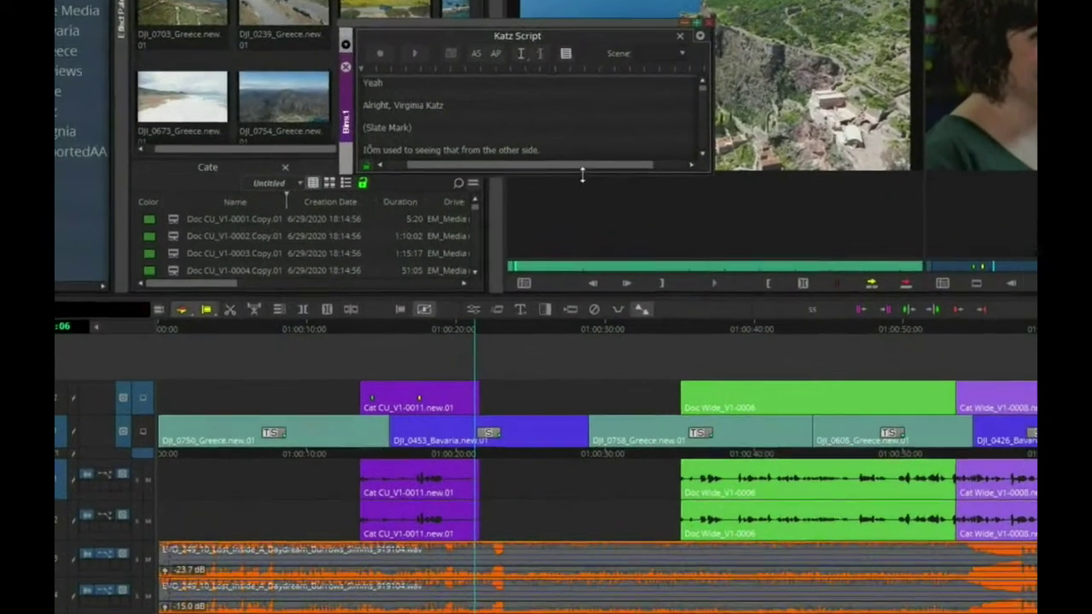
pyautogui.moveTo(482, 252); pyautogui.dragTo(503, 452)
pyautogui.moveTo(627, 476); pyautogui.dragTo(635, 601)
pyautogui.moveTo(710, 262); pyautogui.dragTo(680, 252)
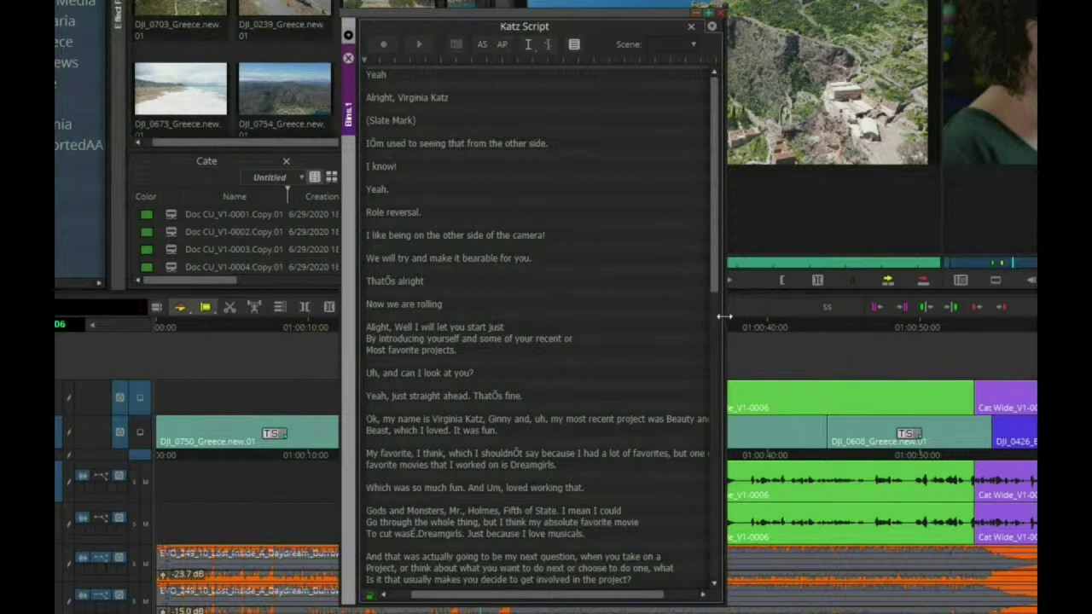
pyautogui.moveTo(722, 315); pyautogui.dragTo(874, 320)
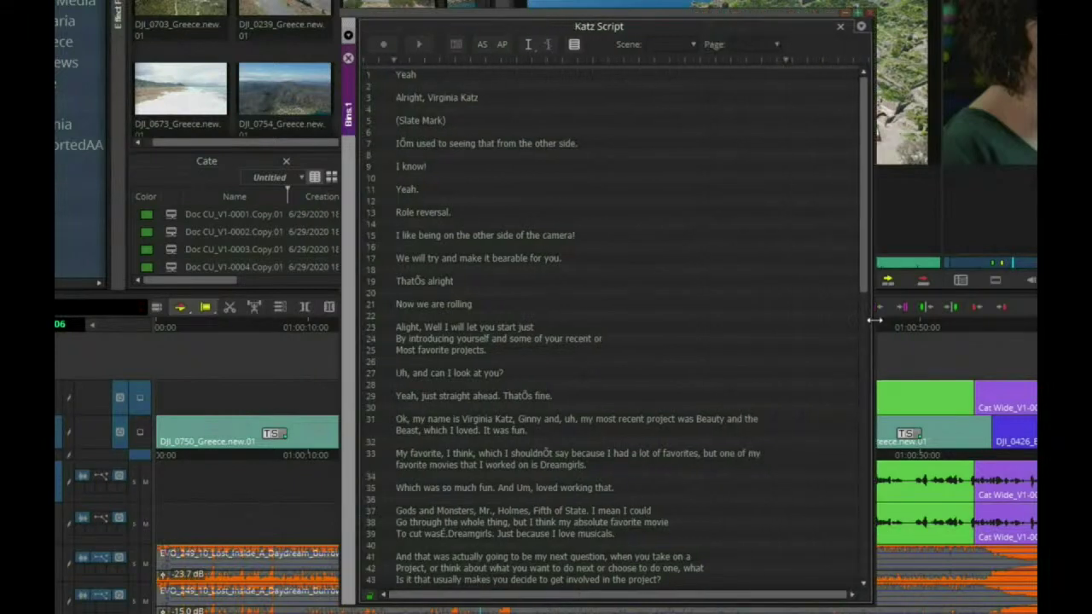
pyautogui.moveTo(743, 17); pyautogui.dragTo(633, 1)
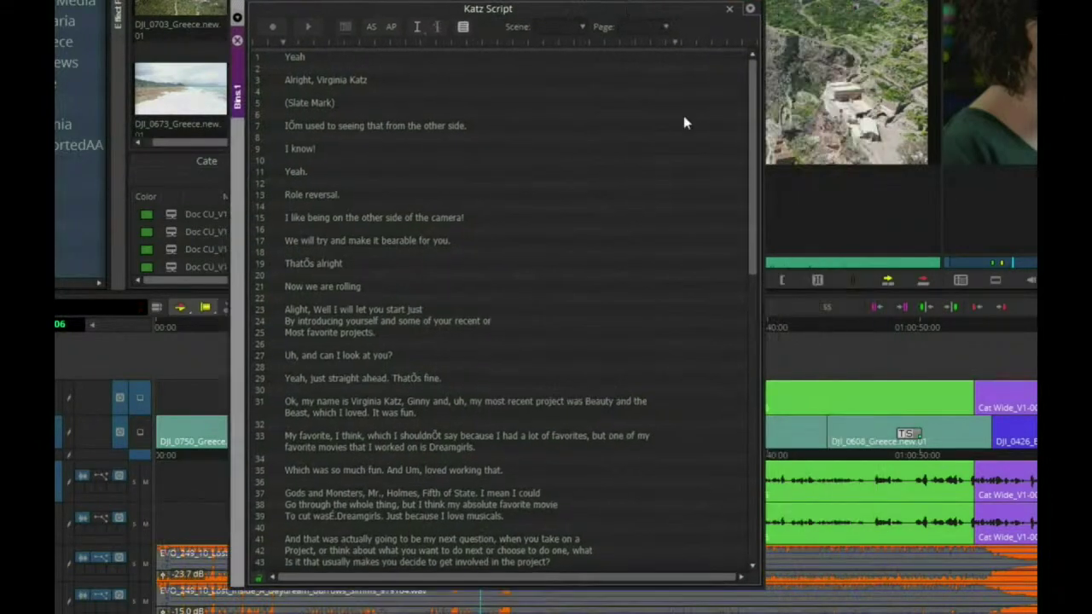
pyautogui.moveTo(756, 234); pyautogui.dragTo(759, 332)
pyautogui.moveTo(423, 6); pyautogui.dragTo(744, 288)
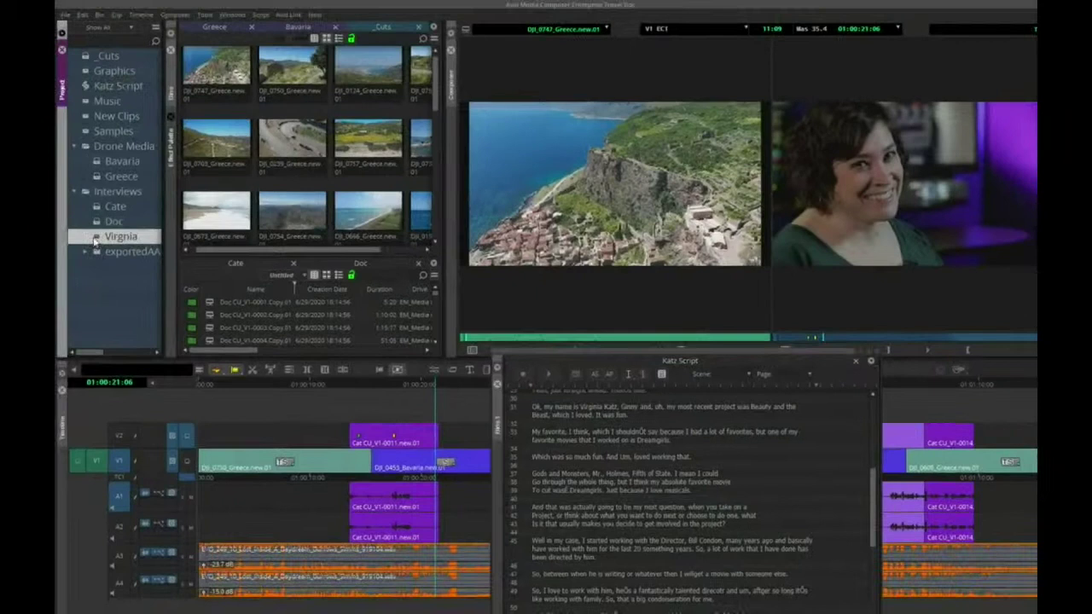
# - Load and preview the interview clip from its bin, then shift the script window left
pyautogui.doubleClick(93, 242)
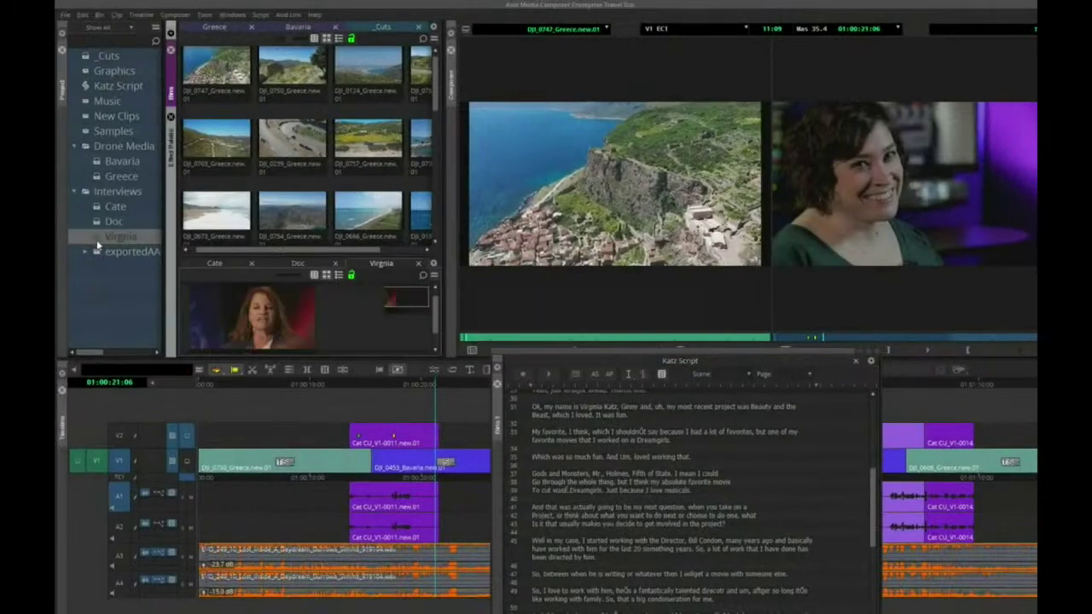
pyautogui.doubleClick(284, 325)
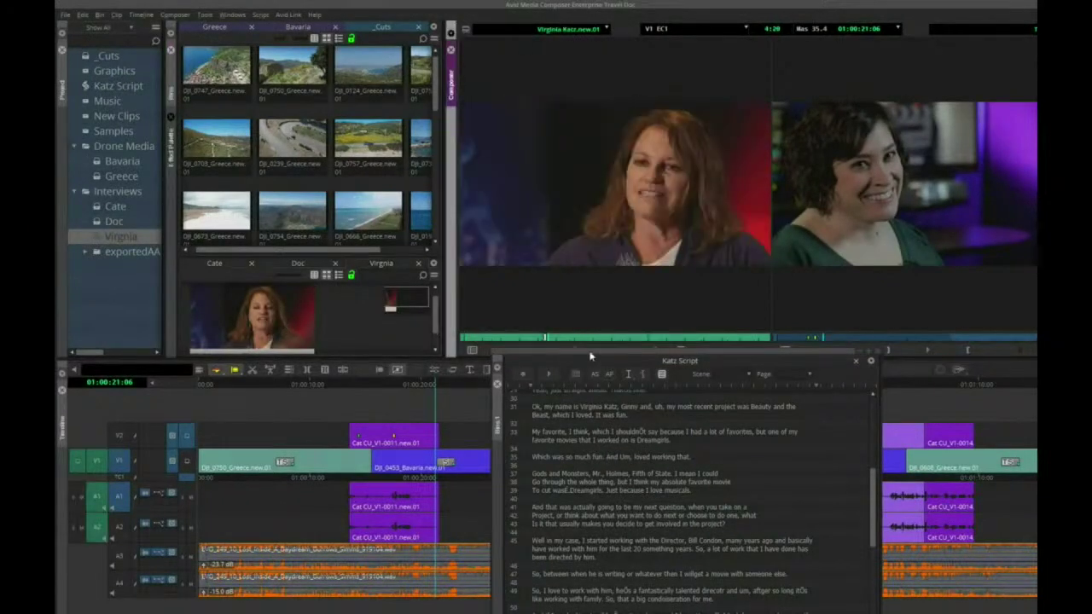
pyautogui.press('space')
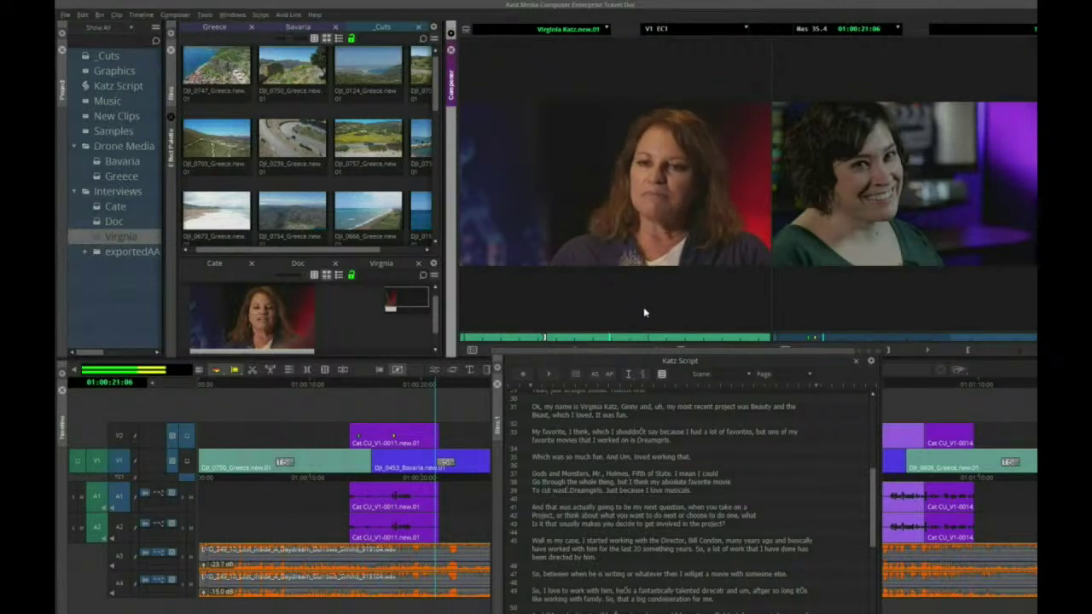
pyautogui.press('space')
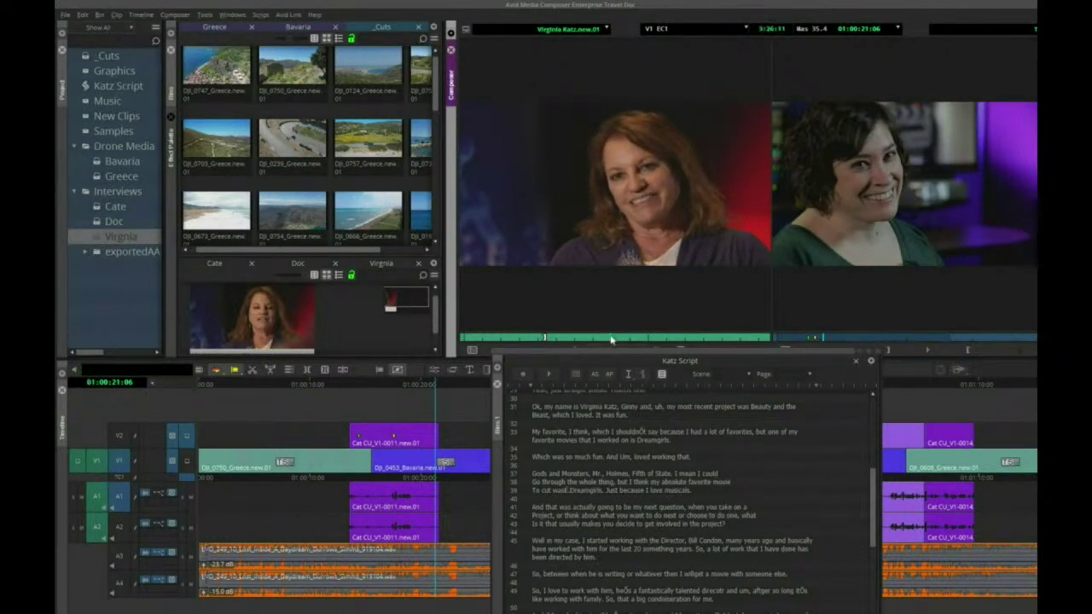
pyautogui.click(600, 341)
pyautogui.moveTo(601, 341); pyautogui.dragTo(598, 341)
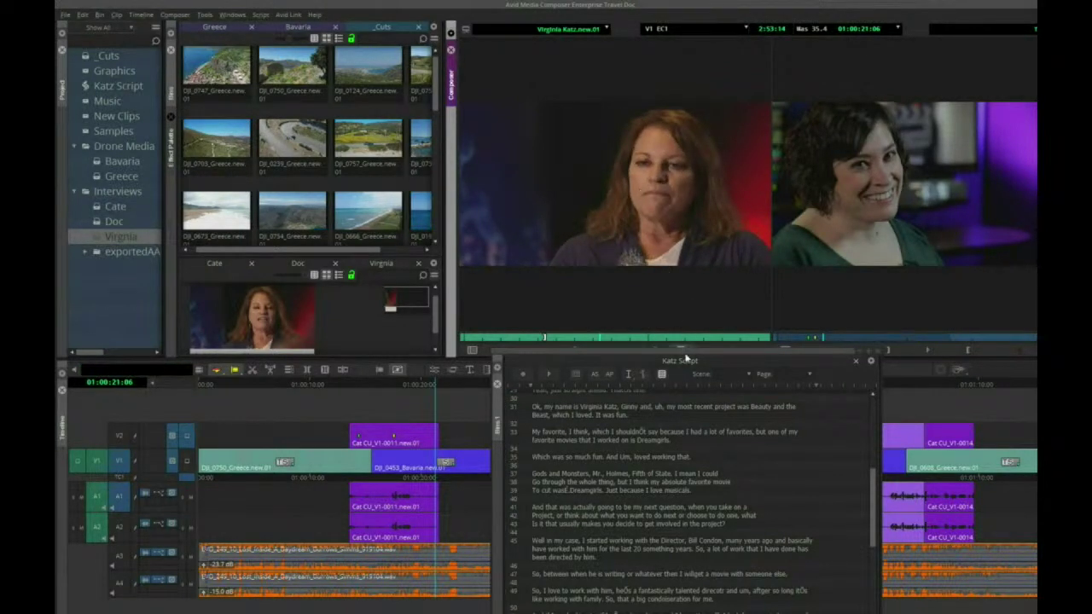
pyautogui.moveTo(682, 361); pyautogui.dragTo(529, 309)
pyautogui.scroll(6, 713, 416)
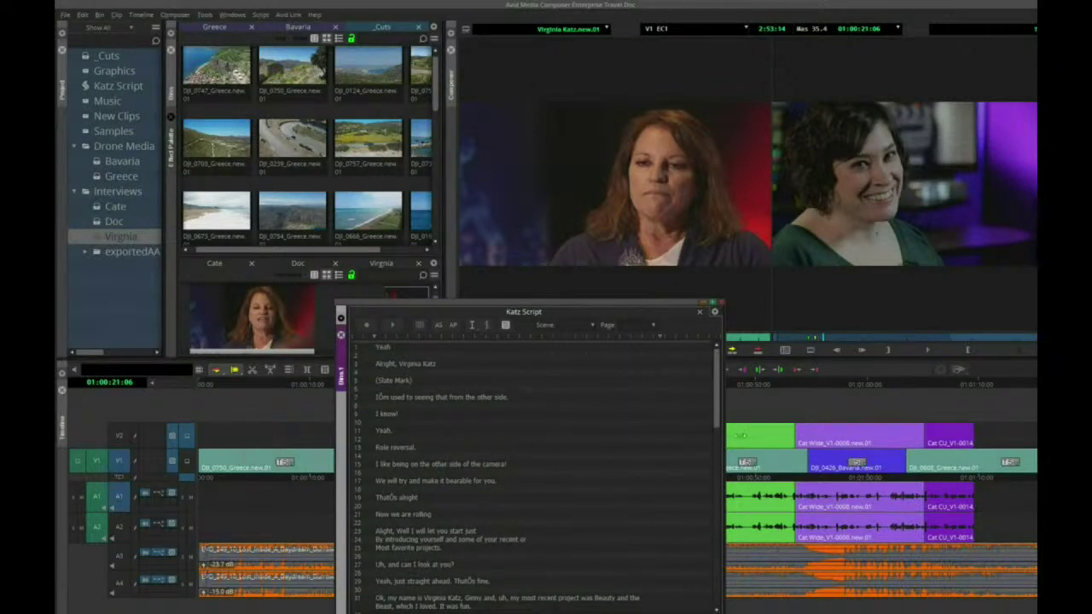
# - Widen the Katz Script window, select script lines from line 7, and attach the interview clip to them
pyautogui.moveTo(719, 415); pyautogui.dragTo(778, 418)
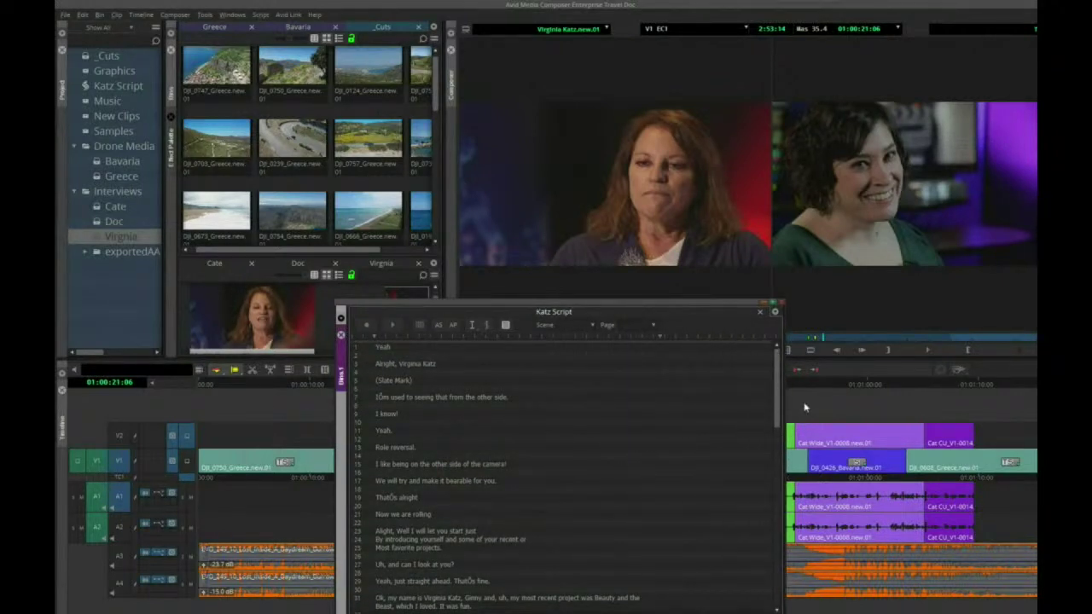
pyautogui.scroll(-2, 772, 423)
pyautogui.scroll(2, 750, 431)
pyautogui.moveTo(611, 397); pyautogui.dragTo(597, 607)
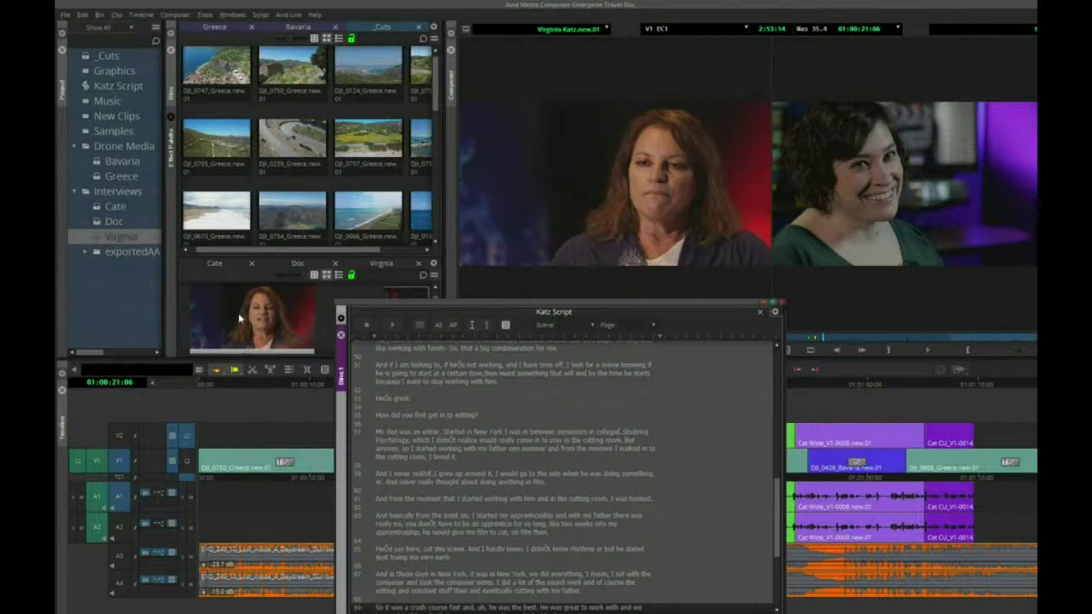
pyautogui.click(238, 313)
pyautogui.moveTo(416, 348); pyautogui.dragTo(681, 393)
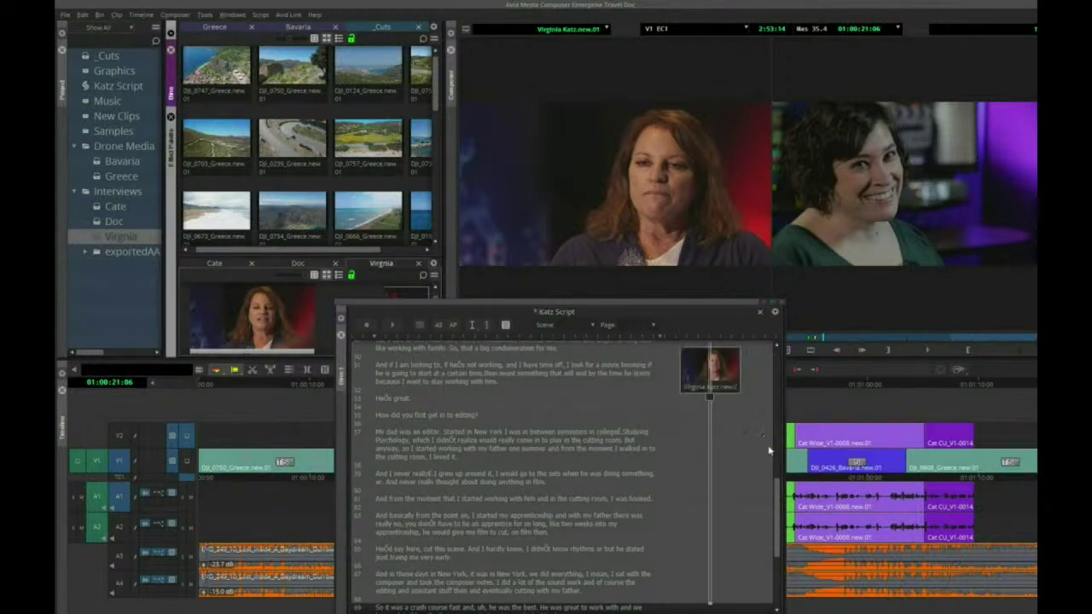
# - Attach the Virginia clip to the script's top, select lines 15–18, and move the script window lower left
pyautogui.moveTo(781, 507); pyautogui.dragTo(778, 471)
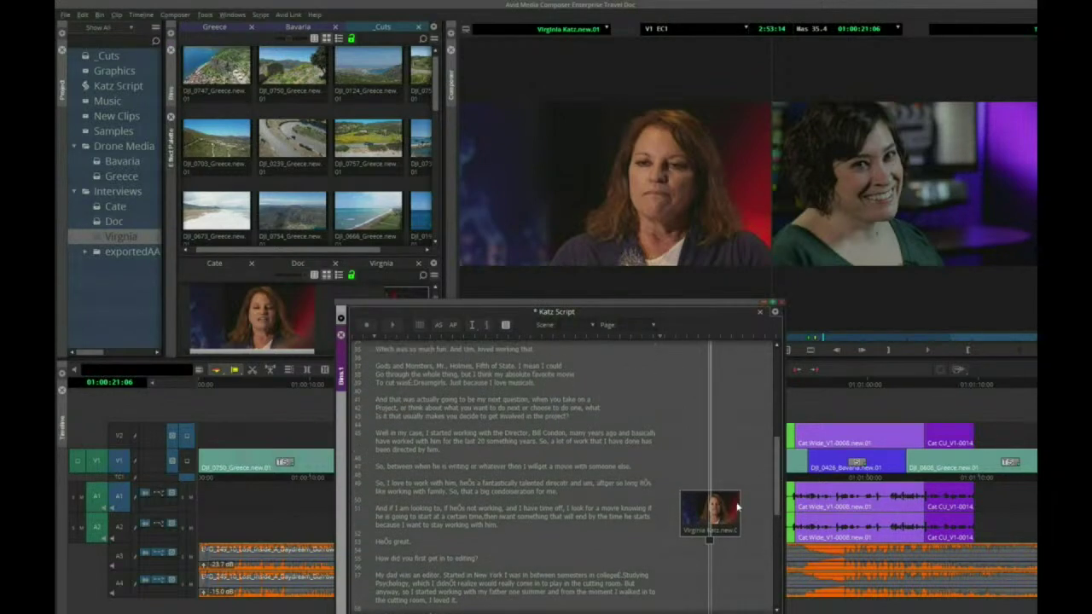
pyautogui.moveTo(721, 428); pyautogui.dragTo(725, 390)
pyautogui.moveTo(781, 474); pyautogui.dragTo(779, 411)
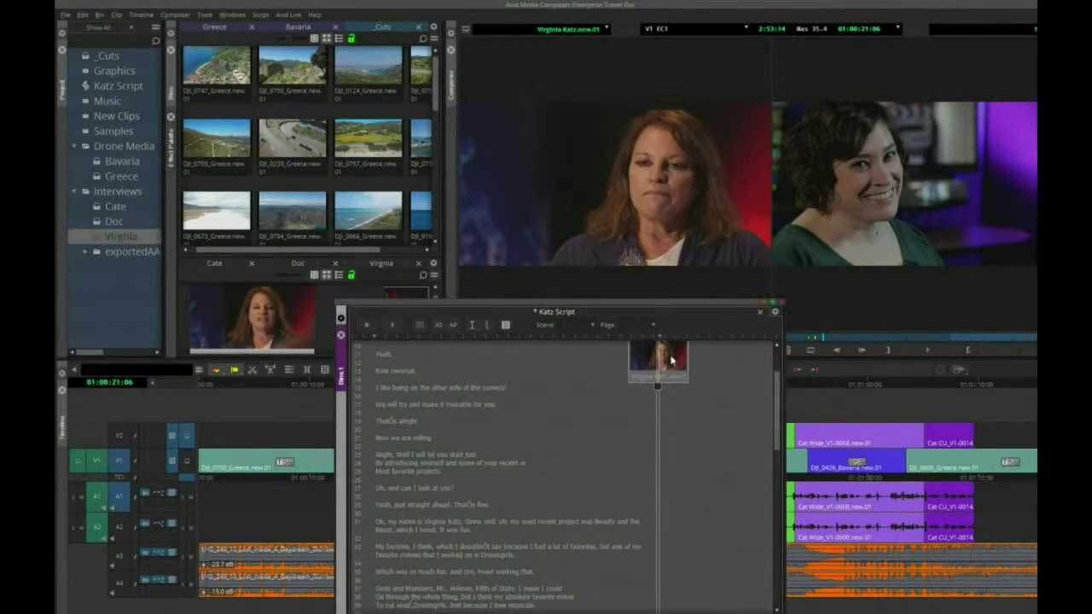
pyautogui.click(524, 511)
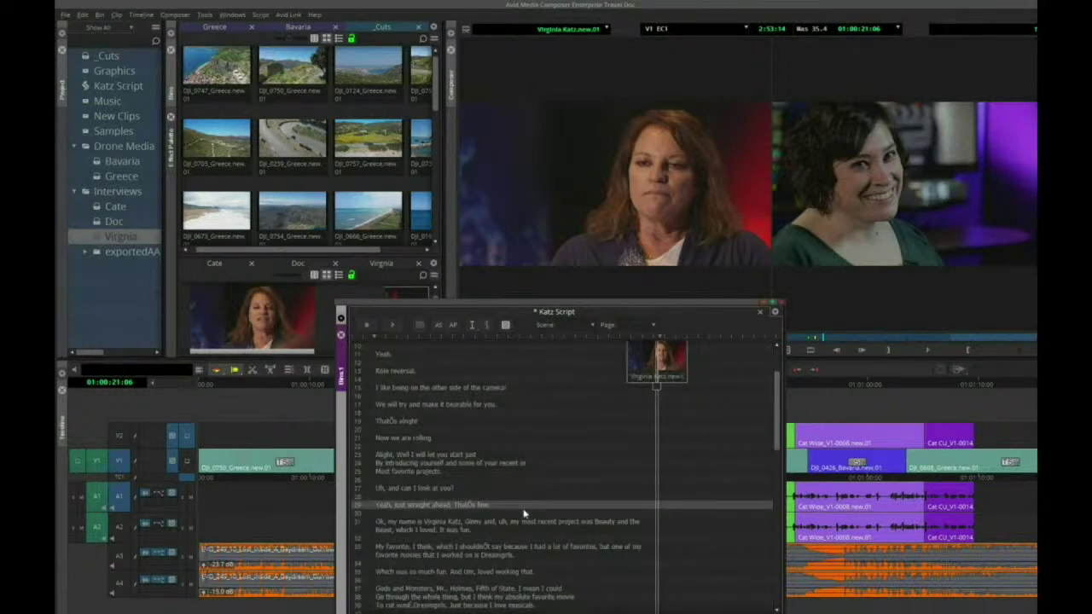
pyautogui.moveTo(683, 415); pyautogui.dragTo(658, 383)
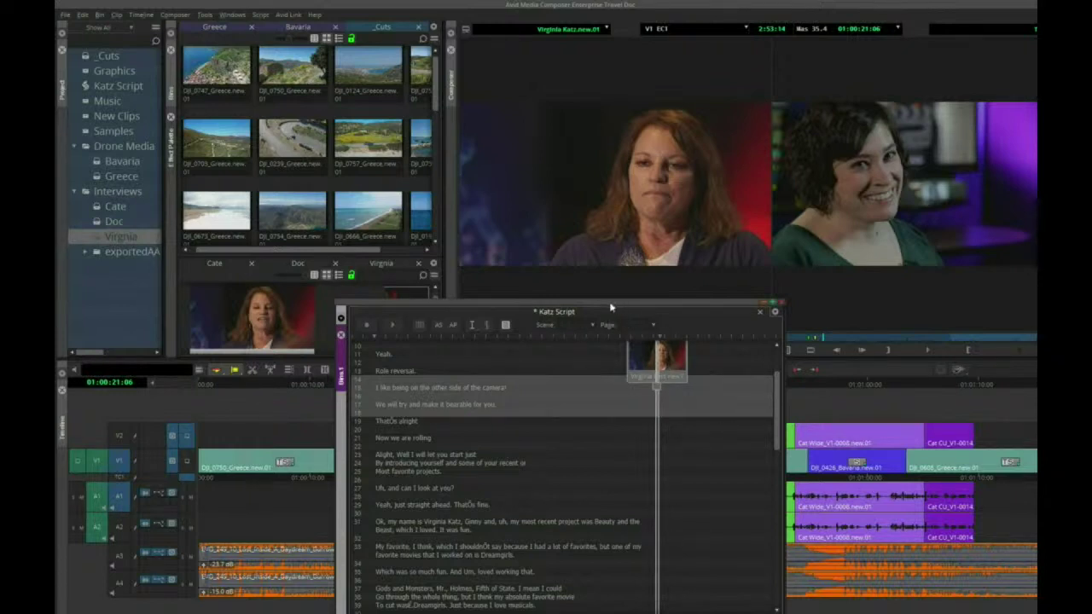
pyautogui.moveTo(613, 309); pyautogui.dragTo(445, 375)
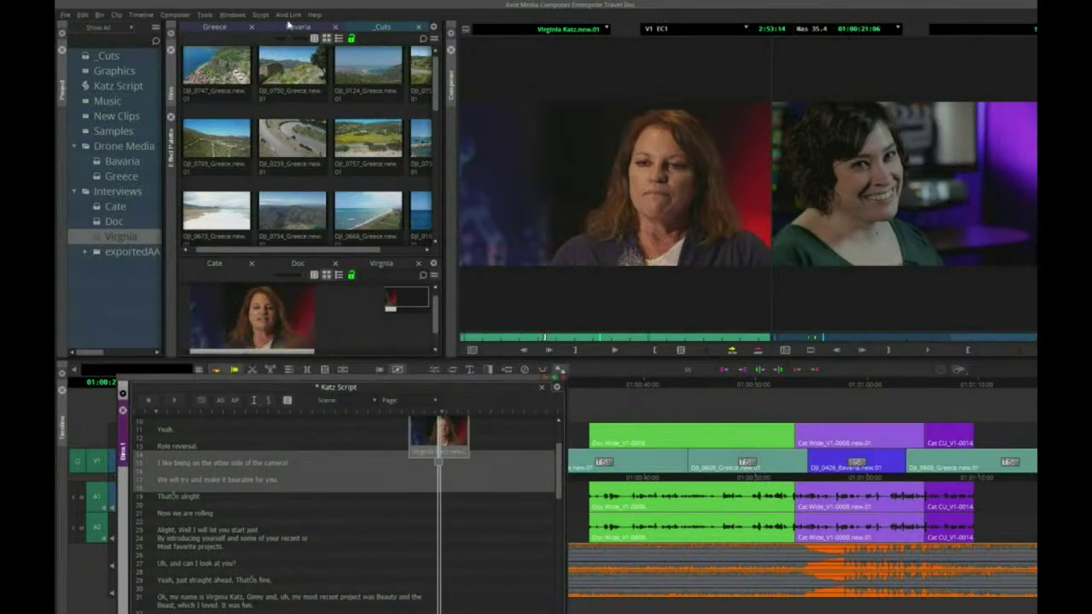
# - Show the Script menu's commands, including ScriptSync
pyautogui.click(259, 15)
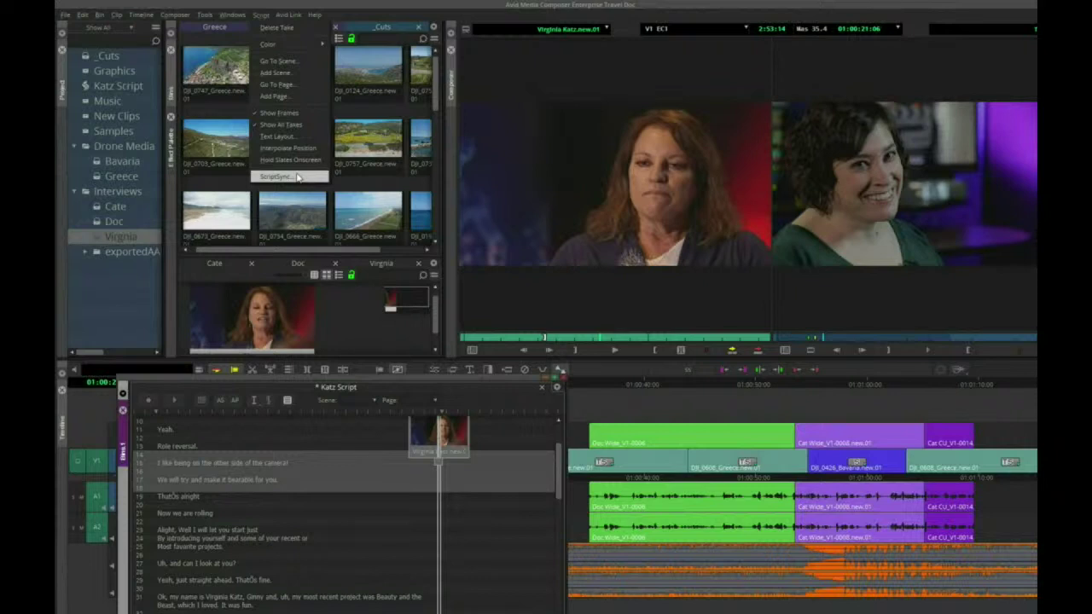
# - Run ScriptSync on the Virginia take with audio tracks A1 and A2 checked
pyautogui.click(297, 177)
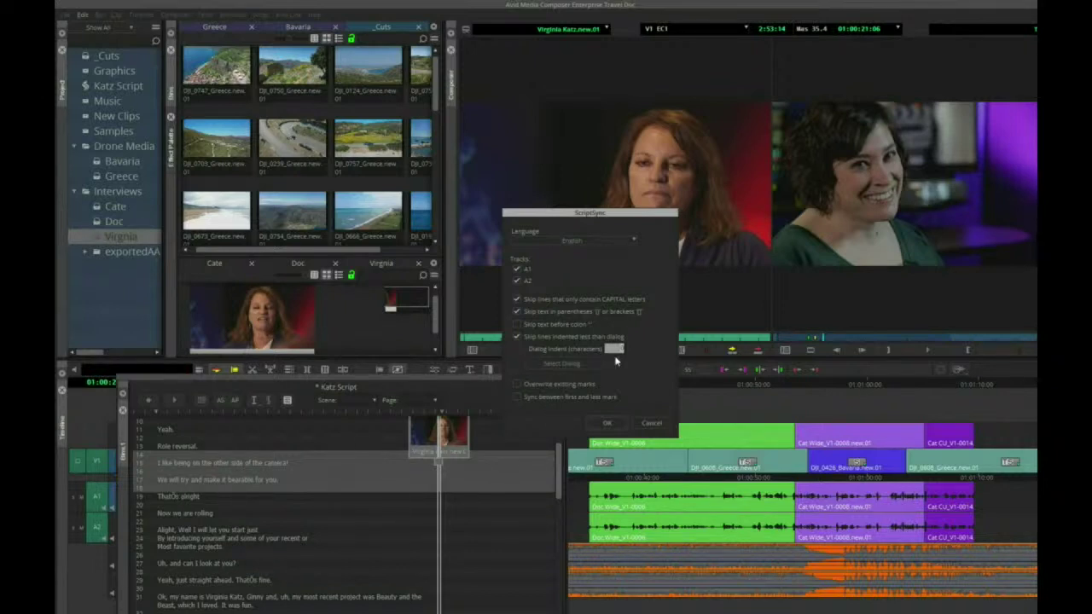
pyautogui.click(585, 365)
pyautogui.click(609, 424)
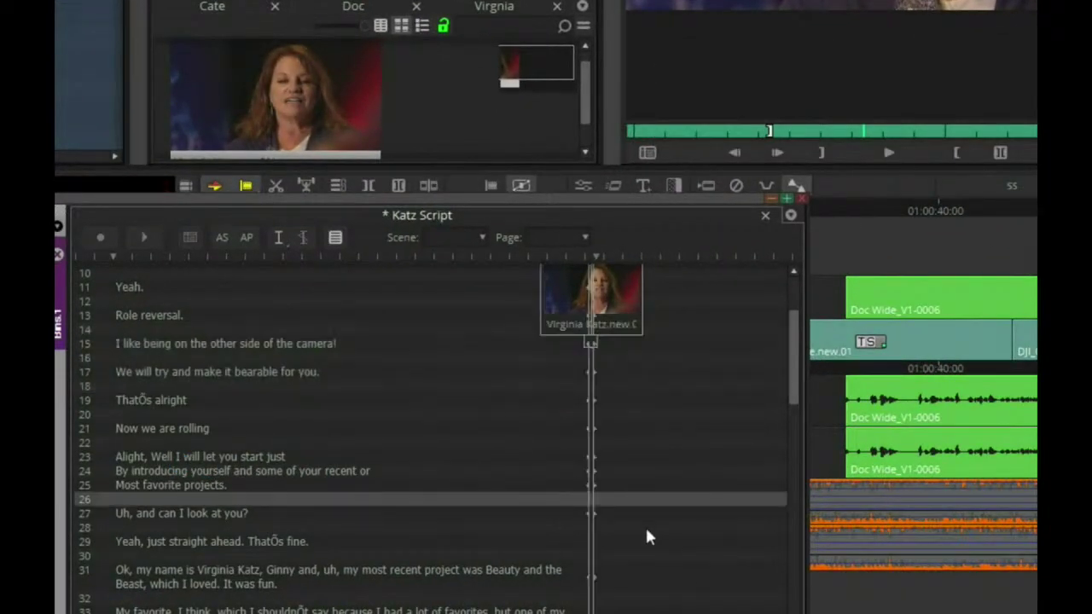
# - Cue the Virginia take from the sync marks at lines 33, 35, 37 and 38, ending on line 37
pyautogui.moveTo(790, 342); pyautogui.dragTo(791, 405)
pyautogui.click(592, 372)
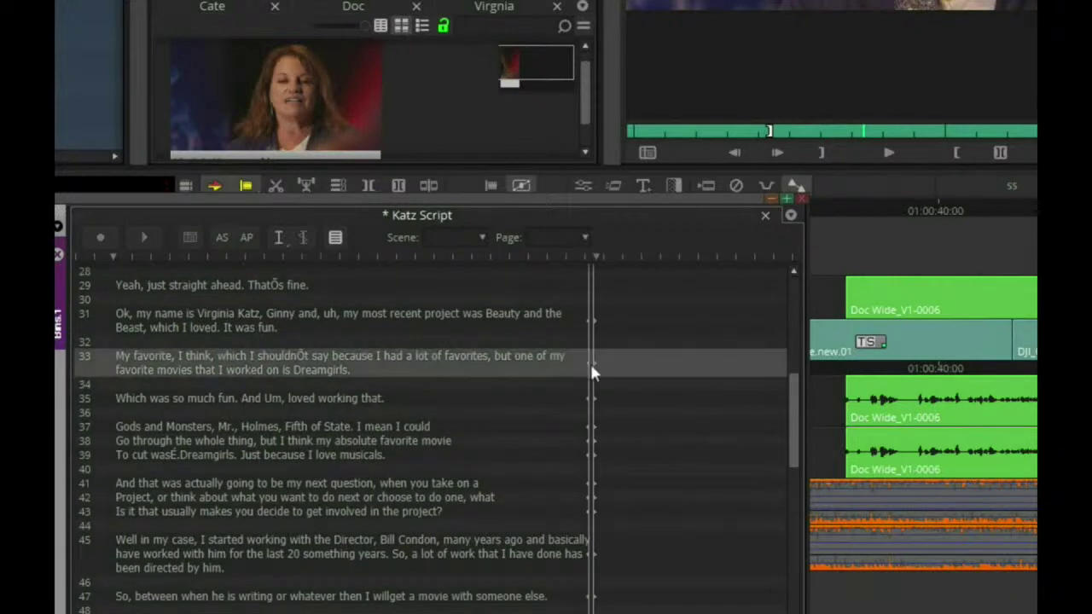
pyautogui.click(300, 396)
pyautogui.click(433, 424)
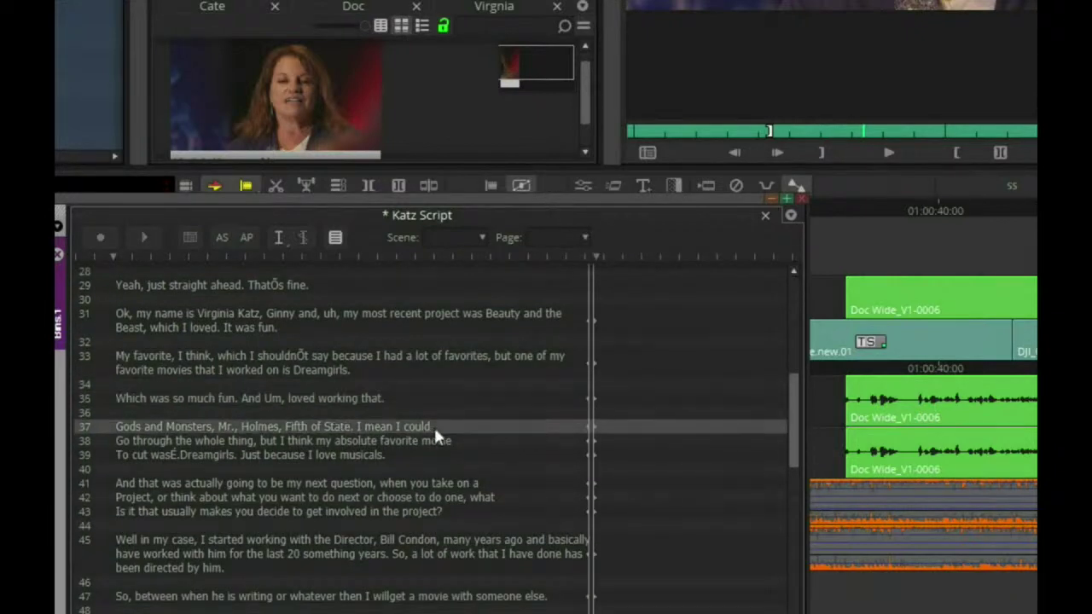
pyautogui.click(94, 443)
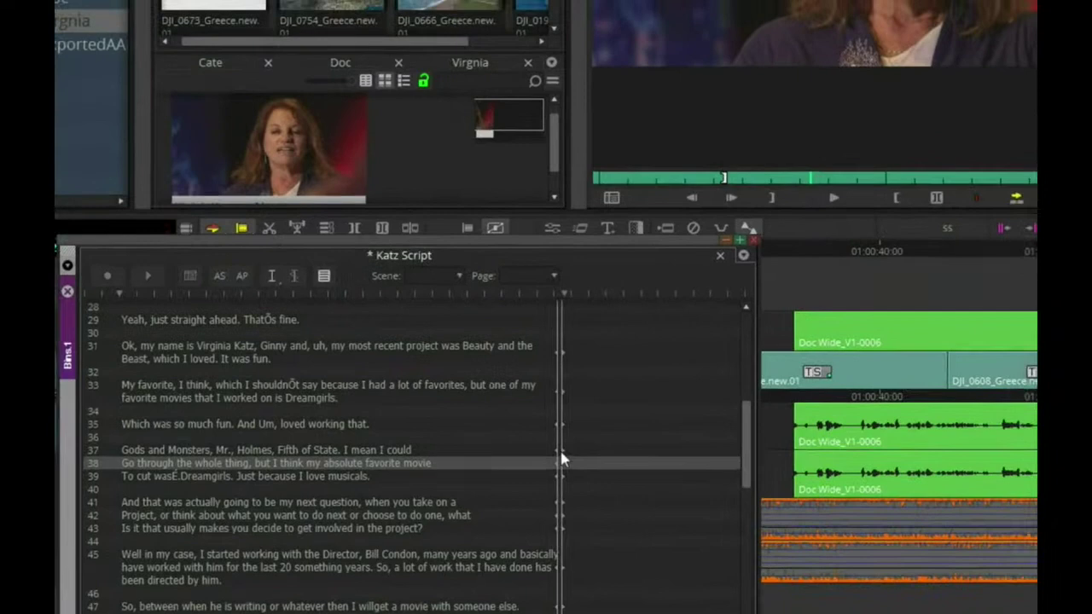
pyautogui.click(591, 429)
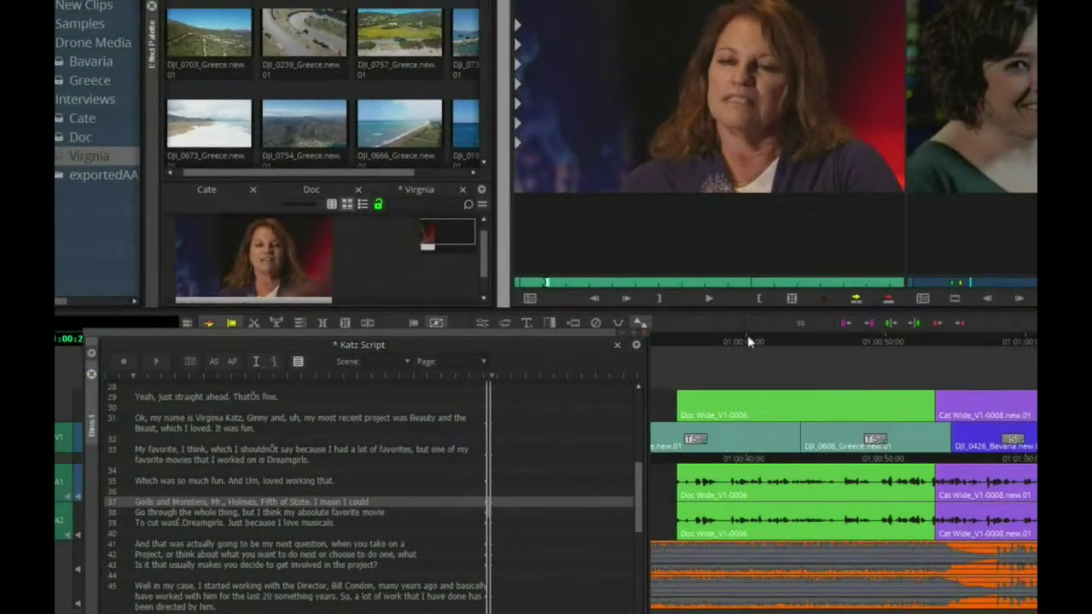
# - Play and stop the Virginia take from script line 37 ('Gods and Monsters')
pyautogui.click(710, 298)
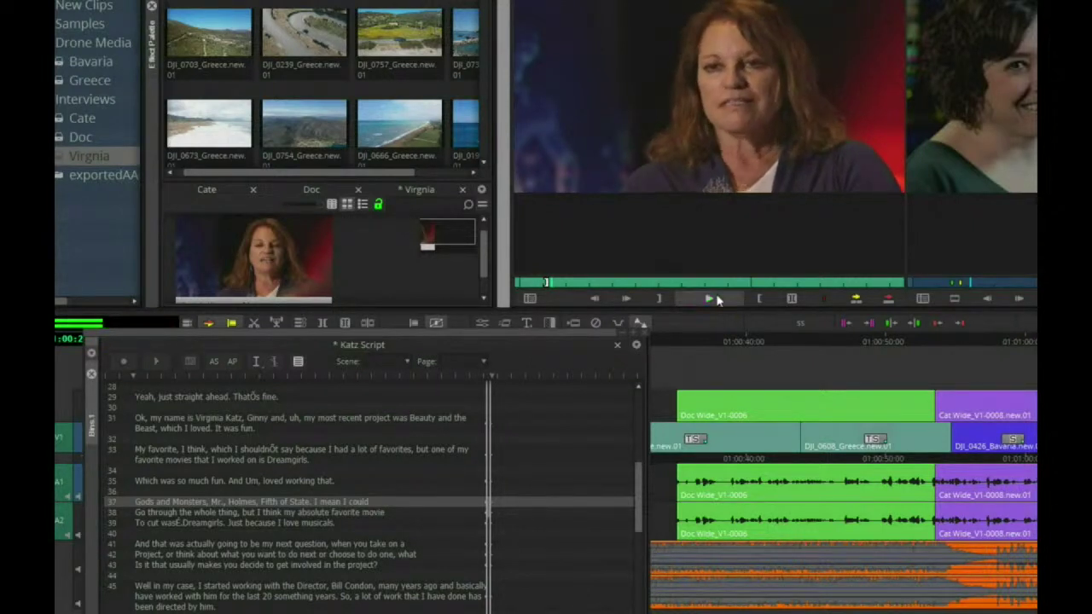
pyautogui.click(714, 298)
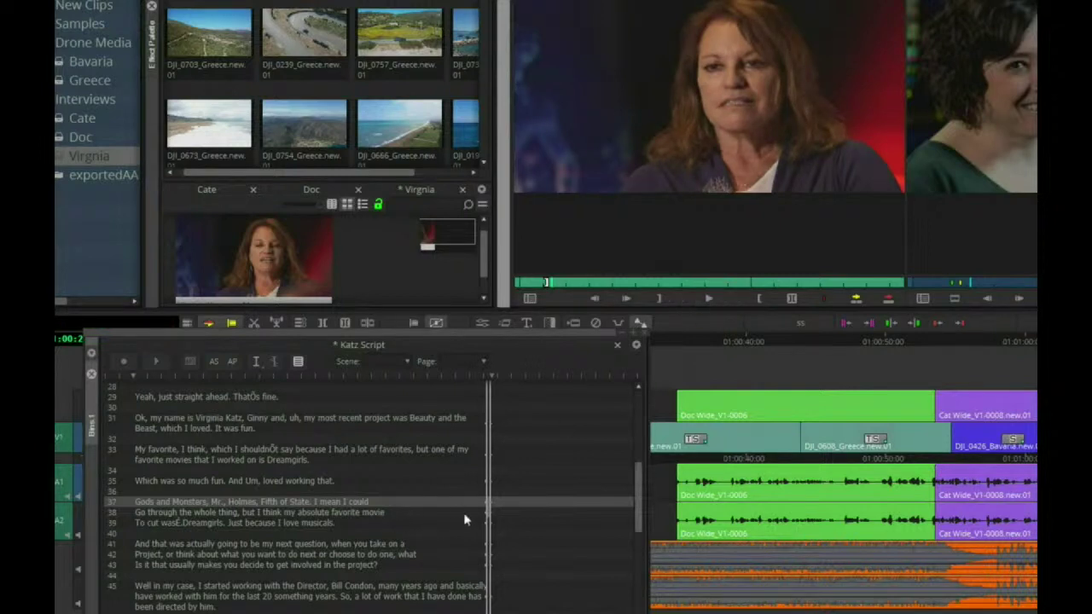
pyautogui.moveTo(641, 497); pyautogui.dragTo(638, 576)
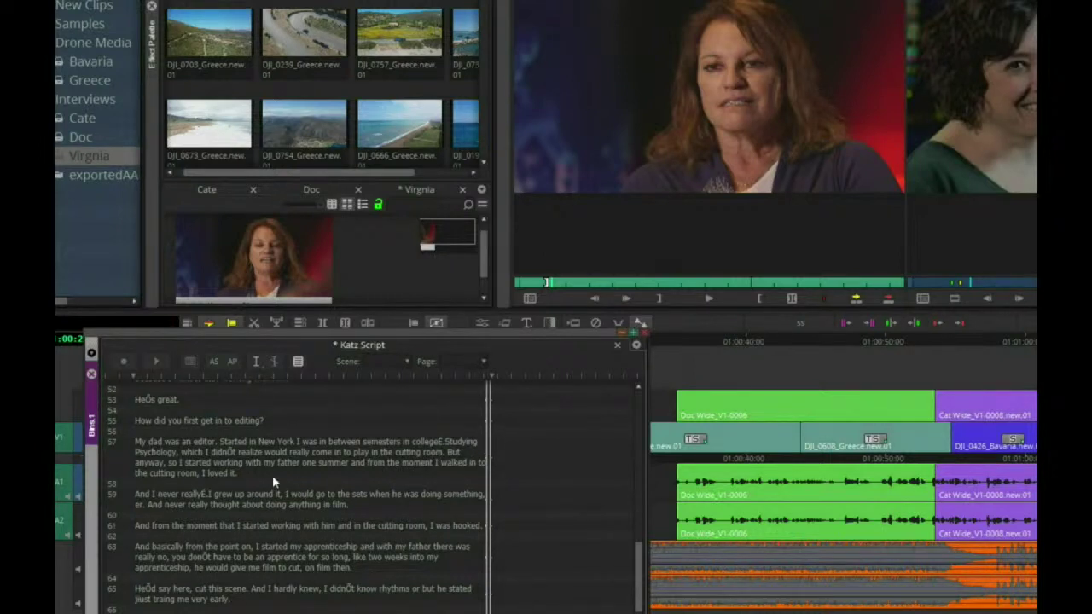
# - Cue and play the take from script line 63, then open the Find window with Ctrl+F
pyautogui.click(159, 569)
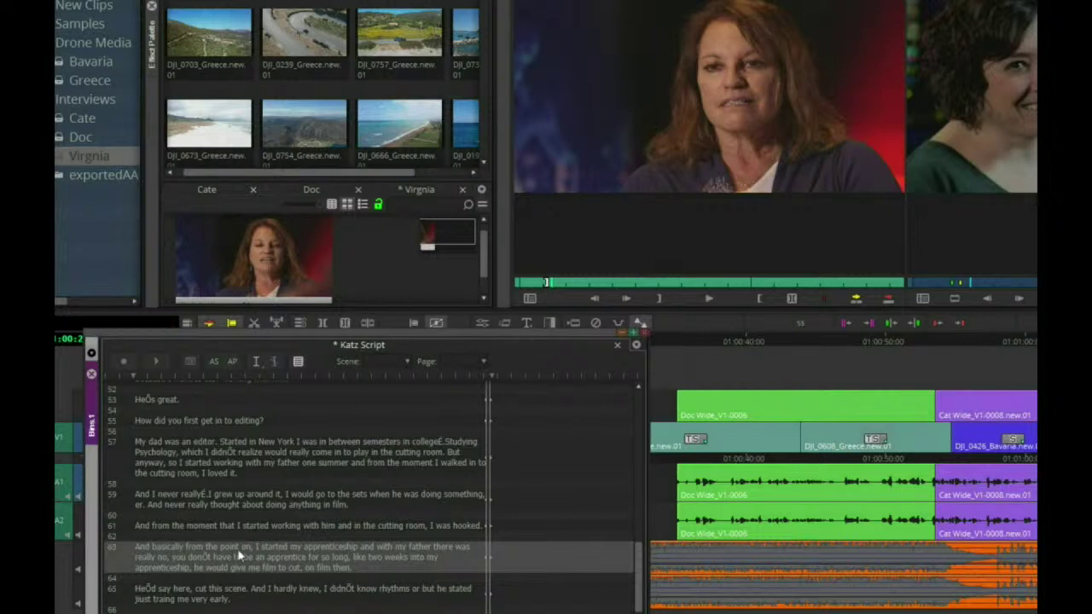
pyautogui.click(488, 559)
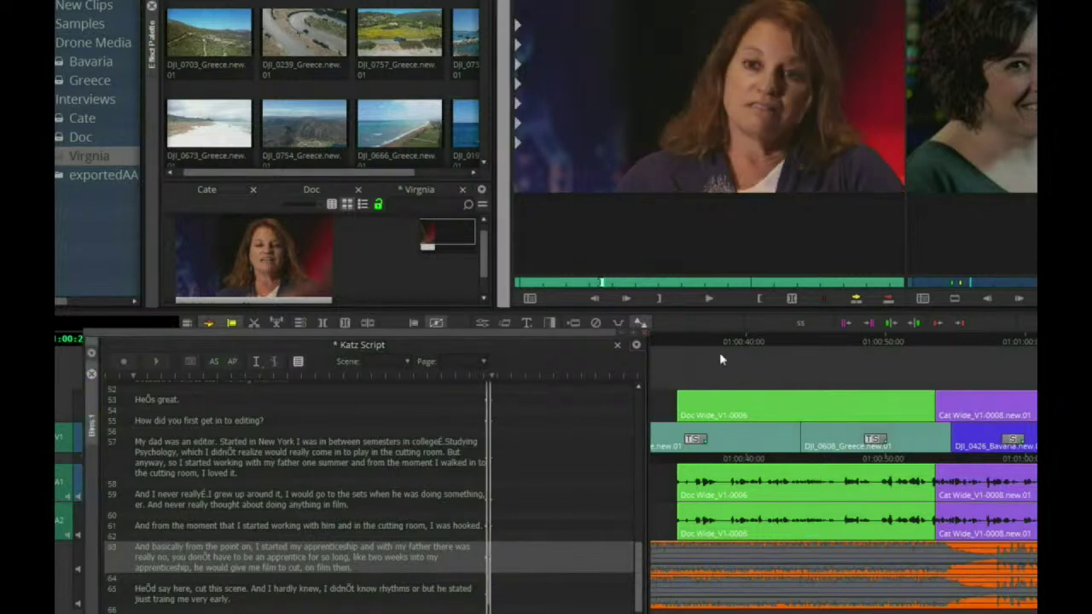
pyautogui.click(709, 300)
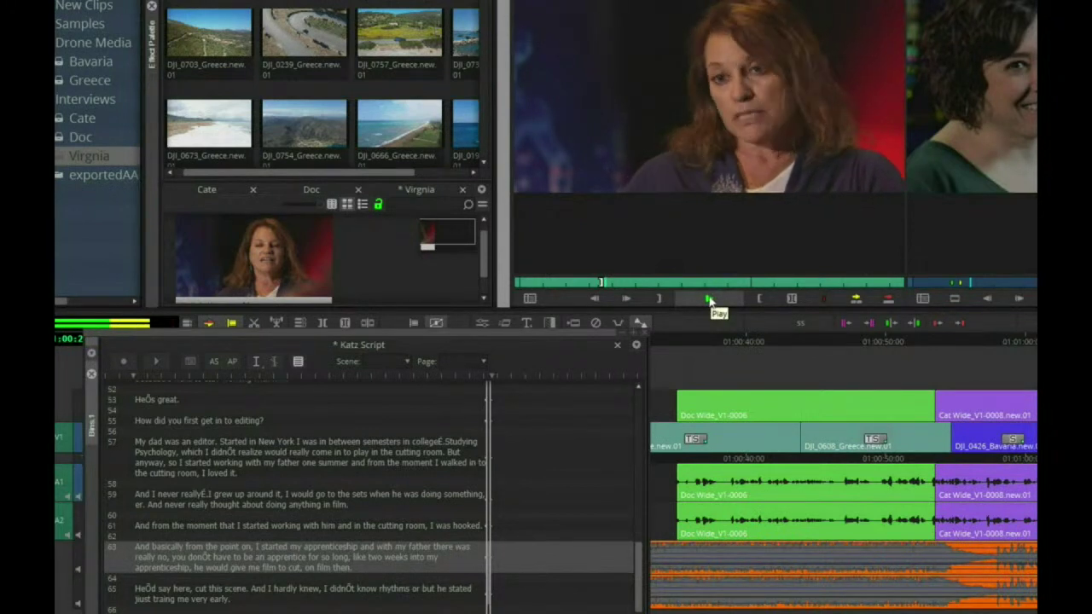
pyautogui.click(709, 299)
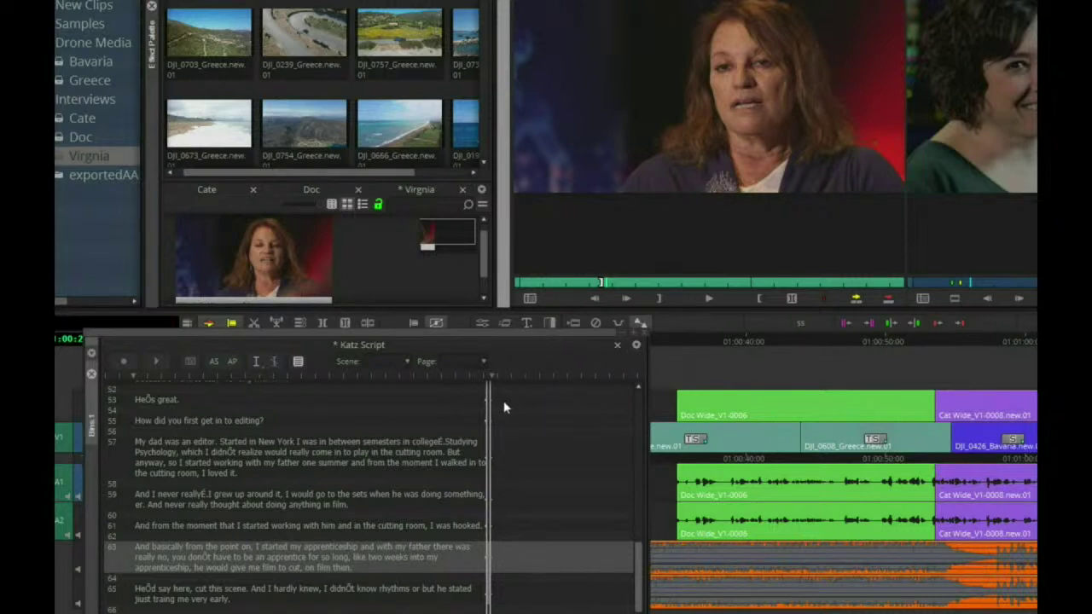
pyautogui.hotkey('ctrl', 'f')
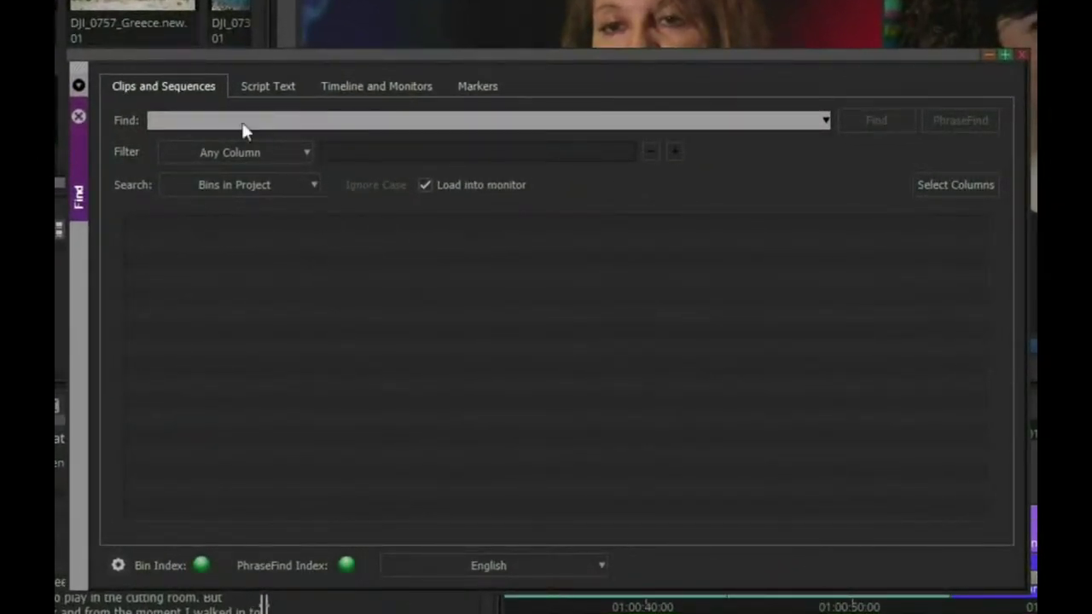
# - Search the Script Text for 'New York'
pyautogui.click(270, 86)
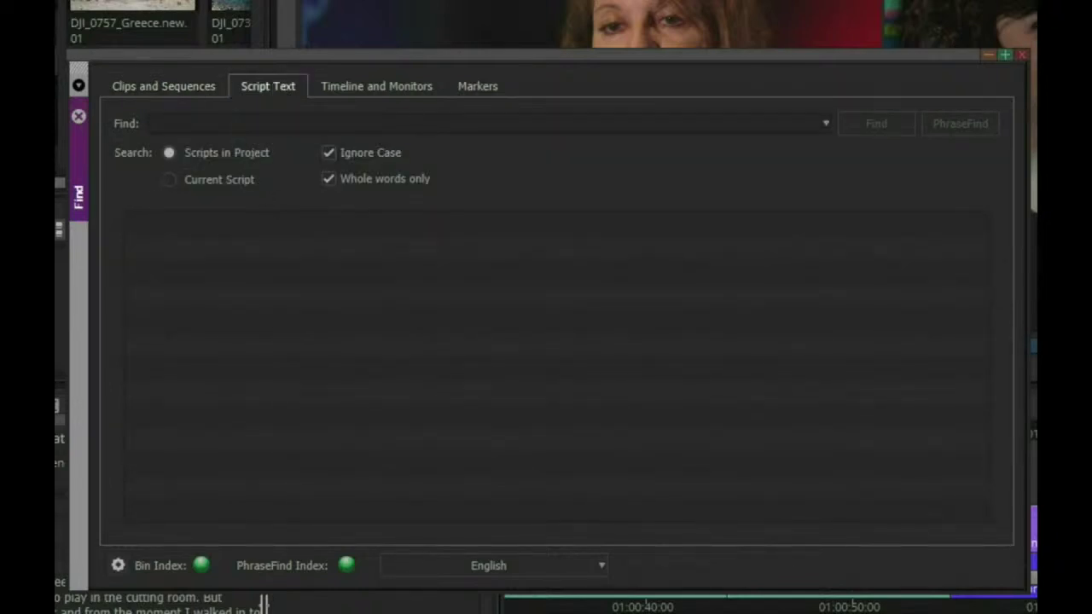
pyautogui.click(234, 123)
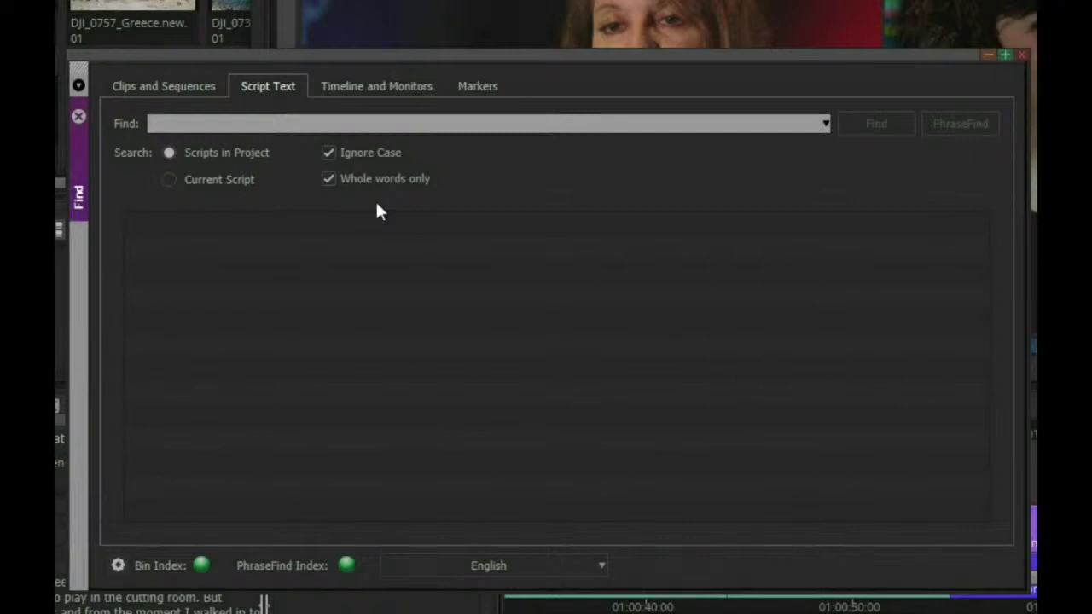
pyautogui.write('New York')
pyautogui.click(872, 125)
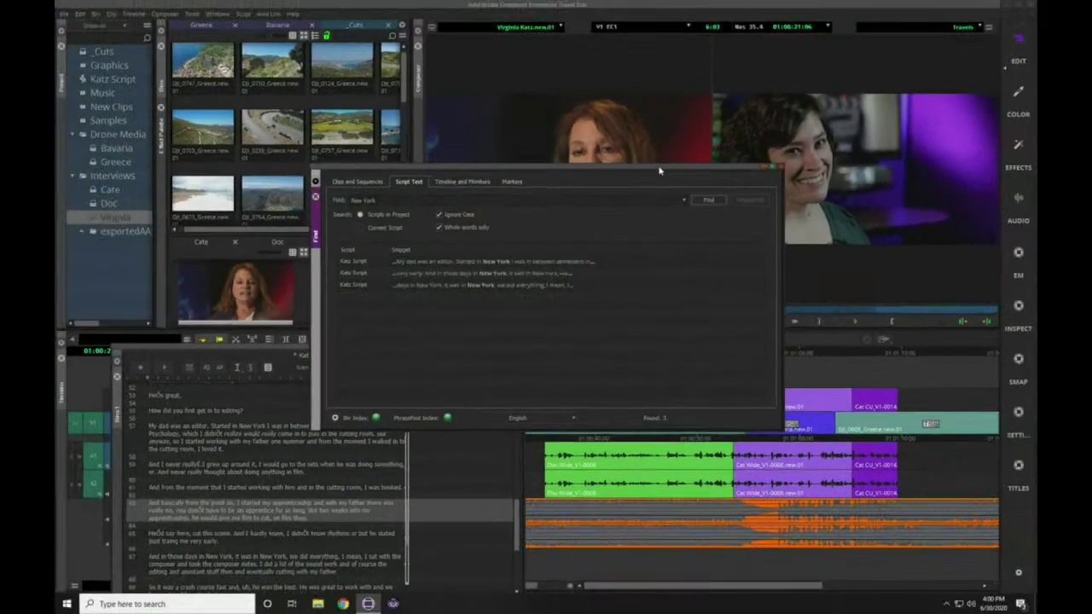
# - Move the Find window aside and jump to the second Katz Script match at line 67
pyautogui.moveTo(664, 173); pyautogui.dragTo(854, 296)
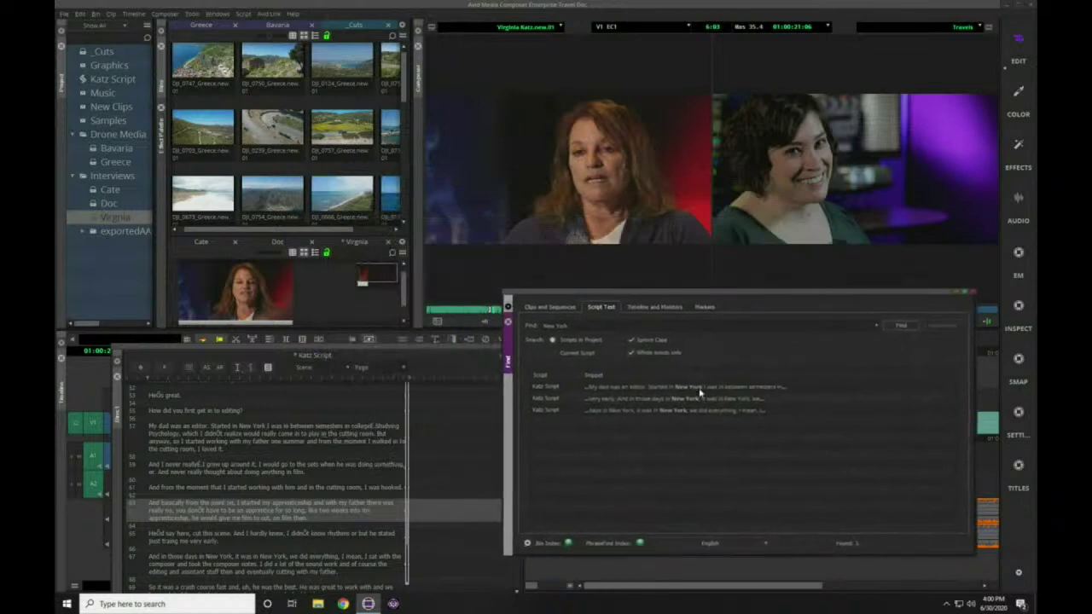
pyautogui.click(554, 399)
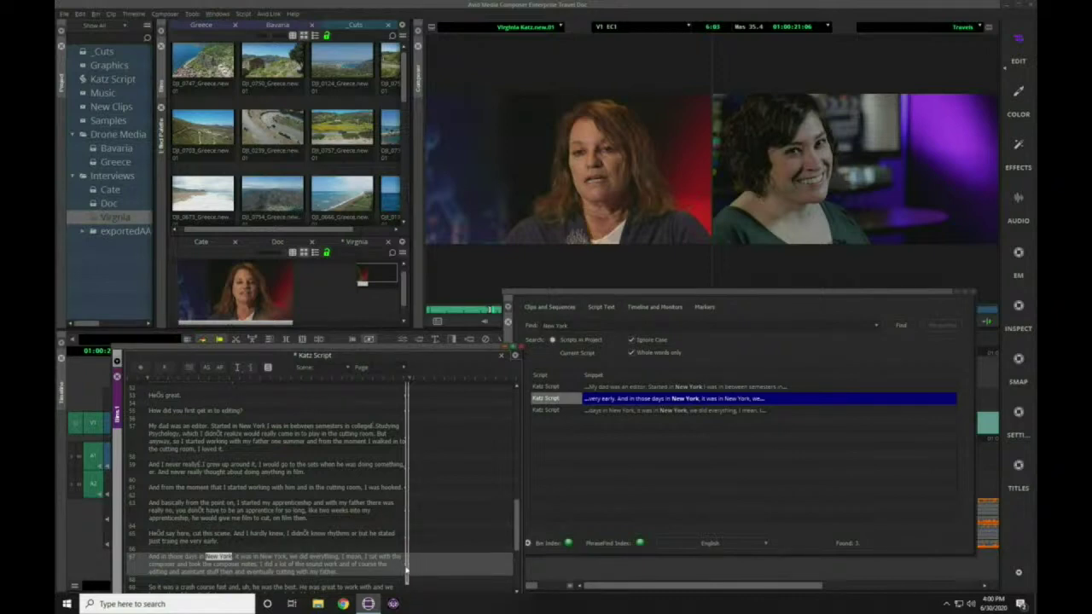
pyautogui.click(409, 555)
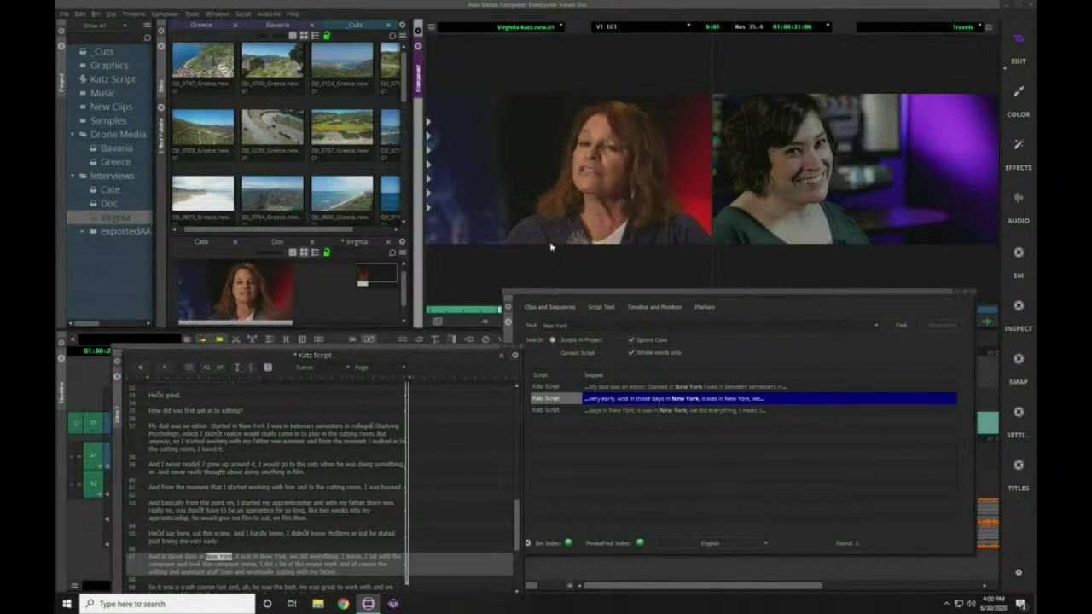
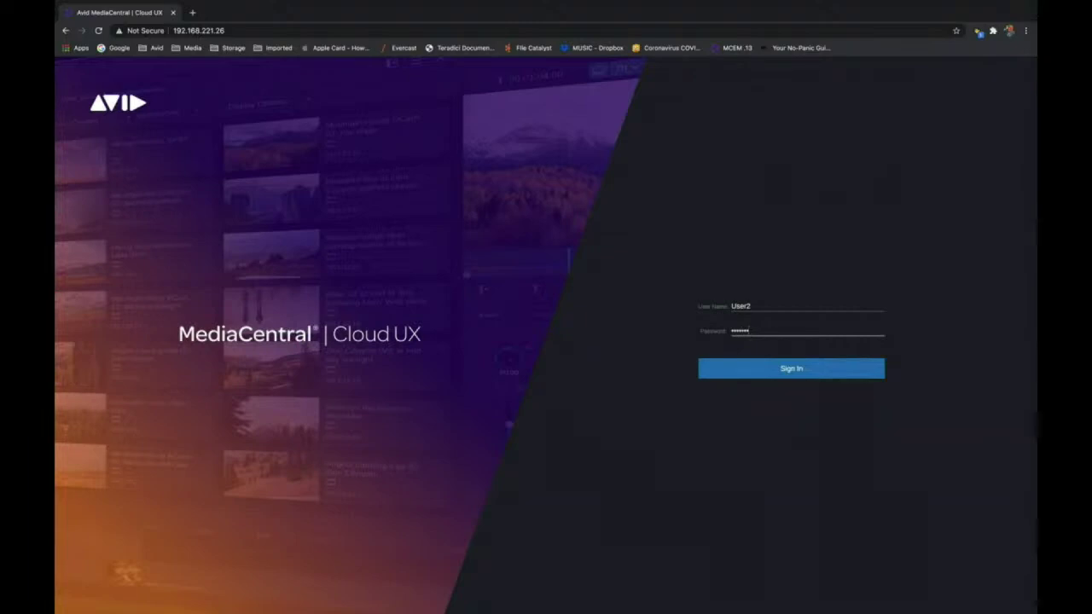
# - Submit the entered user name and password to sign in to MediaCentral
pyautogui.press('Return')
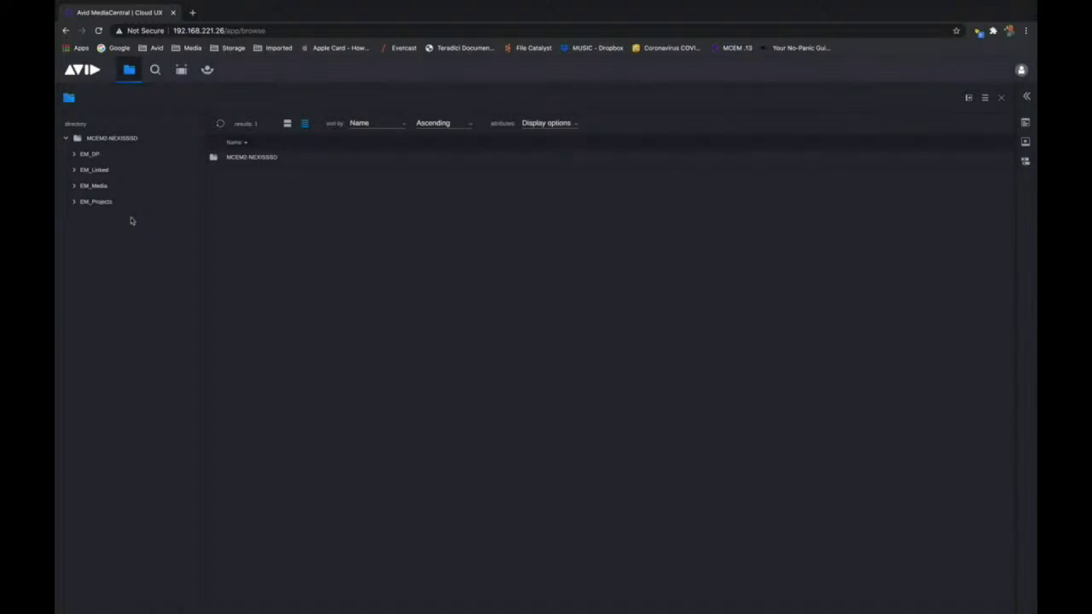
# - Navigate EM_Projects > Avid Projects > Travel Doc and show its contents as thumbnails
pyautogui.click(77, 203)
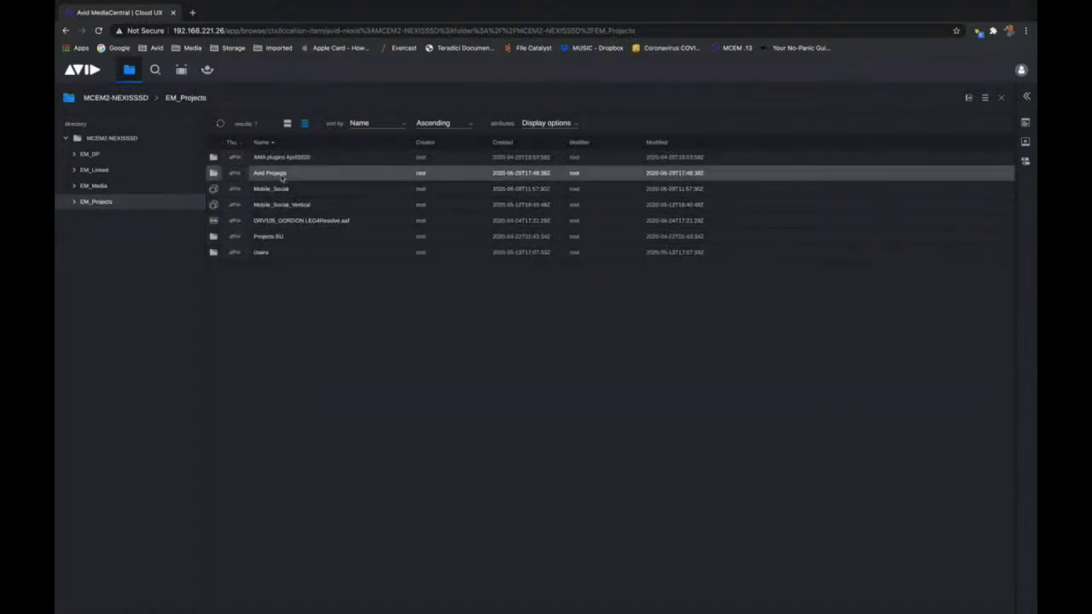
pyautogui.doubleClick(271, 173)
pyautogui.doubleClick(276, 350)
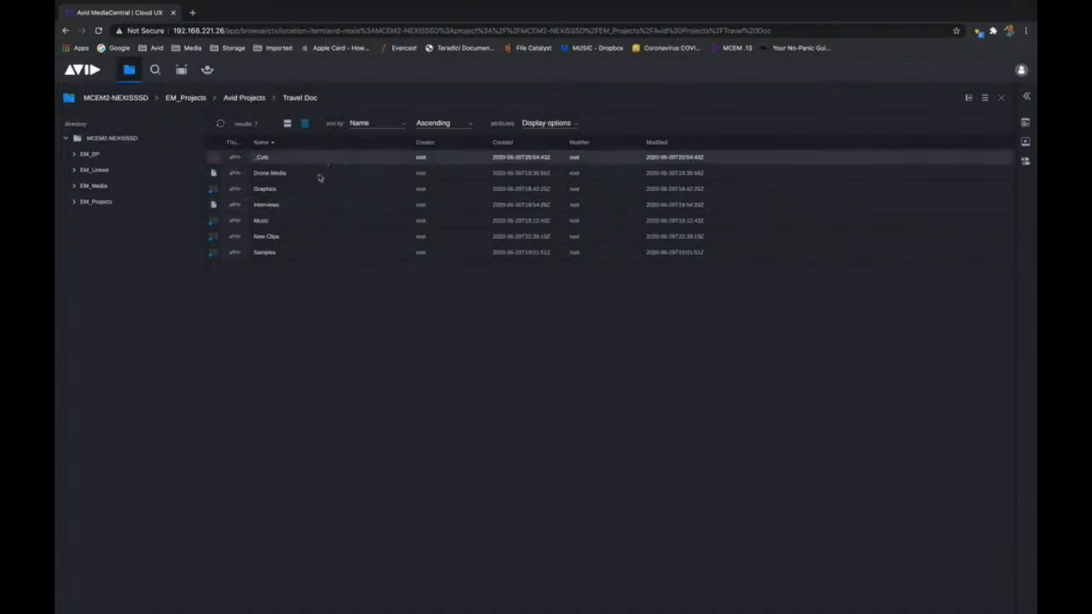
pyautogui.click(288, 125)
pyautogui.click(306, 124)
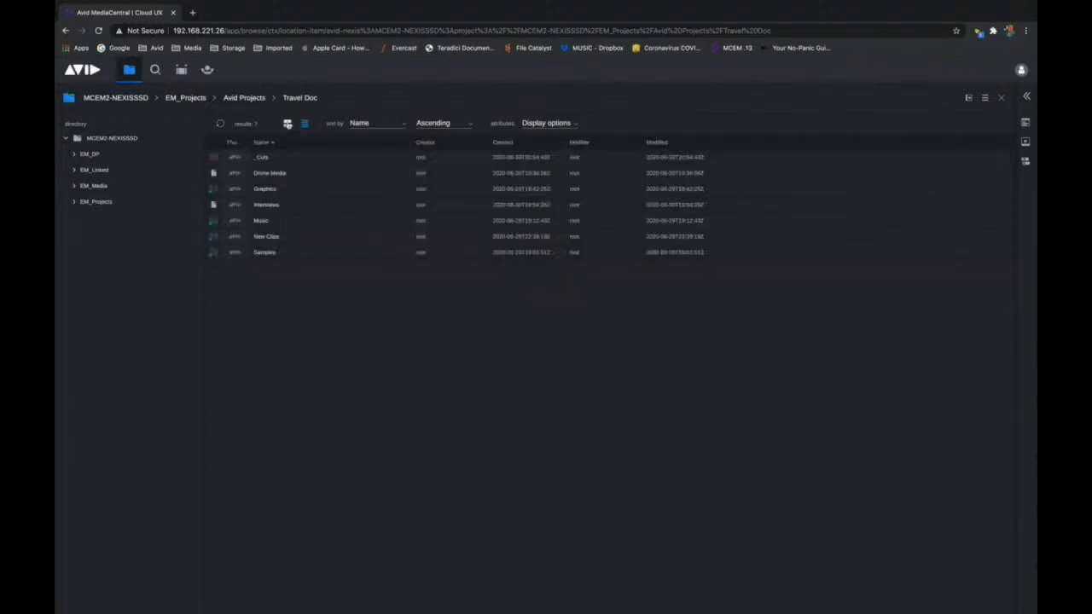
pyautogui.click(288, 124)
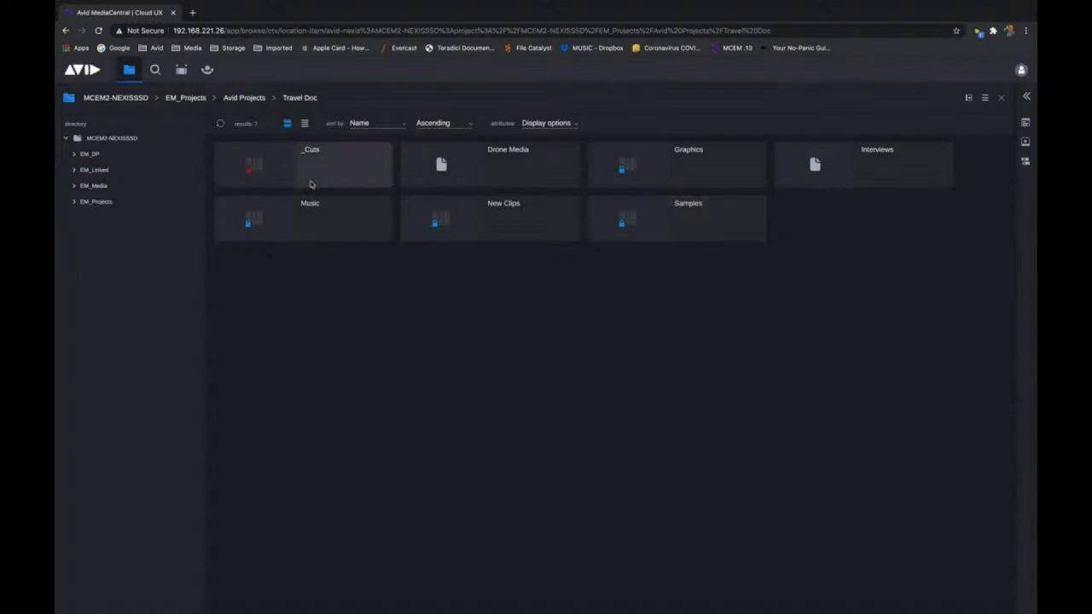
# - Open Drone Media > Greece and load DJI_0147_Greece.new.01 into the player
pyautogui.doubleClick(512, 173)
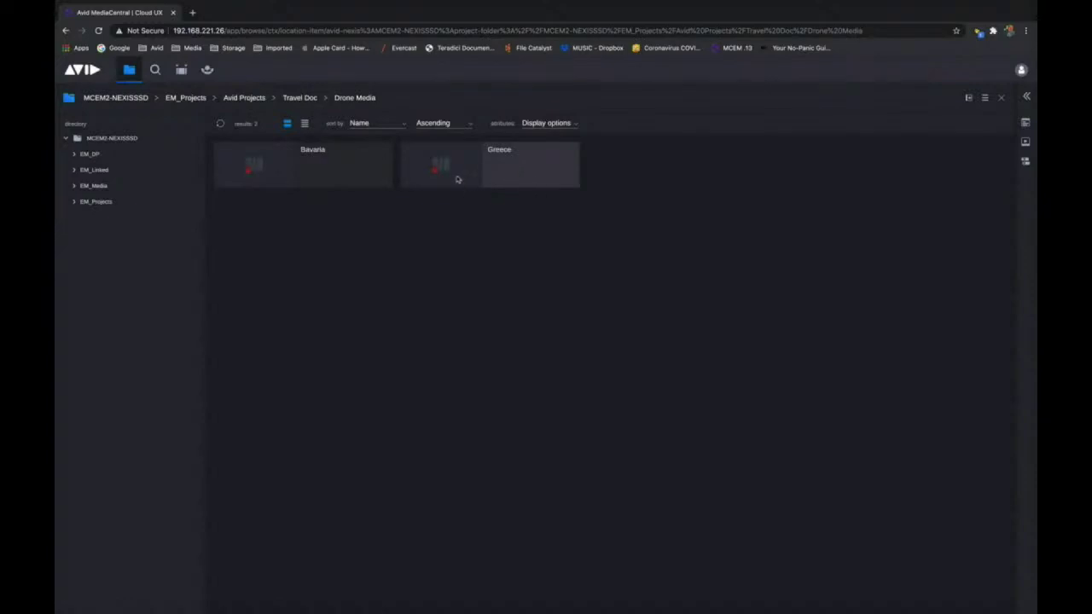
pyautogui.doubleClick(520, 174)
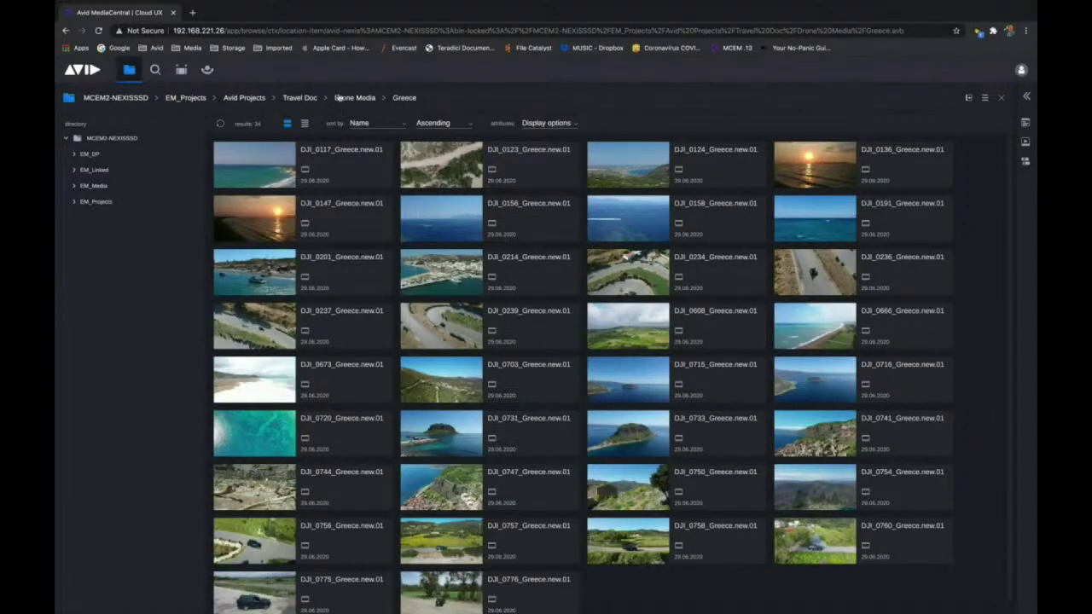
pyautogui.click(341, 98)
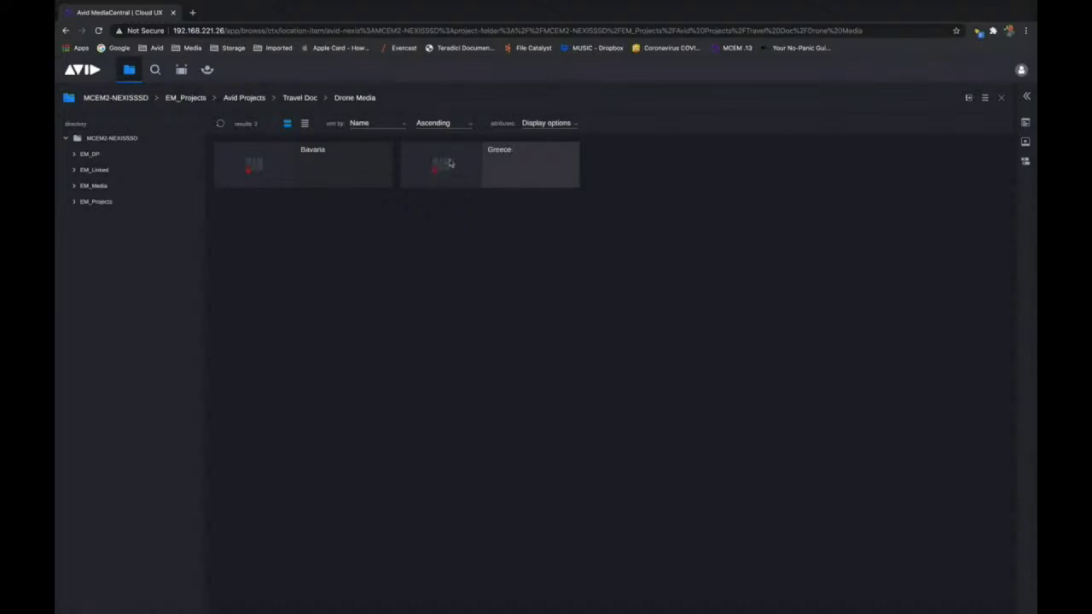
pyautogui.doubleClick(454, 164)
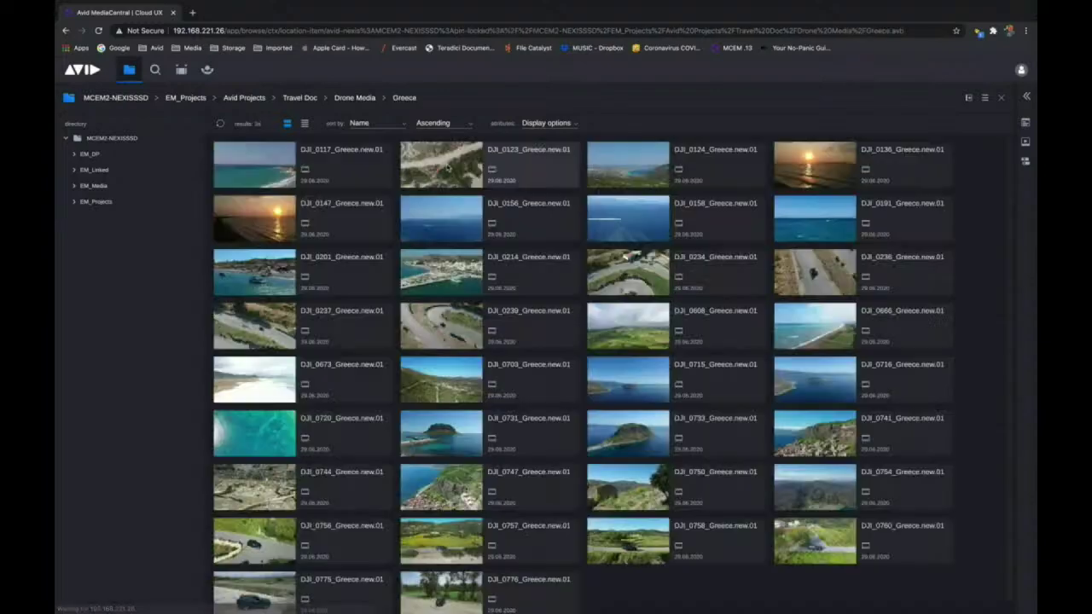
pyautogui.doubleClick(261, 219)
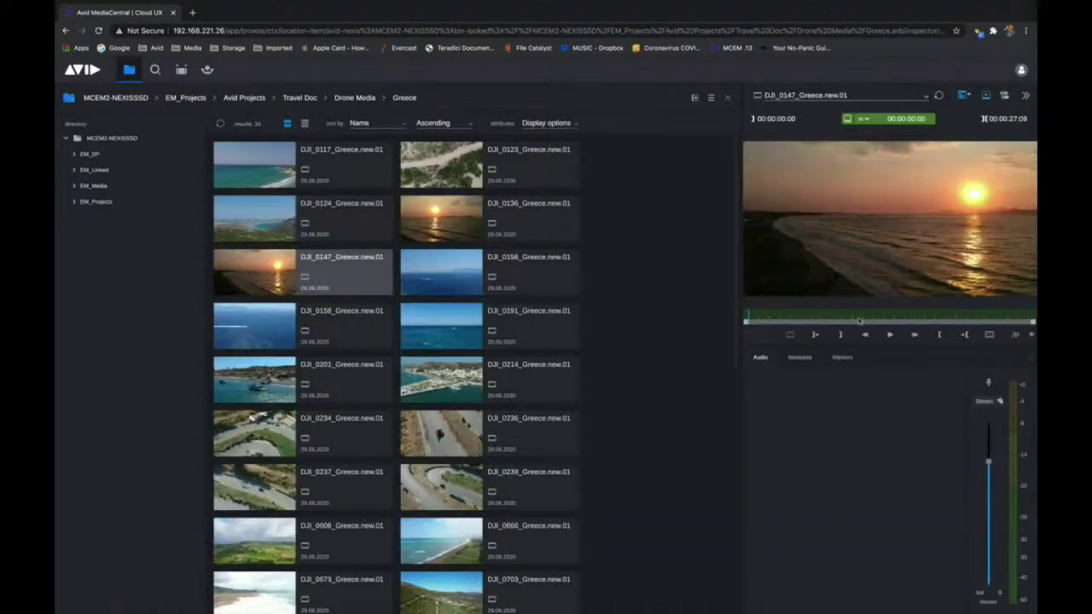
# - Play DJI_0147, pause at 00:00:08:14, and bring up User Settings from the avatar menu
pyautogui.click(891, 336)
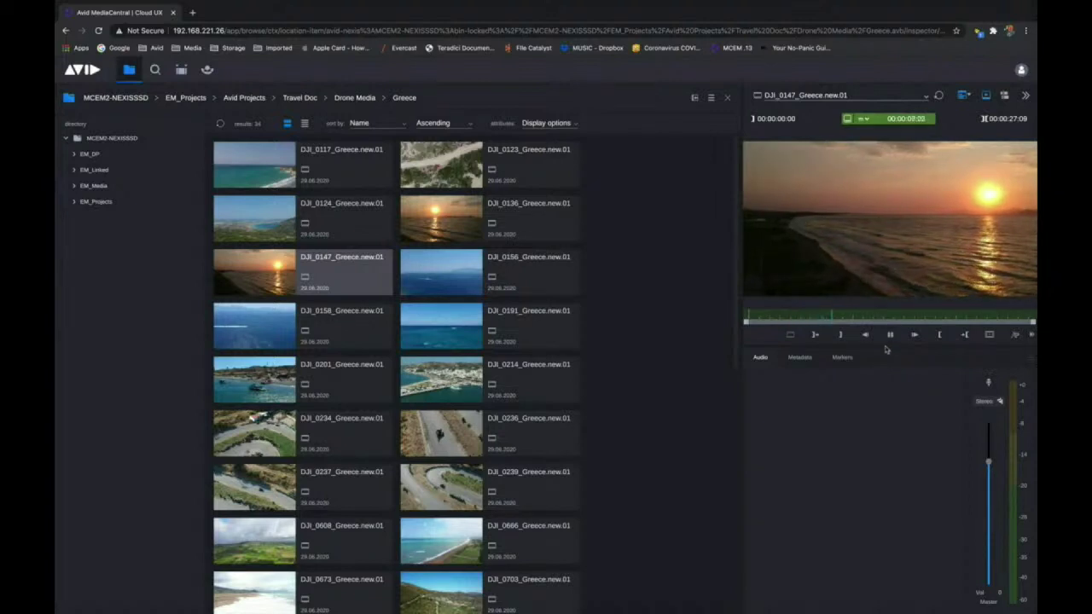
pyautogui.click(889, 334)
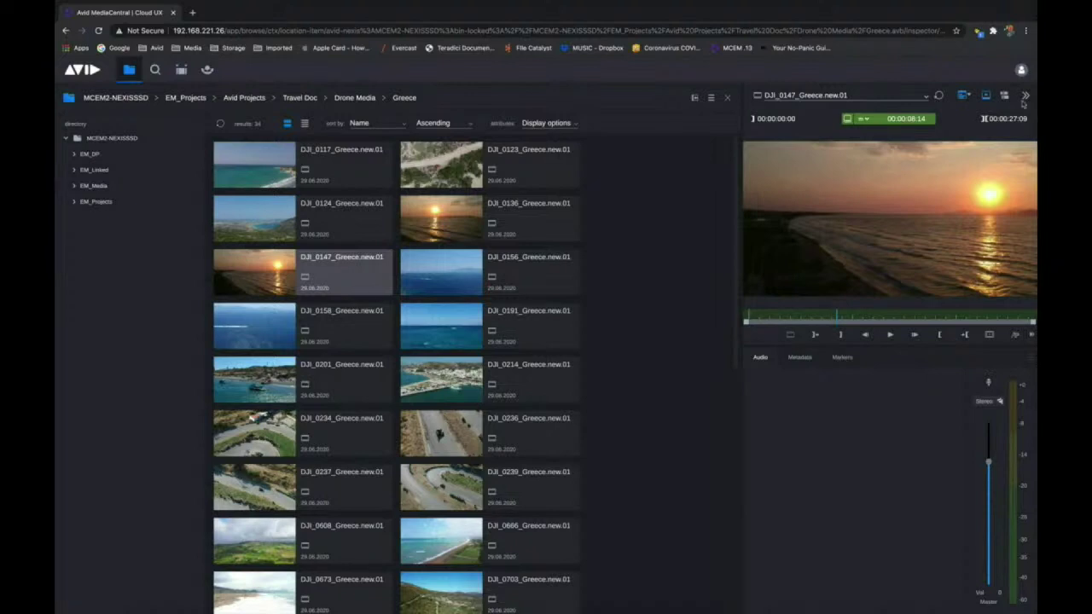
pyautogui.click(1021, 71)
pyautogui.click(986, 109)
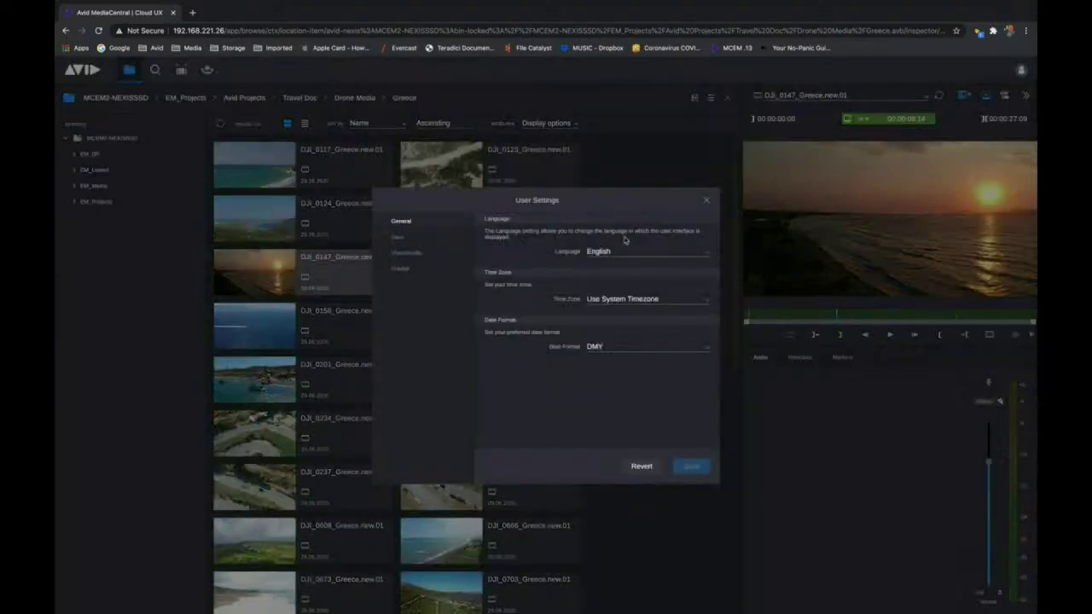
# - Review the Video/Audio page of User Settings, then close the dialog
pyautogui.click(404, 253)
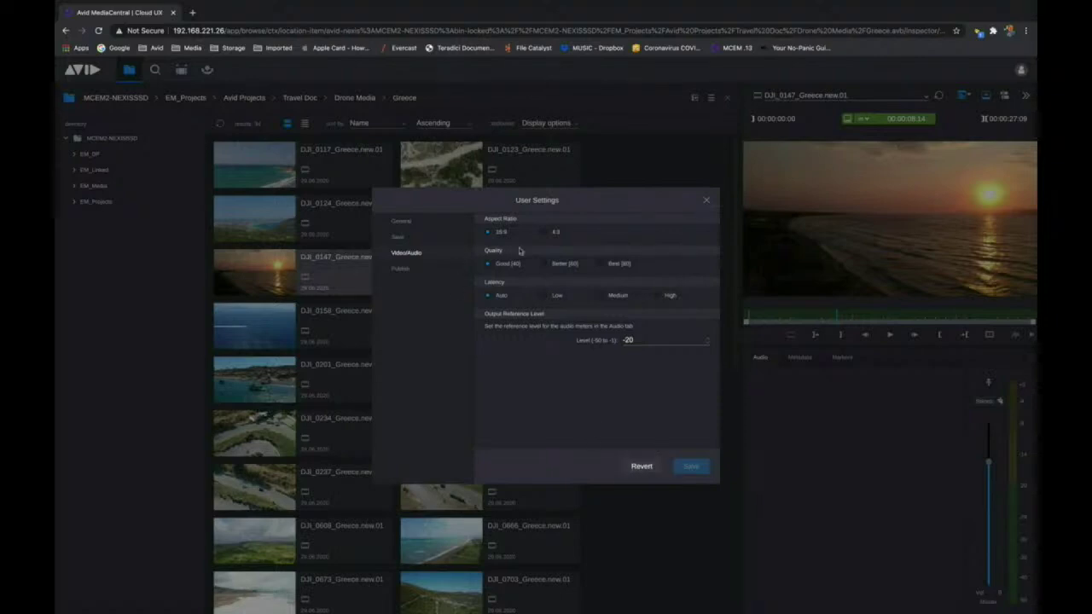
pyautogui.click(707, 201)
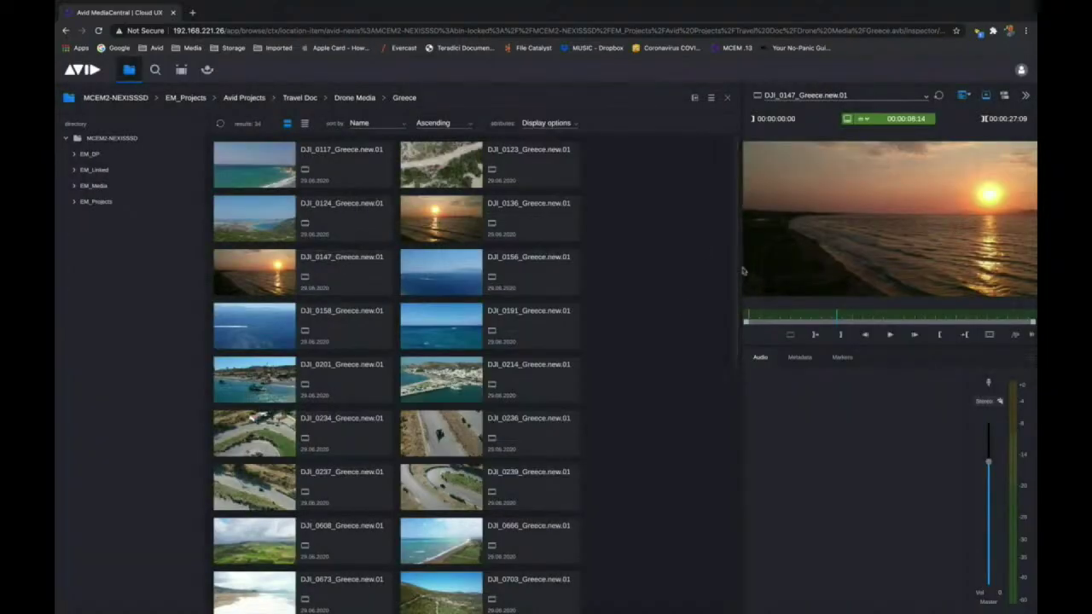
# - Enlarge the player pane and preview DJI_0201_Greece.new.01 to about seven seconds
pyautogui.moveTo(740, 268); pyautogui.dragTo(534, 293)
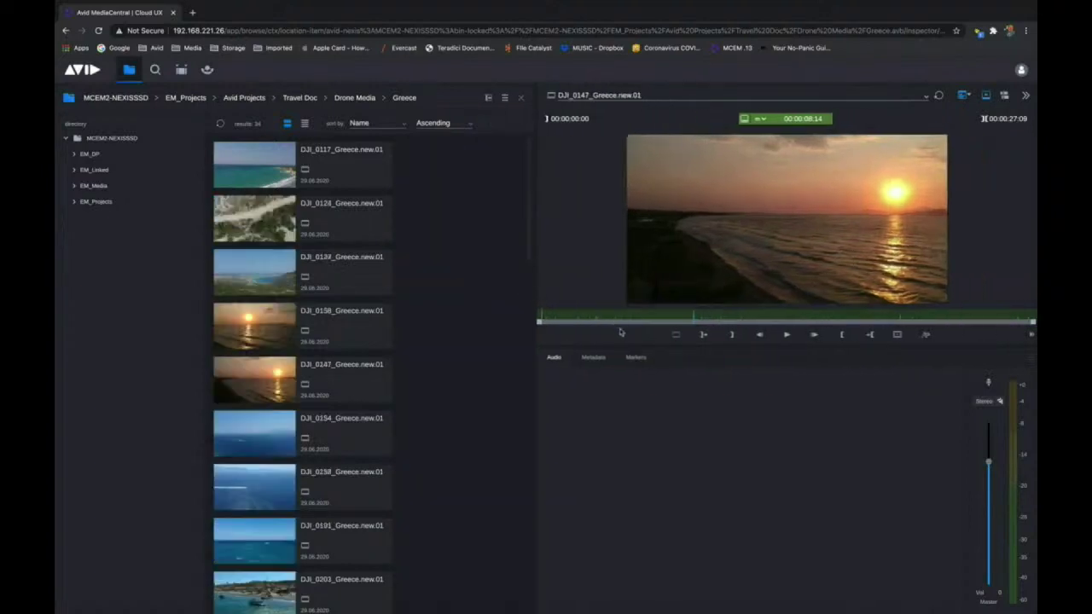
pyautogui.moveTo(622, 344); pyautogui.dragTo(635, 492)
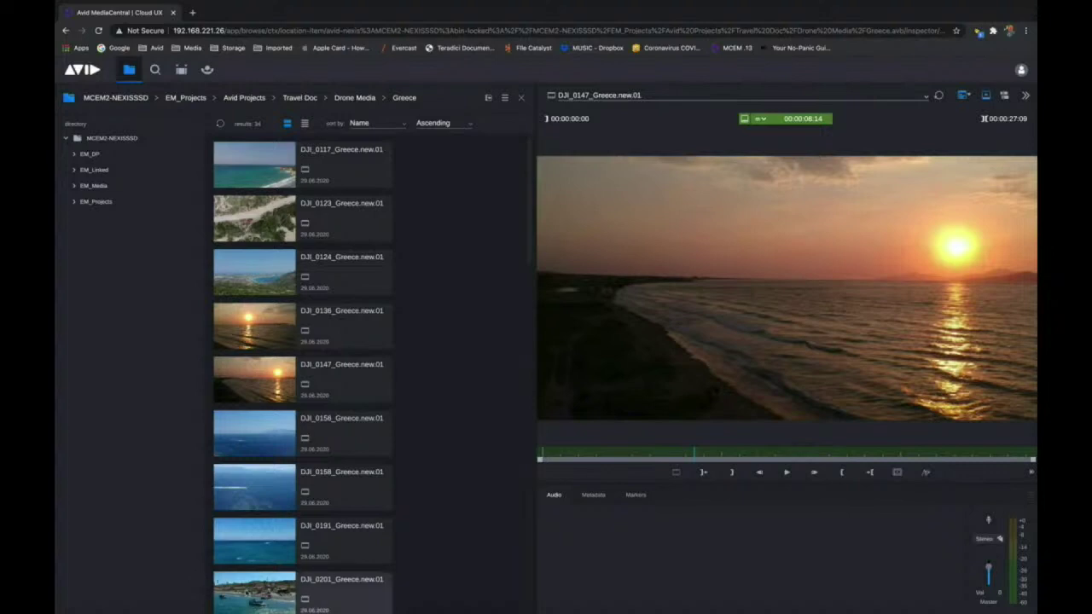
pyautogui.click(248, 593)
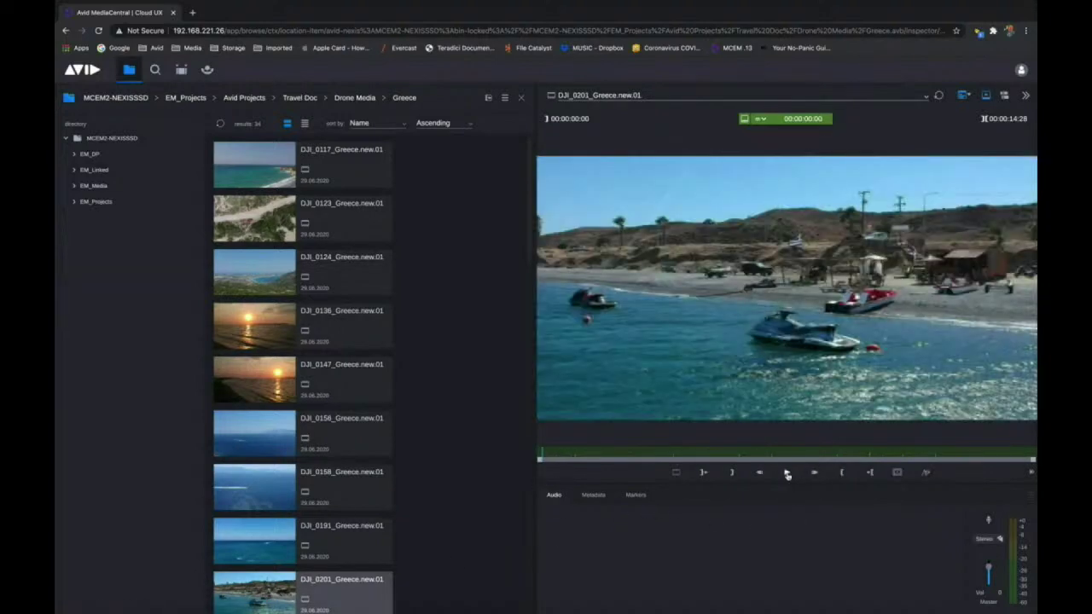
pyautogui.click(786, 473)
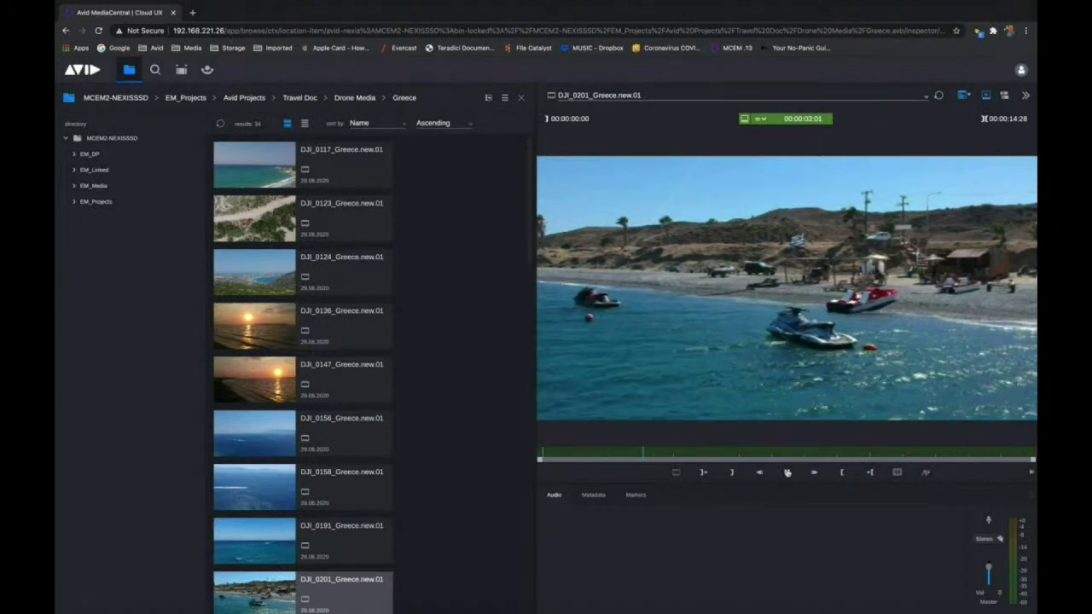
pyautogui.click(784, 458)
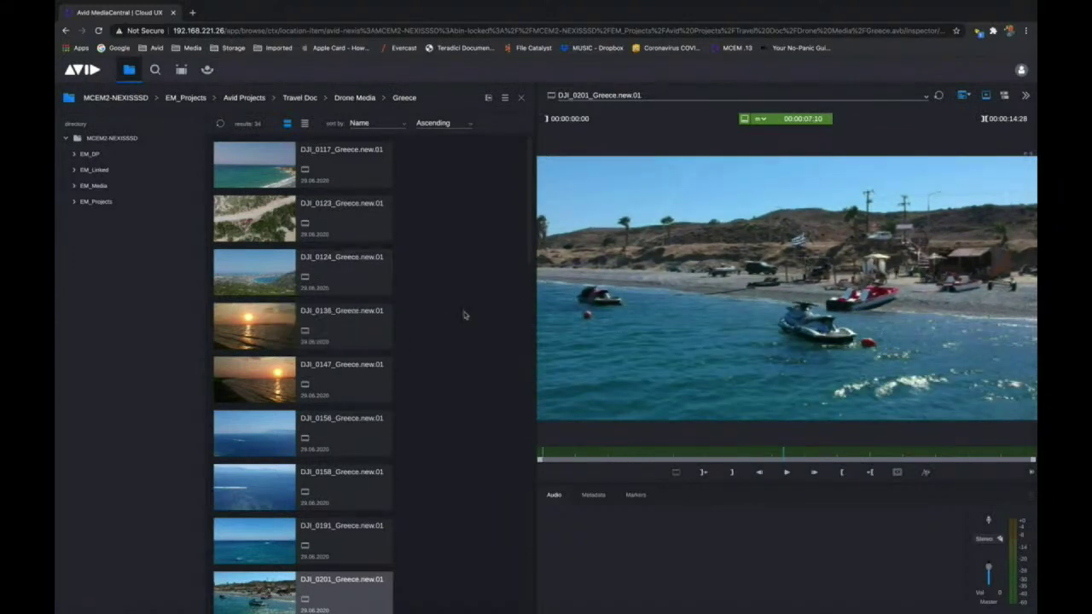
# - Play DJI_0136_Greece.new.01 in full screen
pyautogui.click(261, 339)
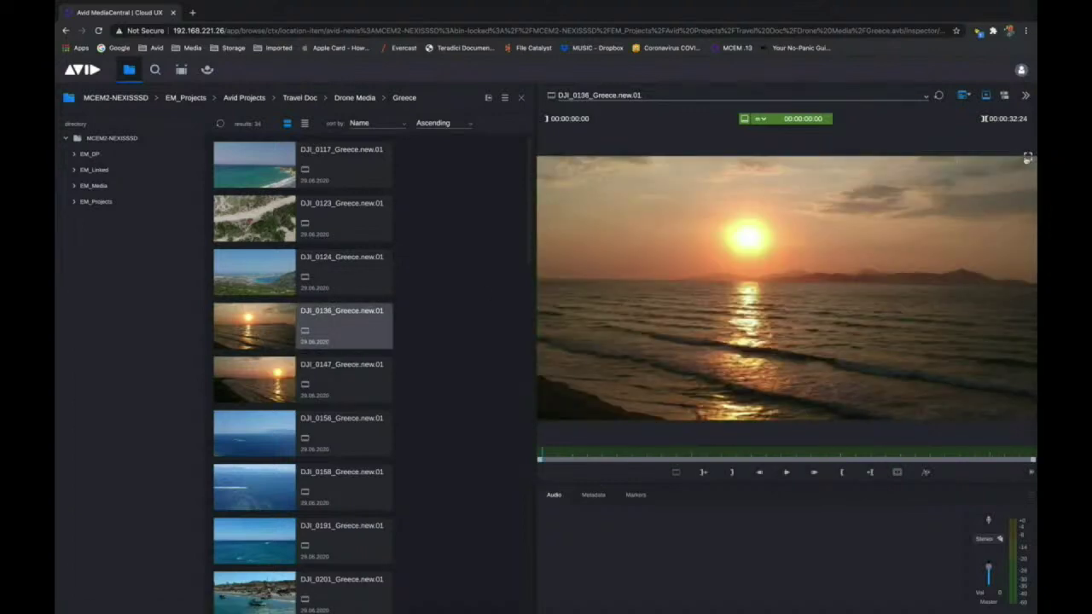
pyautogui.click(1028, 158)
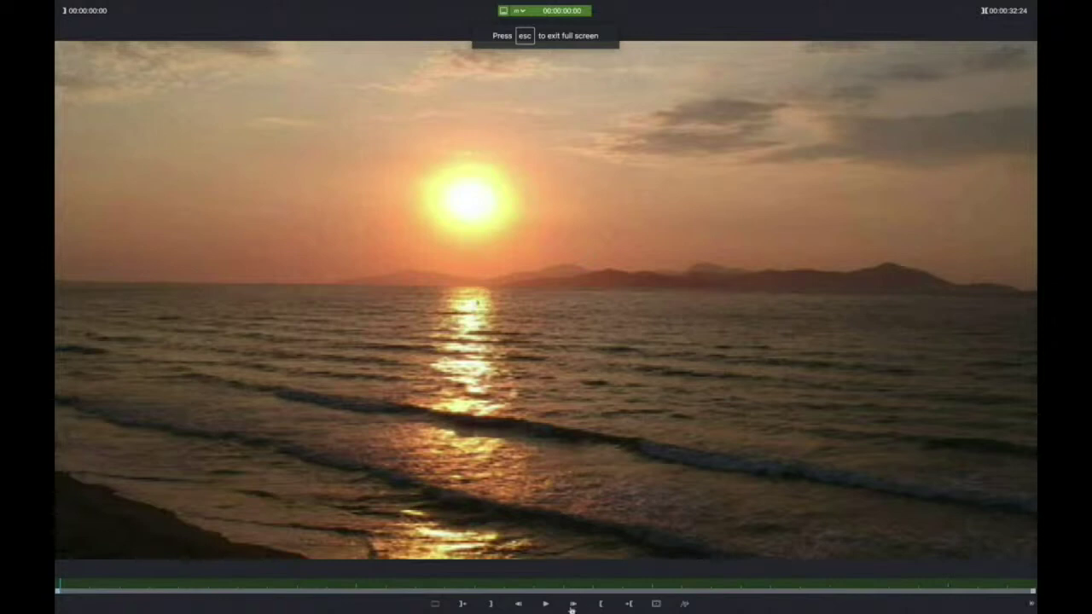
pyautogui.click(546, 604)
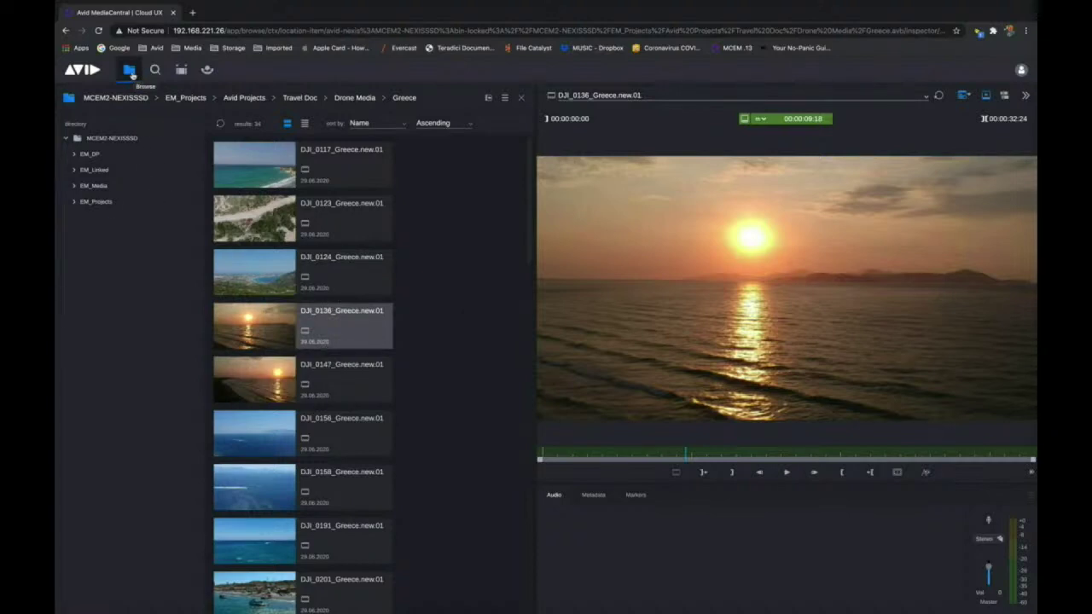
# - Return to Browse and go from Drone Media up to Travel Doc's Interviews folder
pyautogui.click(127, 75)
pyautogui.click(129, 75)
pyautogui.click(359, 99)
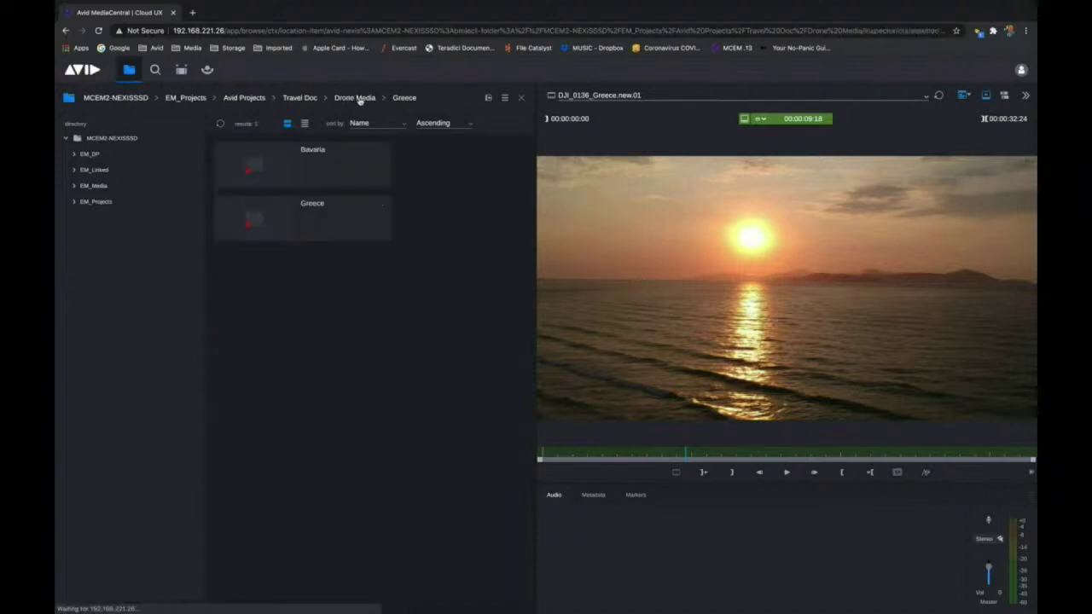
pyautogui.click(302, 99)
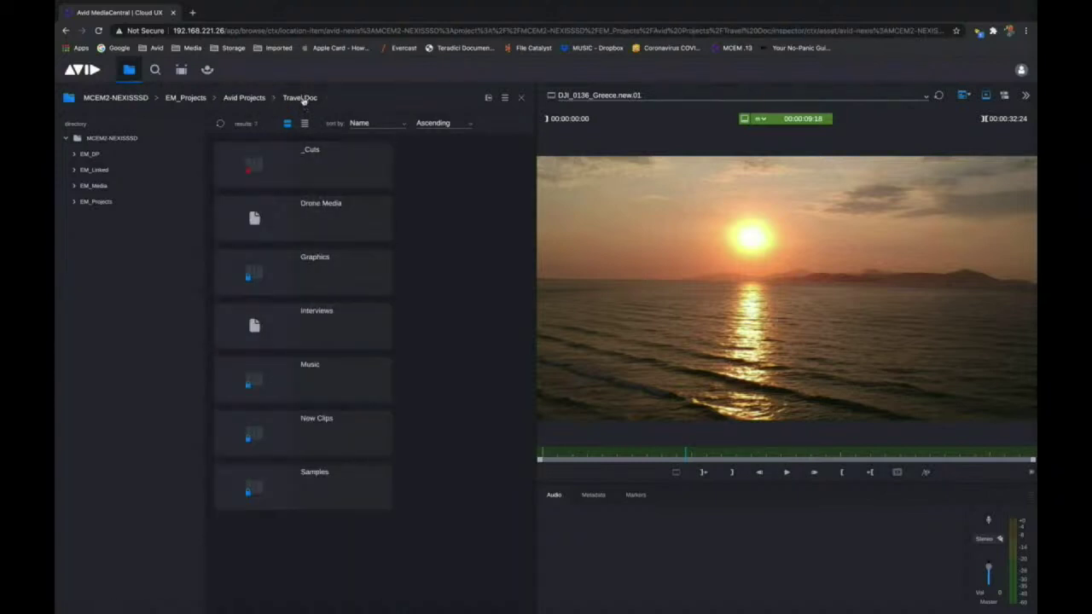
pyautogui.doubleClick(270, 337)
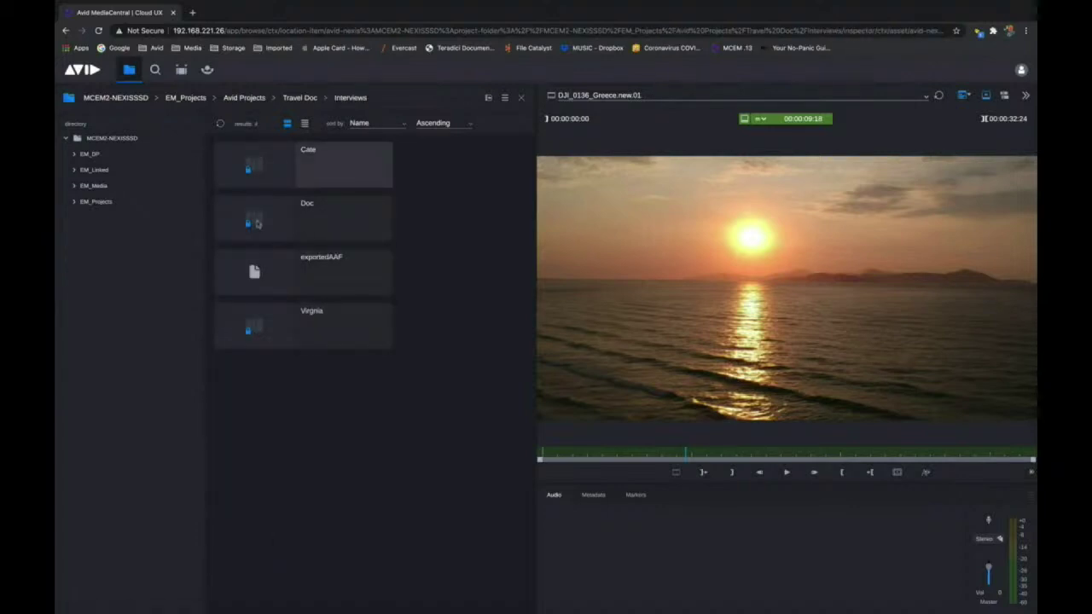
# - In the Cate folder, load Cat CU_V1-0004 and scrub to the subclip's starting frame
pyautogui.doubleClick(263, 176)
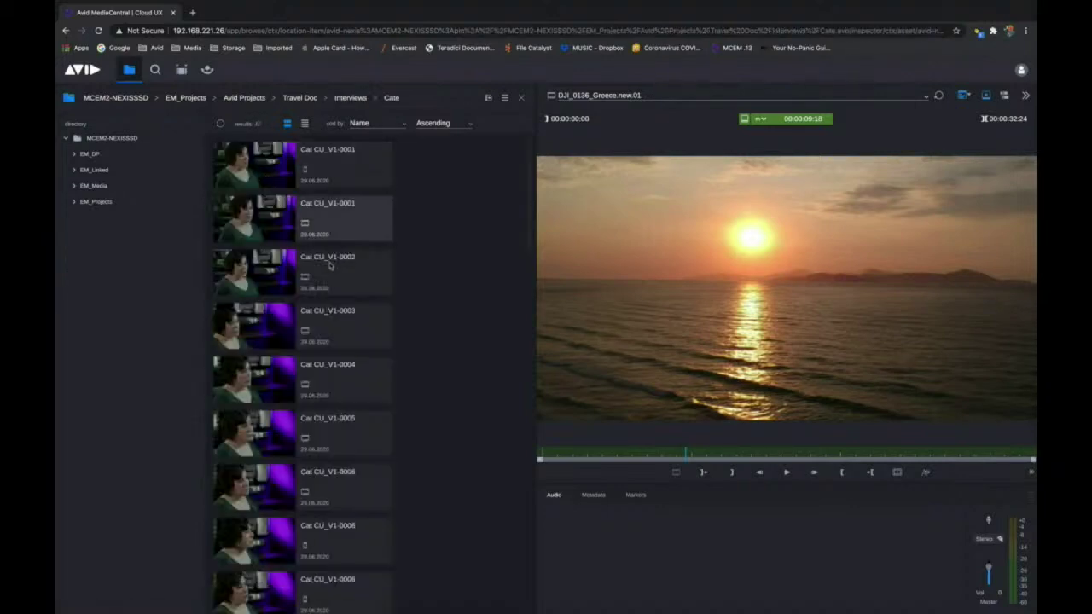
pyautogui.click(265, 388)
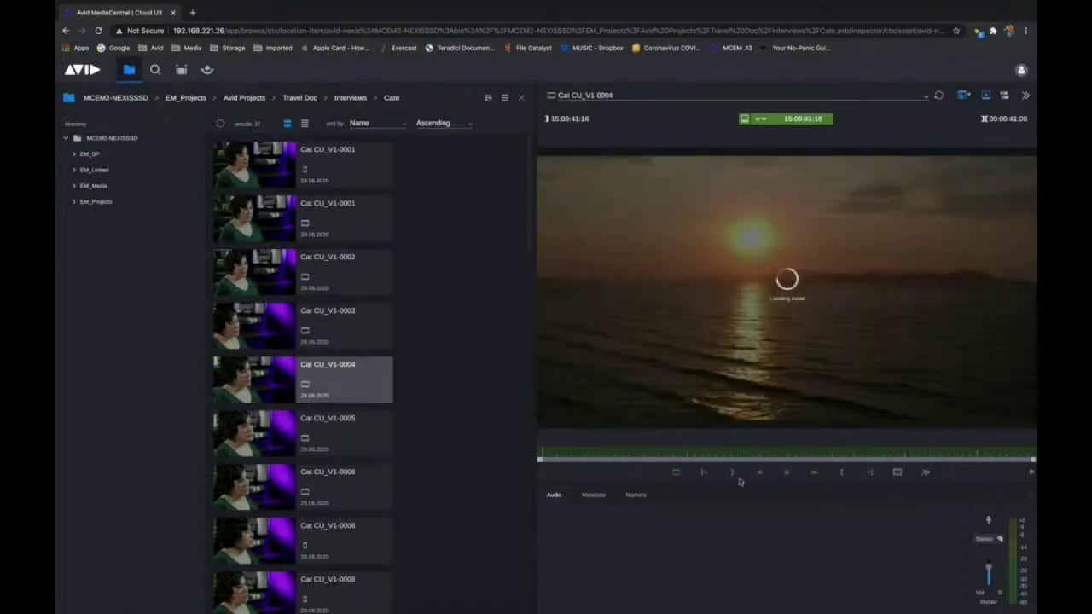
pyautogui.click(786, 474)
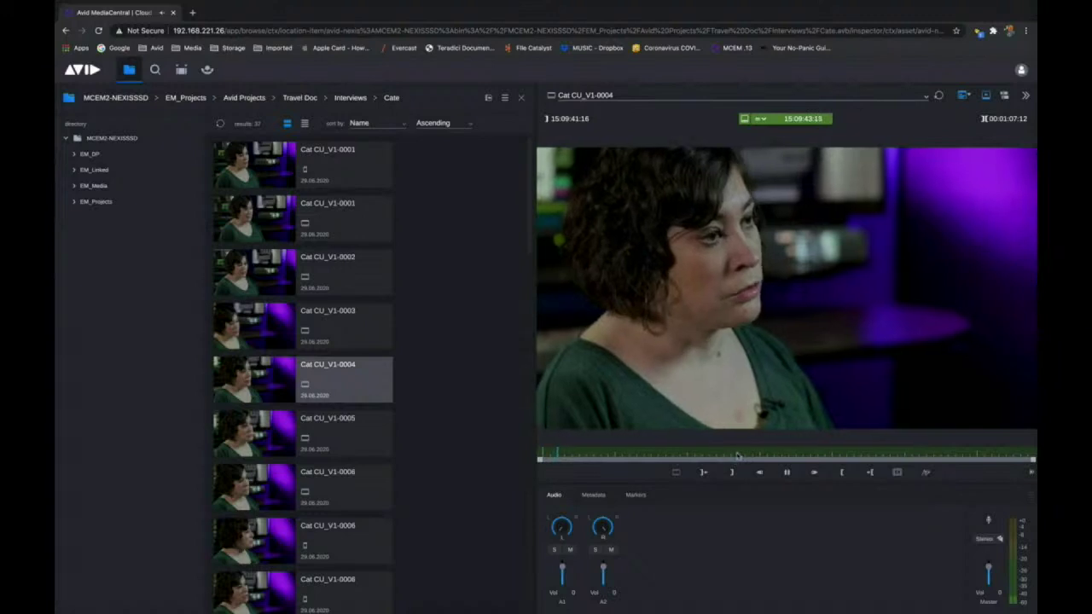
pyautogui.moveTo(735, 460); pyautogui.dragTo(707, 460)
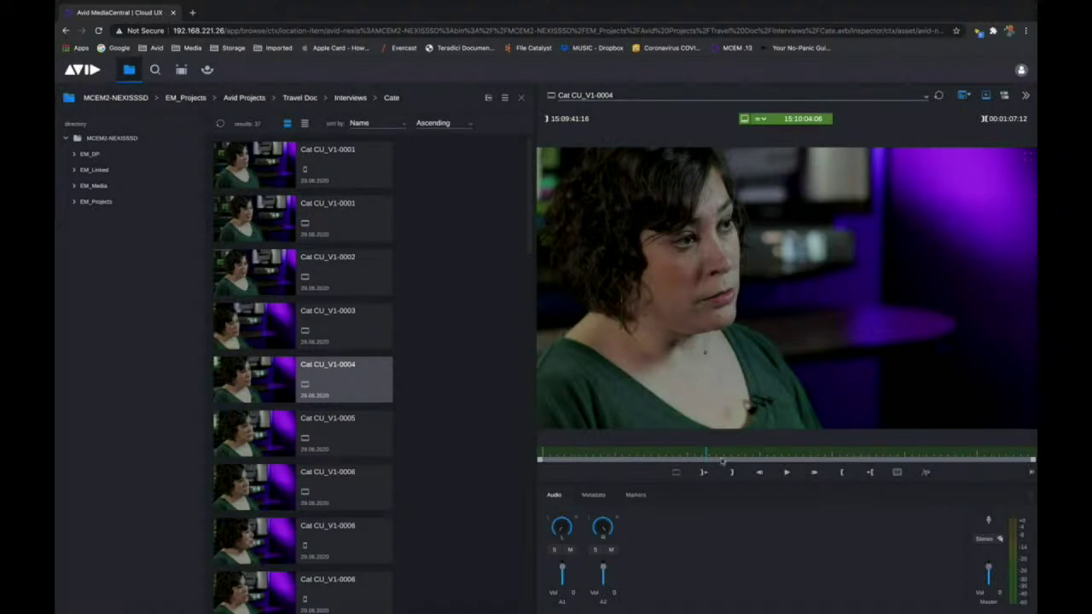
pyautogui.click(649, 458)
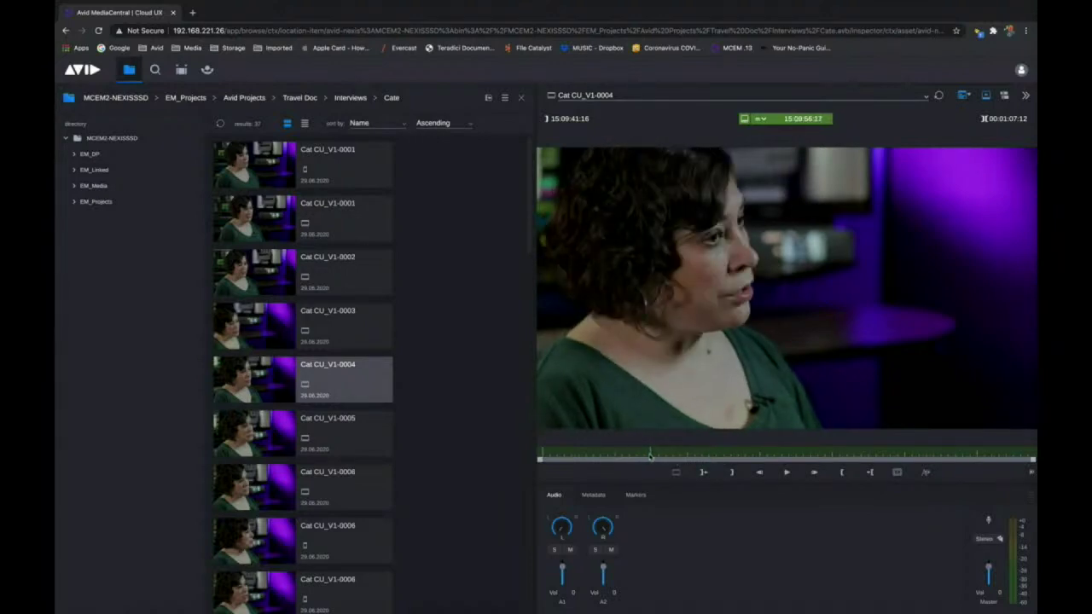
pyautogui.click(594, 460)
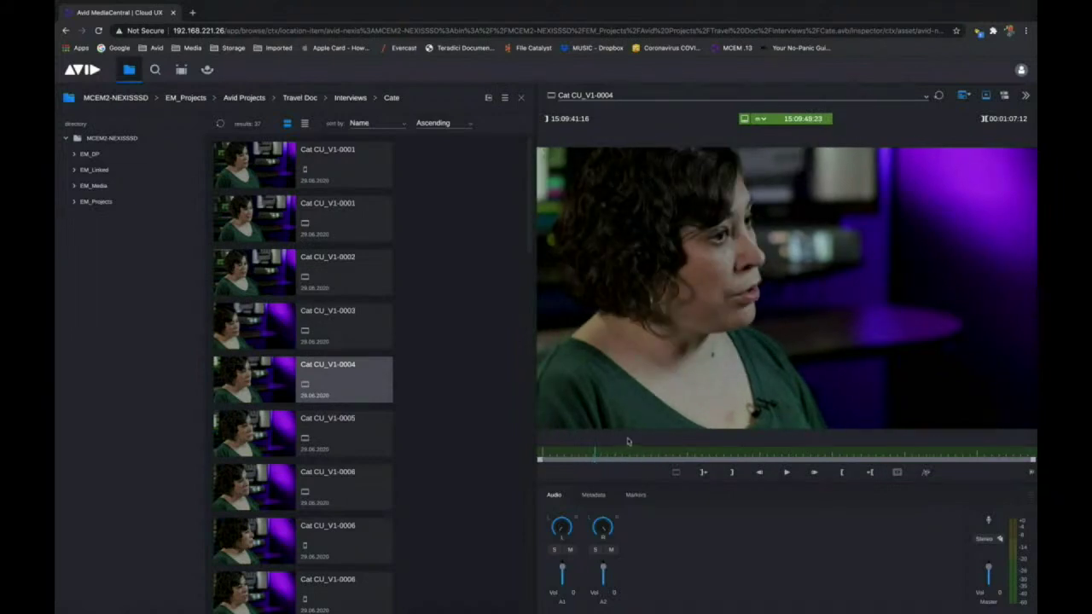
# - Mark an eight-second in/out range, save it as subclip 'A Cat CU_V1-0004.Sub', and refresh the bin
pyautogui.press('i')
pyautogui.click(659, 454)
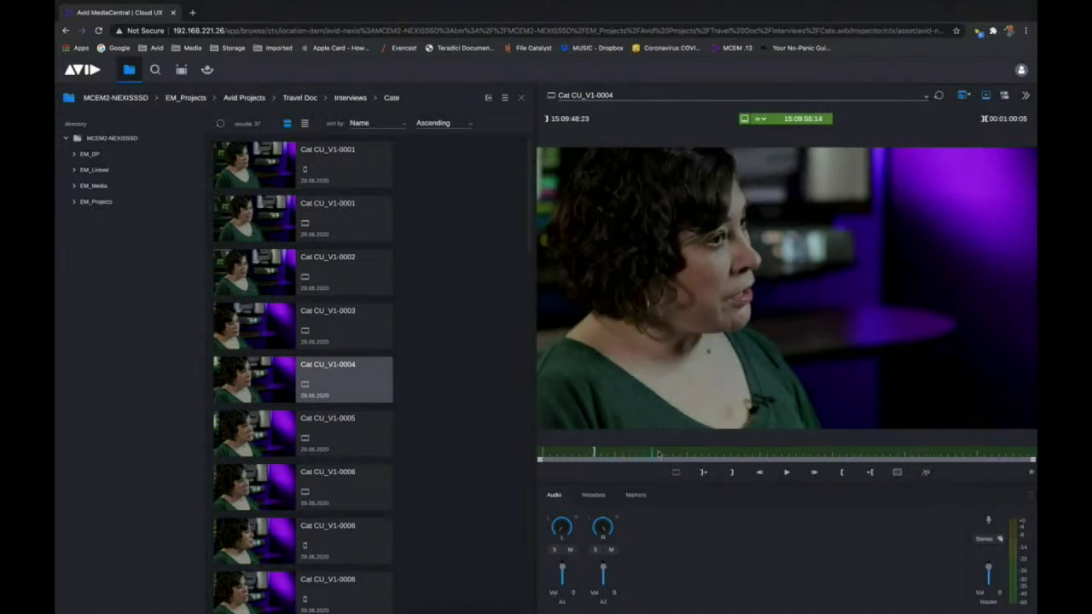
pyautogui.press('o')
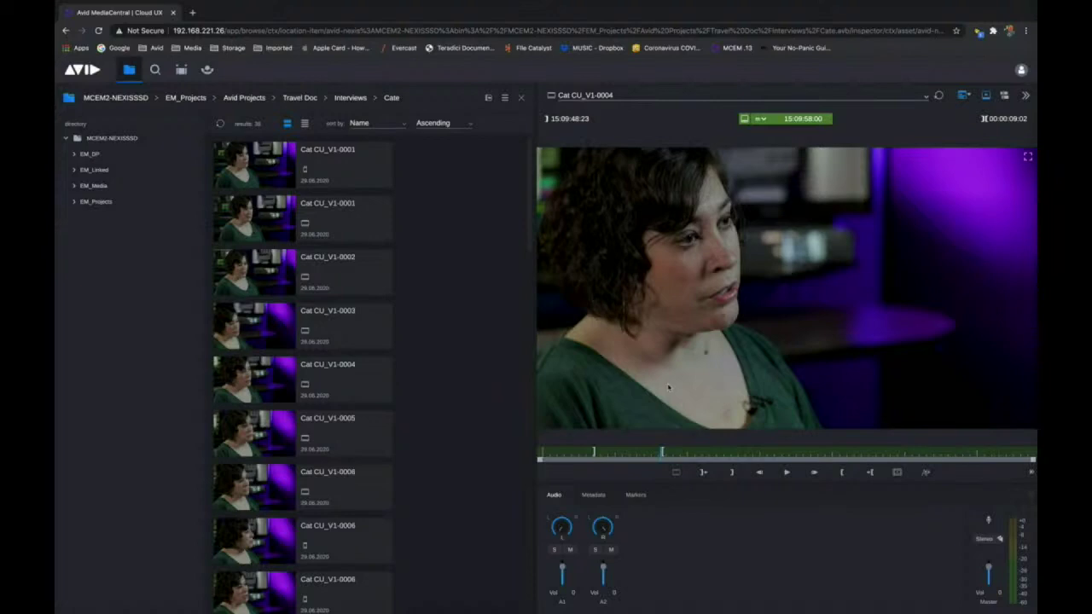
pyautogui.moveTo(667, 388); pyautogui.dragTo(460, 307)
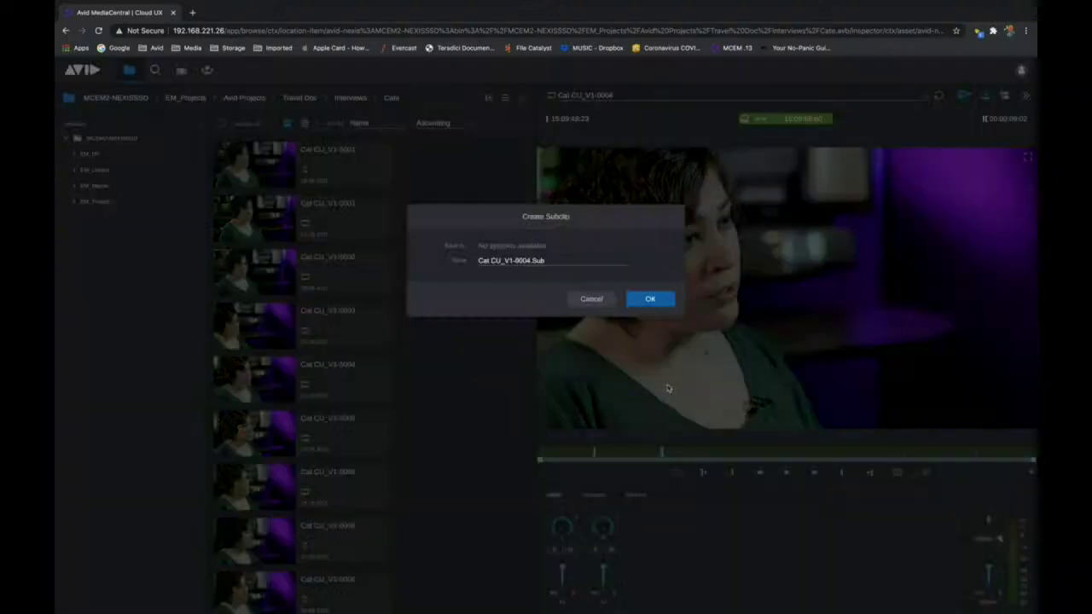
pyautogui.click(479, 260)
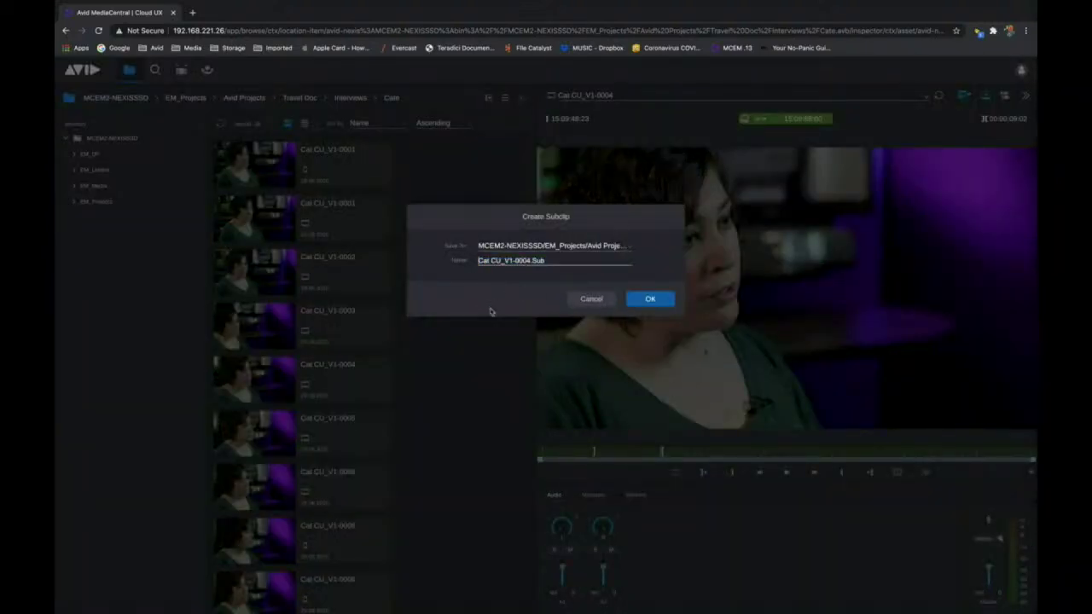
pyautogui.write('A')
pyautogui.click(640, 298)
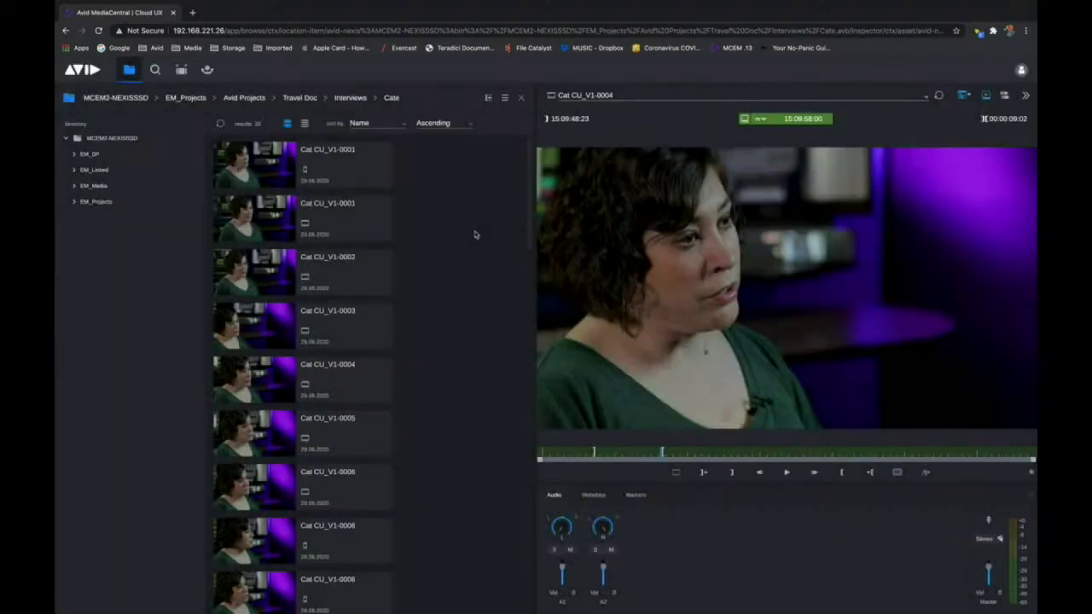
pyautogui.click(221, 125)
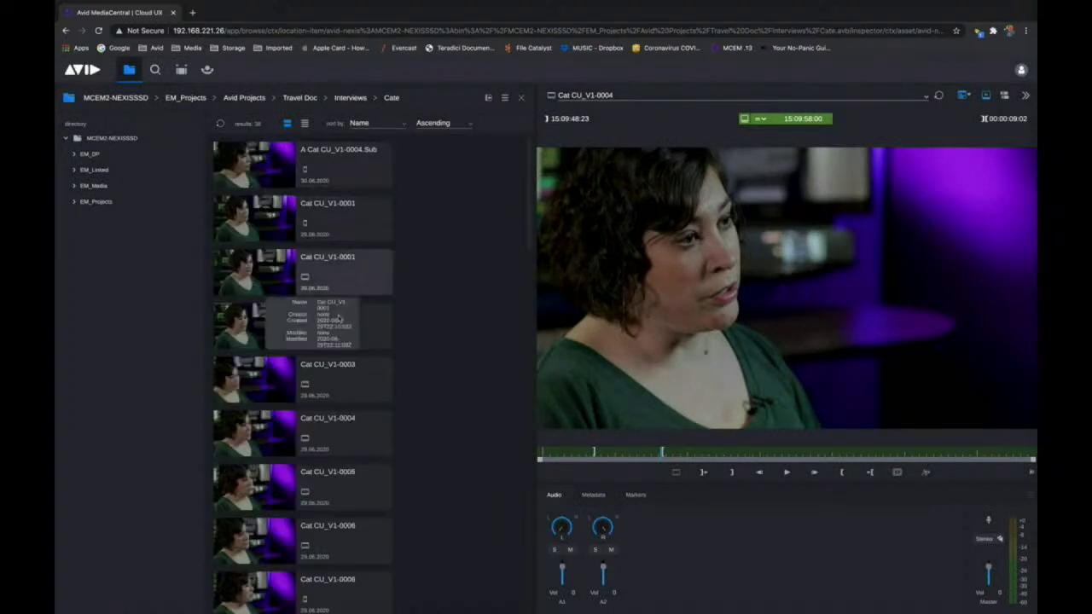
# - Mark a range in Cat CU_V1-0002 and save it as subclip 'a2 Cat CU_V1-0002.Sub'
pyautogui.click(273, 337)
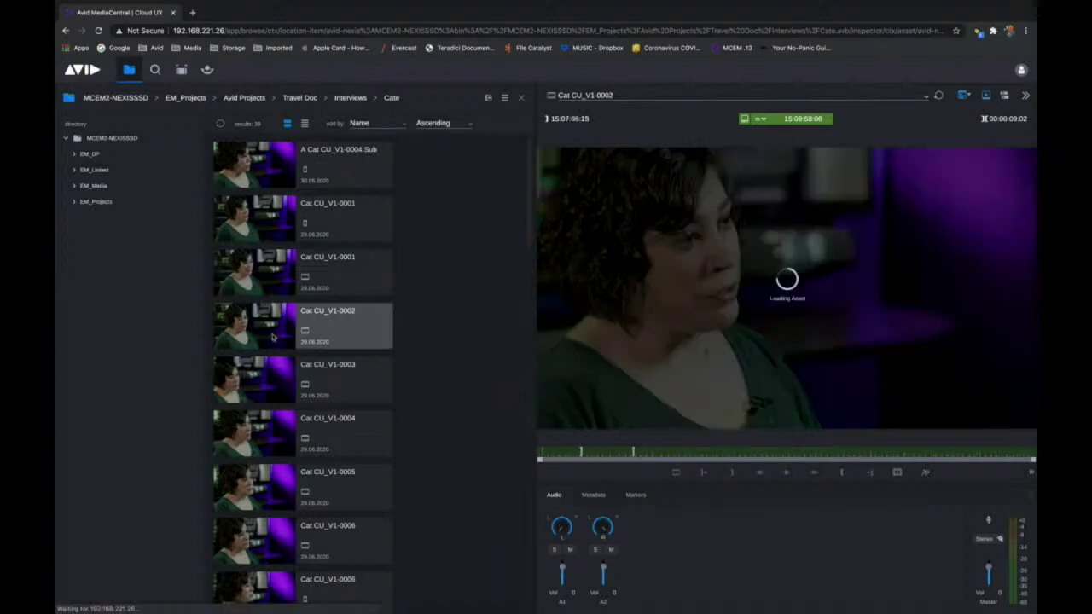
pyautogui.click(604, 453)
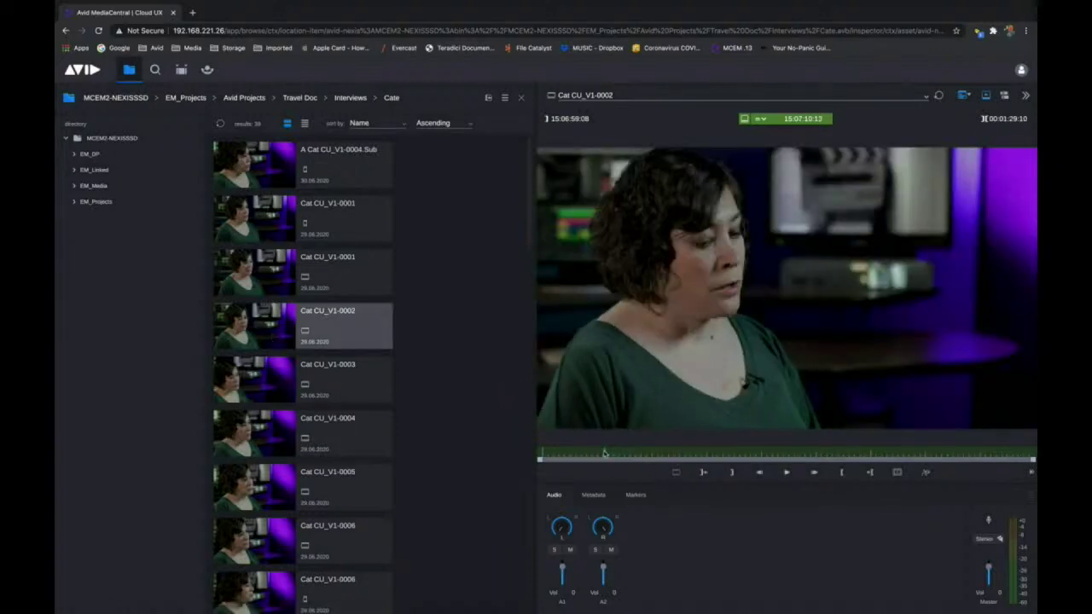
pyautogui.press('i')
pyautogui.press('space')
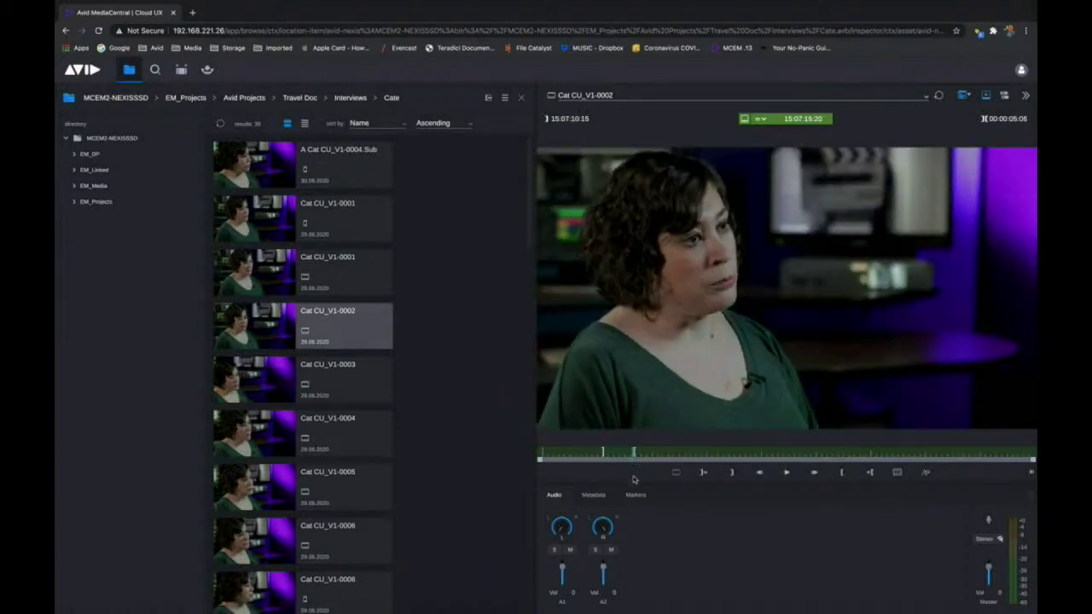
pyautogui.hotkey('ctrl', 'shift', 's')
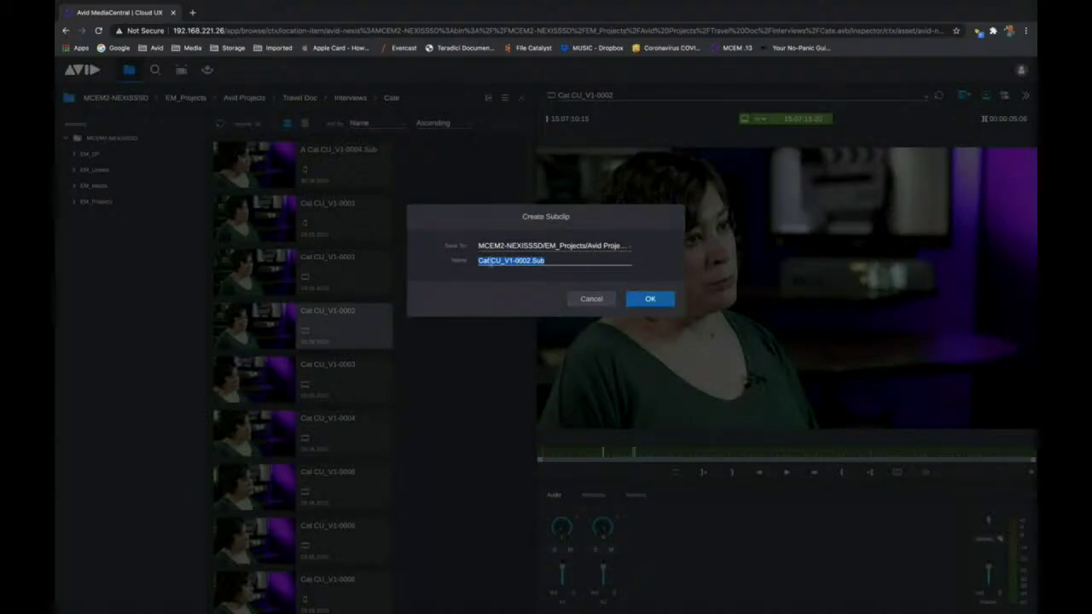
pyautogui.press('Left')
pyautogui.write('a2')
pyautogui.click(650, 298)
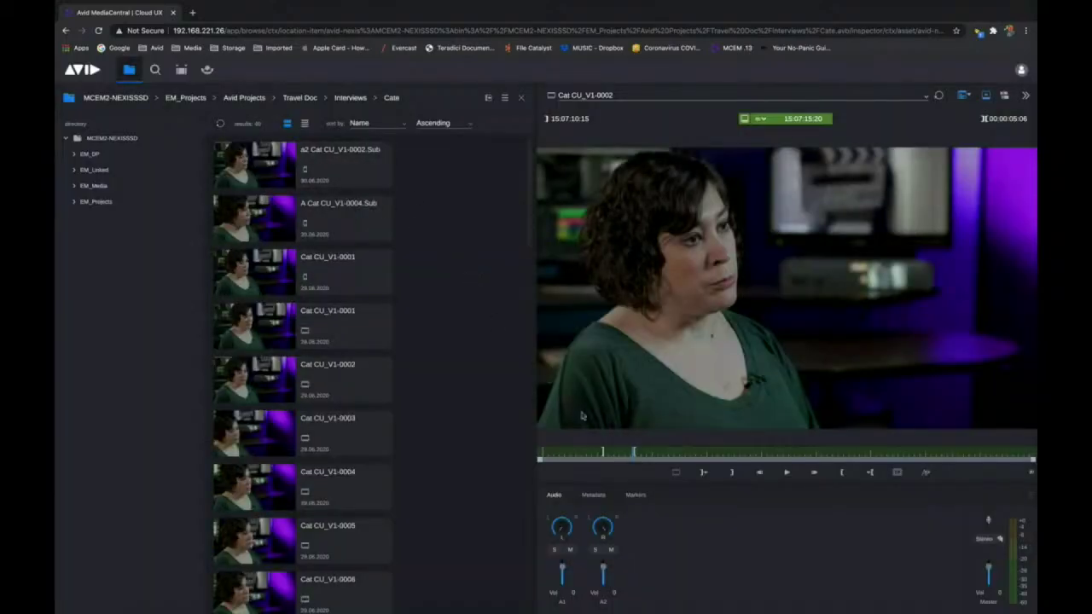
pyautogui.click(673, 454)
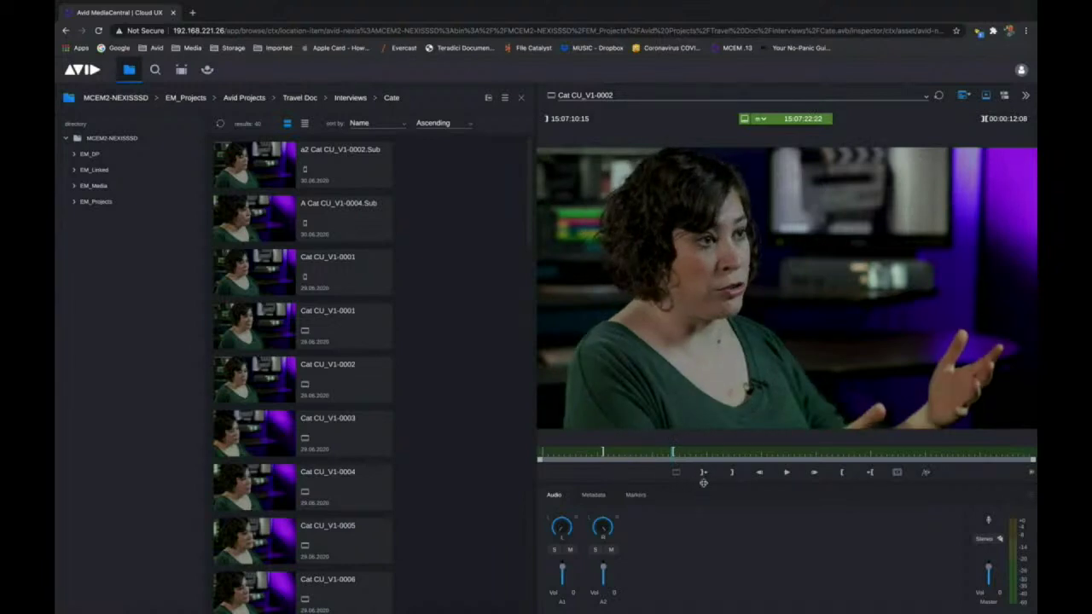
# - Enlarge the Audio panel and nudge the A2 fader up slightly during playback
pyautogui.moveTo(703, 482); pyautogui.dragTo(702, 331)
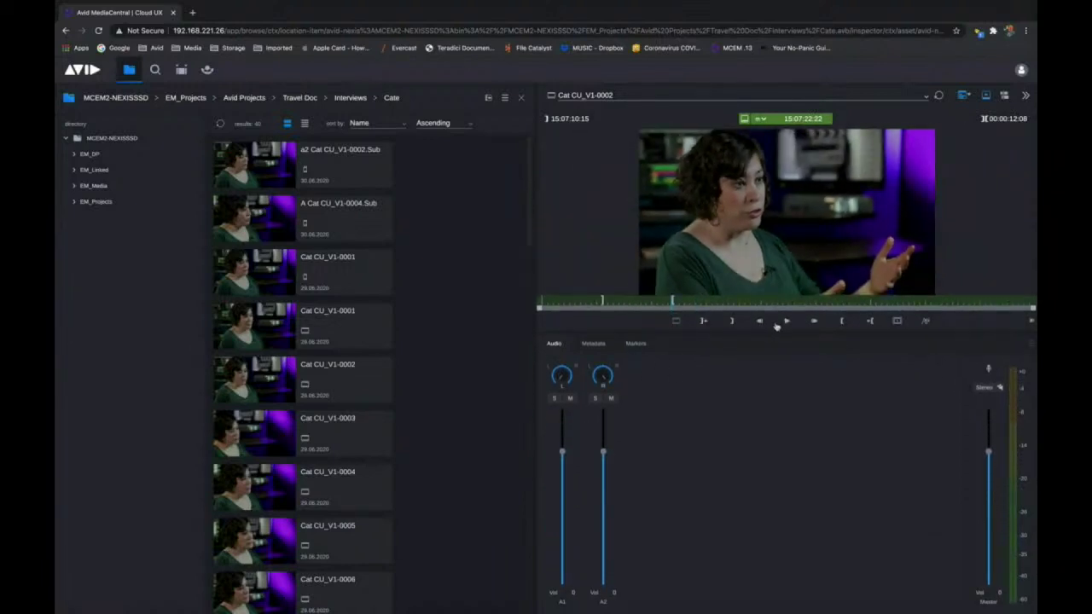
pyautogui.click(785, 321)
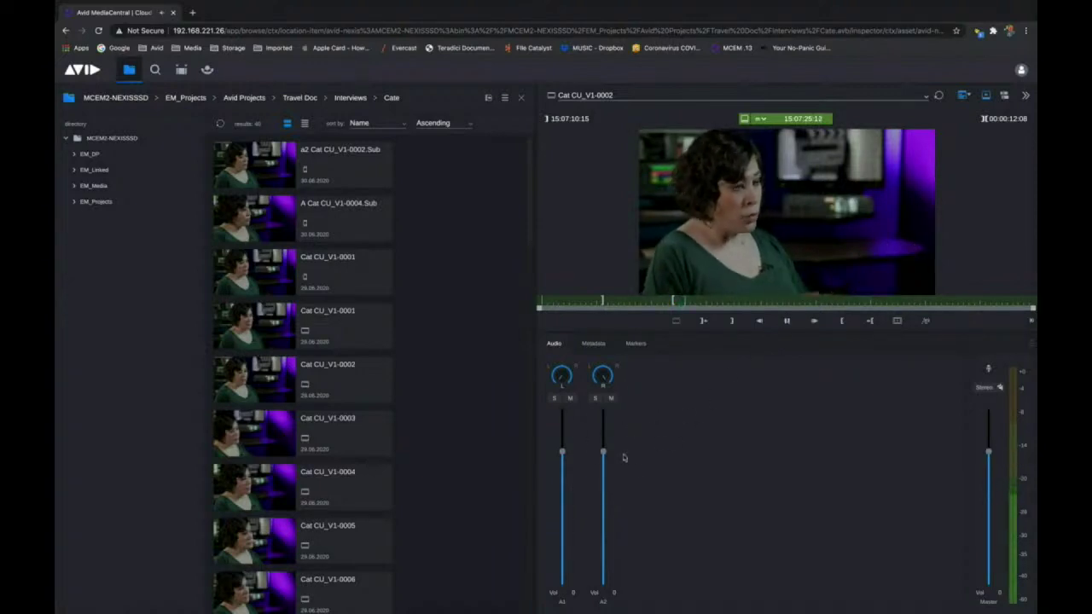
pyautogui.moveTo(603, 454)
pyautogui.mouseDown()
pyautogui.moveTo(603, 507)
pyautogui.moveTo(597, 452)
pyautogui.mouseUp()
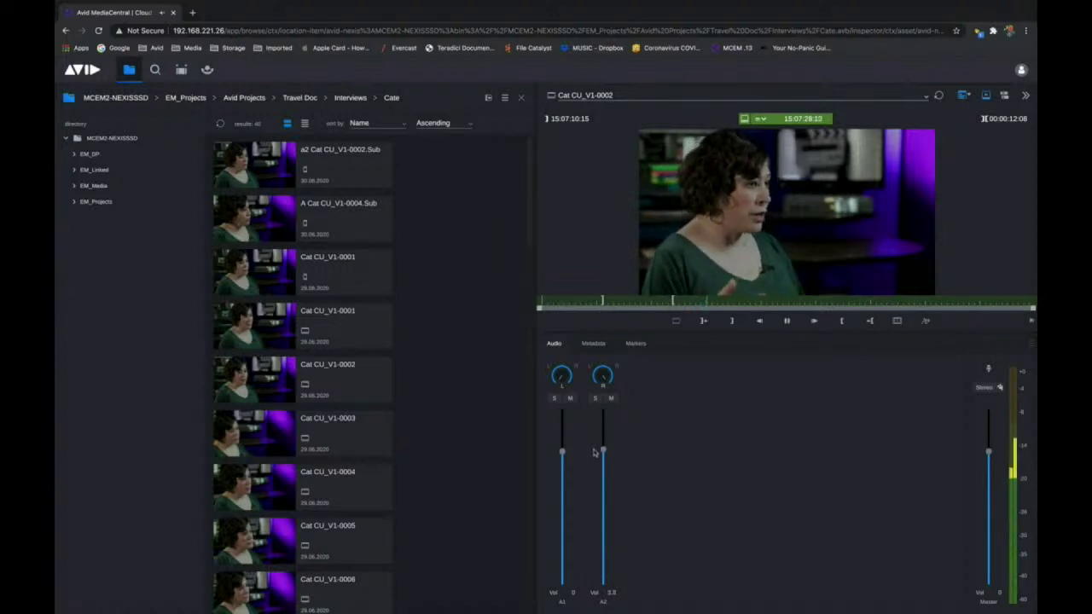
pyautogui.click(785, 321)
# - Set Cat CU_V1-0002's Description metadata to 'Cate talks about editing'
pyautogui.click(593, 343)
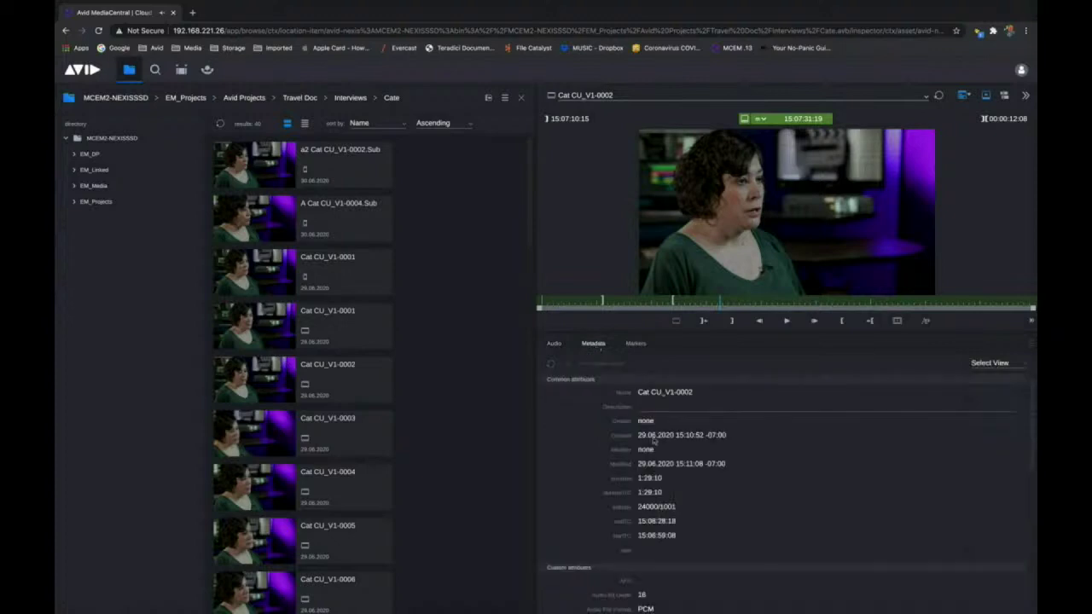
pyautogui.click(696, 414)
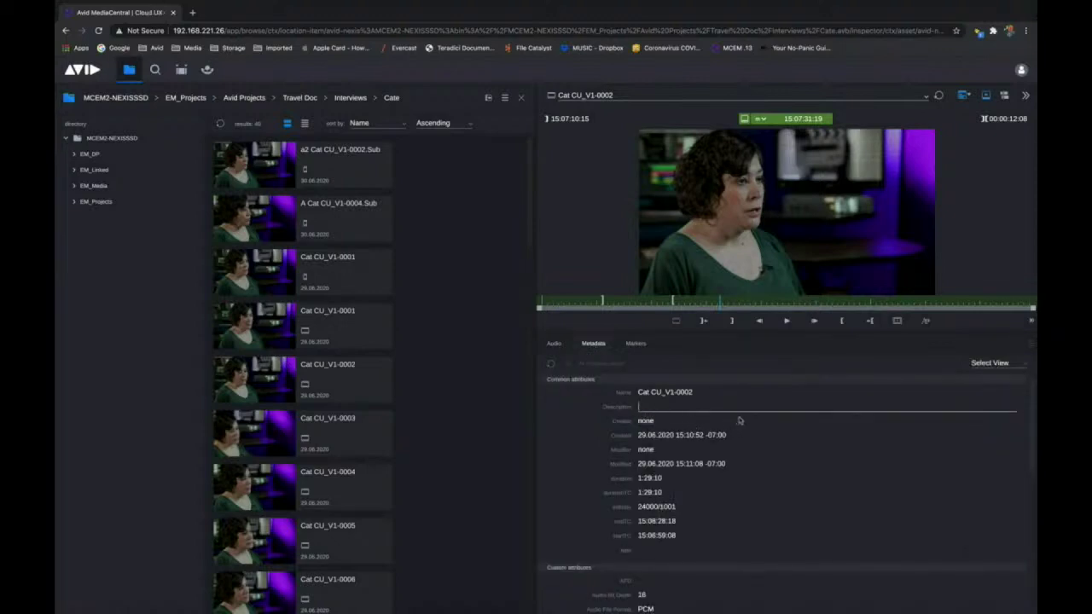
pyautogui.write('Cl')
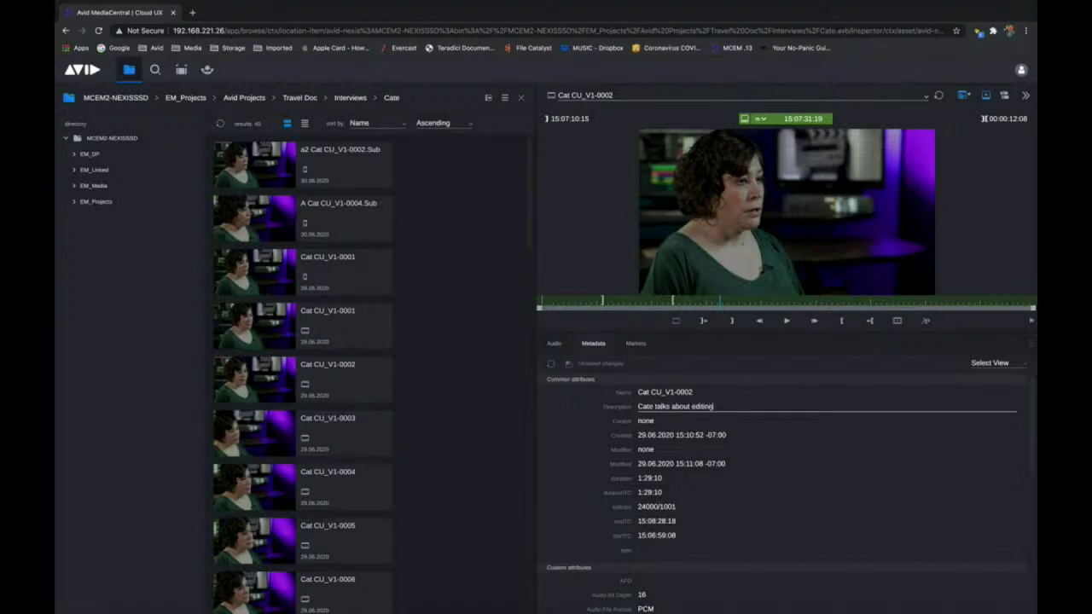
pyautogui.click(721, 428)
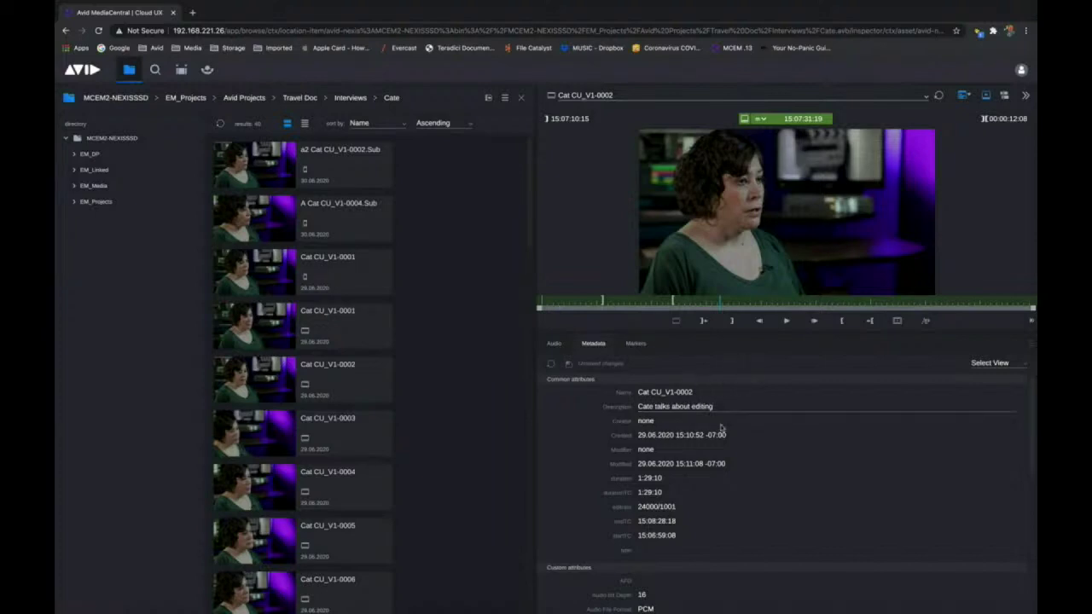
pyautogui.click(636, 343)
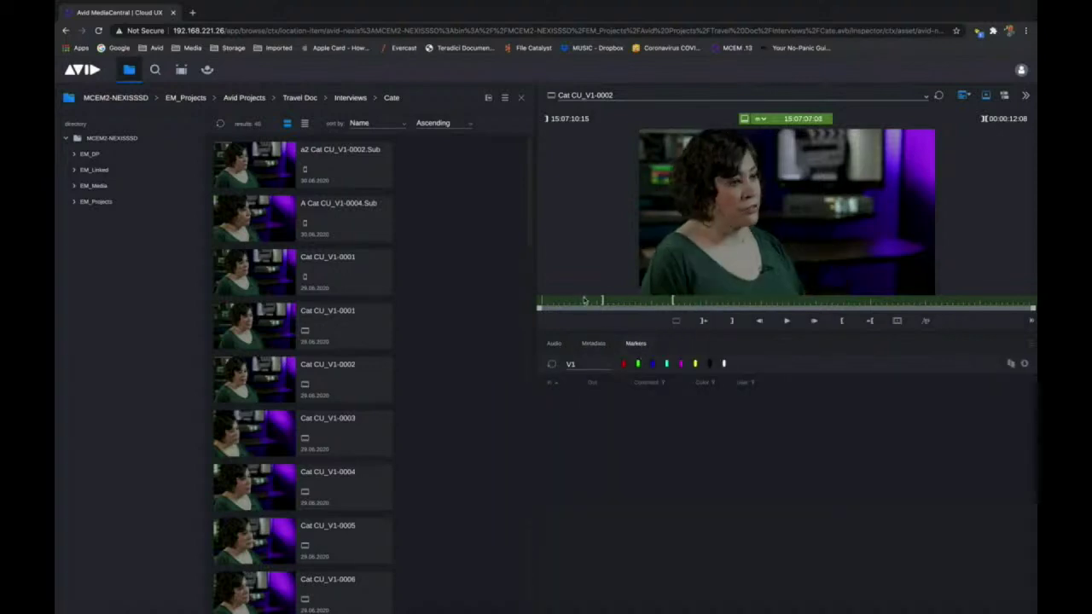
# - Add markers Editing (cyan), scriptSync (yellow) and Getting her start (cyan), then jump to Editing
pyautogui.click(666, 364)
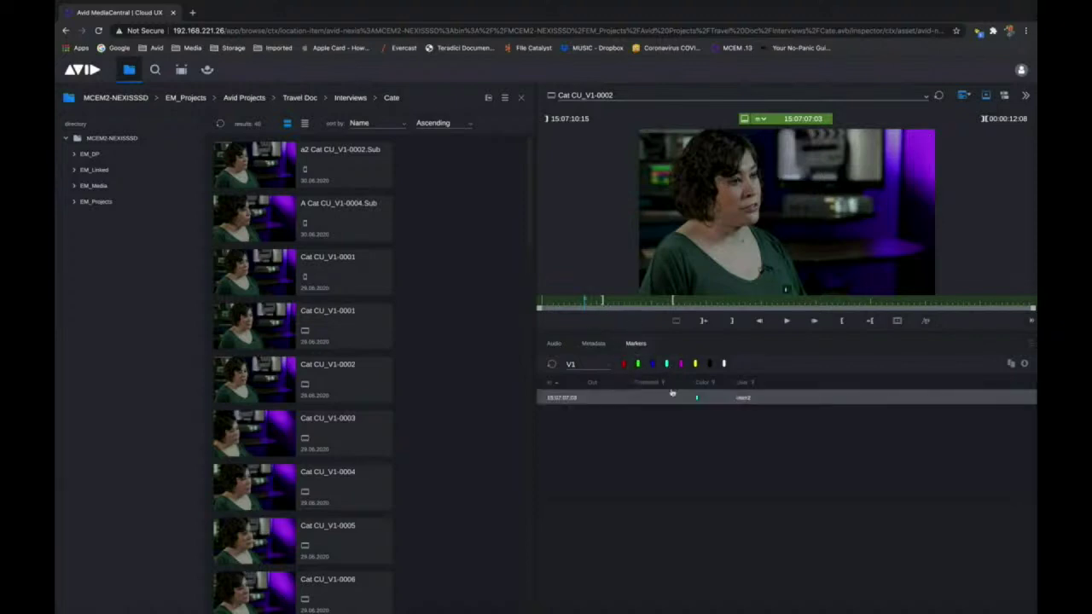
pyautogui.write('Editing')
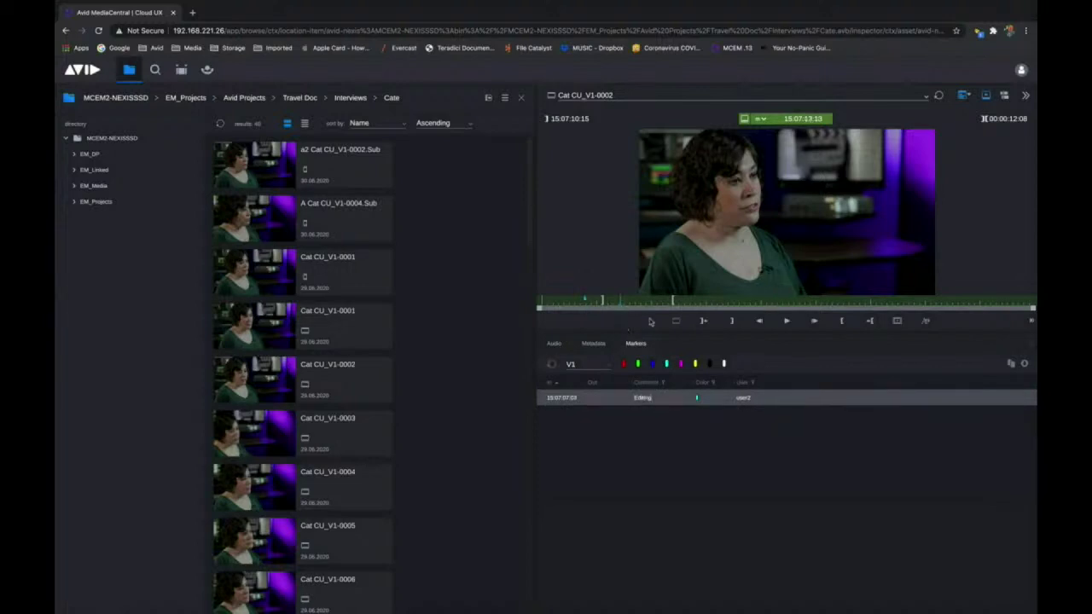
pyautogui.click(695, 365)
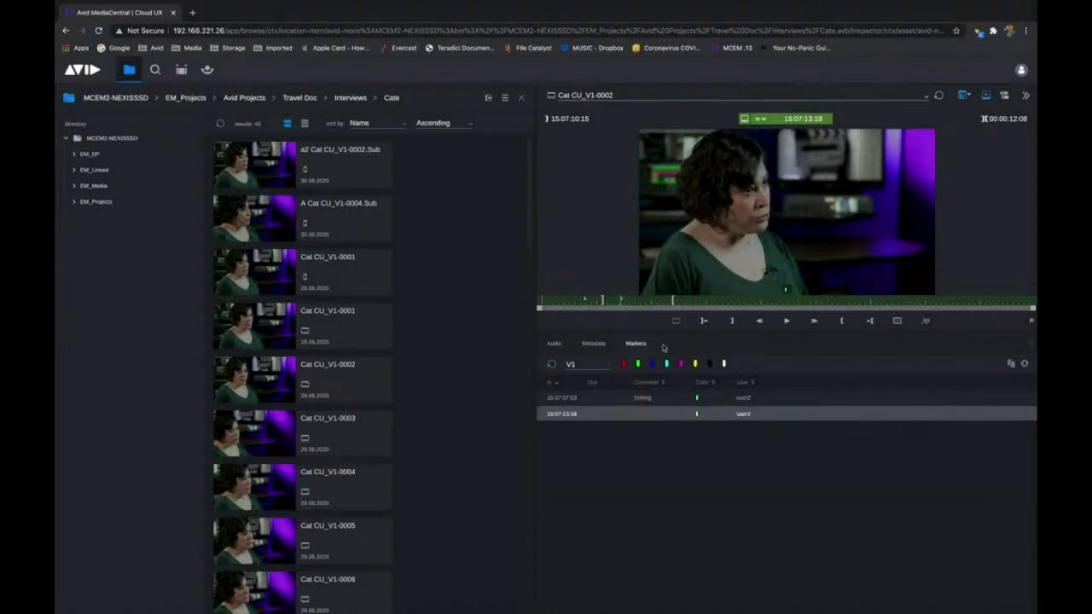
pyautogui.write('SCi')
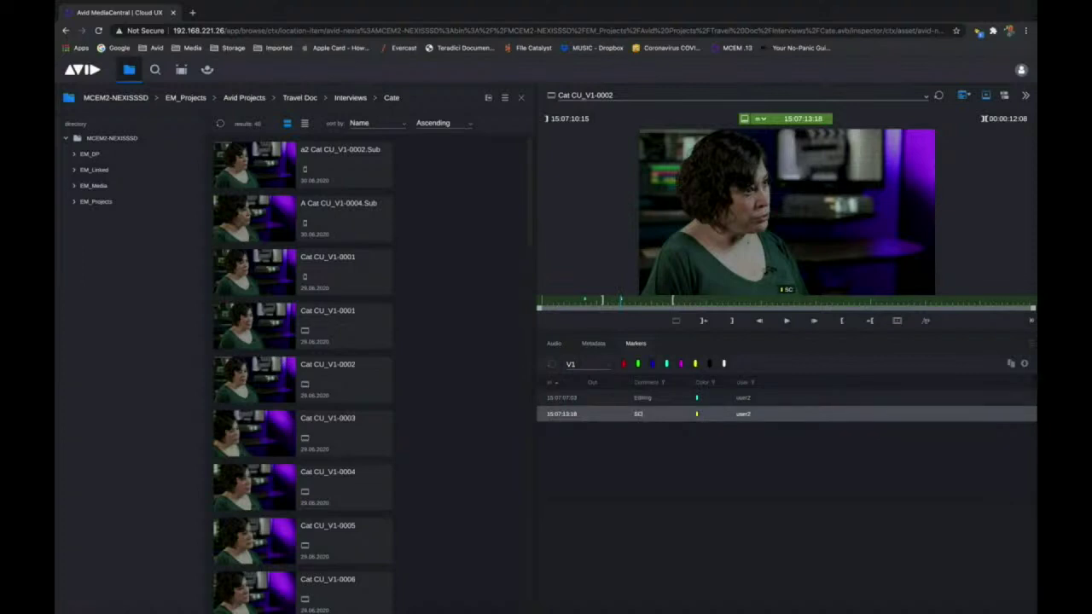
pyautogui.press('BackSpace')
pyautogui.press('BackSpace')
pyautogui.press('BackSpace')
pyautogui.write('sciiptSync')
pyautogui.click(666, 364)
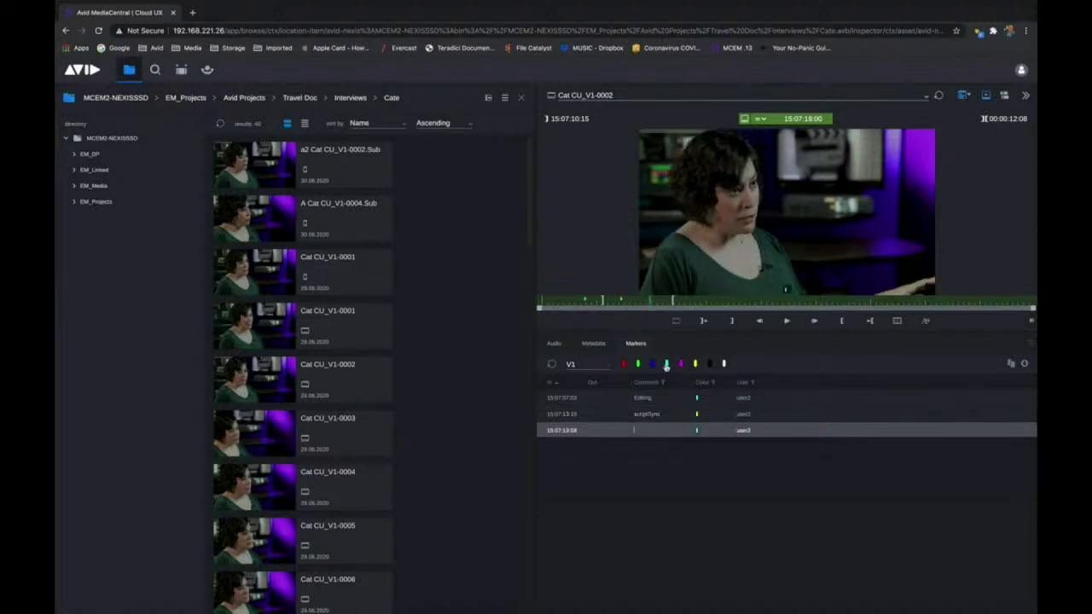
pyautogui.write('Getting h')
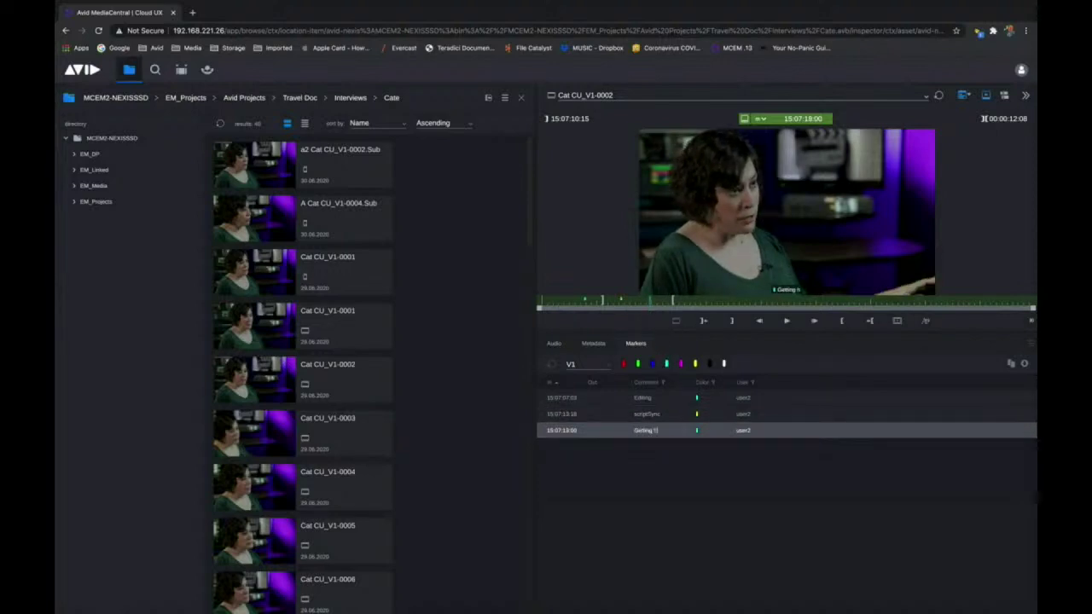
pyautogui.write('er siart')
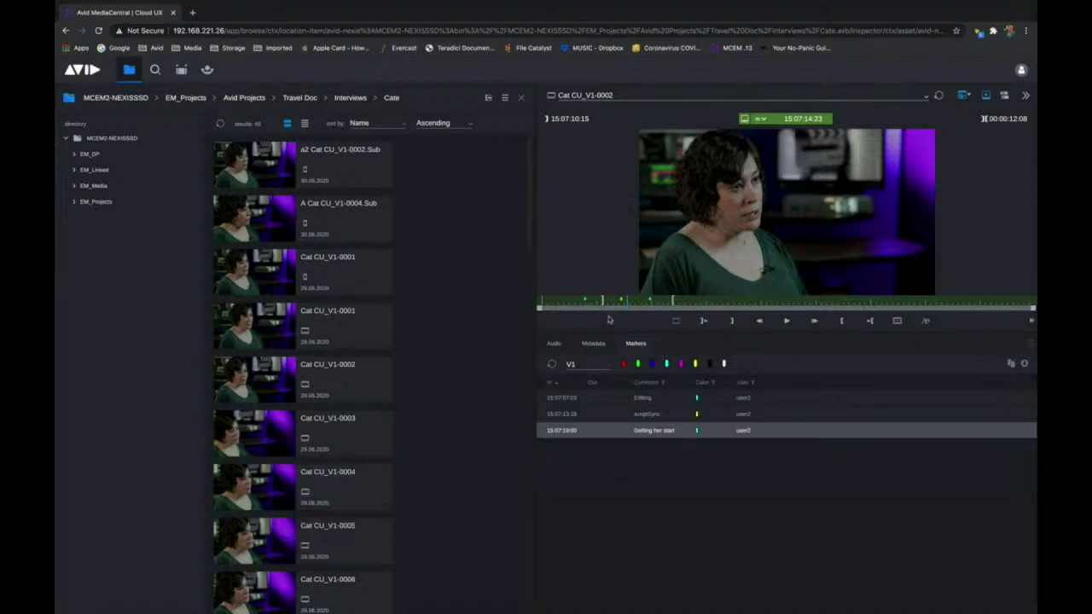
pyautogui.click(584, 302)
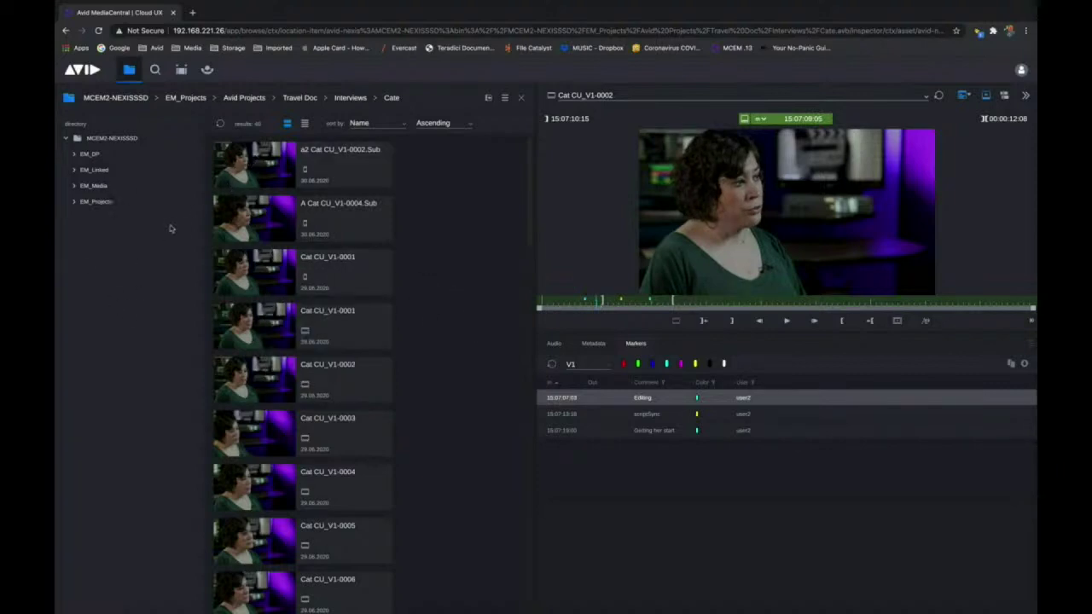
# - Expand EM_Projects > Avid Projects and open the Travel Doc project folder
pyautogui.click(74, 201)
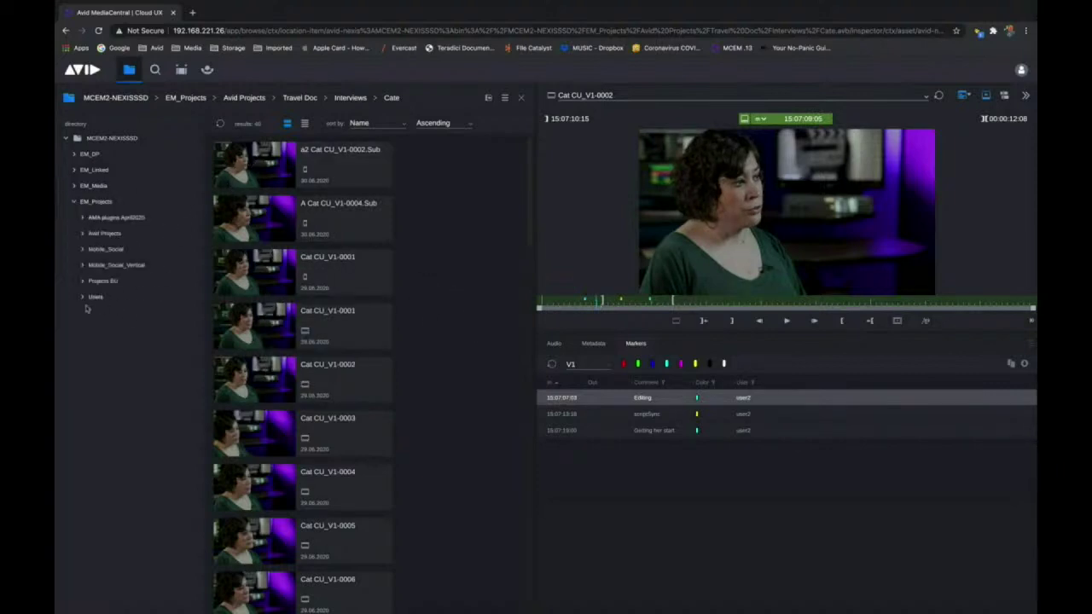
pyautogui.click(82, 233)
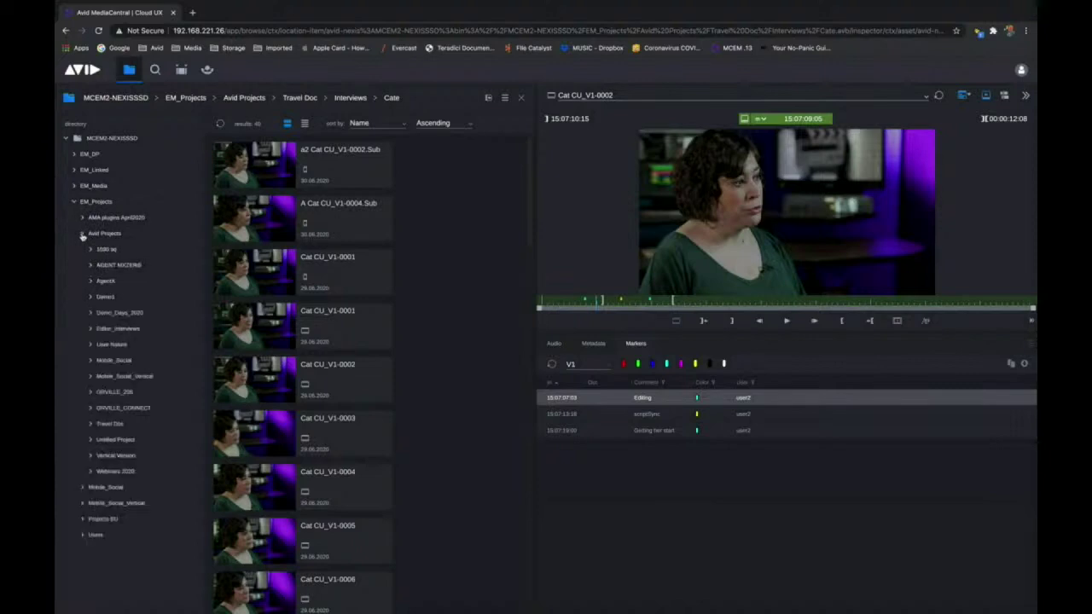
pyautogui.click(109, 423)
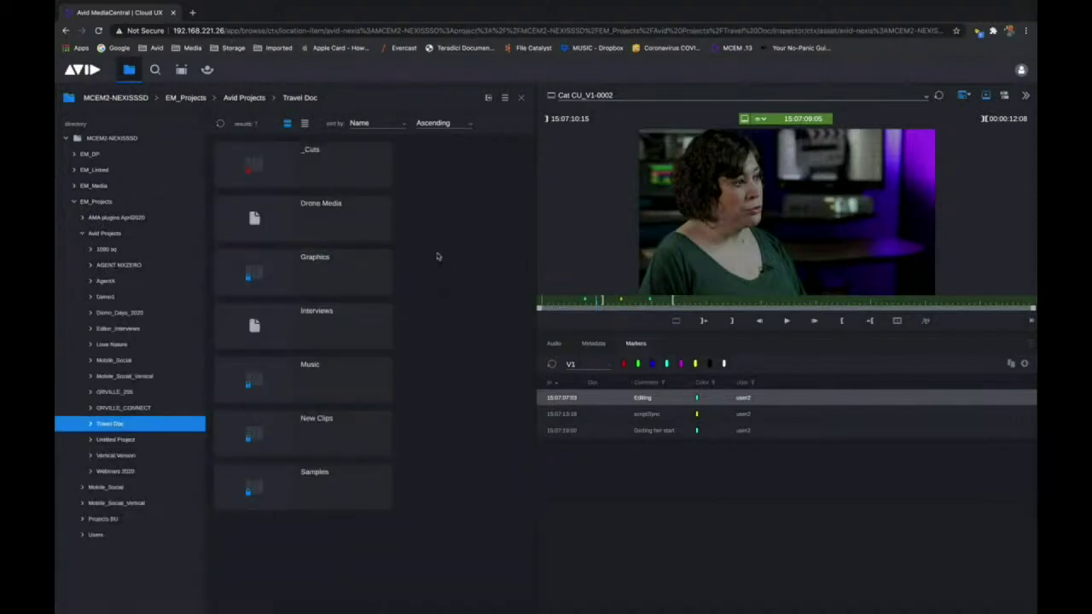
# - Create a new bin named Dailies in Travel Doc, open it, then return to Travel Doc
pyautogui.rightClick(434, 248)
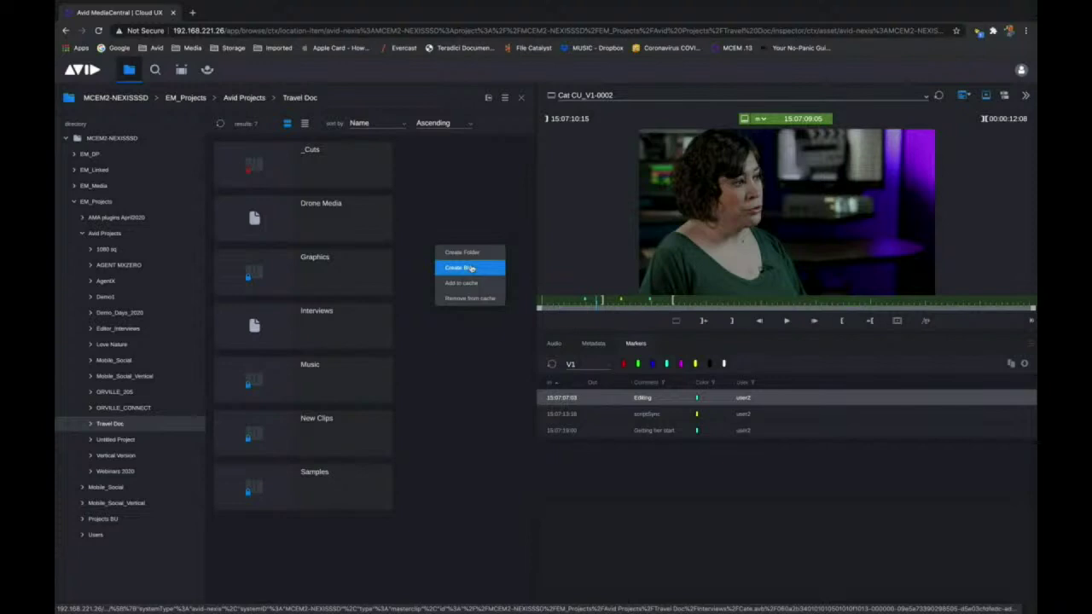
pyautogui.click(471, 268)
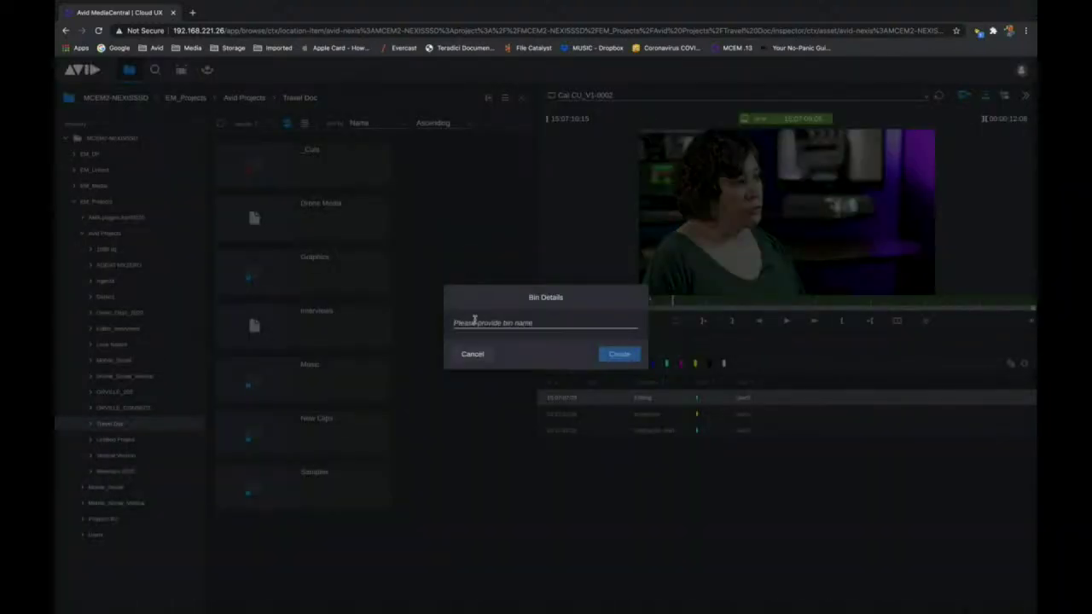
pyautogui.write('Dailies')
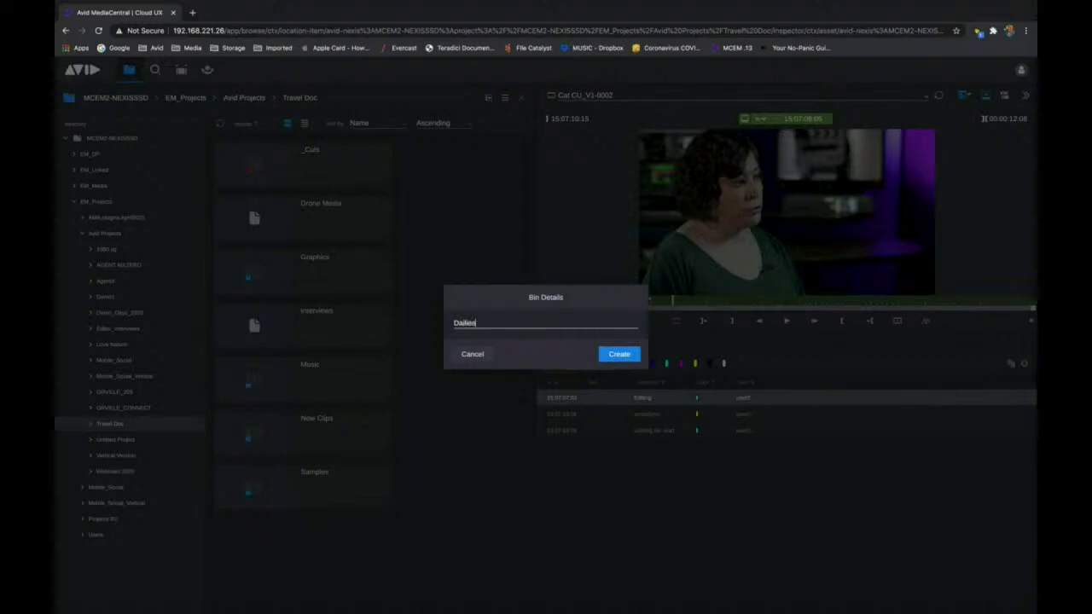
pyautogui.click(619, 354)
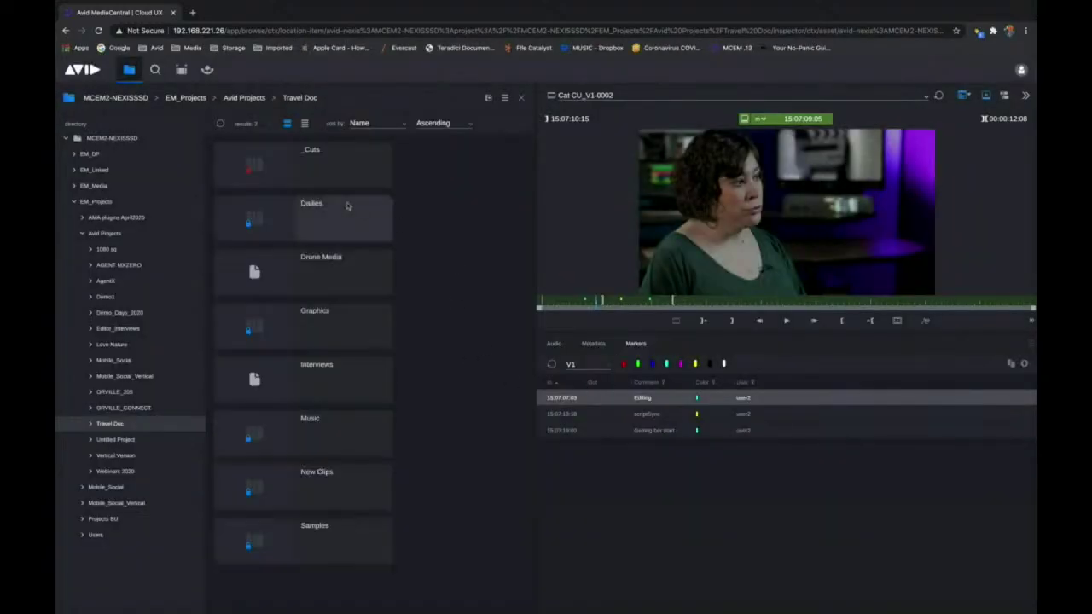
pyautogui.doubleClick(267, 235)
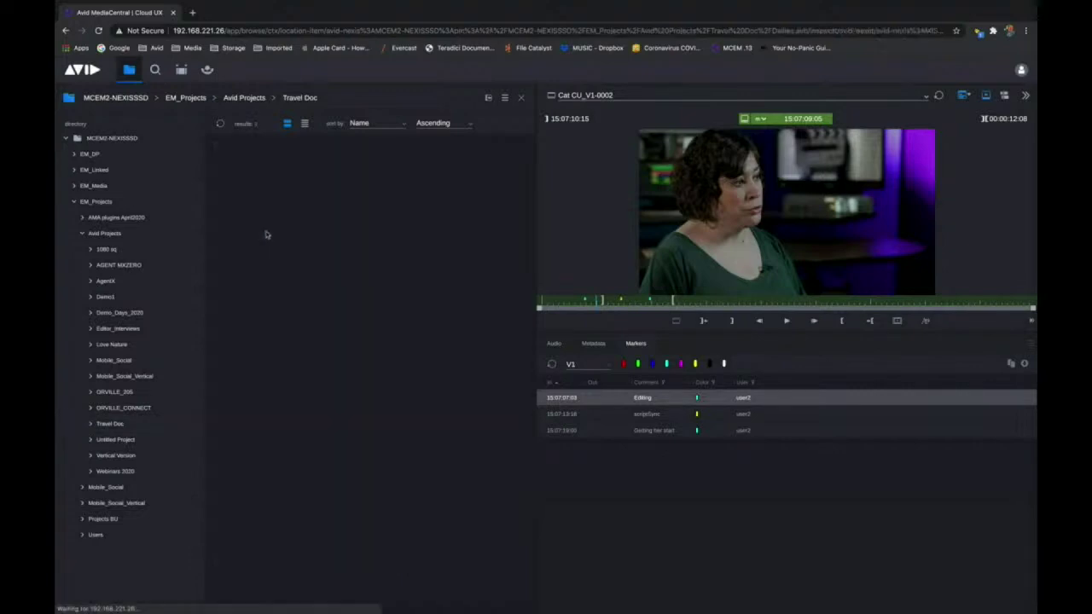
pyautogui.click(301, 98)
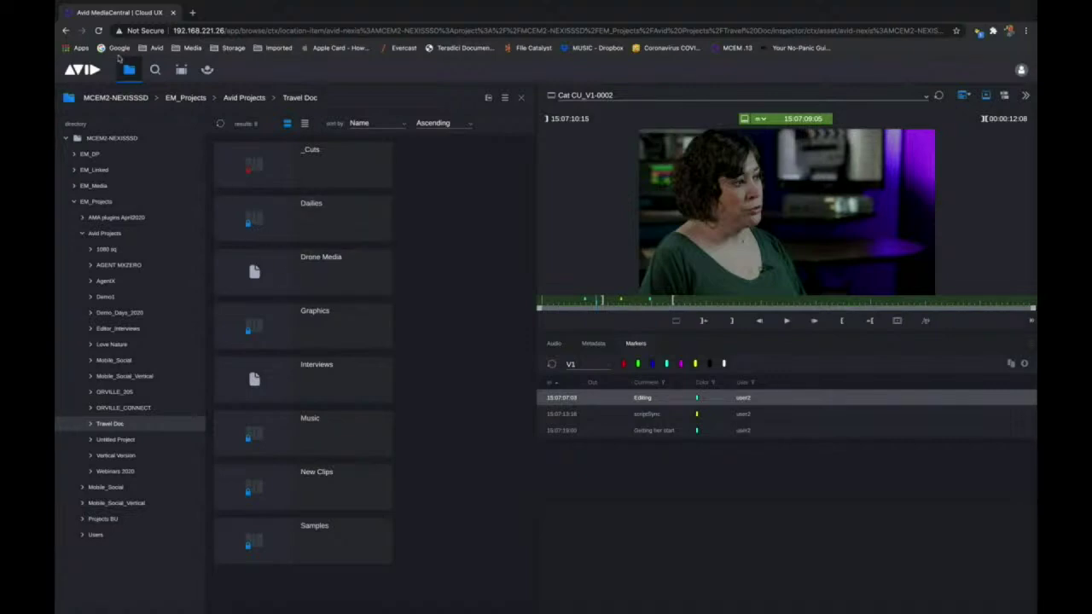
# - Drag the Cat CU subclips from Interviews > Cate into Dailies, check them, and return to Travel Doc
pyautogui.moveTo(128, 73)
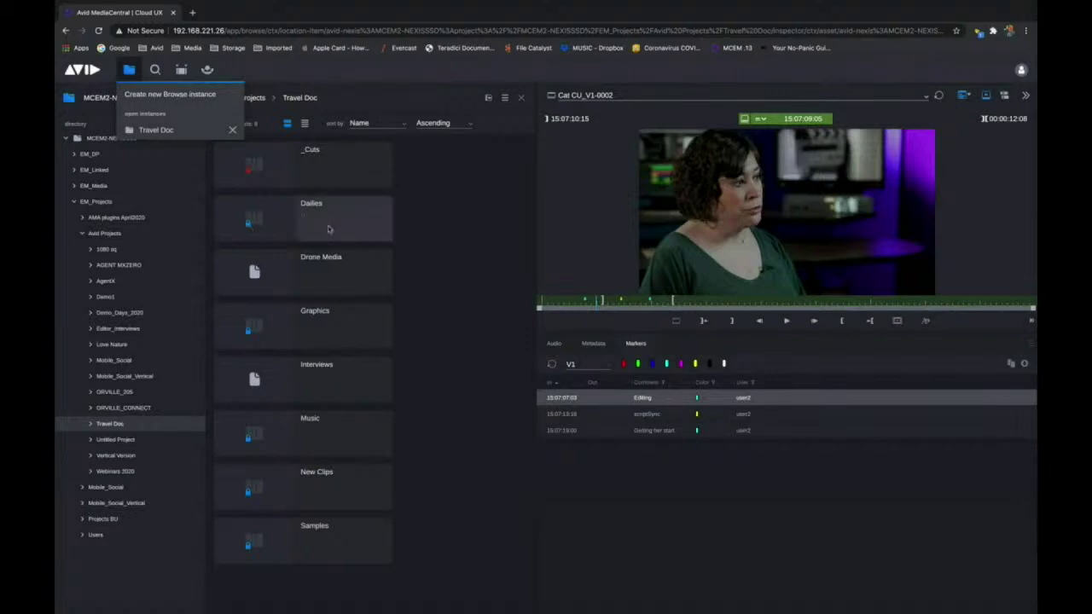
pyautogui.click(455, 219)
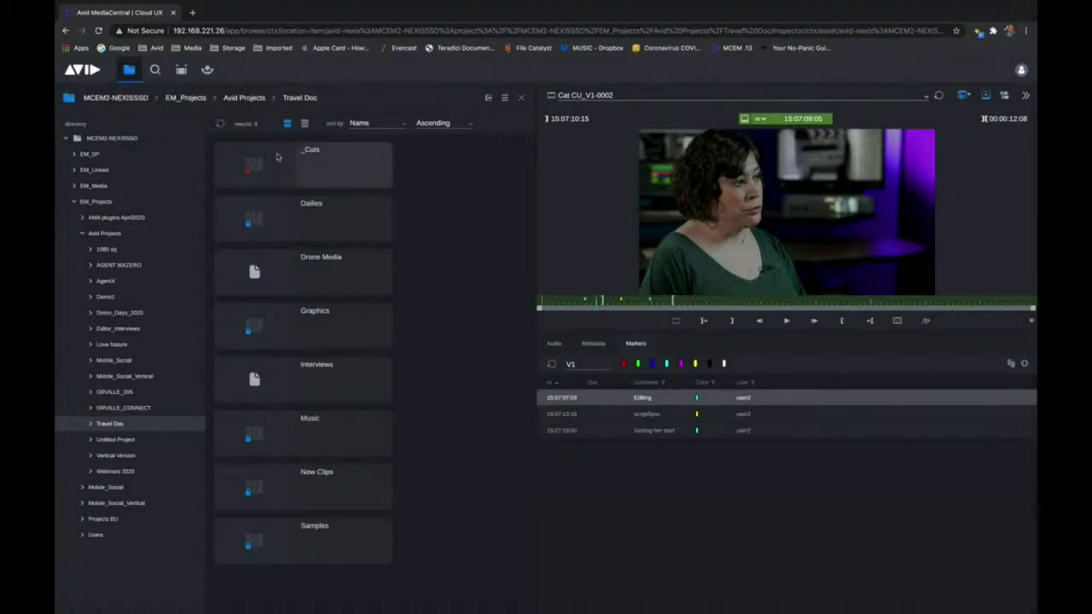
pyautogui.click(90, 425)
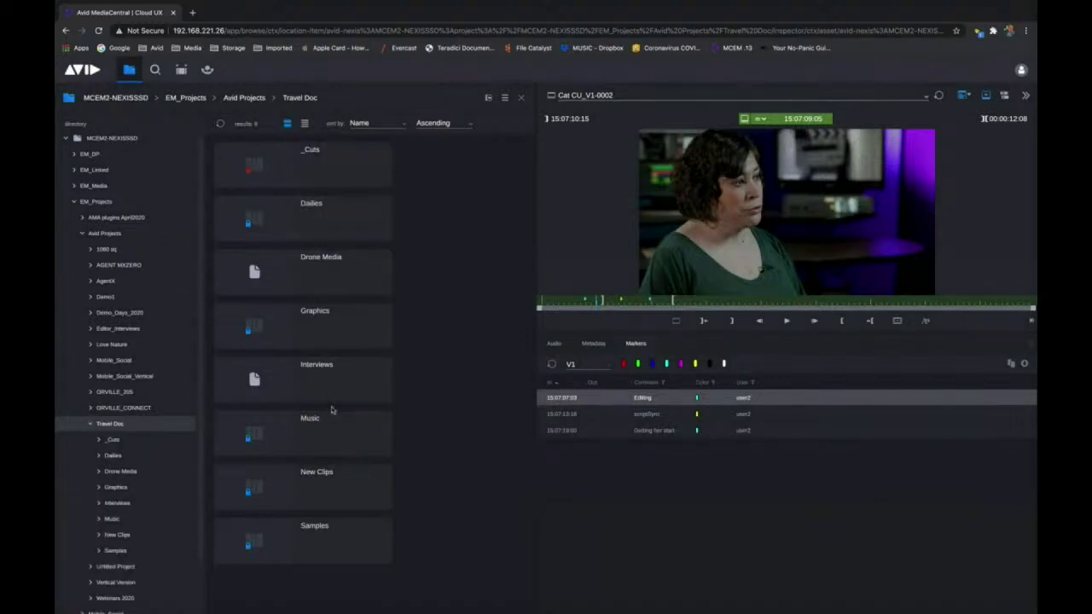
pyautogui.doubleClick(287, 391)
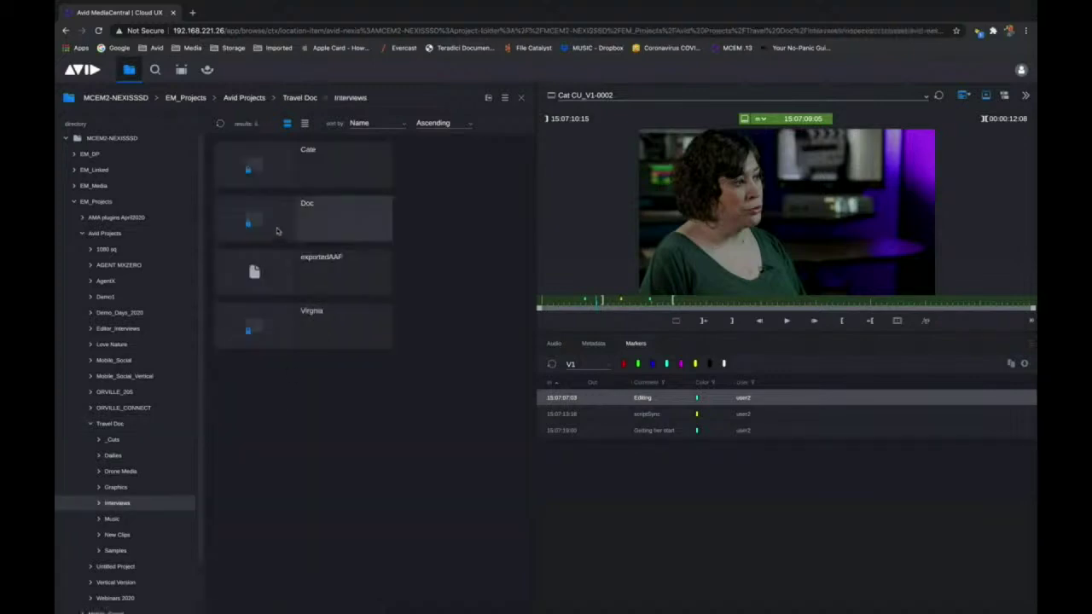
pyautogui.doubleClick(299, 170)
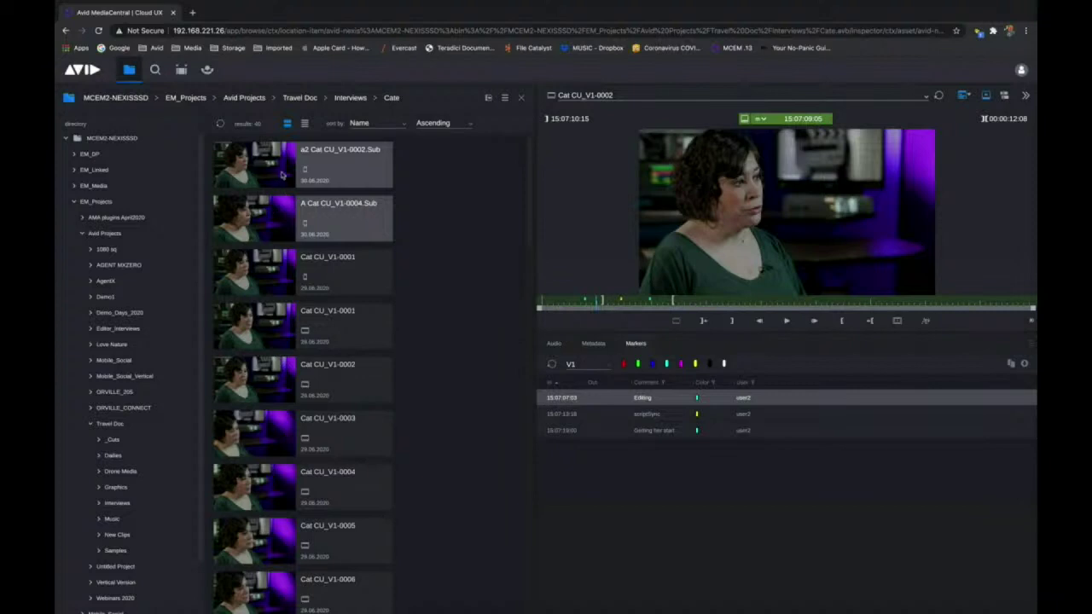
pyautogui.moveTo(271, 161); pyautogui.dragTo(146, 463)
pyautogui.click(127, 462)
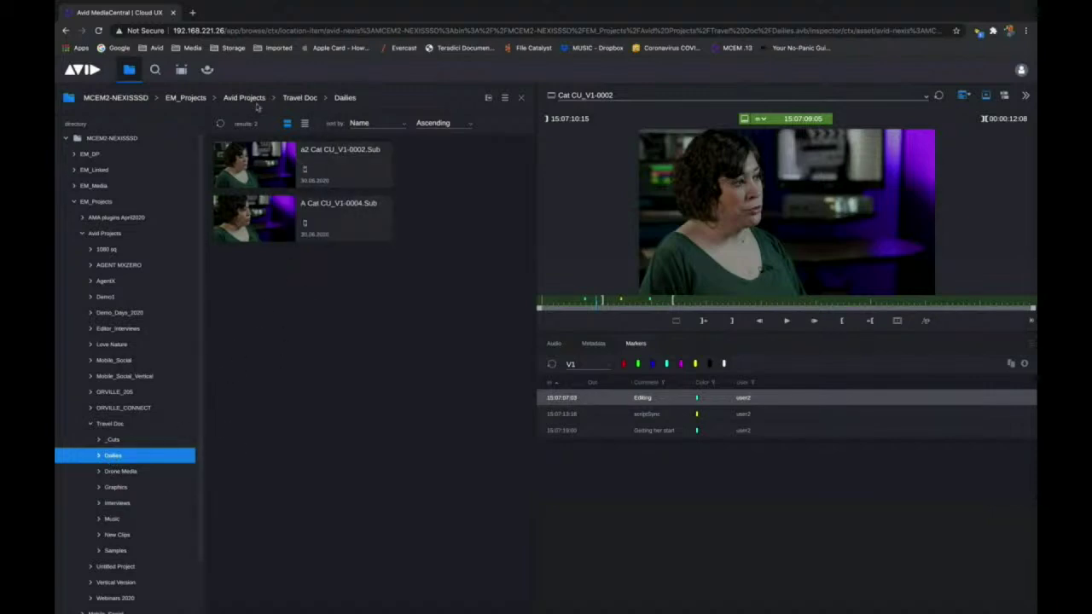
pyautogui.click(300, 98)
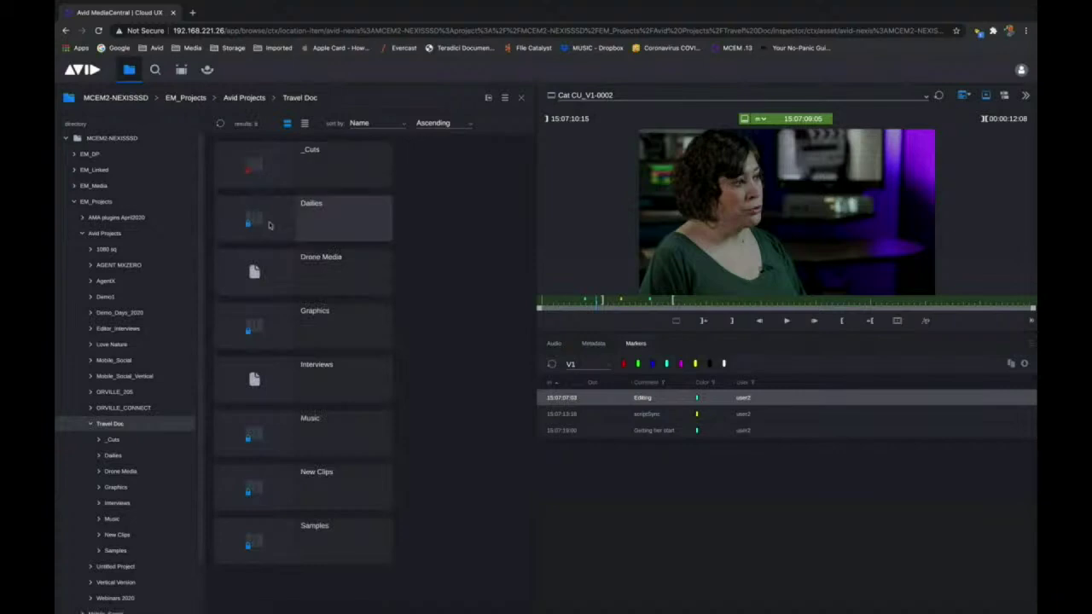
# - Copy the Cat Wide_V1-0001 and 0002 clips from Interviews > Cate into the Dailies bin
pyautogui.doubleClick(275, 382)
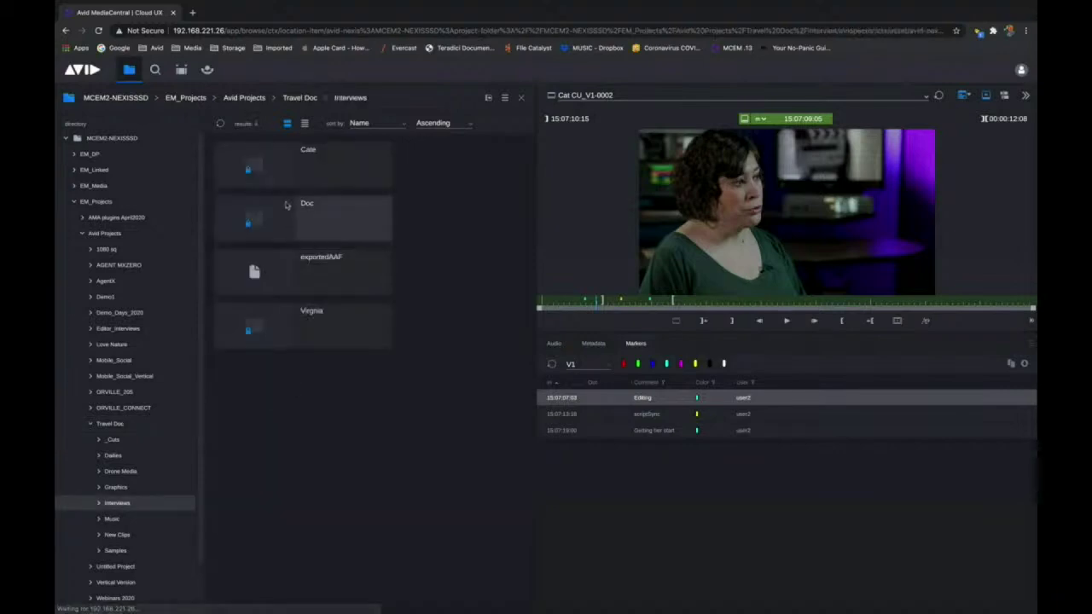
pyautogui.doubleClick(282, 176)
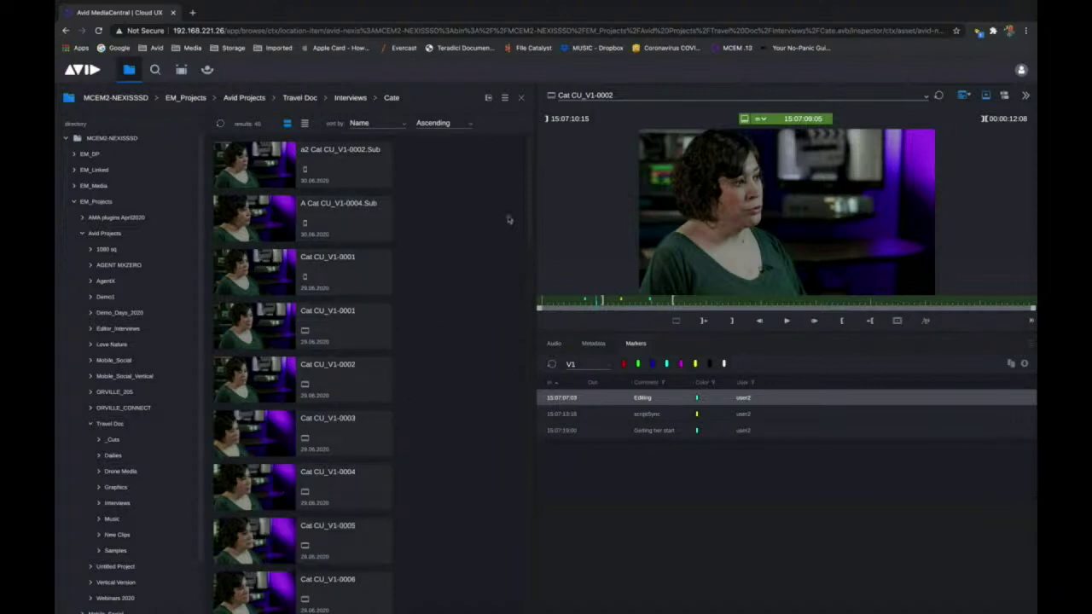
pyautogui.moveTo(529, 208); pyautogui.dragTo(526, 431)
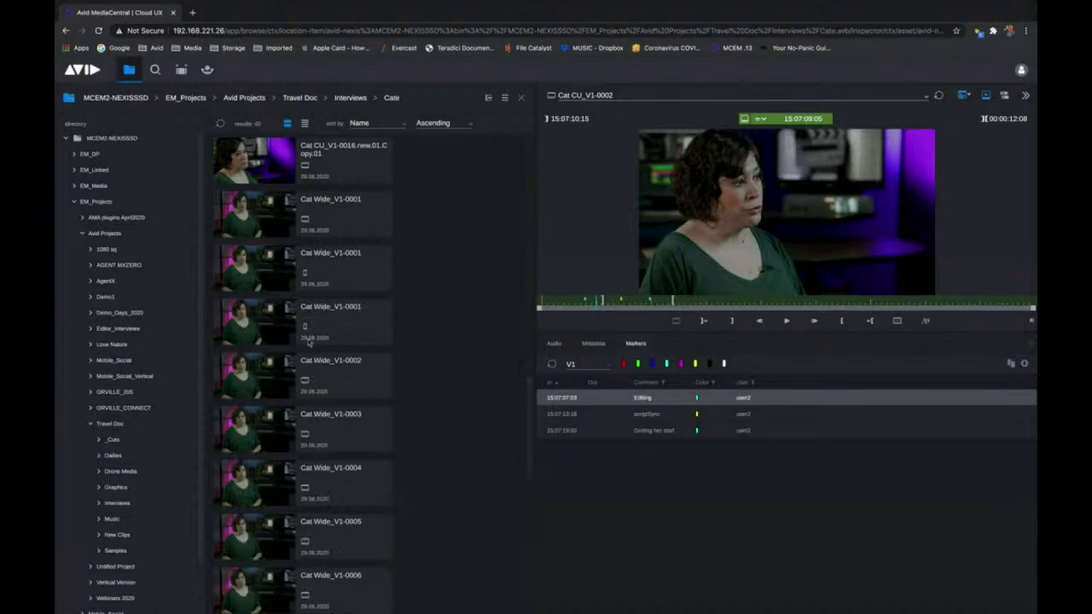
pyautogui.click(268, 317)
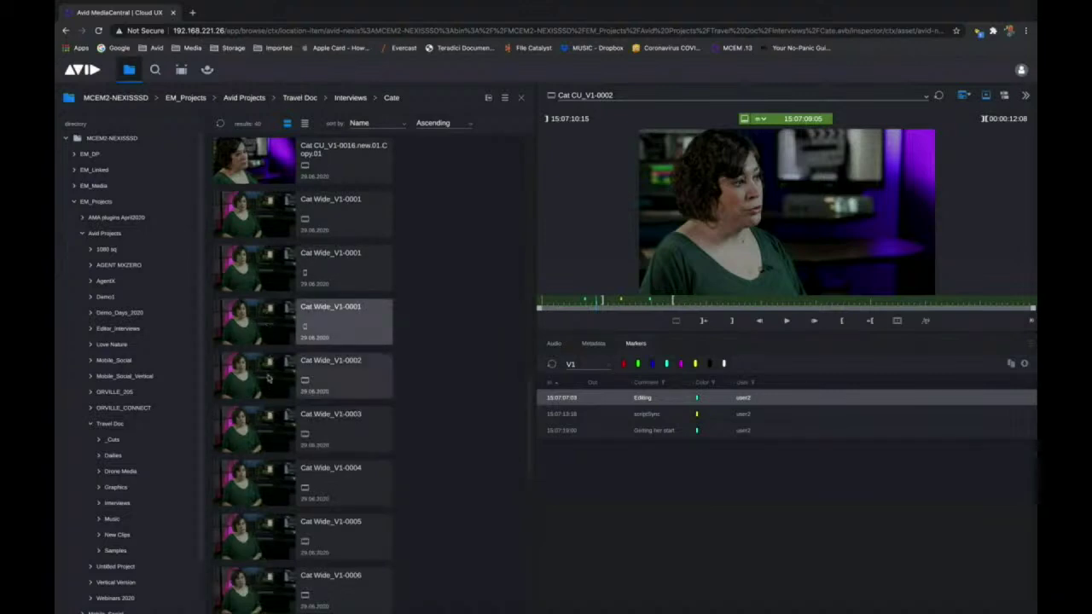
pyautogui.moveTo(271, 324); pyautogui.dragTo(128, 460)
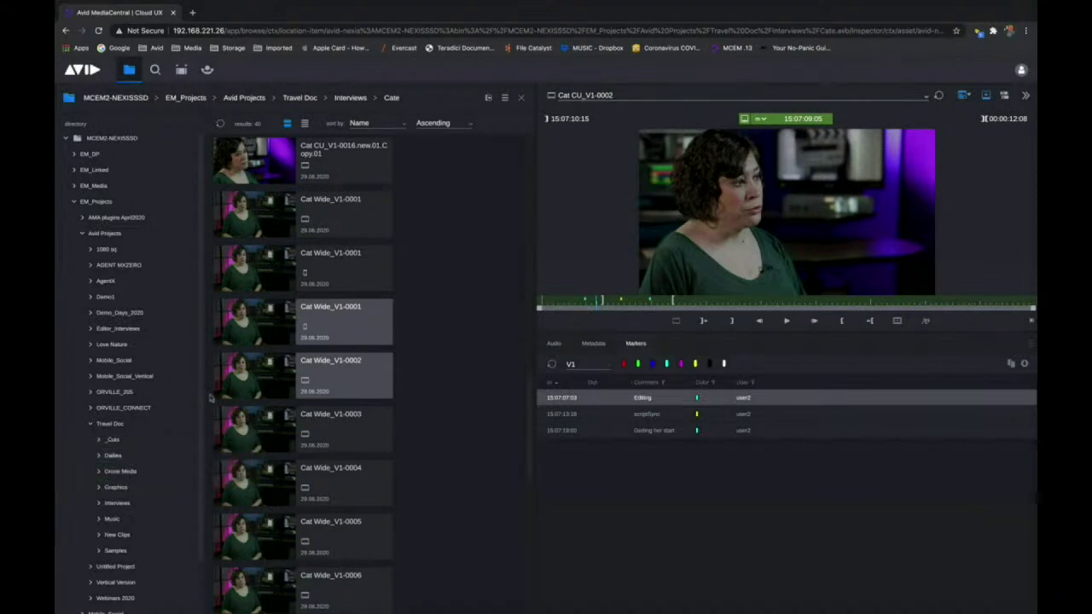
# - Open the Doc interview folder and preview Doc CU_V1-0002.Copy.01 in the player
pyautogui.click(341, 100)
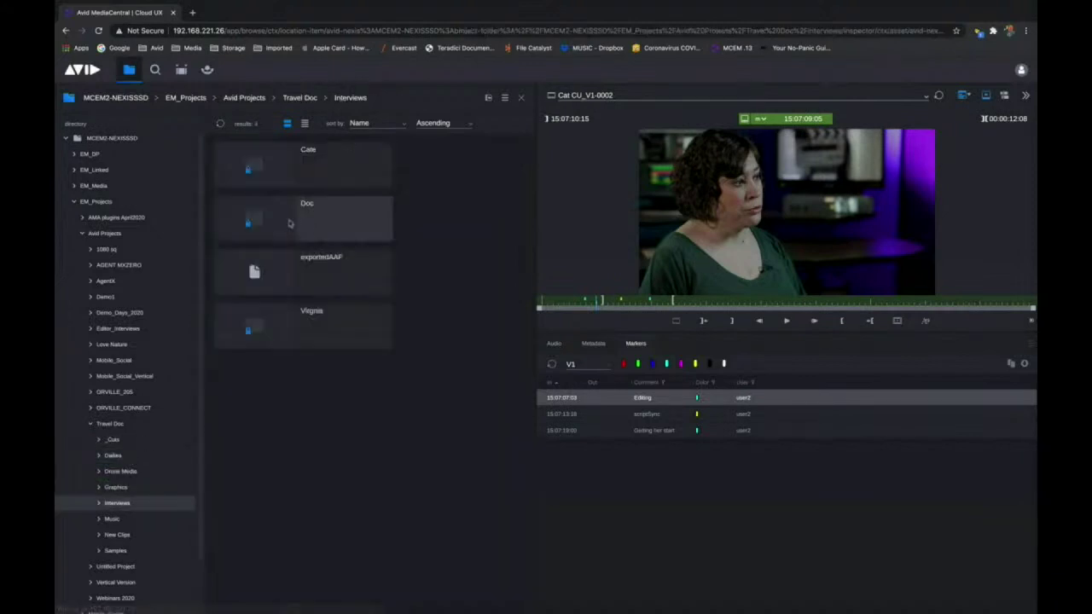
pyautogui.doubleClick(266, 217)
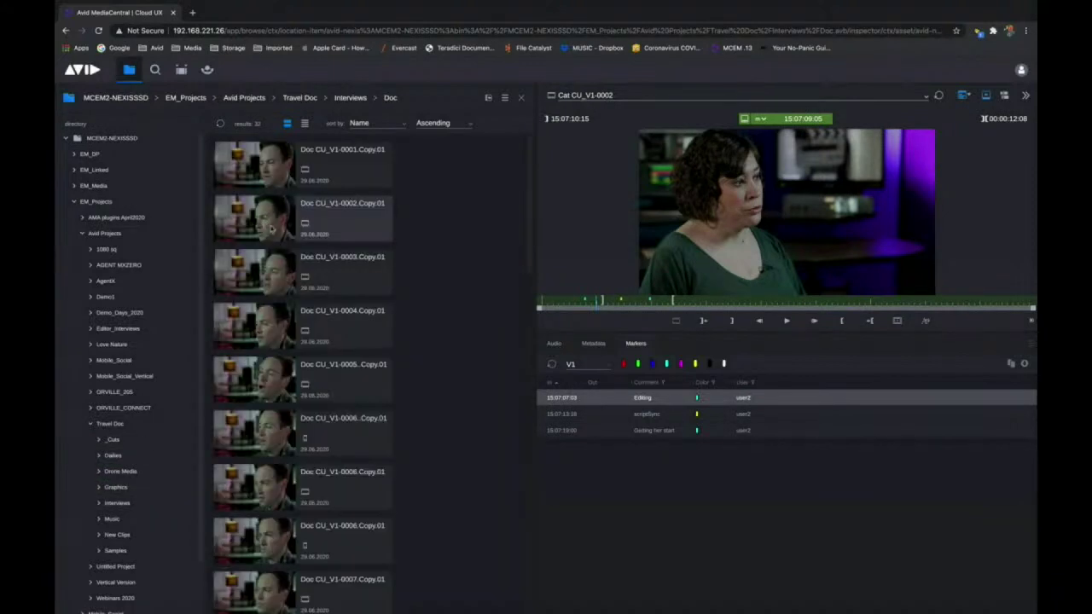
pyautogui.doubleClick(271, 226)
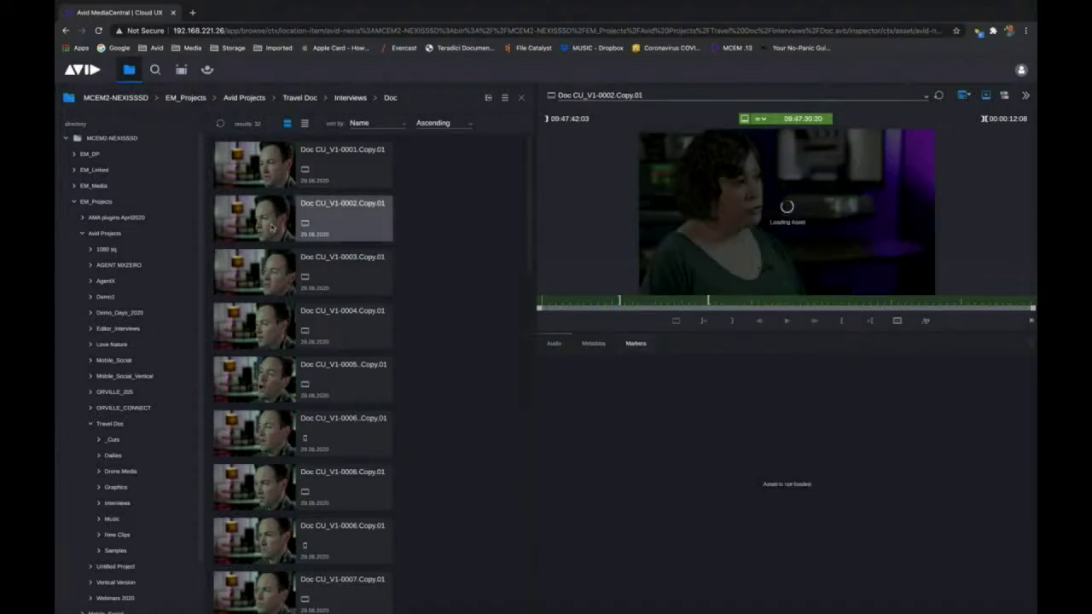
pyautogui.click(687, 305)
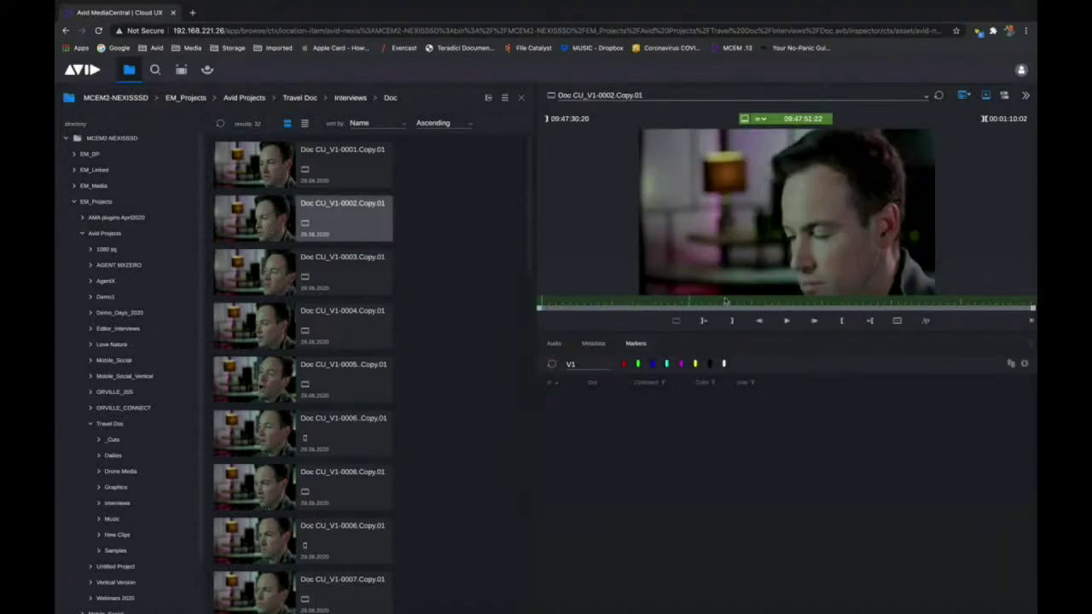
pyautogui.click(658, 305)
pyautogui.click(787, 321)
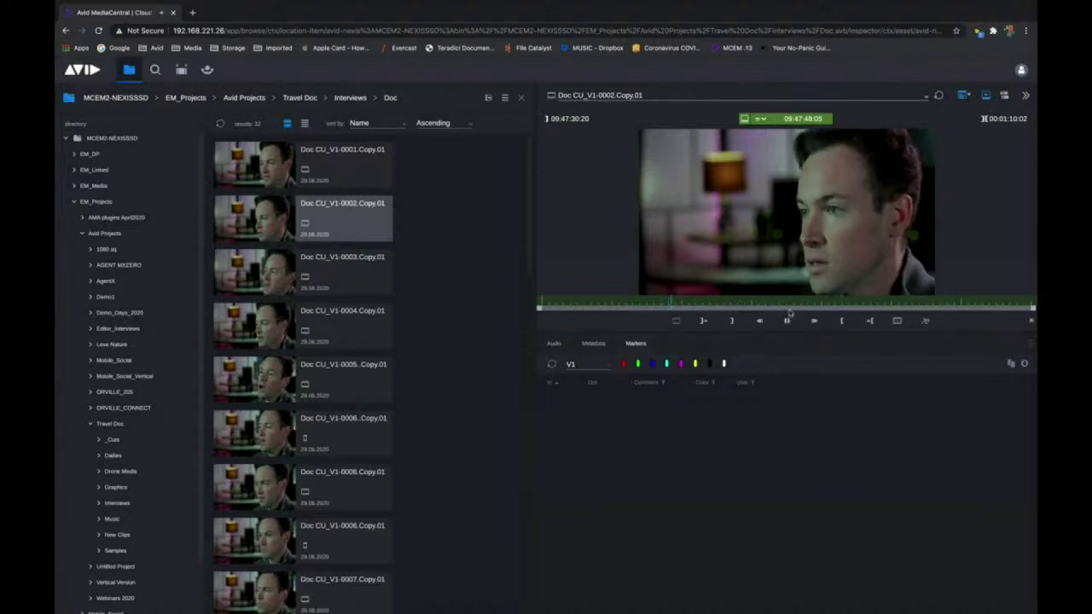
pyautogui.click(657, 305)
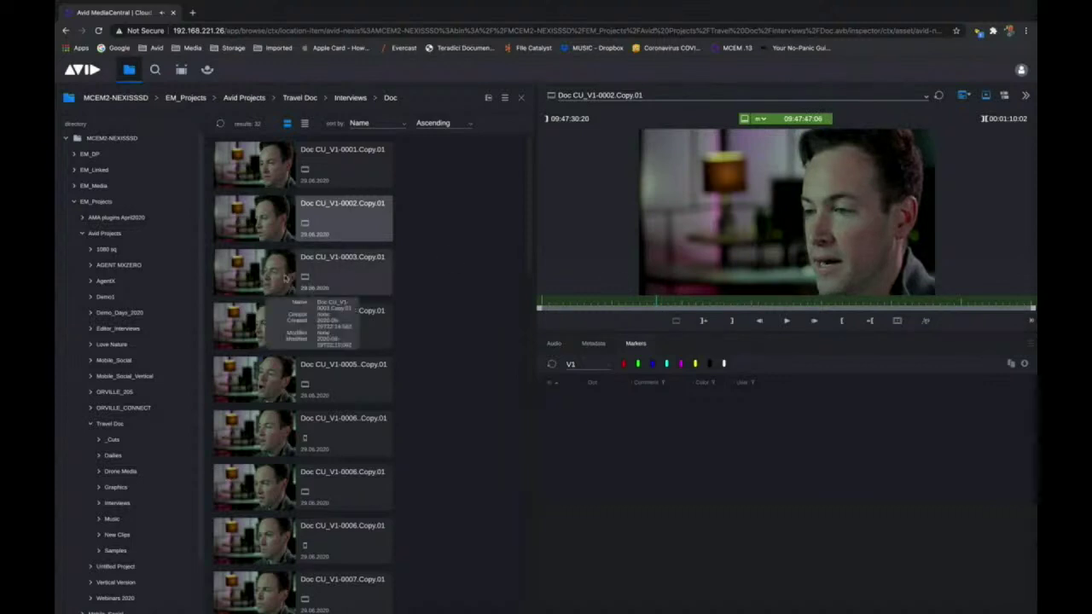
# - Copy Doc CU_V1-0002 and 0003.Copy.01 into Dailies and view its six clips
pyautogui.keyDown('shift'); pyautogui.click(279, 280); pyautogui.keyUp('shift')
pyautogui.moveTo(277, 216); pyautogui.dragTo(125, 458)
pyautogui.click(125, 459)
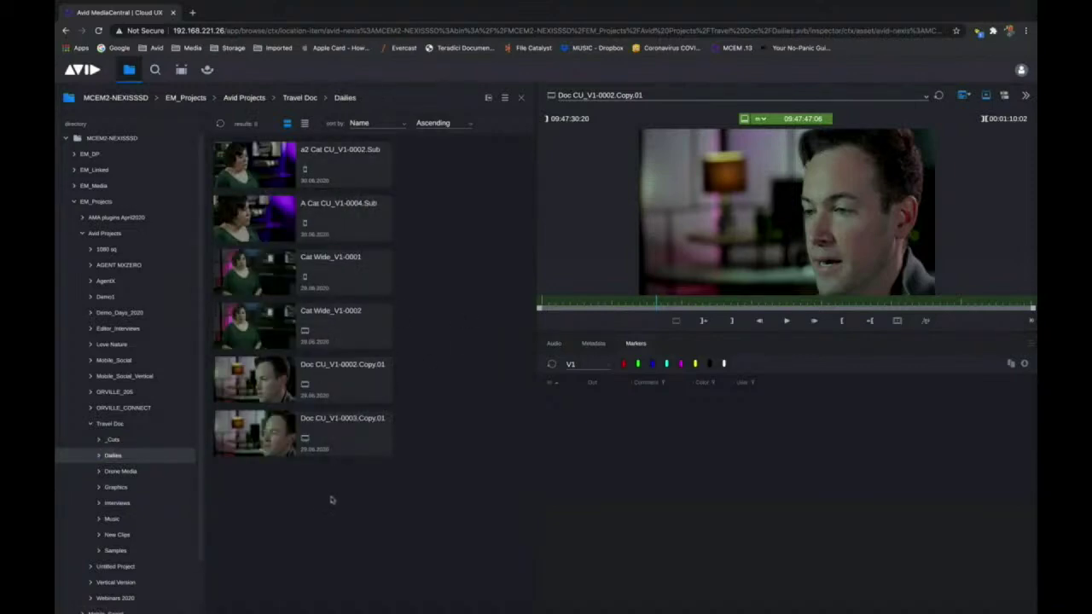
# - Create 'A New sequence' from all six Dailies clips, moving Cat Wide_V1-0001 to the end
pyautogui.click(264, 160)
pyautogui.keyDown('shift'); pyautogui.click(264, 415); pyautogui.keyUp('shift')
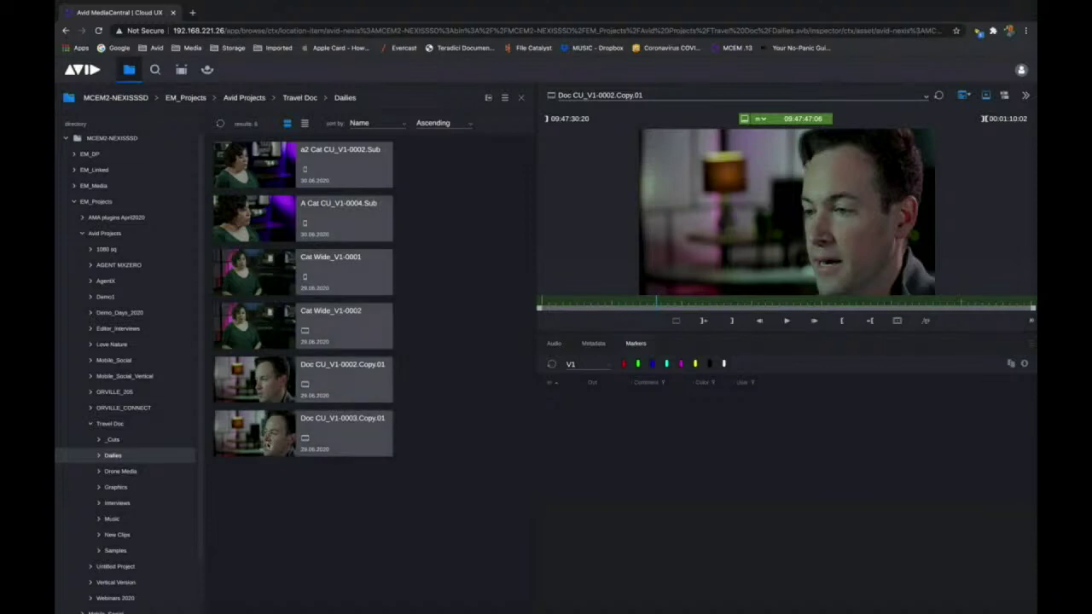
pyautogui.rightClick(259, 174)
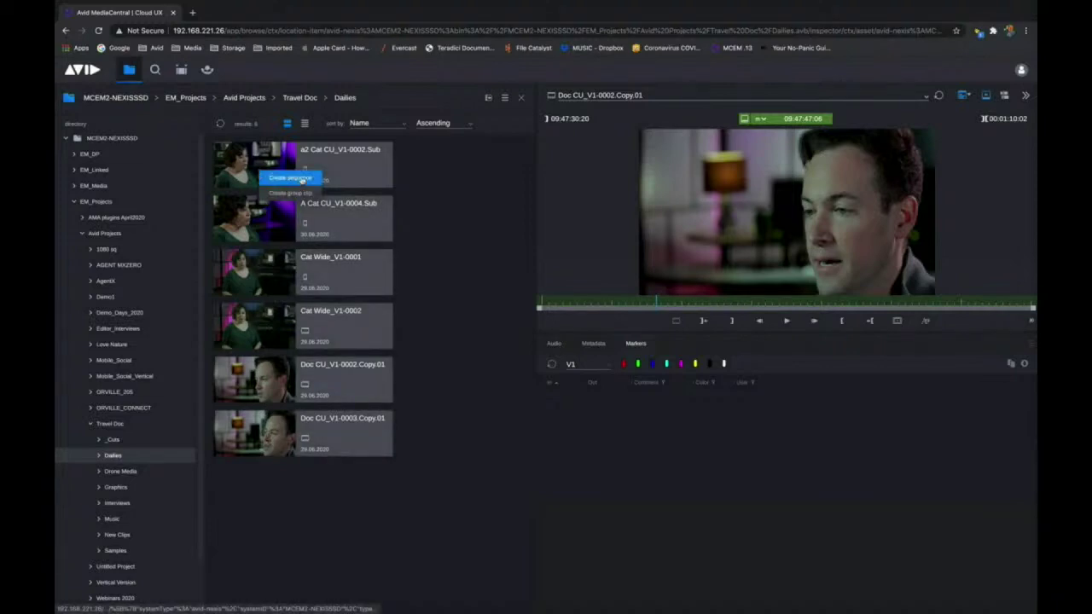
pyautogui.click(302, 180)
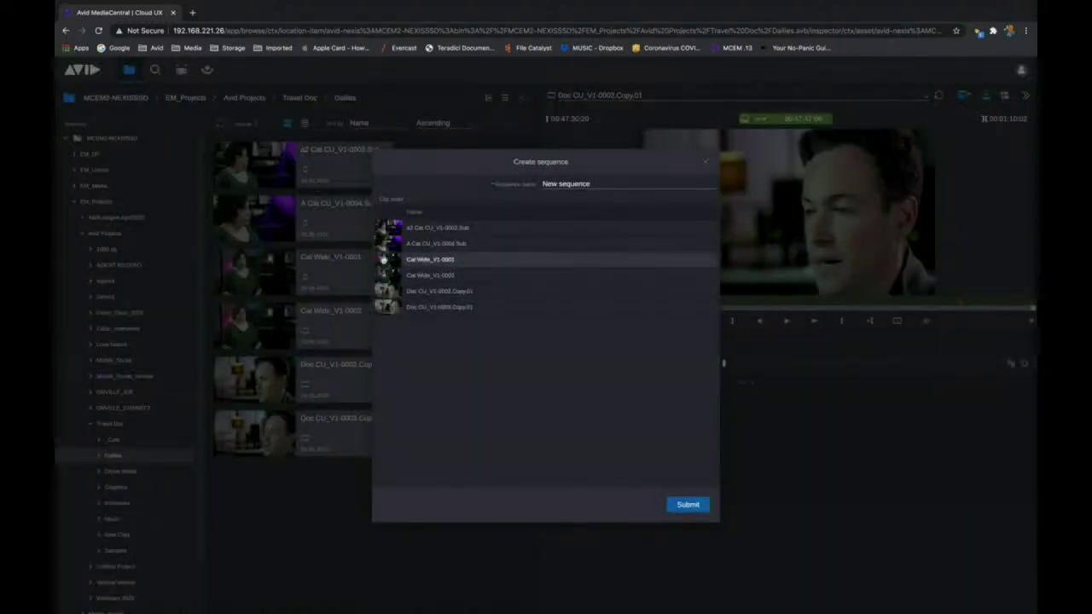
pyautogui.moveTo(382, 258)
pyautogui.mouseDown()
pyautogui.moveTo(388, 311)
pyautogui.moveTo(393, 247)
pyautogui.mouseUp()
pyautogui.click(542, 183)
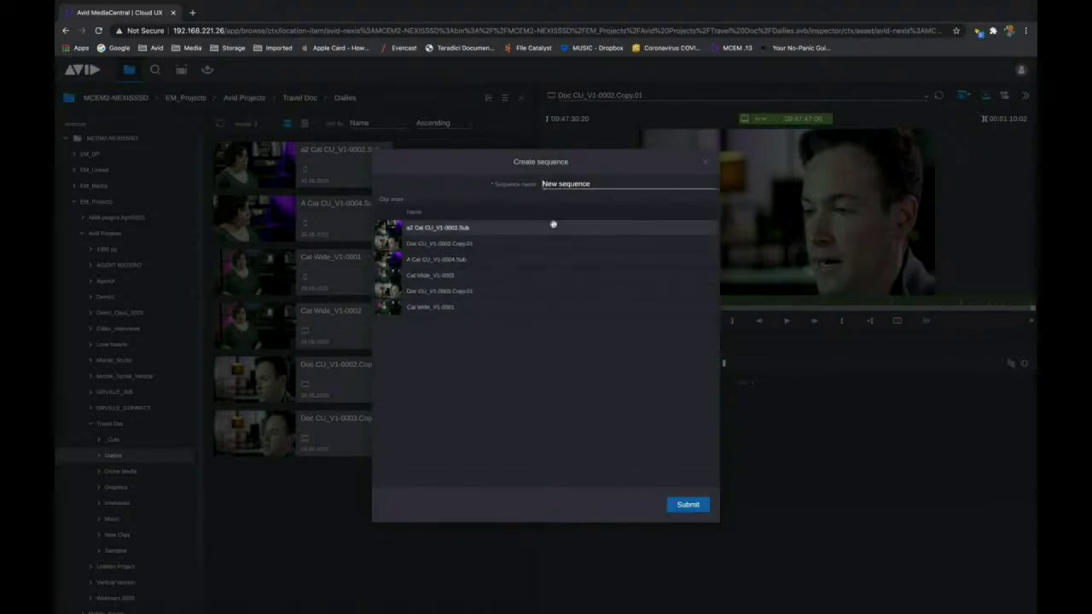
pyautogui.write('A')
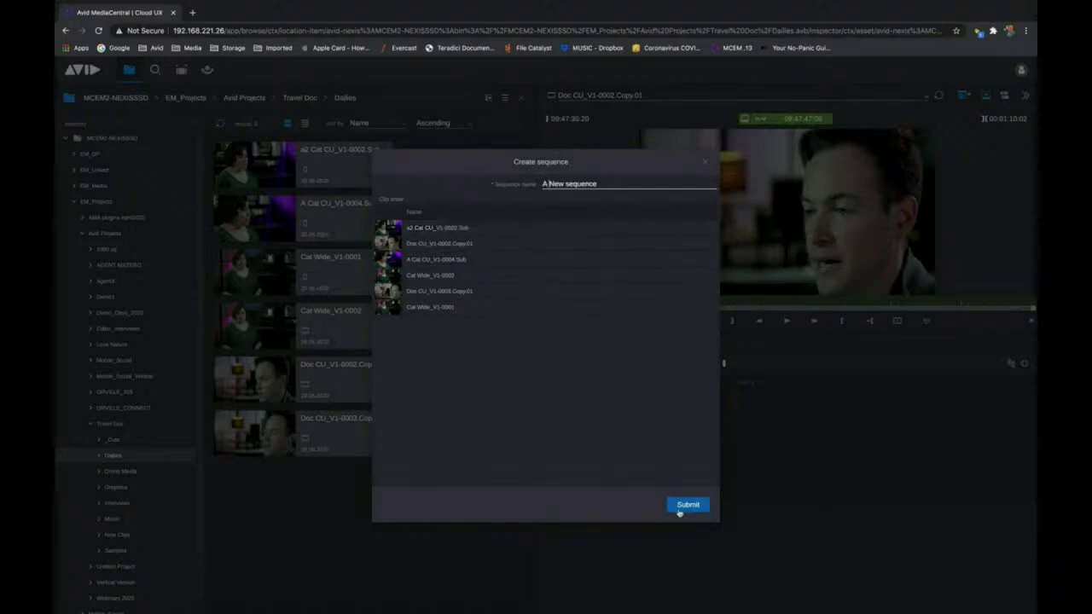
pyautogui.click(688, 504)
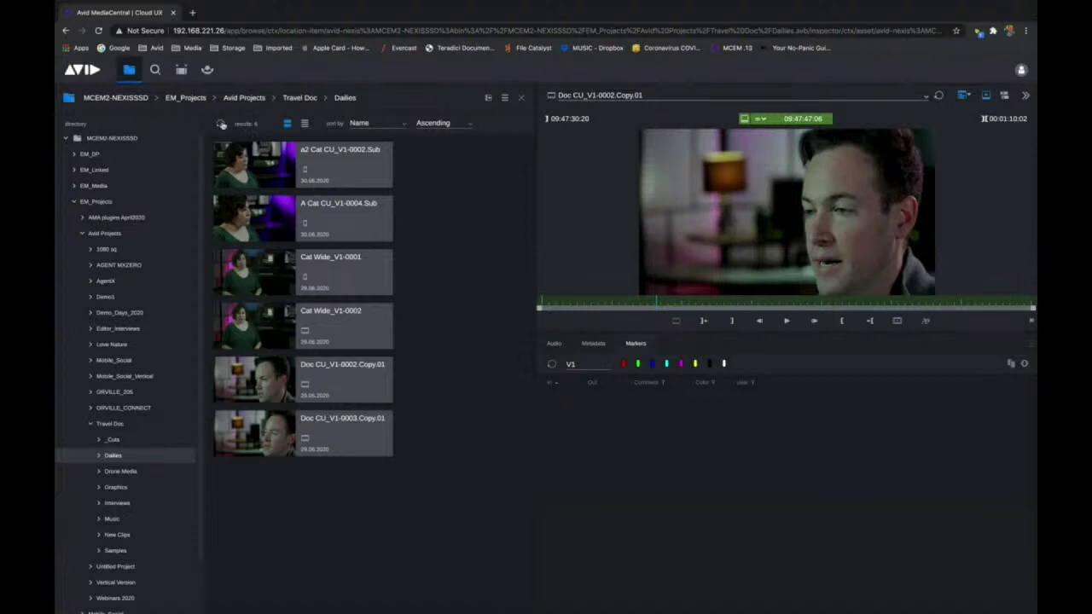
# - Refresh Dailies, load and scrub A New sequence, enlarge the player, and show its timeline
pyautogui.click(220, 122)
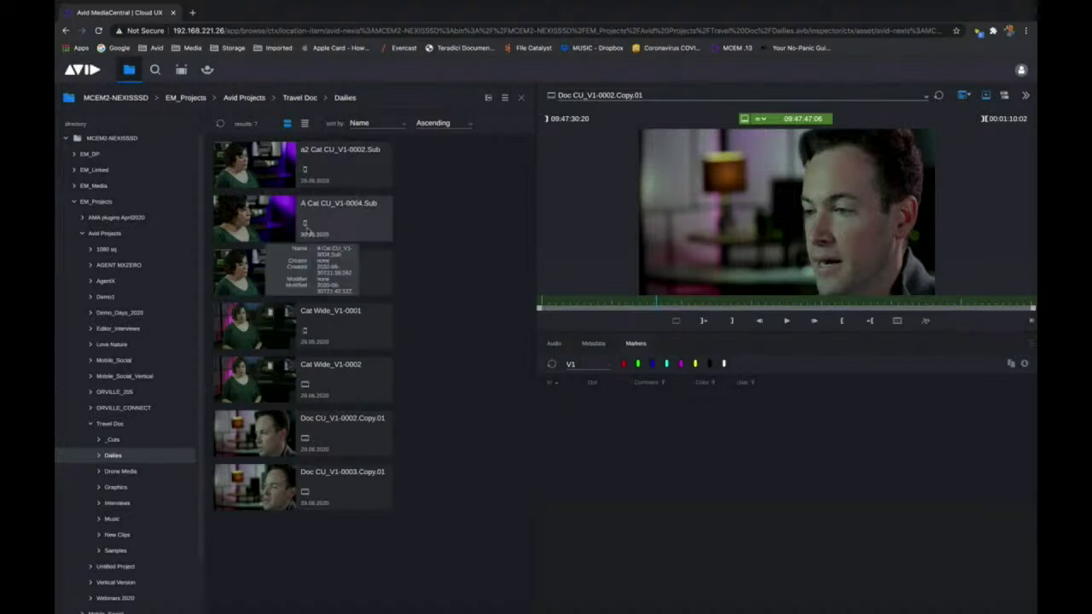
pyautogui.click(263, 274)
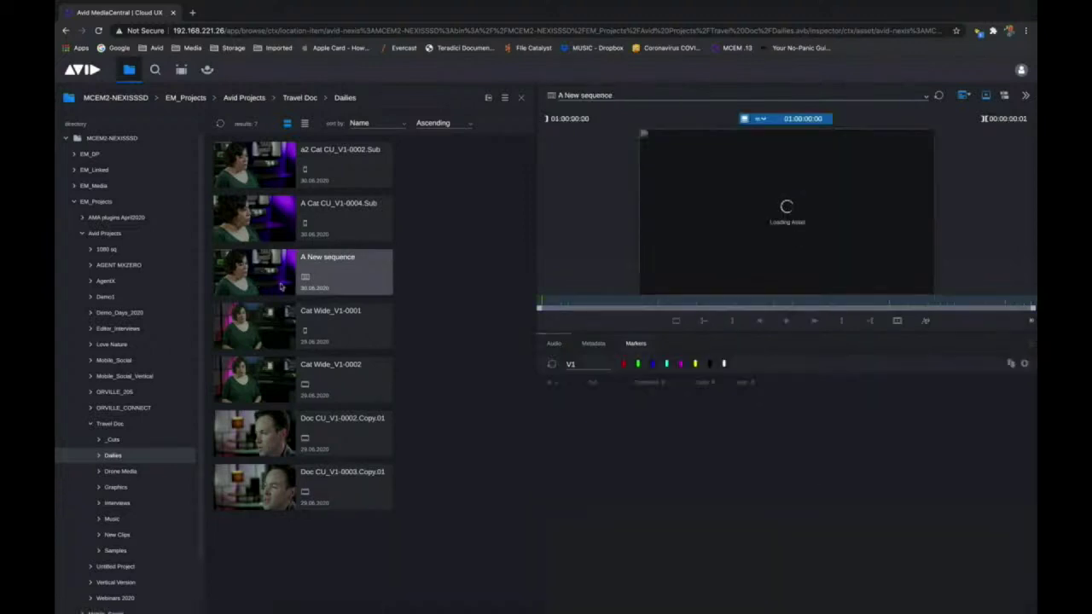
pyautogui.click(675, 305)
pyautogui.click(683, 305)
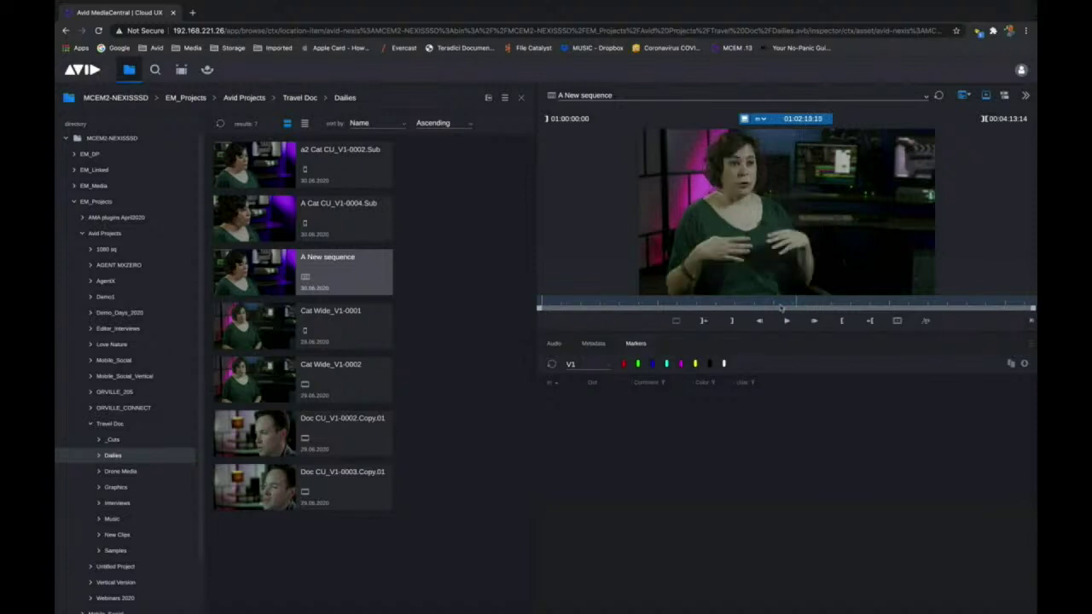
pyautogui.click(678, 305)
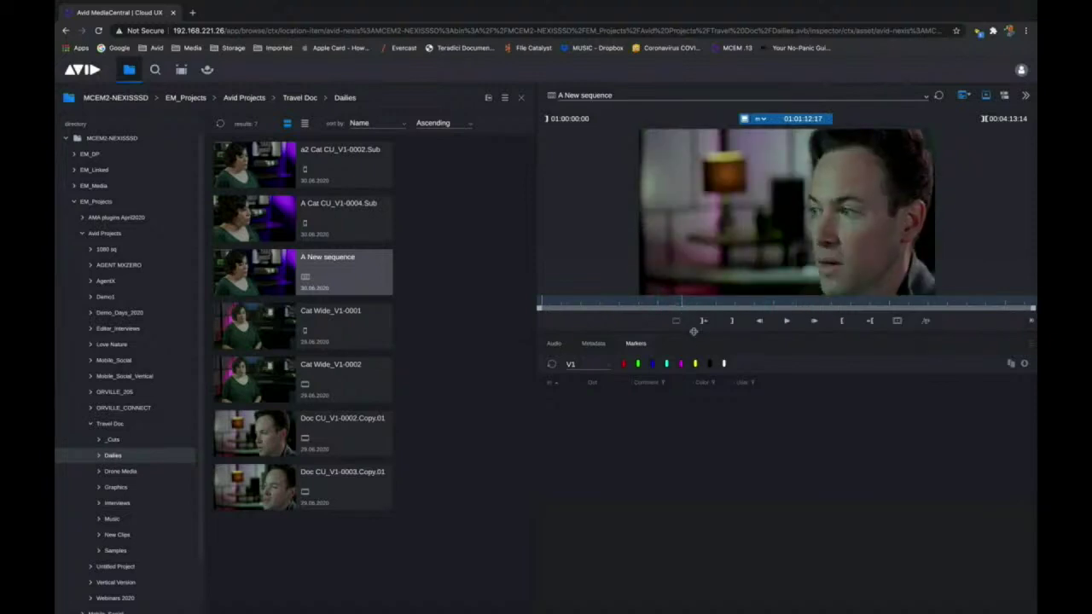
pyautogui.moveTo(693, 331); pyautogui.dragTo(693, 423)
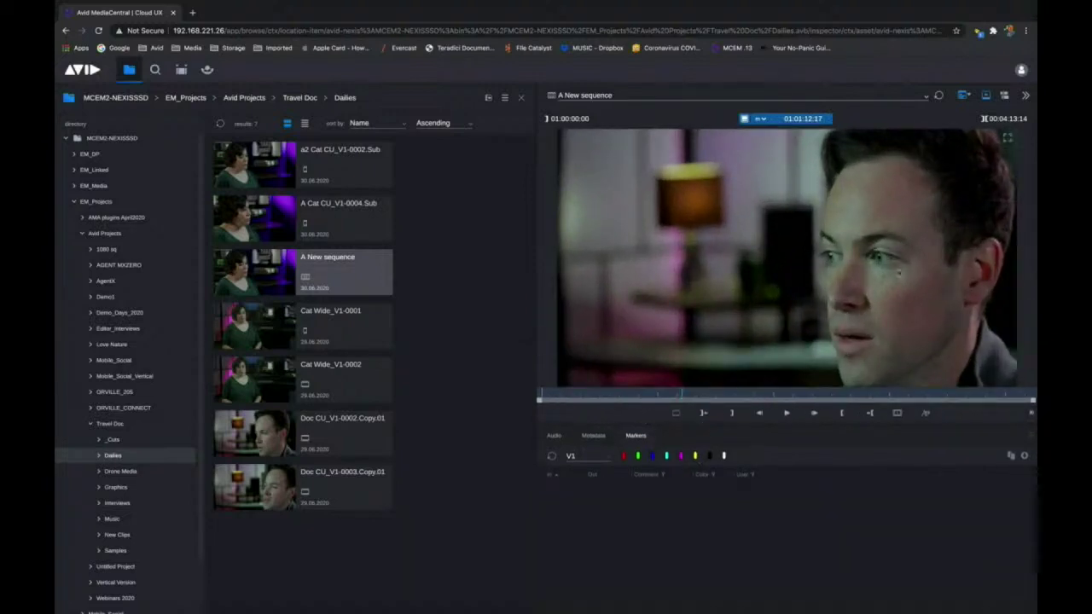
pyautogui.click(1004, 94)
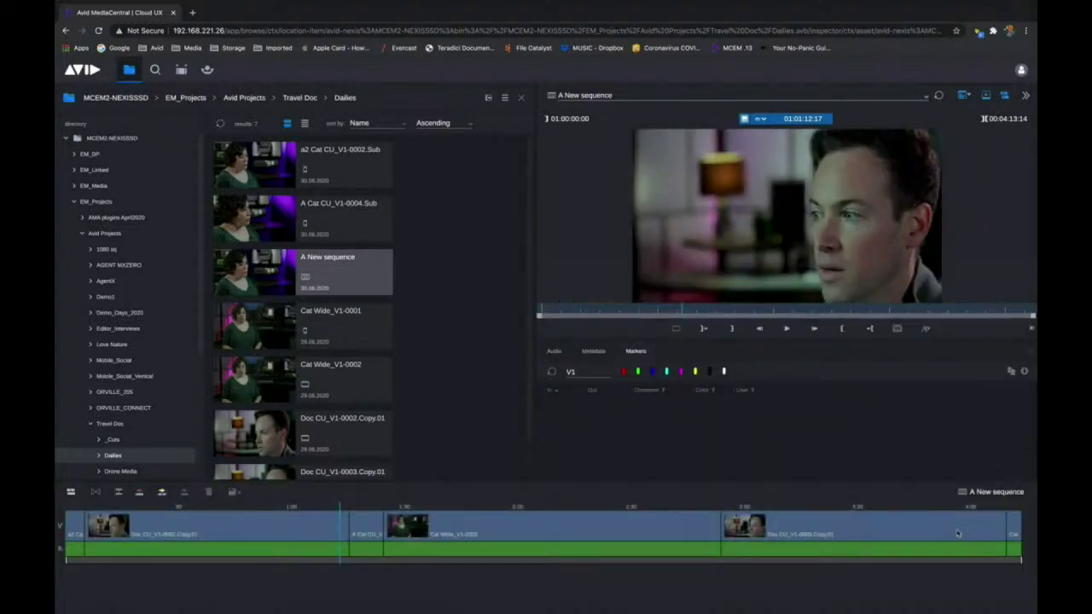
# - Trim the first clip and the Cat Wide clip in A New sequence, then save it
pyautogui.click(334, 530)
pyautogui.moveTo(334, 530); pyautogui.dragTo(229, 530)
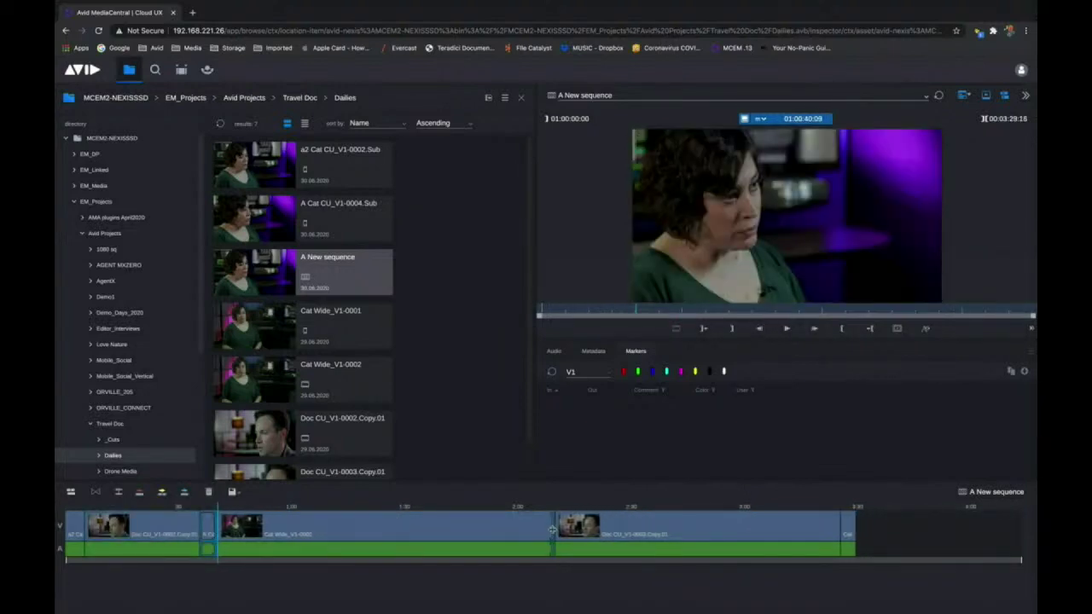
pyautogui.moveTo(558, 530); pyautogui.dragTo(607, 530)
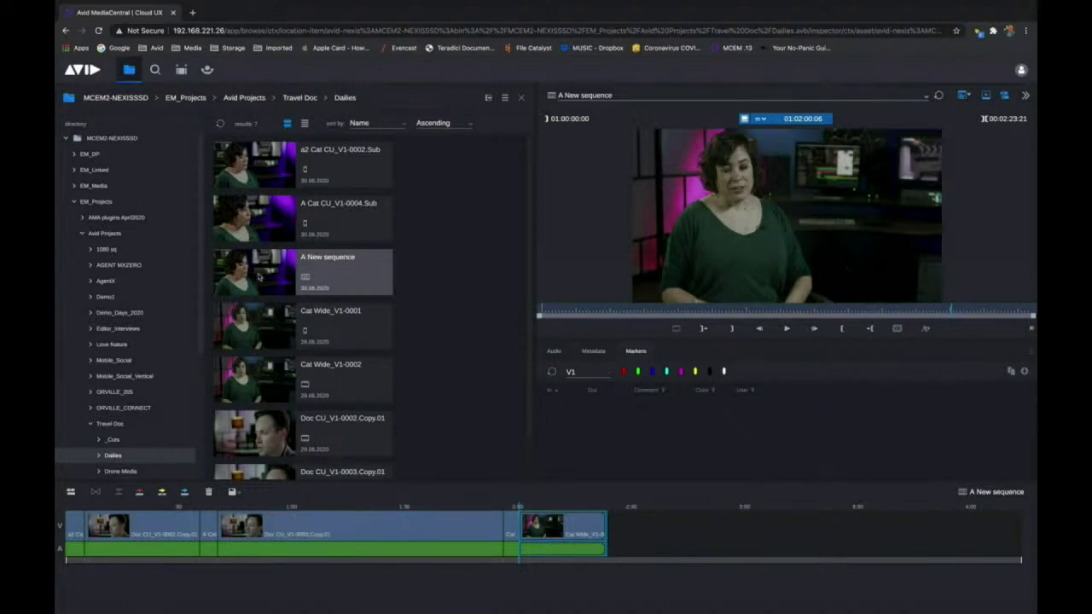
pyautogui.click(232, 492)
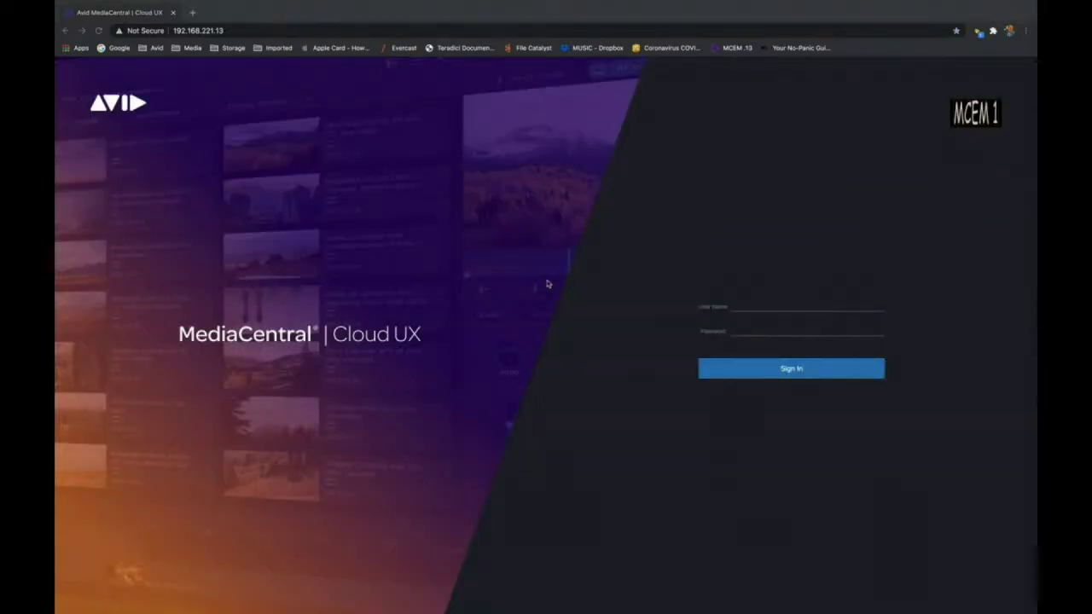
# - Sign in to MCEM 1 with the account's user name and password
pyautogui.click(744, 306)
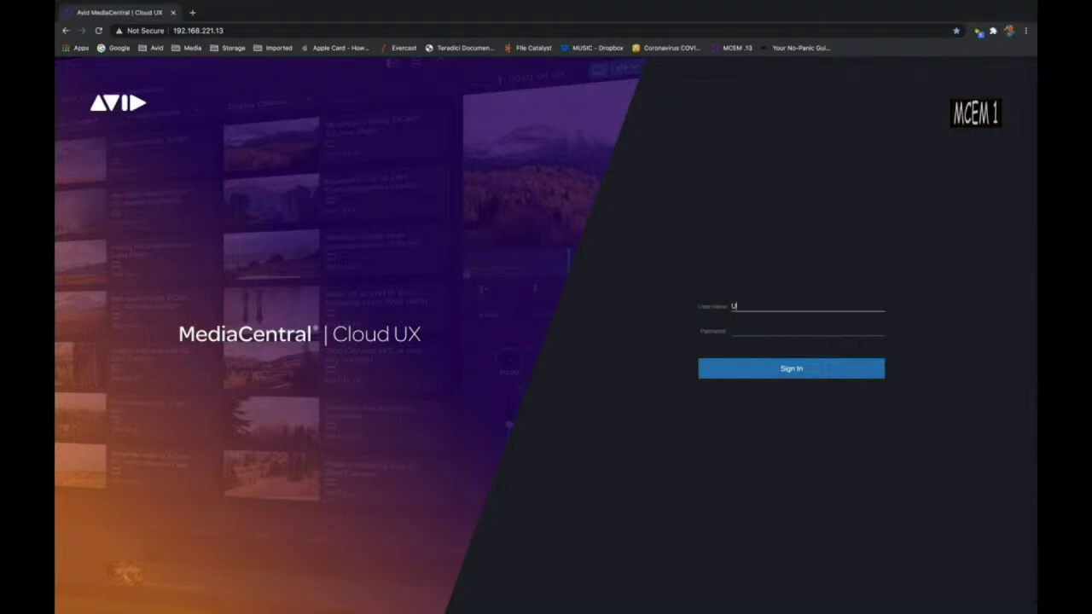
pyautogui.write('User2')
pyautogui.press('Tab')
pyautogui.write('****')
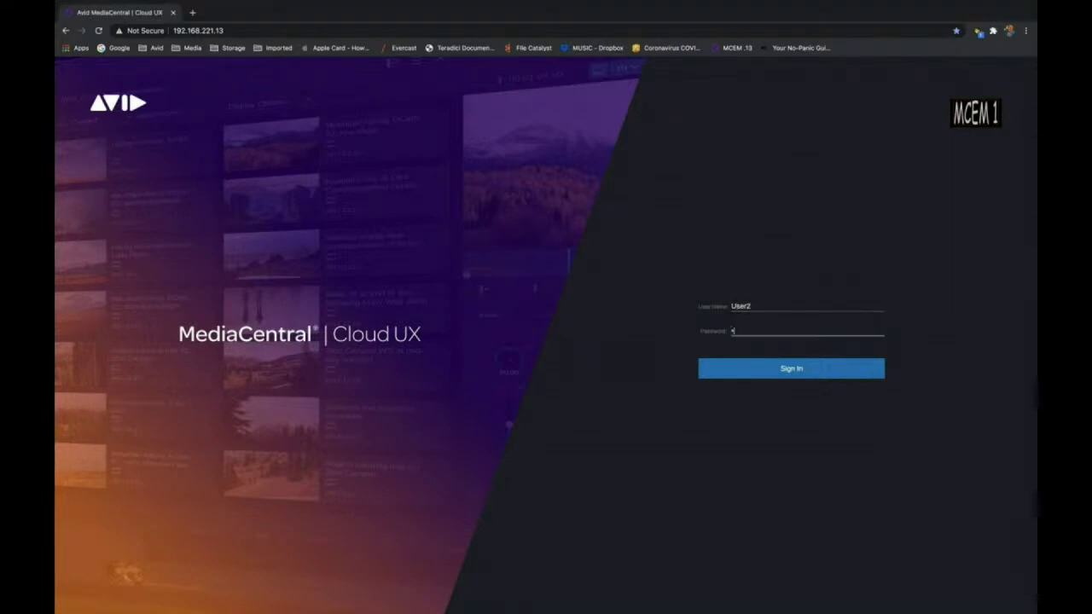
pyautogui.press('Return')
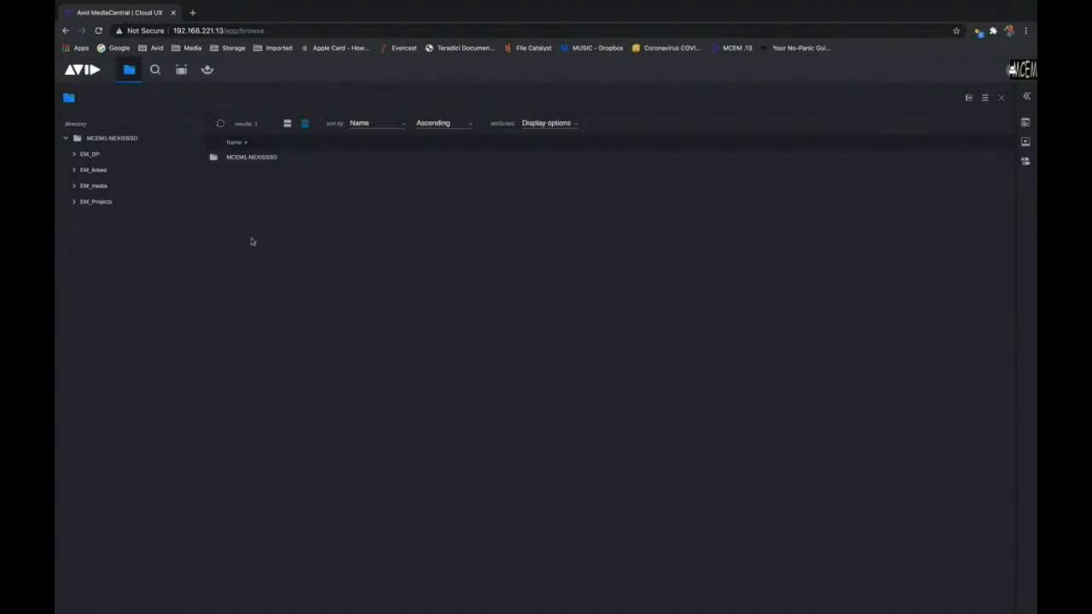
# - Open the CONNECT_CONSOLIDATED bin under EM_Projects > ORVILLE_CONNECT
pyautogui.click(74, 202)
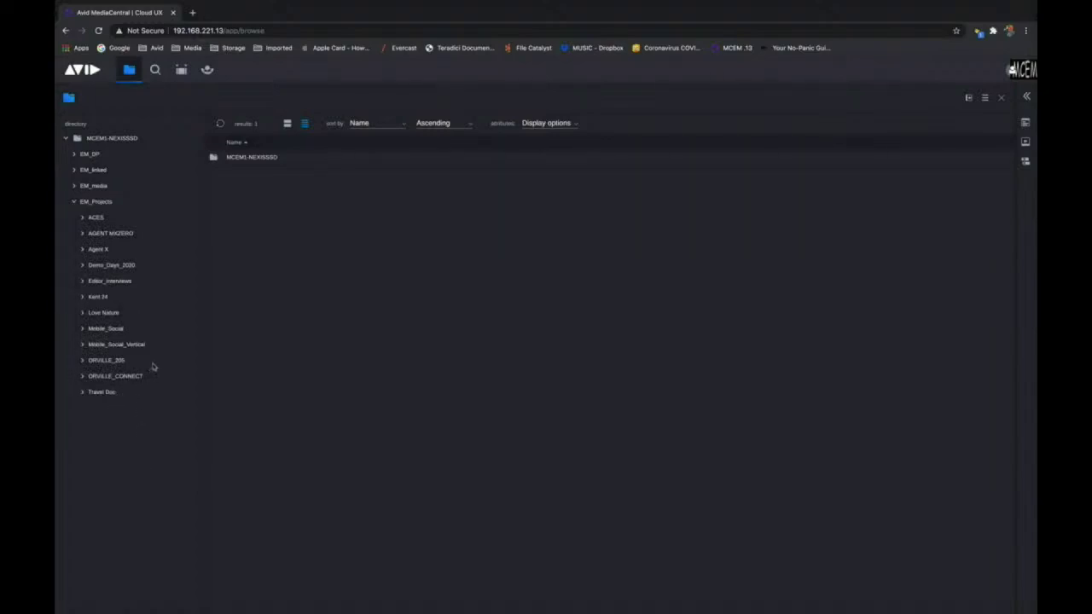
pyautogui.click(105, 377)
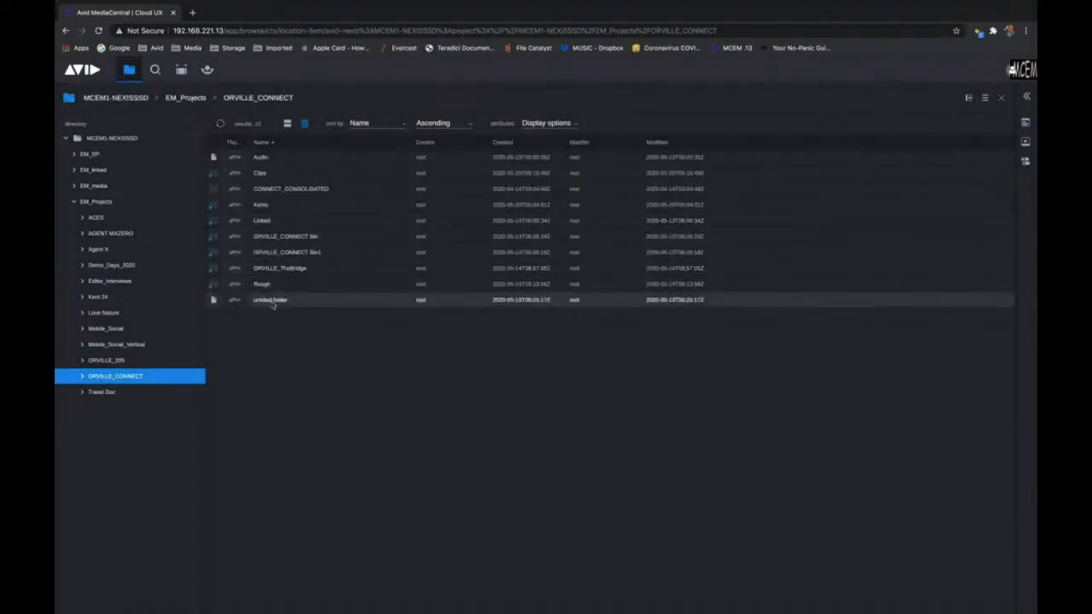
pyautogui.doubleClick(238, 256)
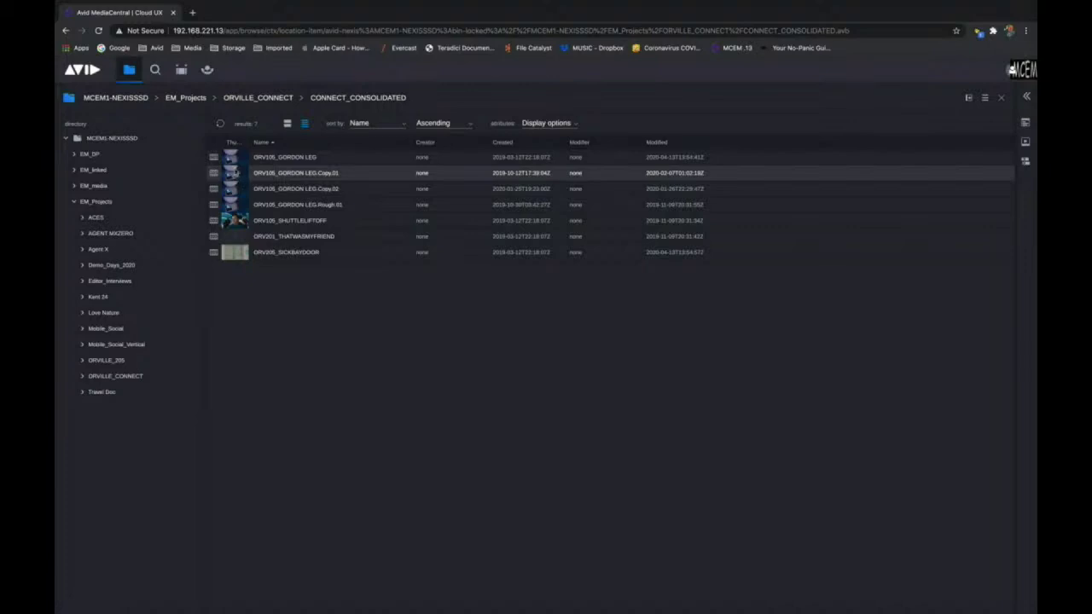
# - Load ORV105_GORDON LEG into the player and widen the player and audio mixer panel
pyautogui.click(231, 158)
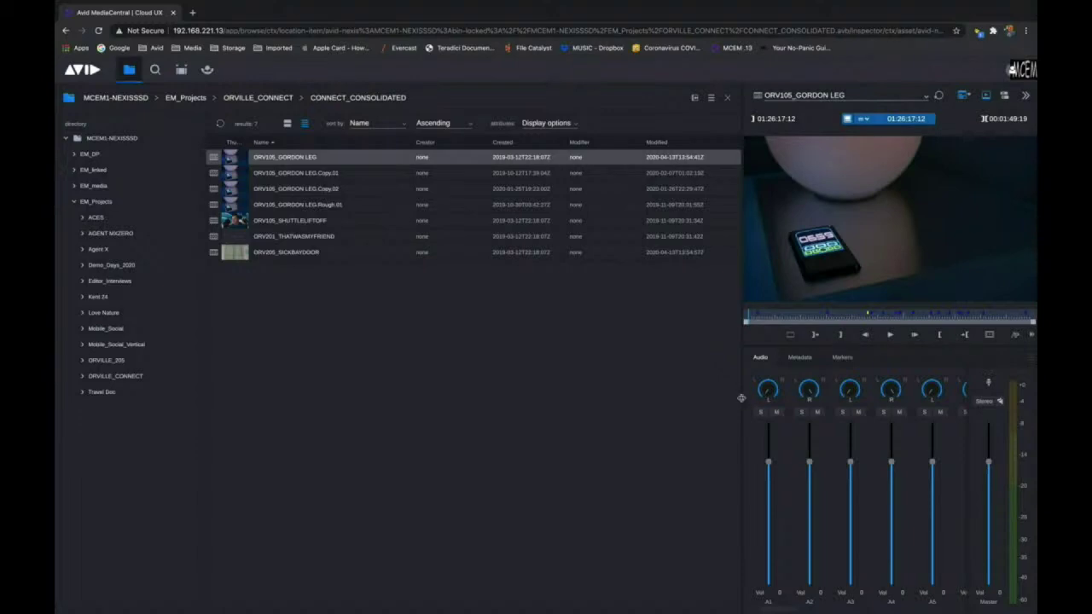
pyautogui.moveTo(741, 398); pyautogui.dragTo(283, 431)
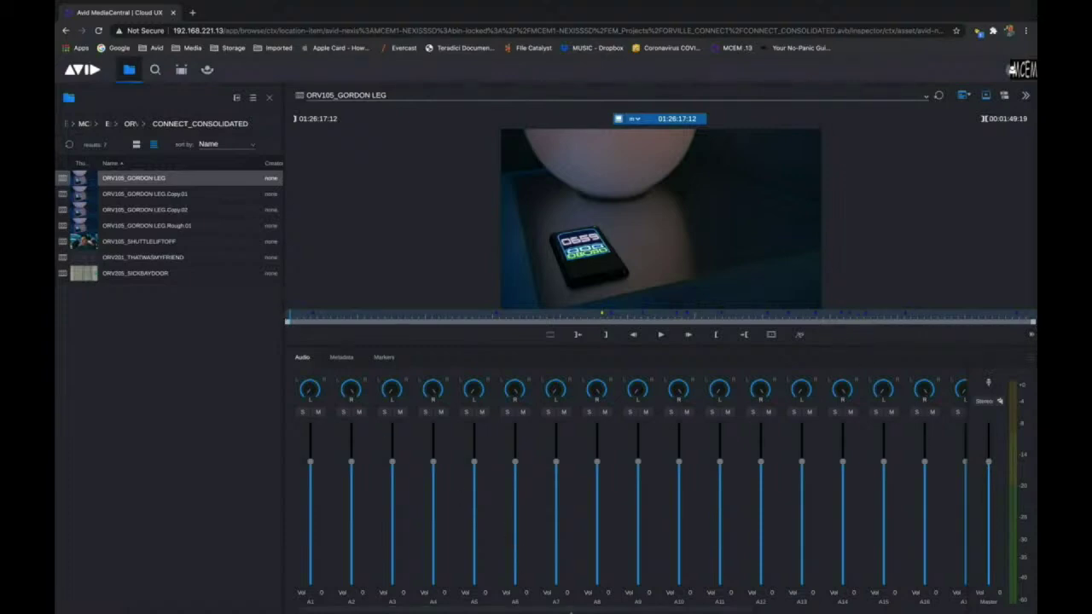
pyautogui.moveTo(577, 609); pyautogui.dragTo(809, 602)
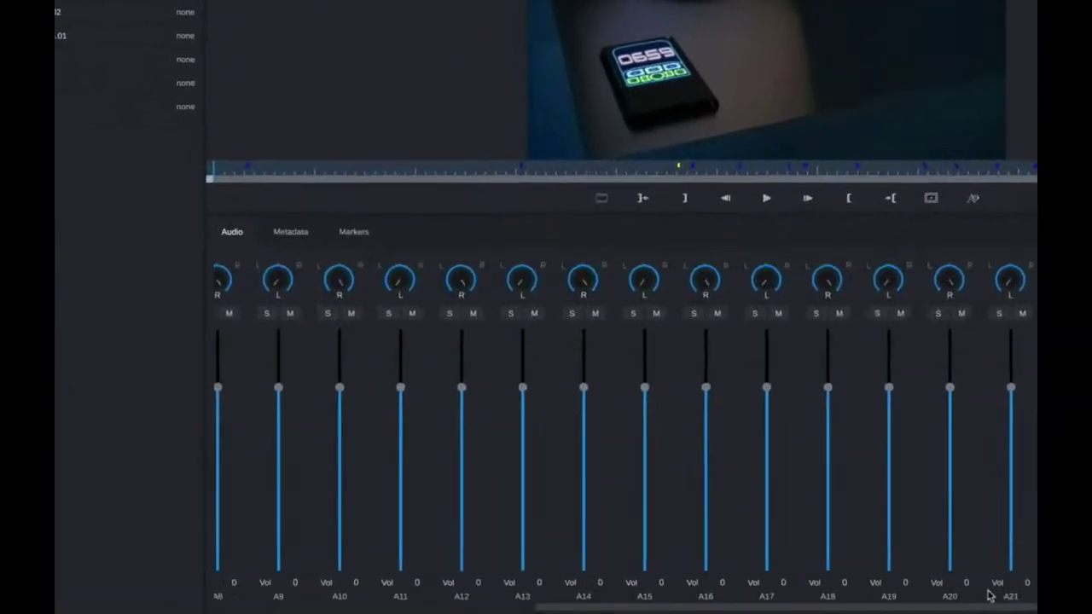
pyautogui.moveTo(990, 596); pyautogui.dragTo(687, 593)
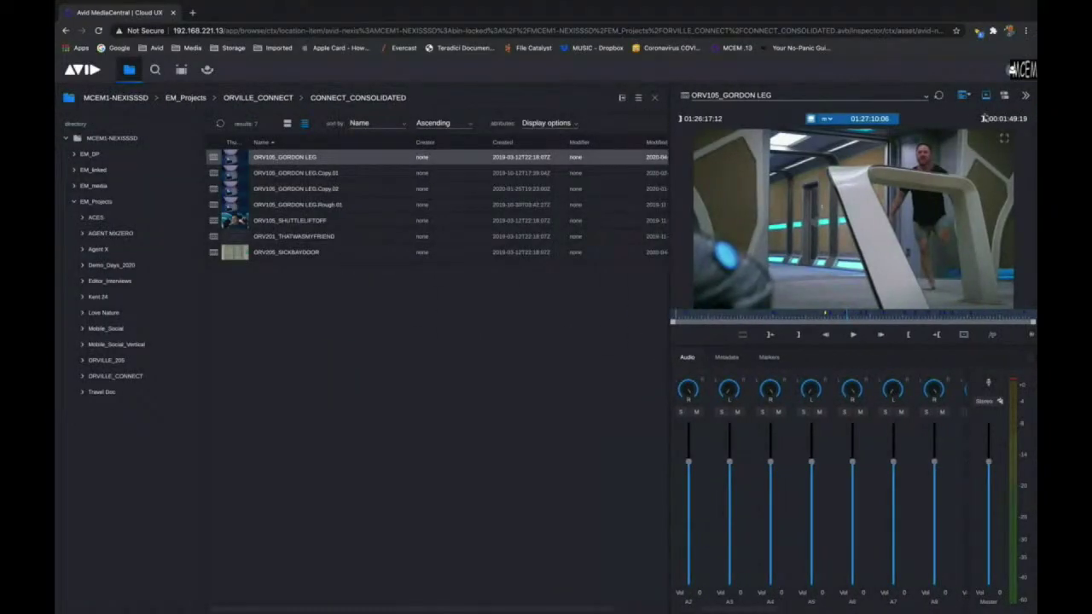
# - Open ORV105_GORDON LEG's timeline, resize it to inspect tracks, and scrub back to 01:27:00:01
pyautogui.click(1004, 95)
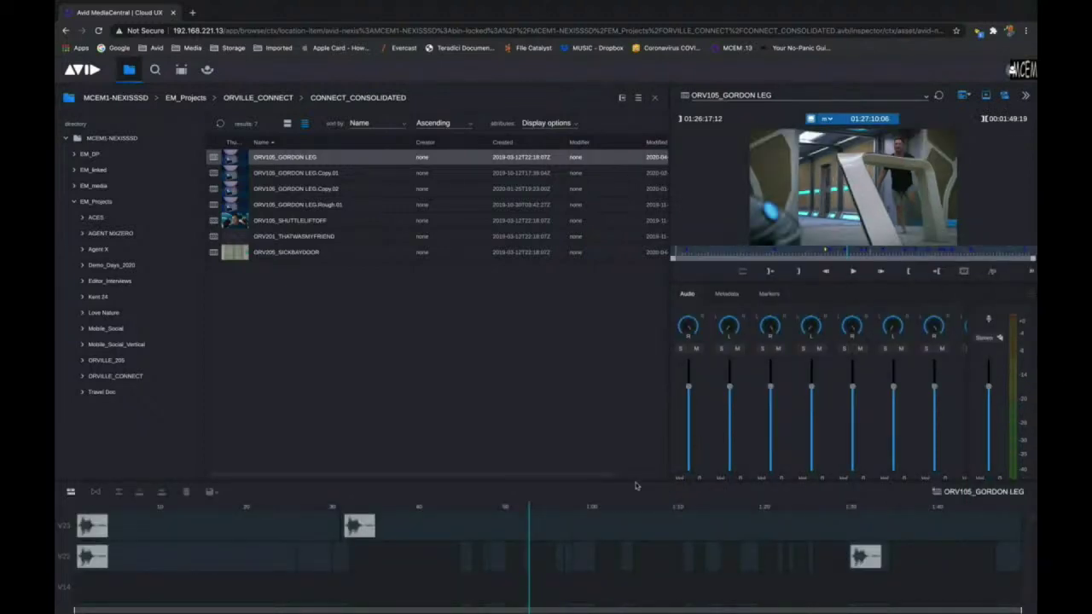
pyautogui.moveTo(634, 480); pyautogui.dragTo(634, 320)
pyautogui.moveTo(1028, 394); pyautogui.dragTo(1035, 362)
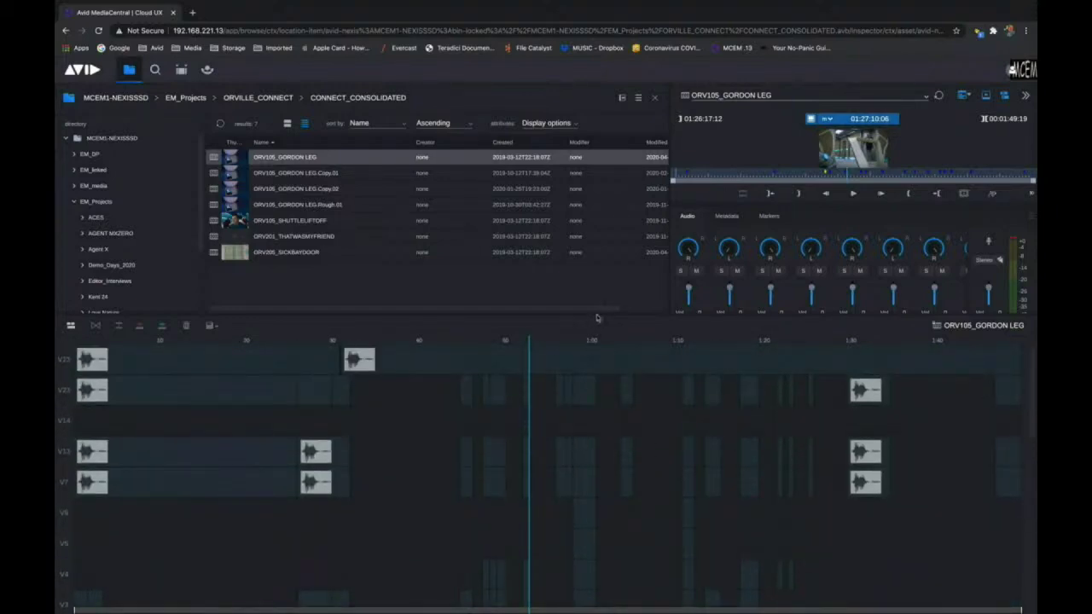
pyautogui.moveTo(597, 314); pyautogui.dragTo(592, 452)
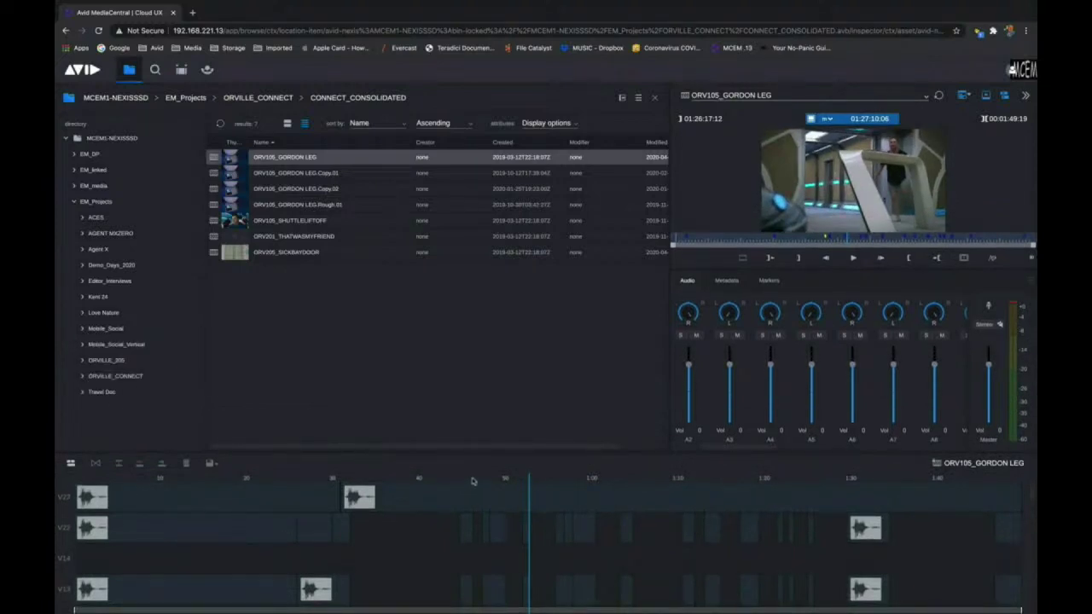
pyautogui.moveTo(473, 482); pyautogui.dragTo(441, 480)
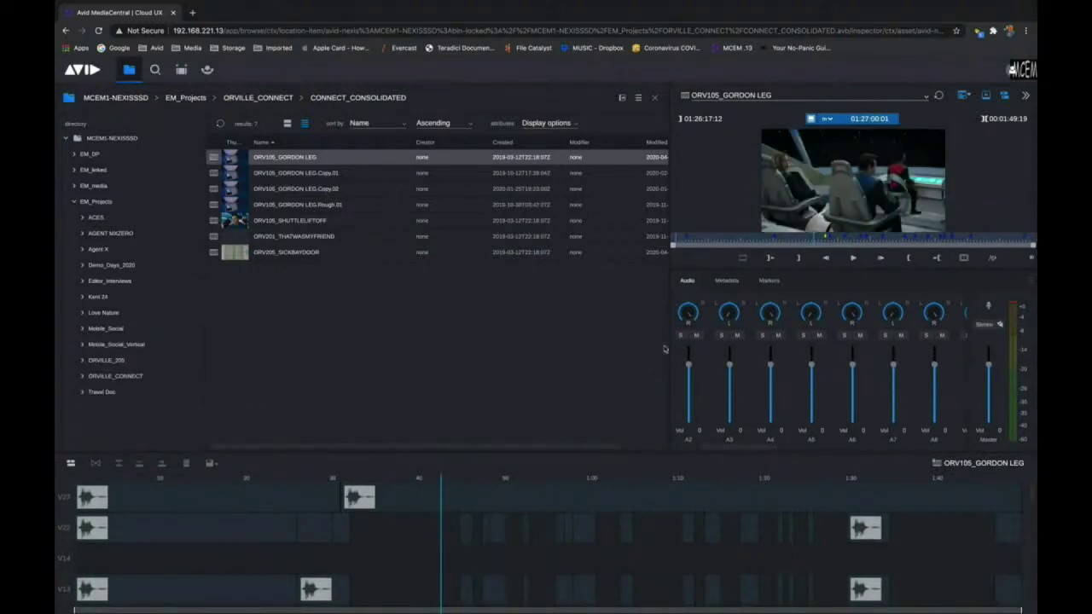
# - Show ORV105_GORDON LEG's markers list in the inspector and scrub forward through the clip
pyautogui.click(769, 281)
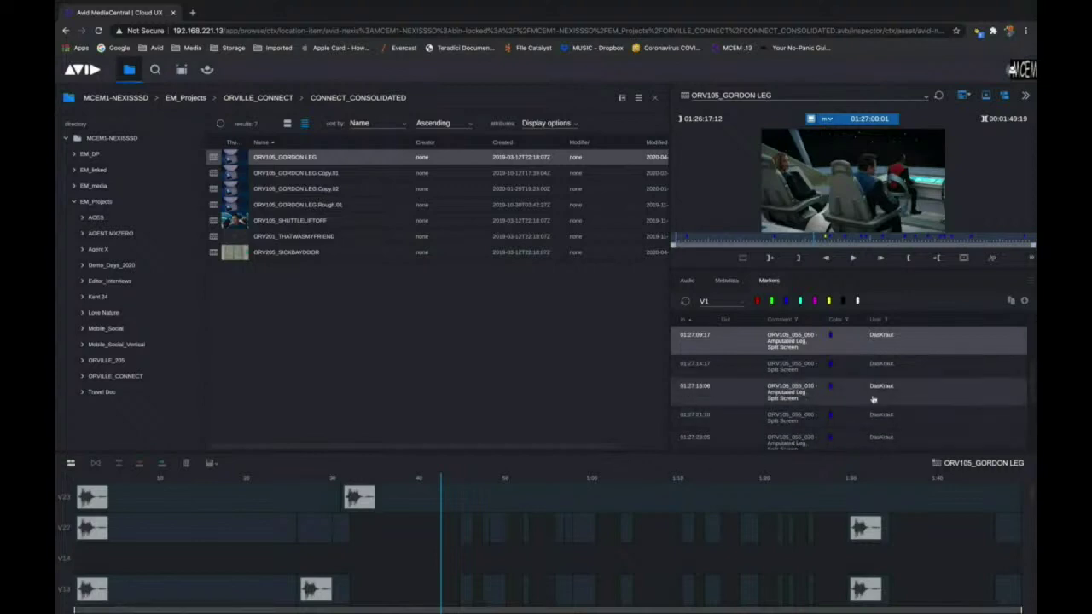
pyautogui.moveTo(845, 244)
pyautogui.mouseDown()
pyautogui.moveTo(816, 244)
pyautogui.moveTo(859, 246)
pyautogui.mouseUp()
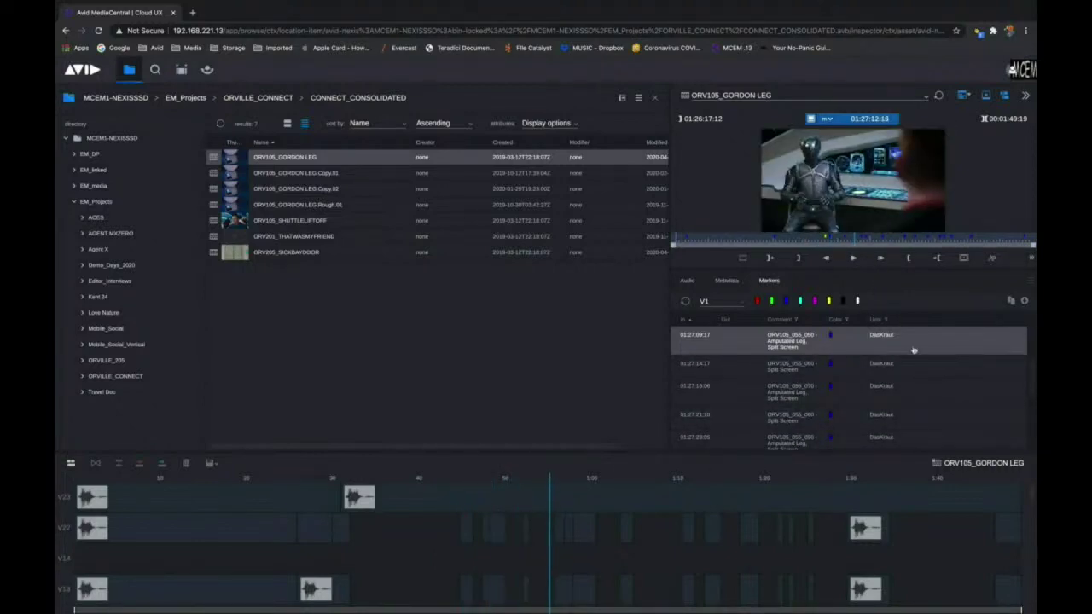
pyautogui.scroll(-5, 1032, 416)
pyautogui.scroll(5, 1023, 392)
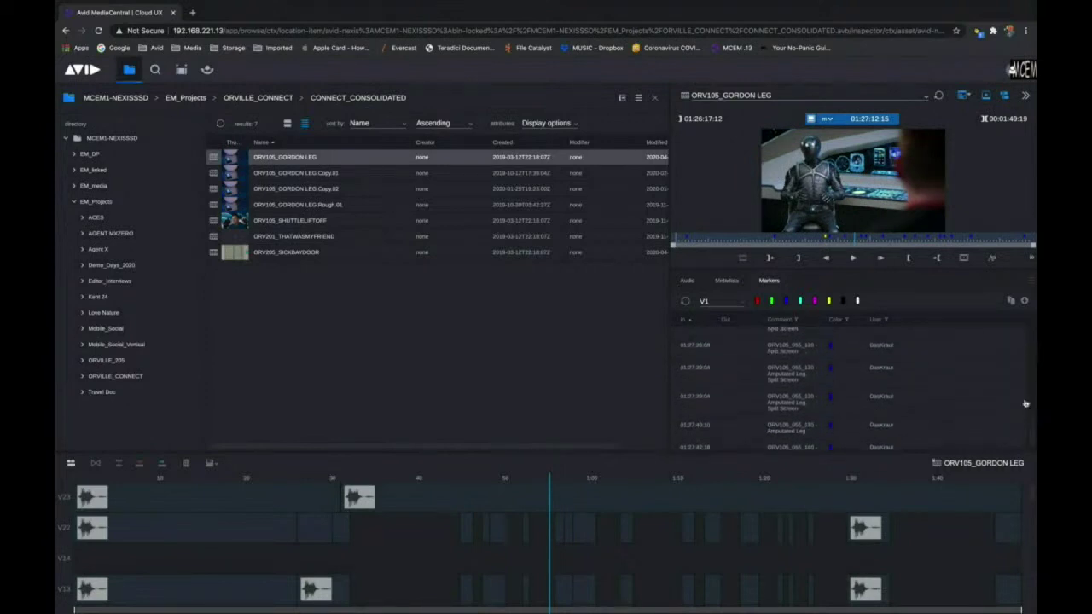
# - Jump through the markers, from 01:27:05:01 to the 01:27:21:10 Split Screen marker
pyautogui.click(708, 400)
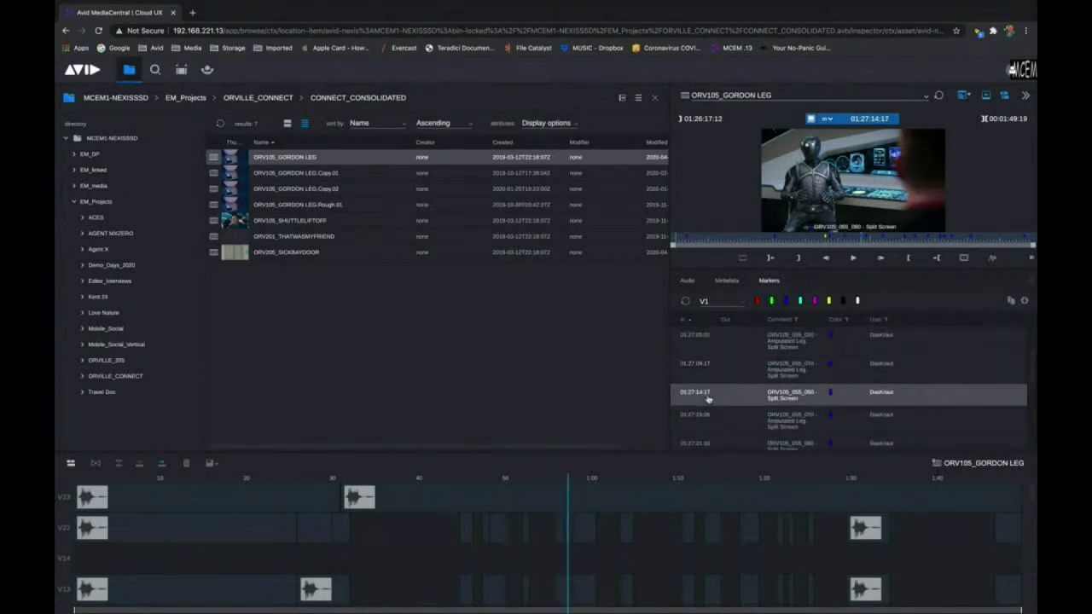
pyautogui.click(728, 377)
pyautogui.click(738, 355)
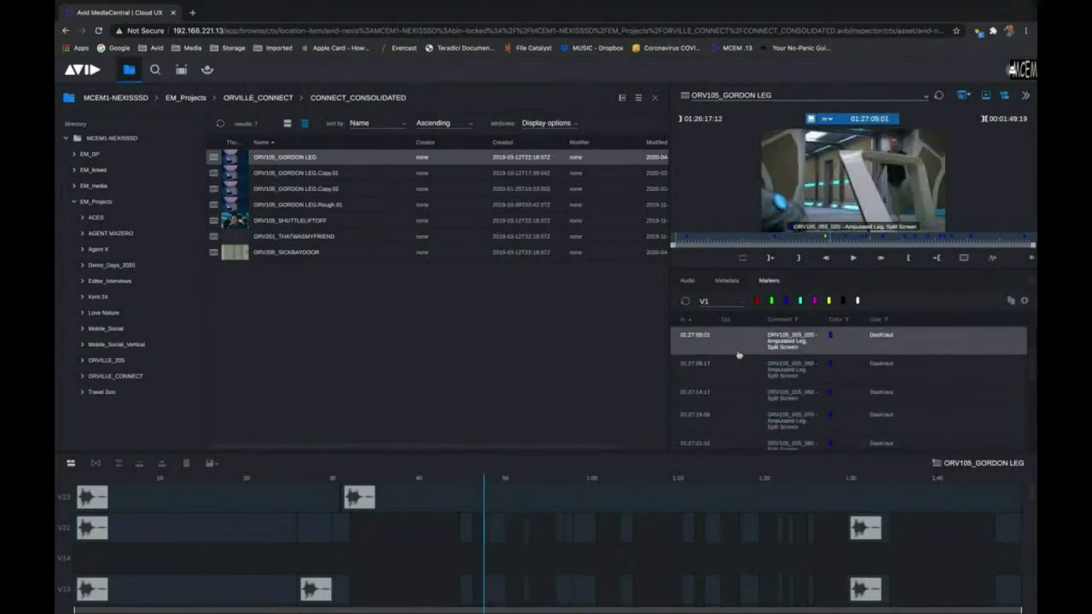
pyautogui.click(747, 418)
pyautogui.click(751, 444)
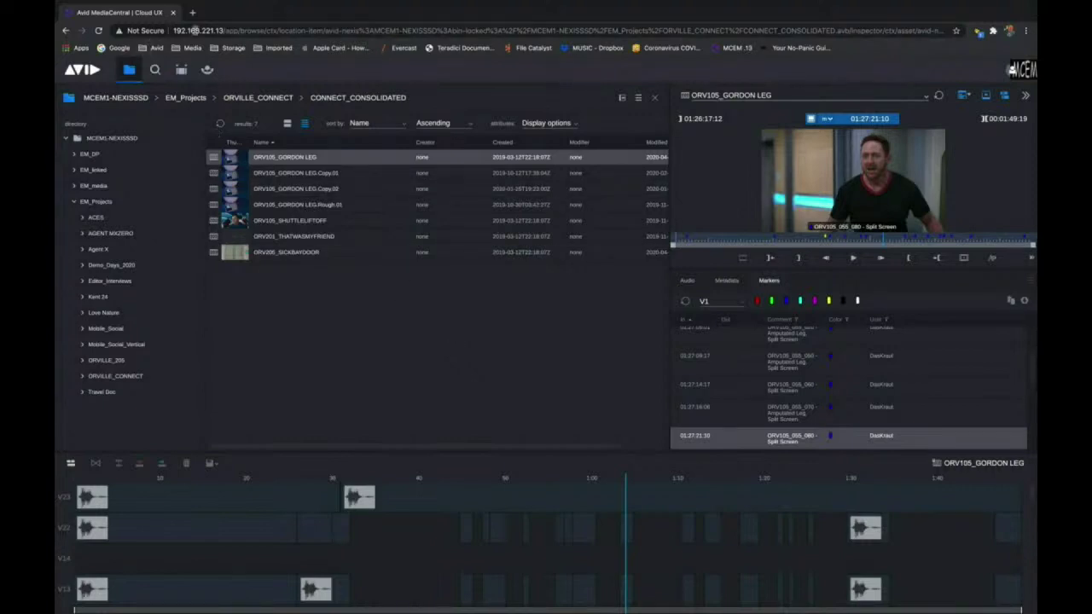
# - Change the server address to 192.168.221.26 and load its login page
pyautogui.click(241, 30)
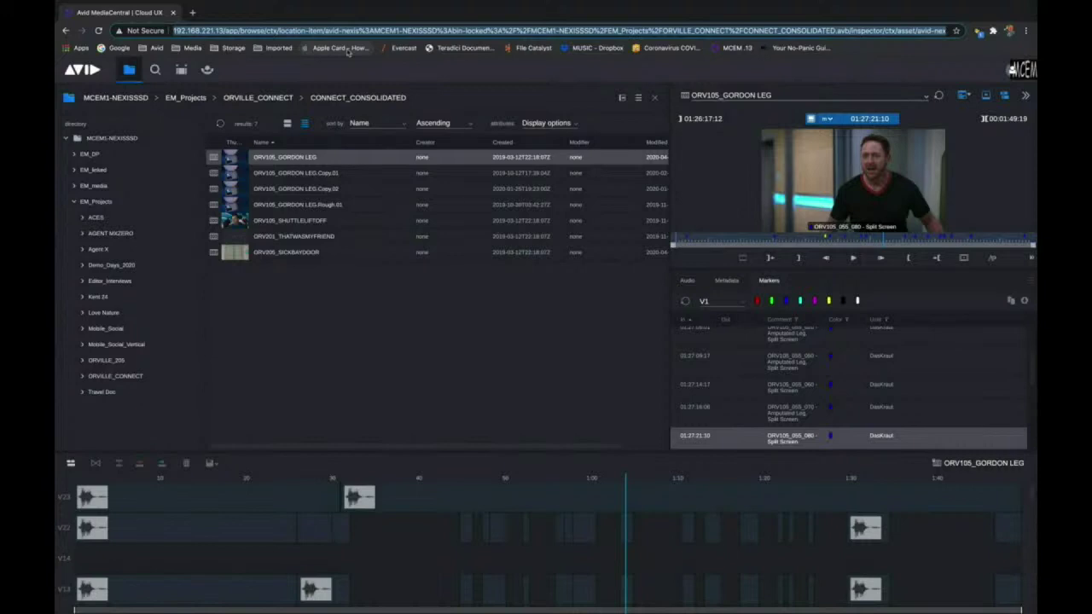
pyautogui.write('1')
pyautogui.press('BackSpace')
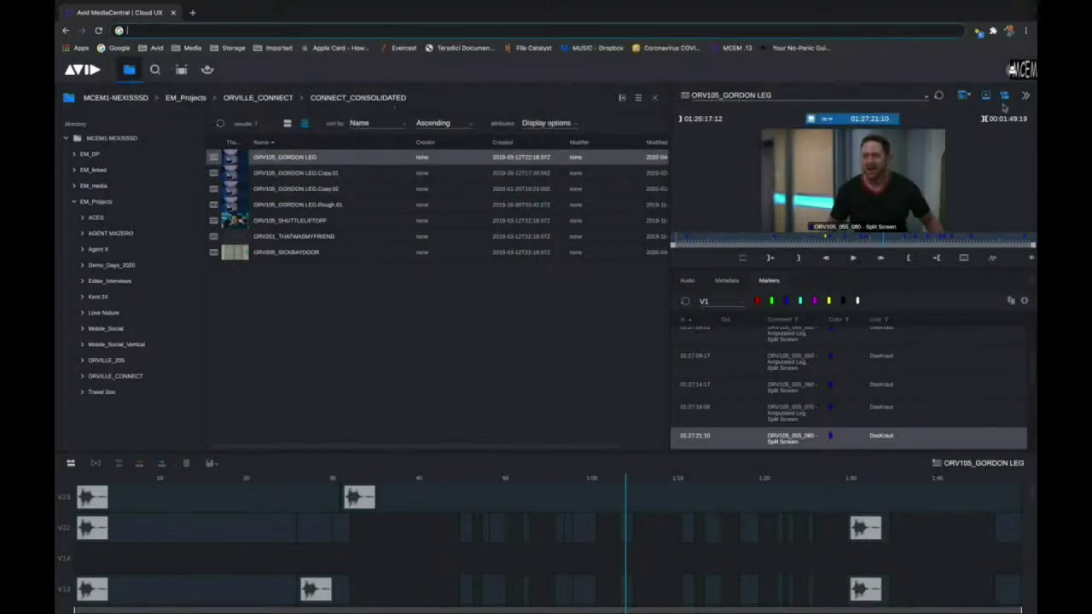
pyautogui.click(1022, 69)
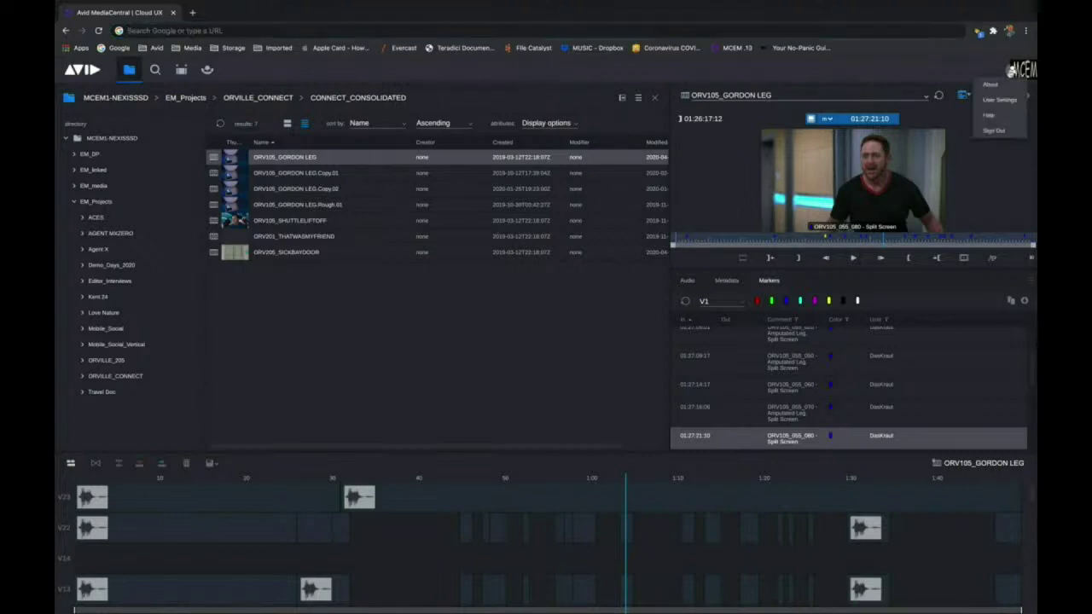
pyautogui.click(998, 128)
pyautogui.click(332, 31)
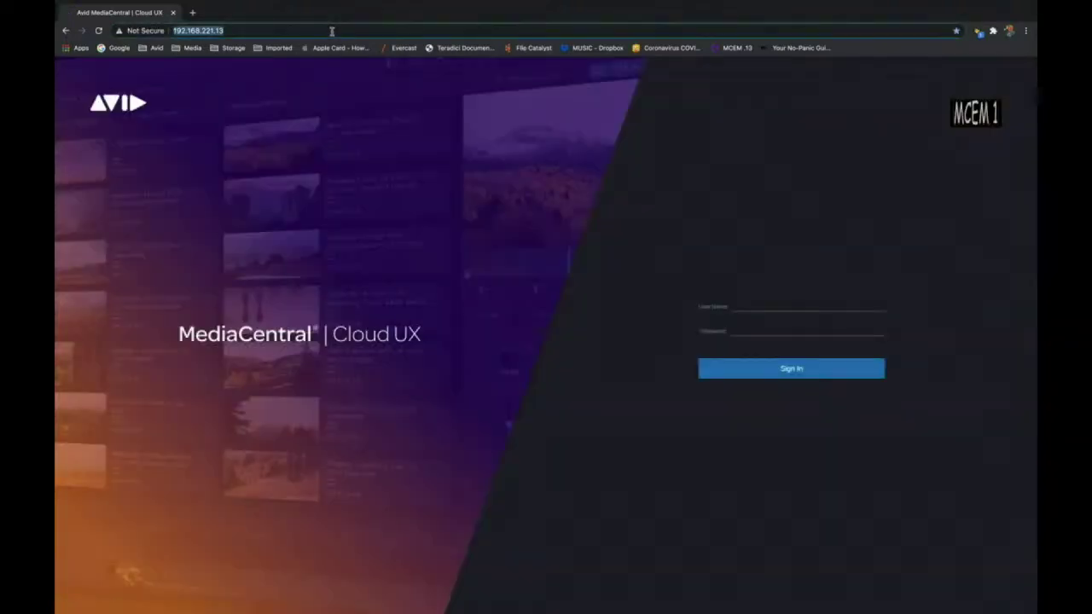
pyautogui.click(331, 31)
pyautogui.press('BackSpace')
pyautogui.press('BackSpace')
pyautogui.write('26')
pyautogui.press('Return')
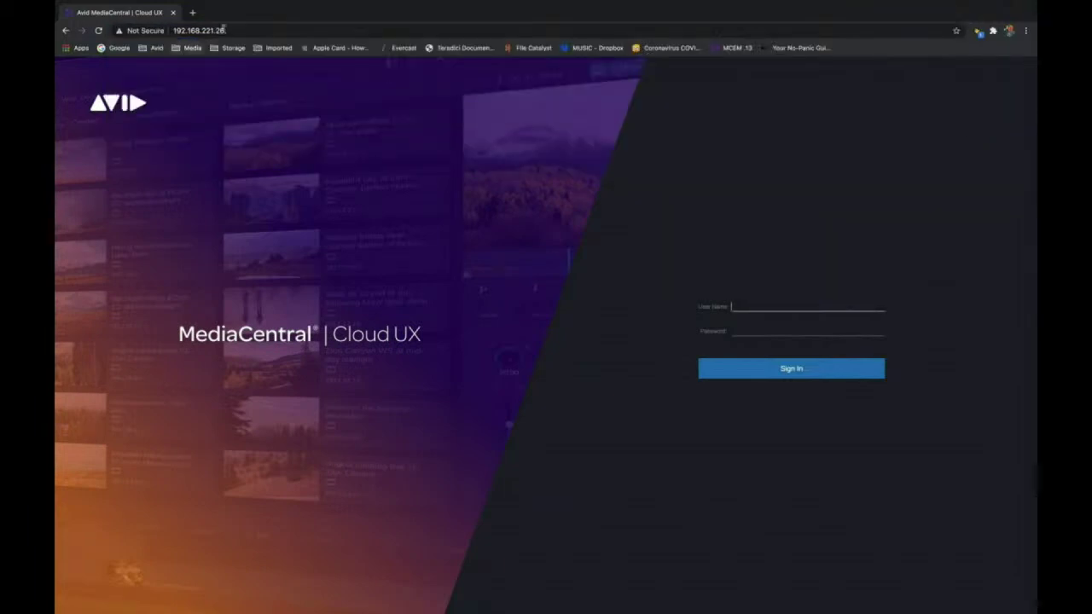
pyautogui.click(262, 33)
# - Sign in with the user name and account password
pyautogui.click(760, 309)
pyautogui.write('User2')
pyautogui.press('Tab')
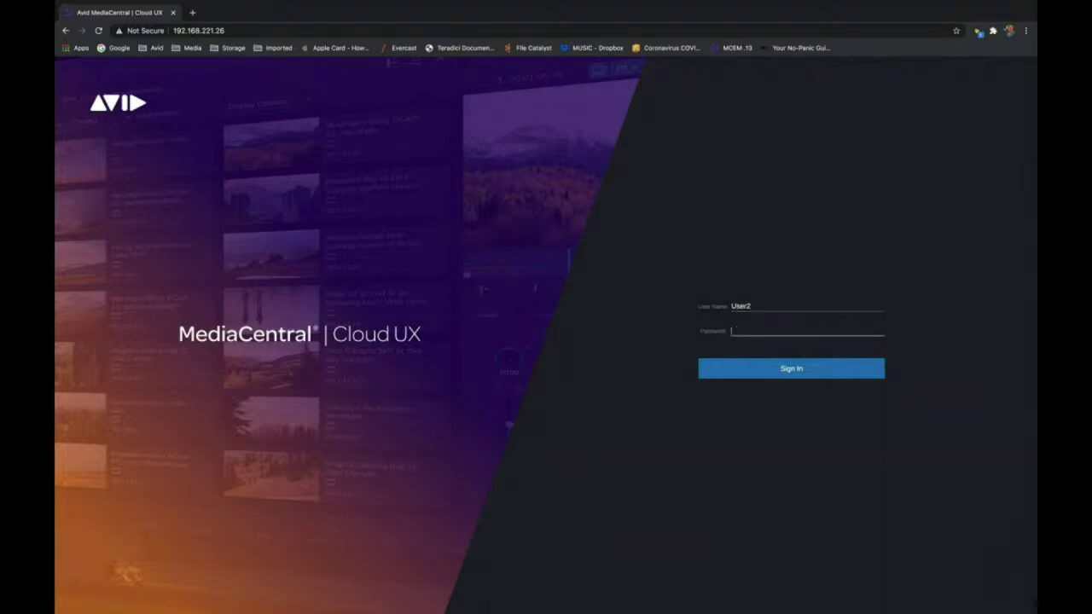
pyautogui.press('Return')
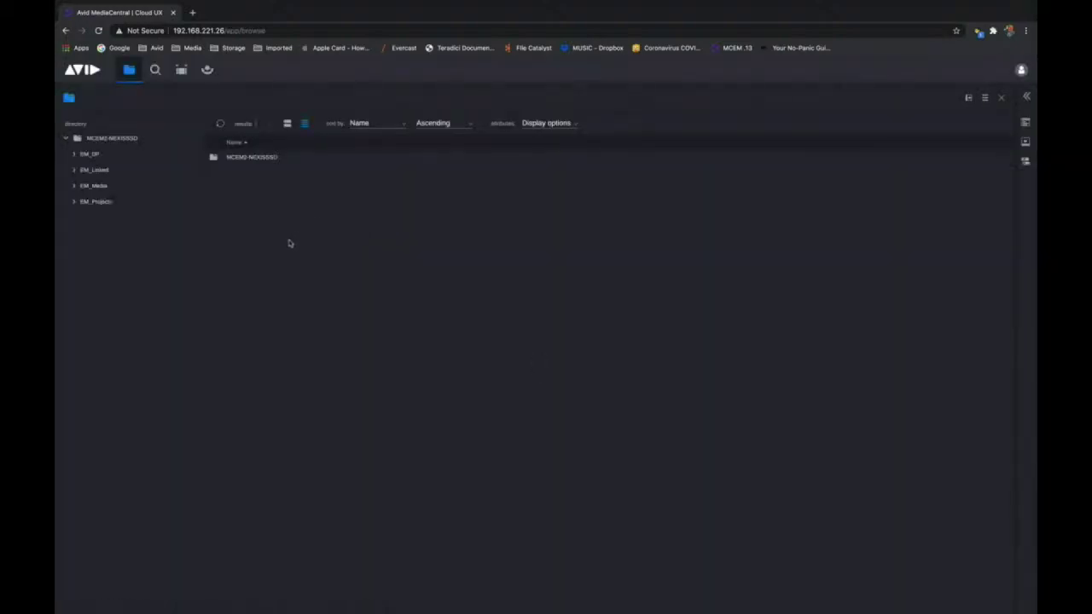
# - Open EM_Projects > Avid Projects > Travel Doc > Interviews > Doc in grid view, then start a new Browse instance
pyautogui.click(81, 202)
pyautogui.click(73, 201)
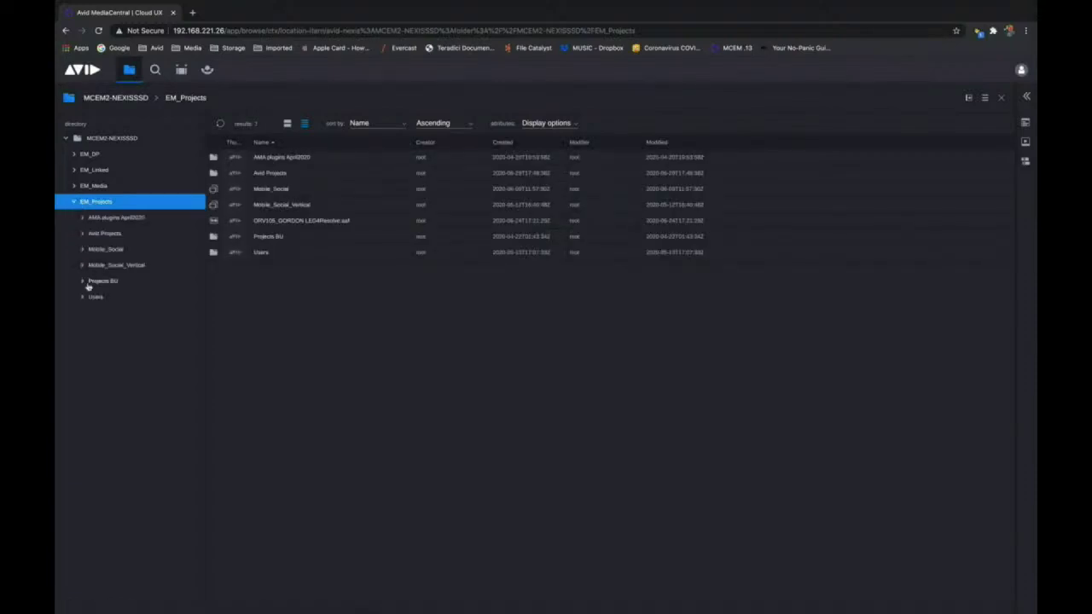
pyautogui.click(82, 234)
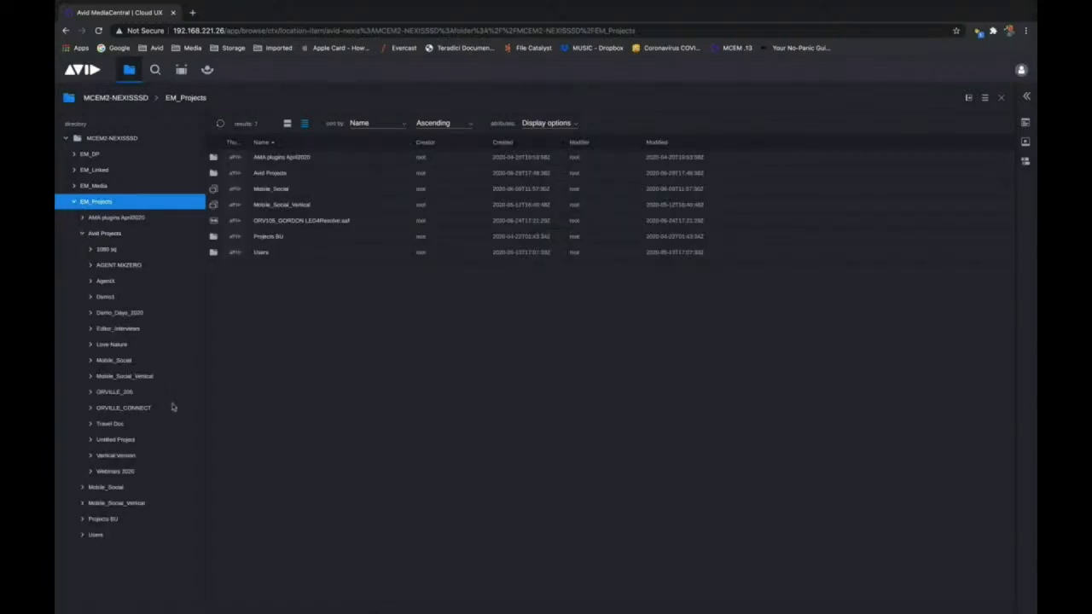
pyautogui.click(107, 425)
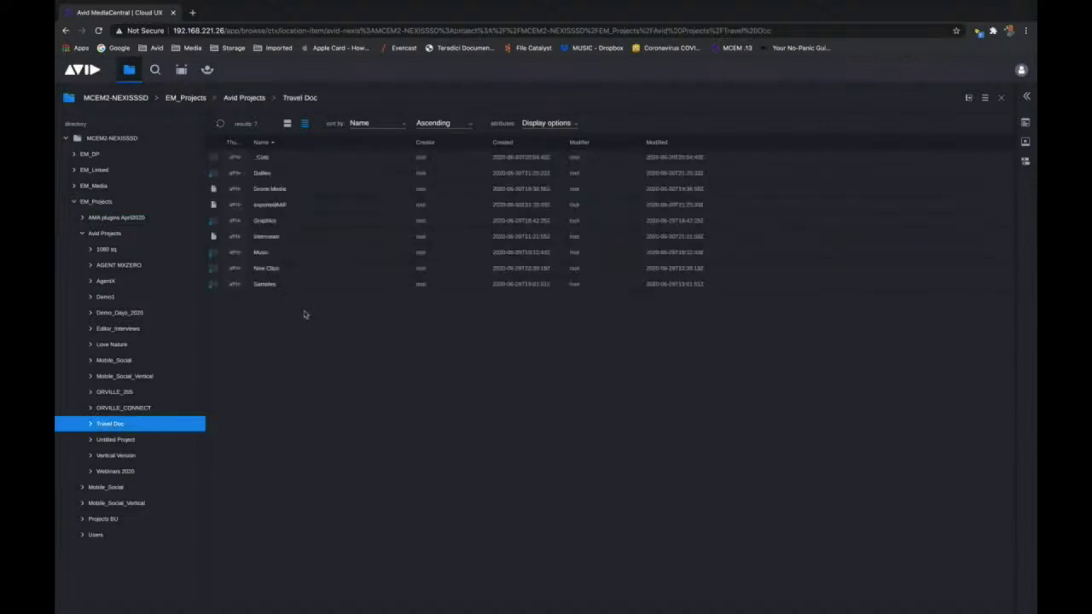
pyautogui.click(287, 122)
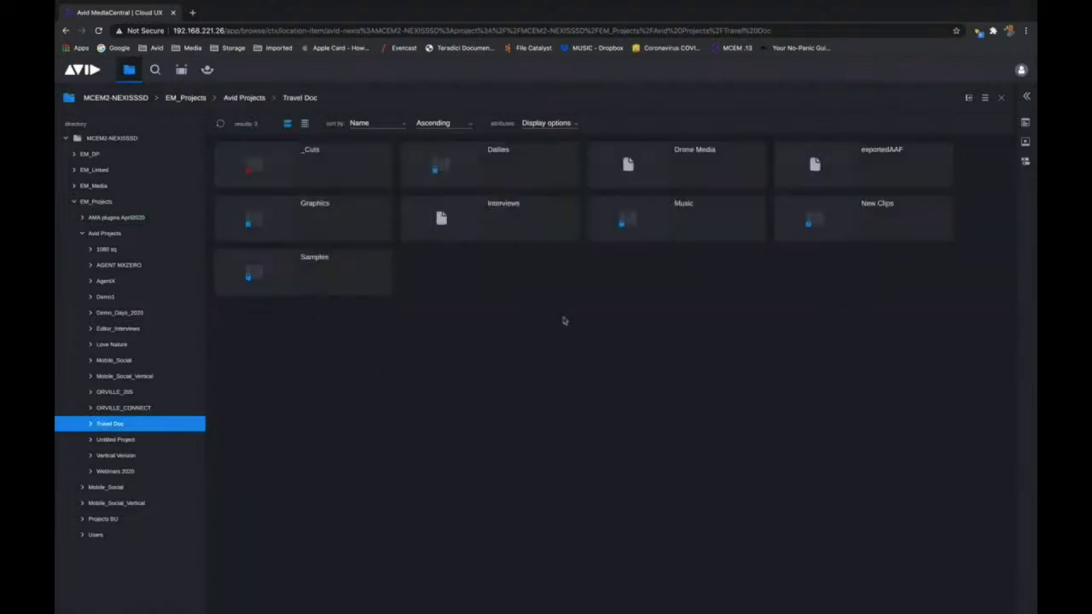
pyautogui.doubleClick(512, 218)
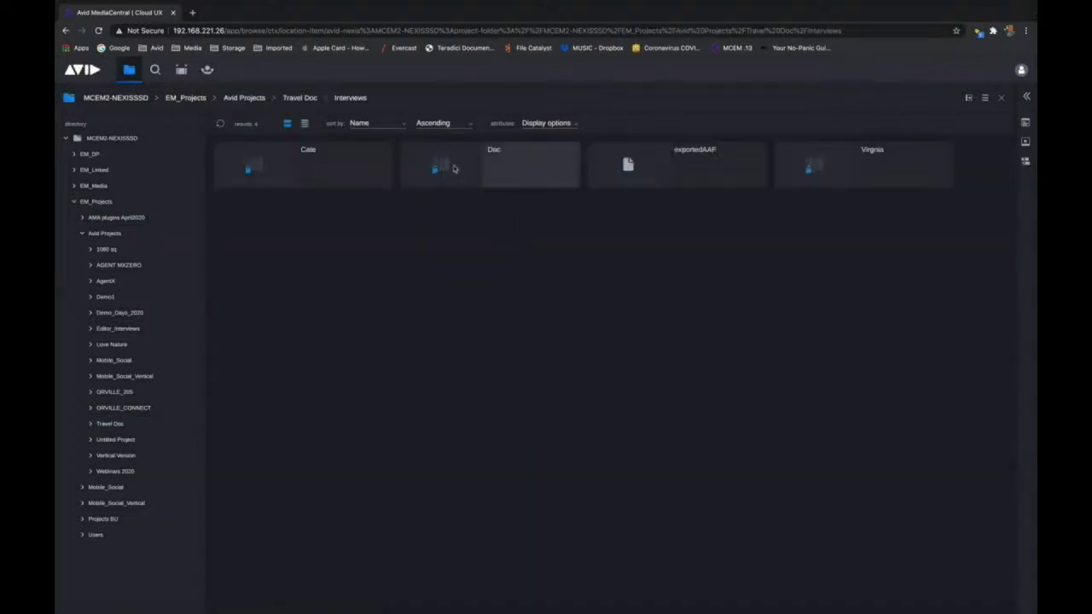
pyautogui.doubleClick(453, 168)
pyautogui.moveTo(130, 70)
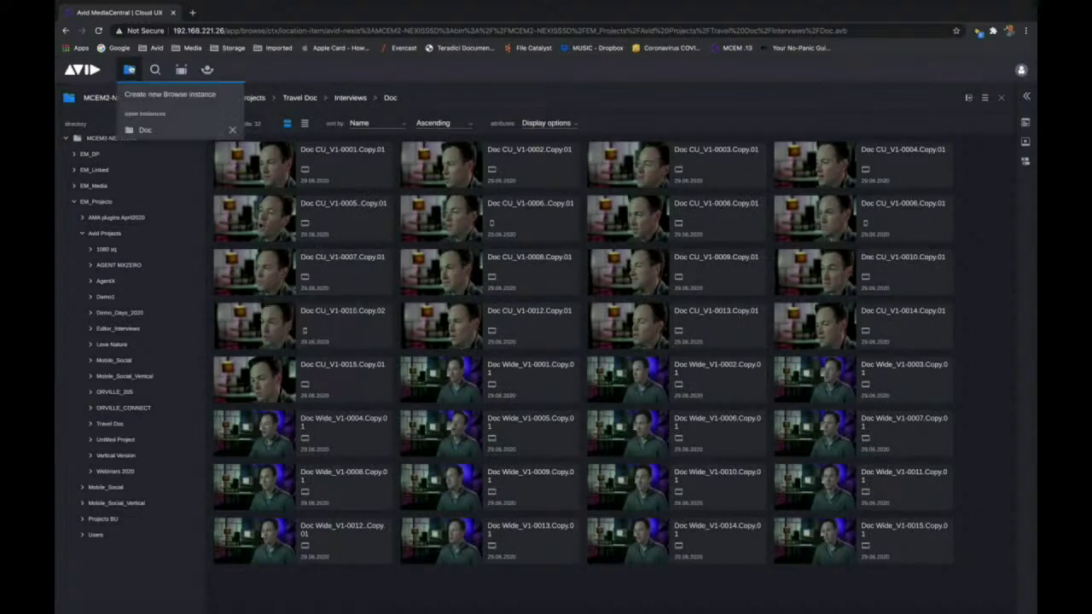
pyautogui.click(160, 95)
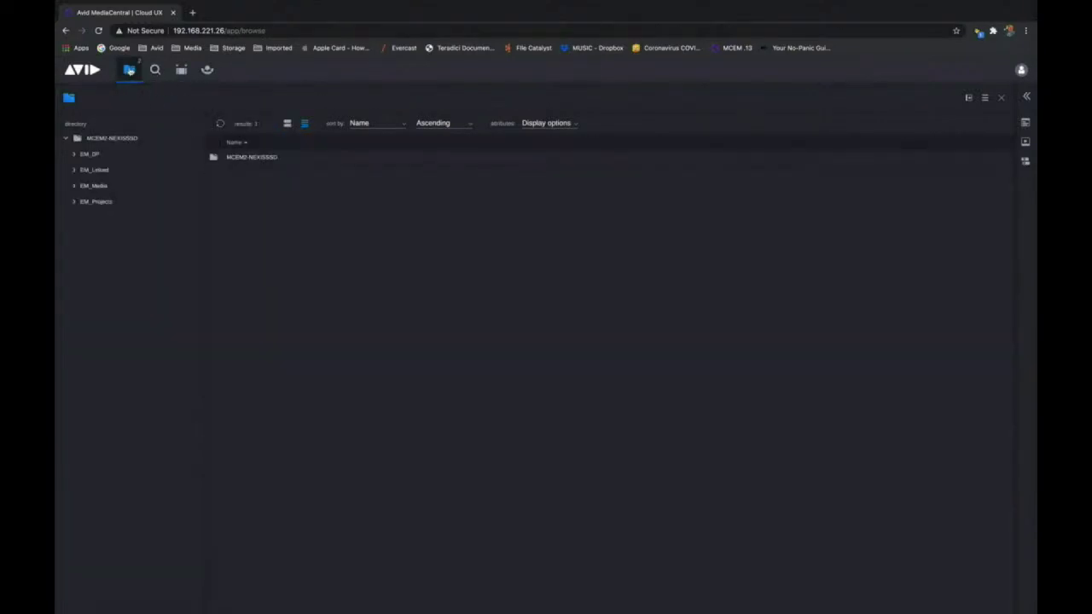
# - Dock the Doc bin browser as a narrow panel on the left
pyautogui.moveTo(130, 71)
pyautogui.mouseDown()
pyautogui.moveTo(114, 151)
pyautogui.moveTo(125, 75)
pyautogui.mouseUp()
pyautogui.click(131, 71)
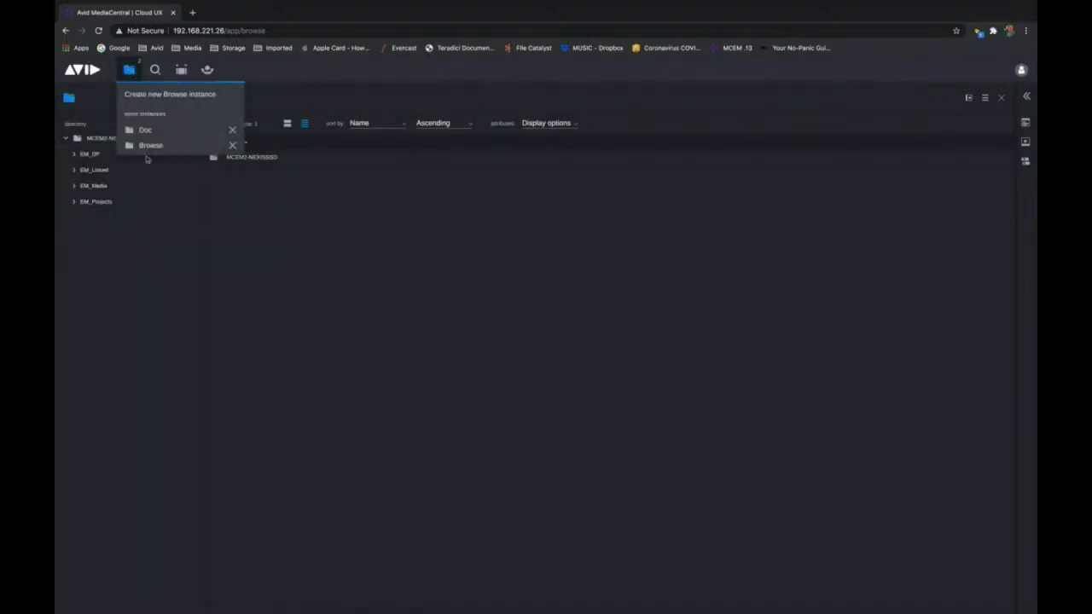
pyautogui.click(146, 130)
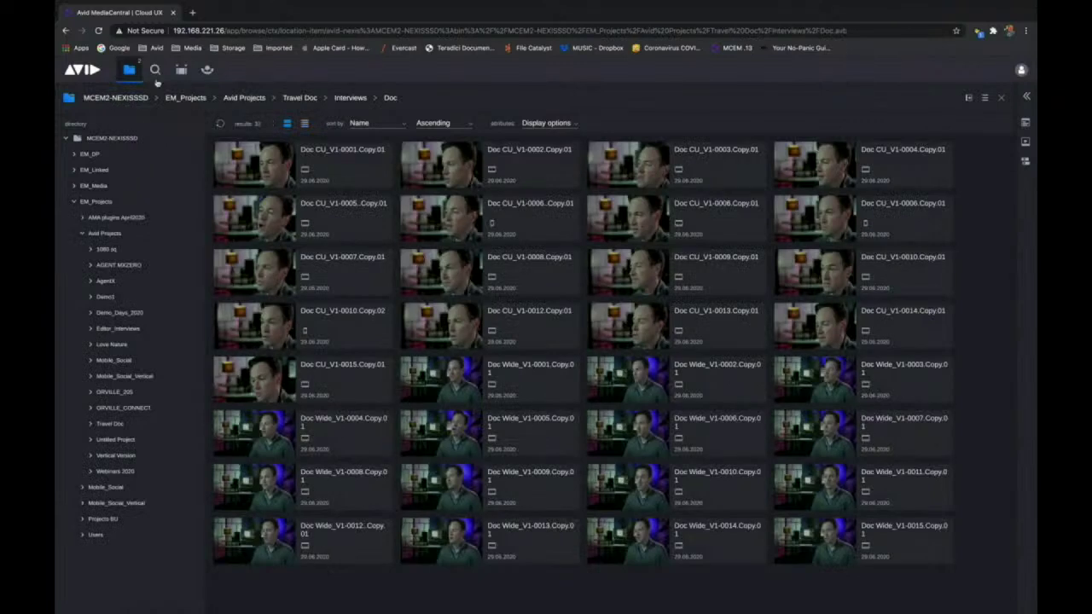
pyautogui.moveTo(134, 75); pyautogui.dragTo(134, 176)
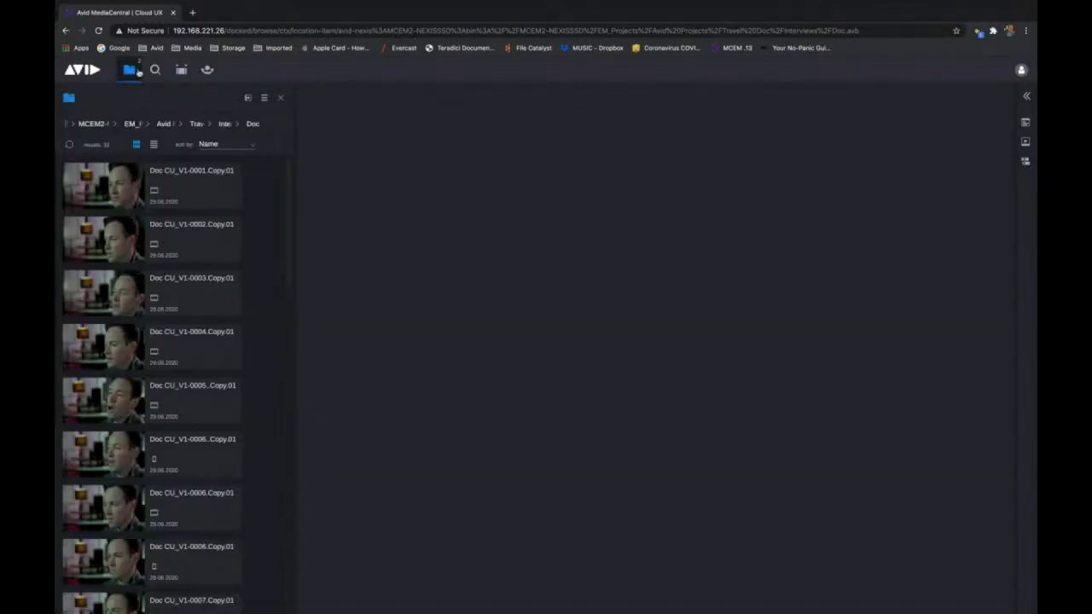
# - Open the second browser beside it and expand EM_Projects > Avid Projects
pyautogui.click(138, 73)
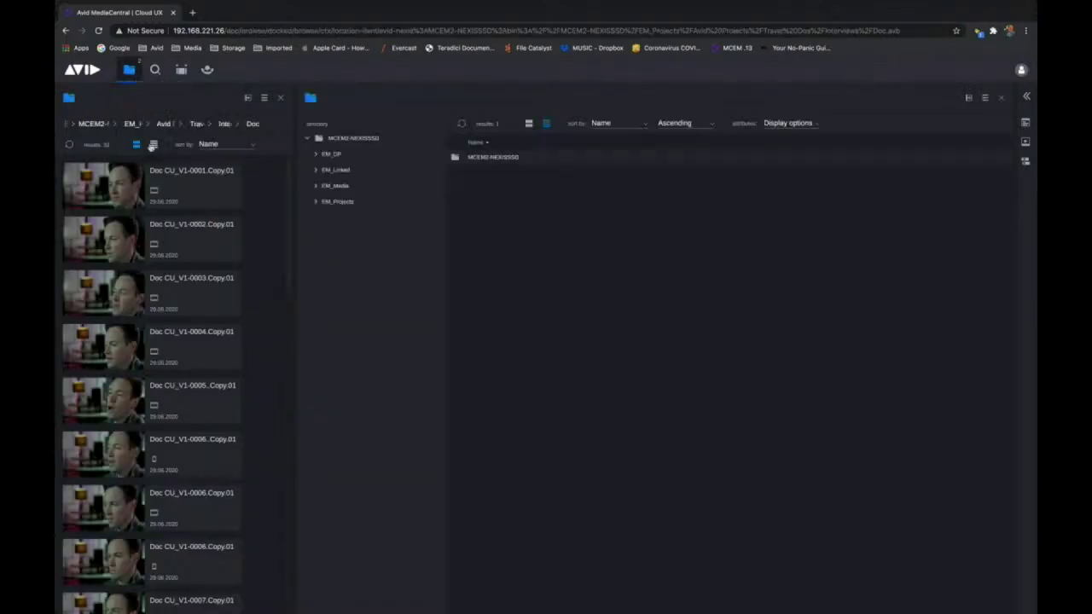
pyautogui.click(150, 145)
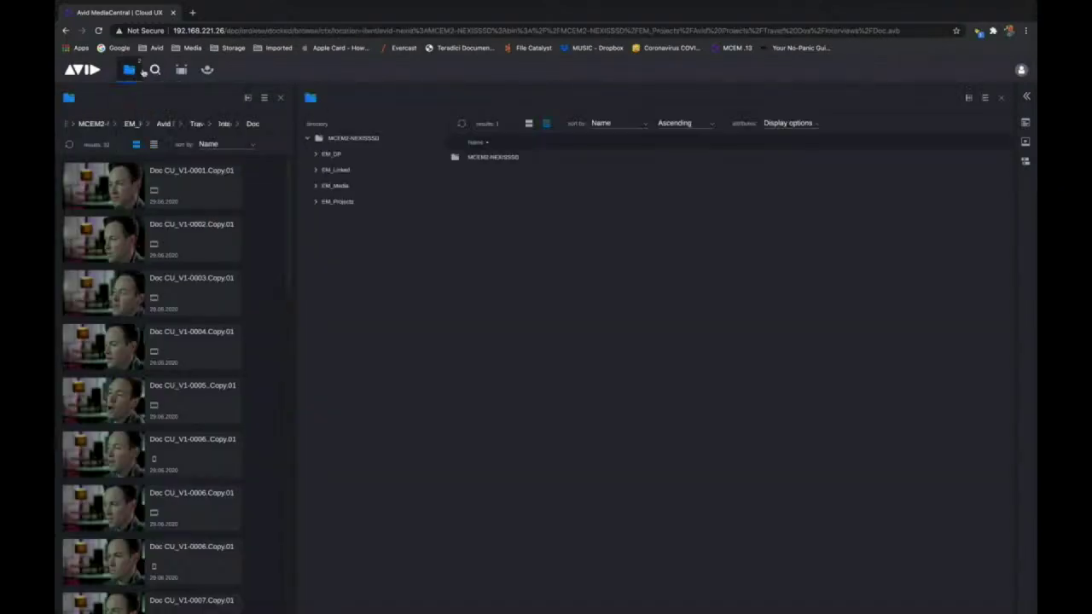
pyautogui.click(315, 202)
pyautogui.click(342, 233)
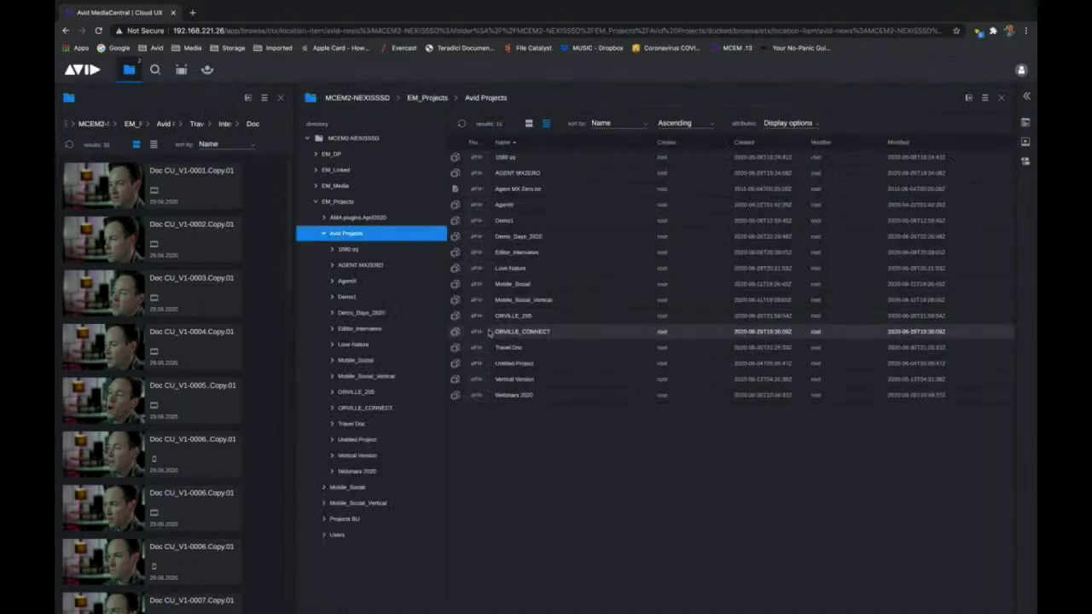
# - Open Travel Doc > Dailies on the right and return the left pane to Travel Doc
pyautogui.doubleClick(511, 331)
pyautogui.doubleClick(511, 174)
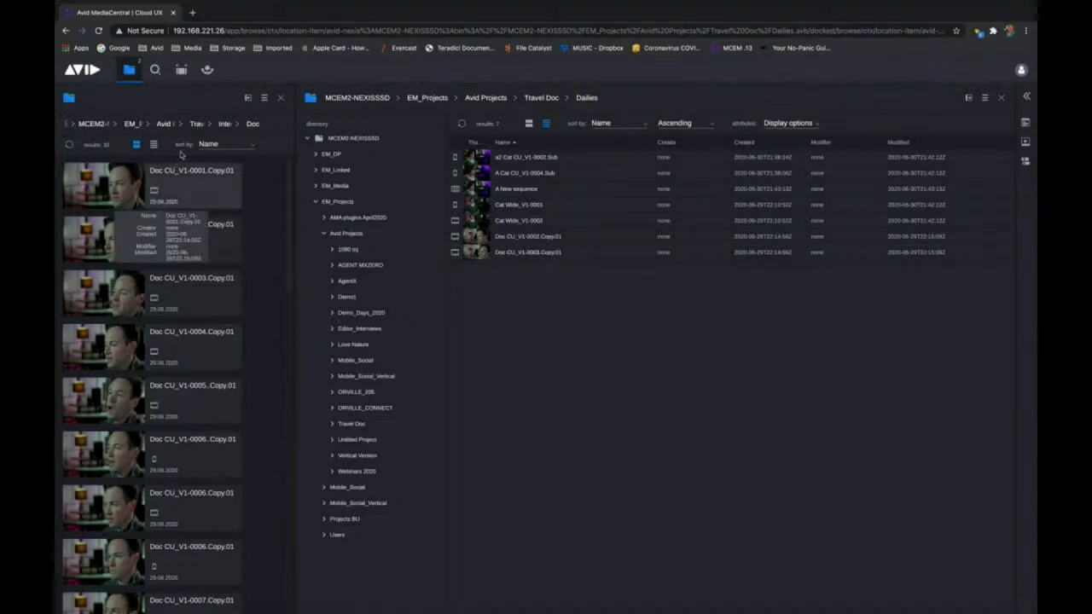
pyautogui.click(225, 124)
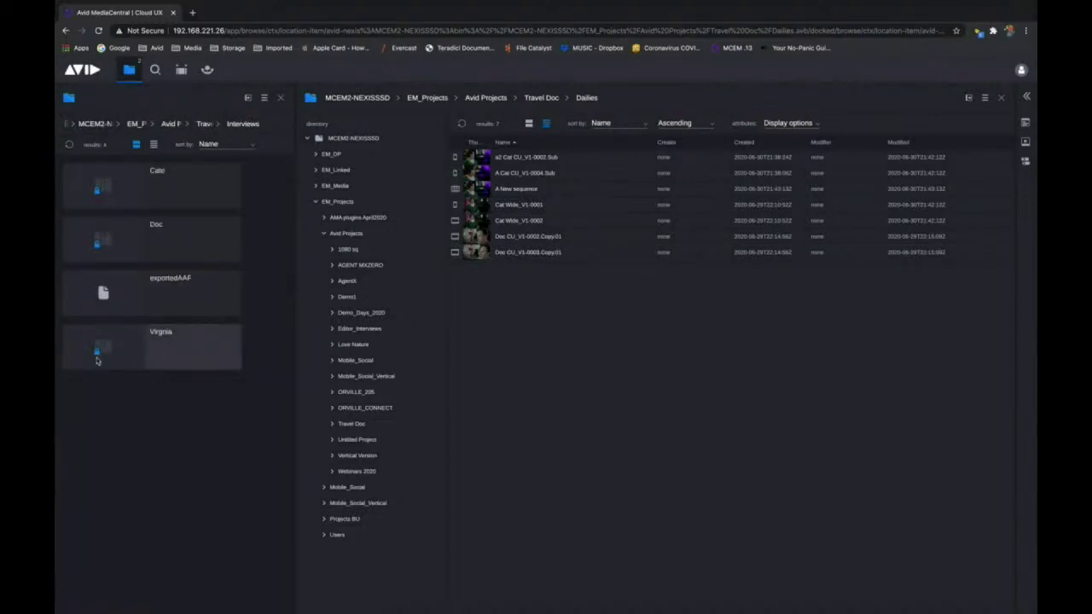
pyautogui.click(205, 123)
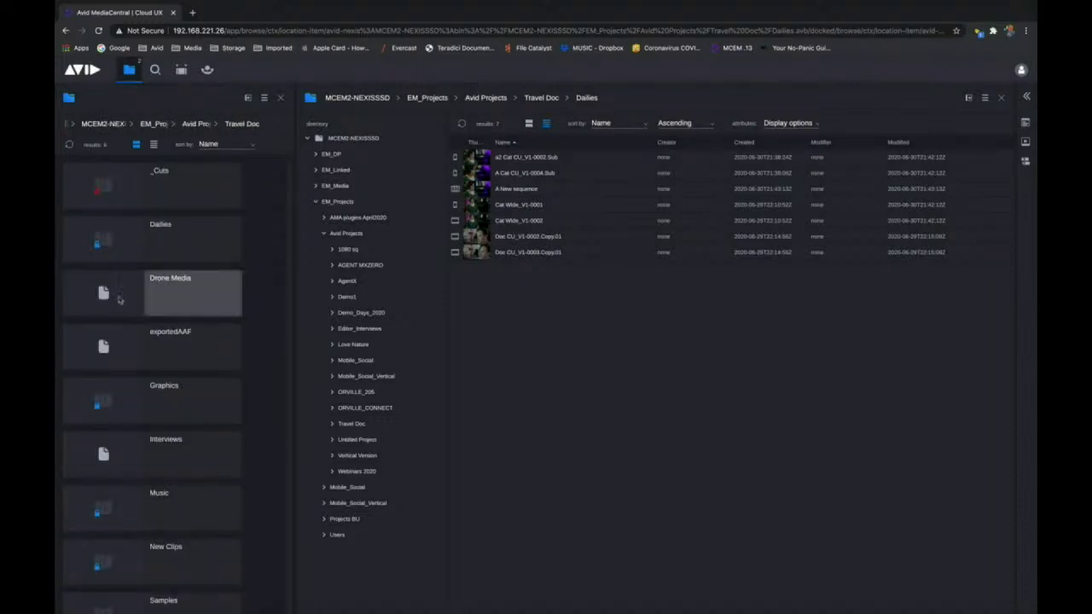
# - Drag Greece drone clips DJI_0117, 0123, 0124, 0136 and DJI_0191 into Dailies
pyautogui.doubleClick(121, 299)
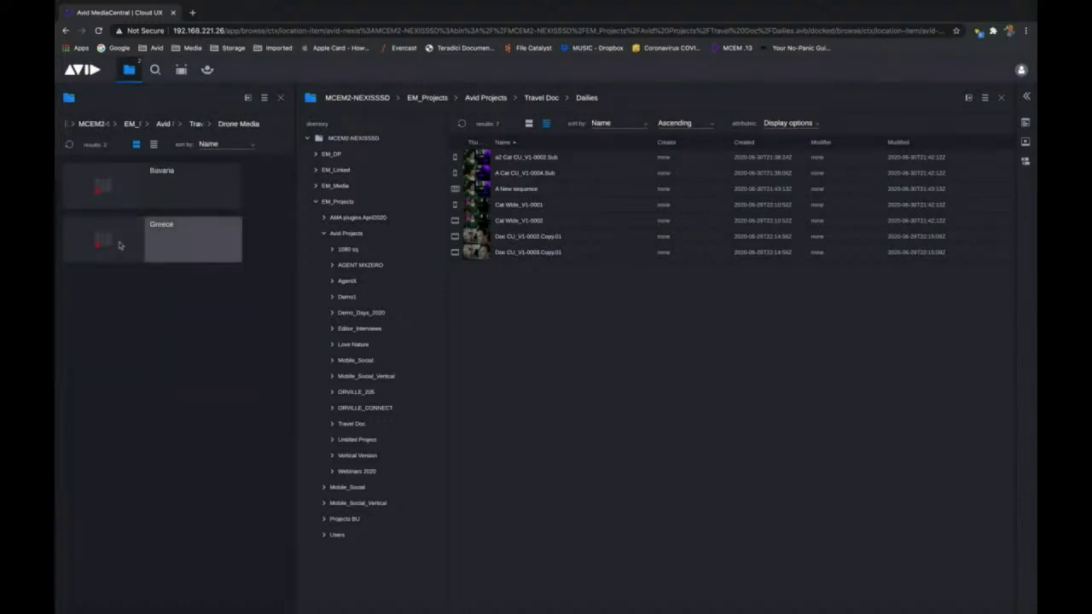
pyautogui.doubleClick(121, 246)
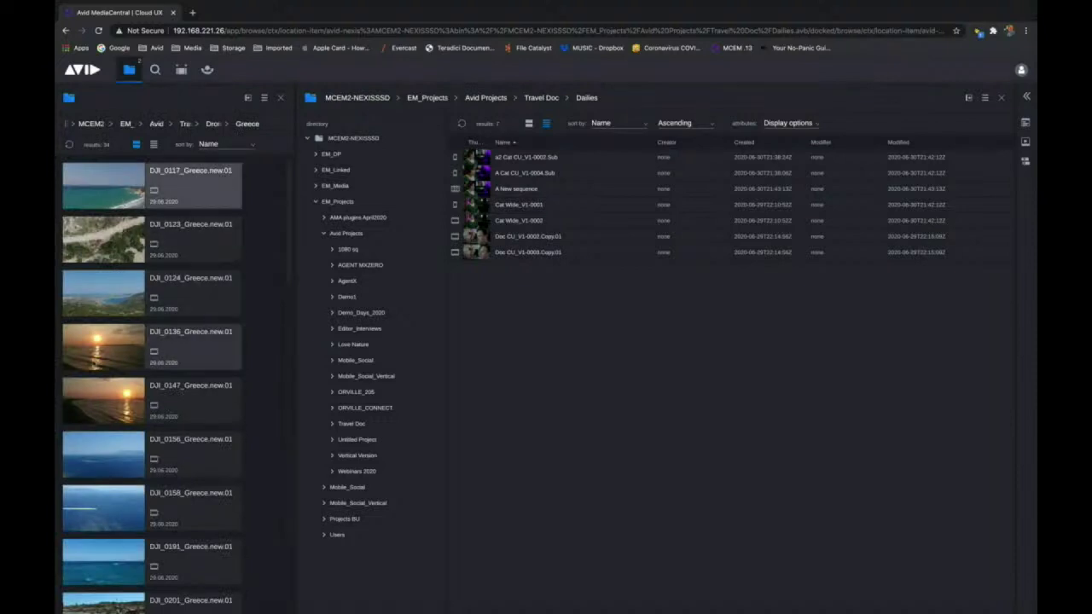
pyautogui.keyDown('shift'); pyautogui.click(107, 345); pyautogui.keyUp('shift')
pyautogui.moveTo(114, 182); pyautogui.dragTo(526, 370)
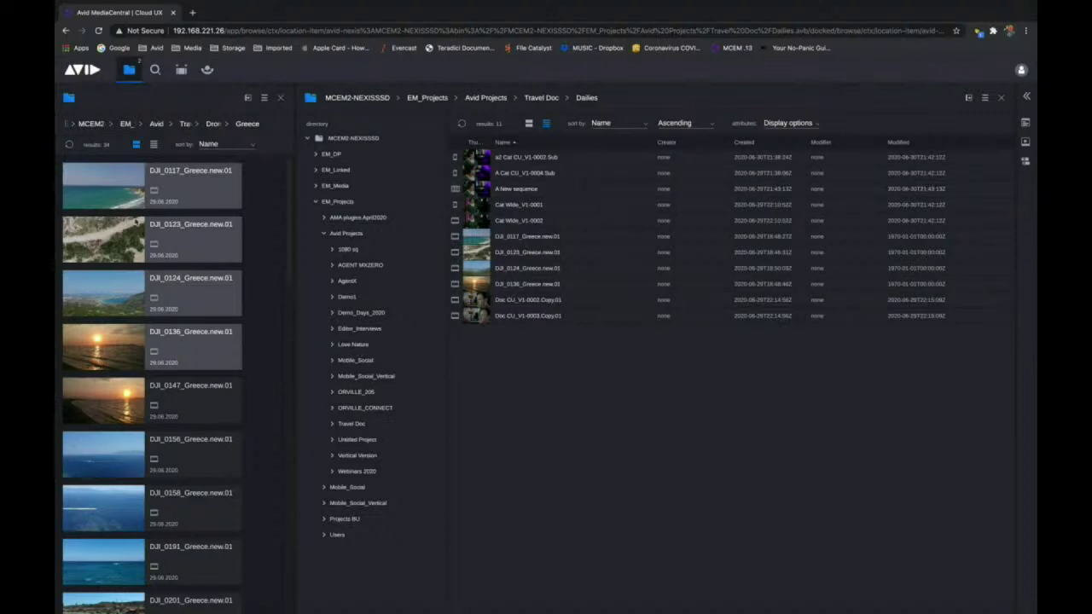
pyautogui.click(528, 124)
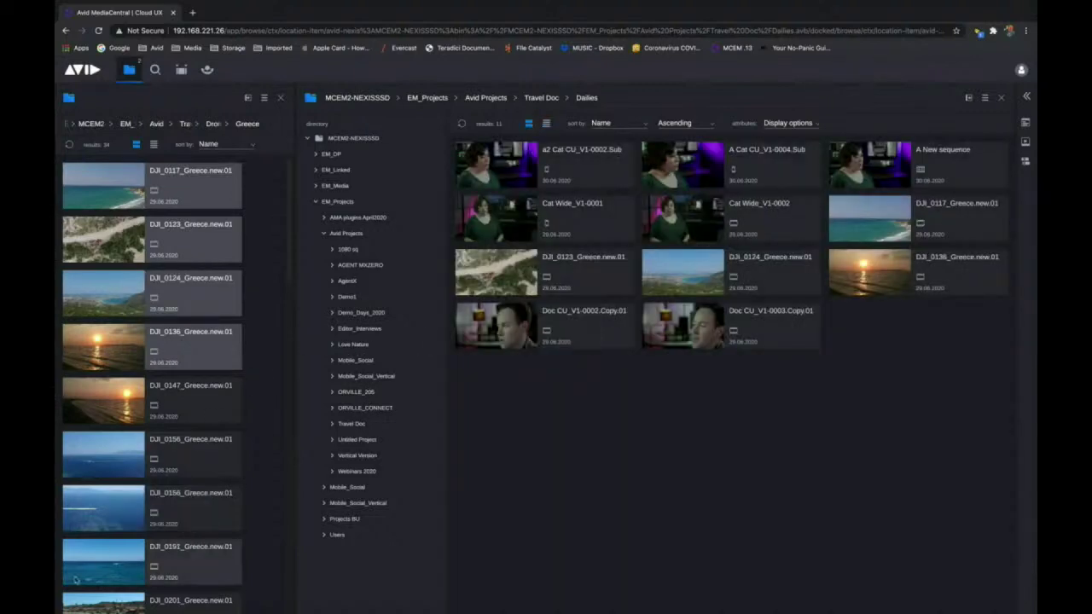
pyautogui.moveTo(105, 577); pyautogui.dragTo(614, 504)
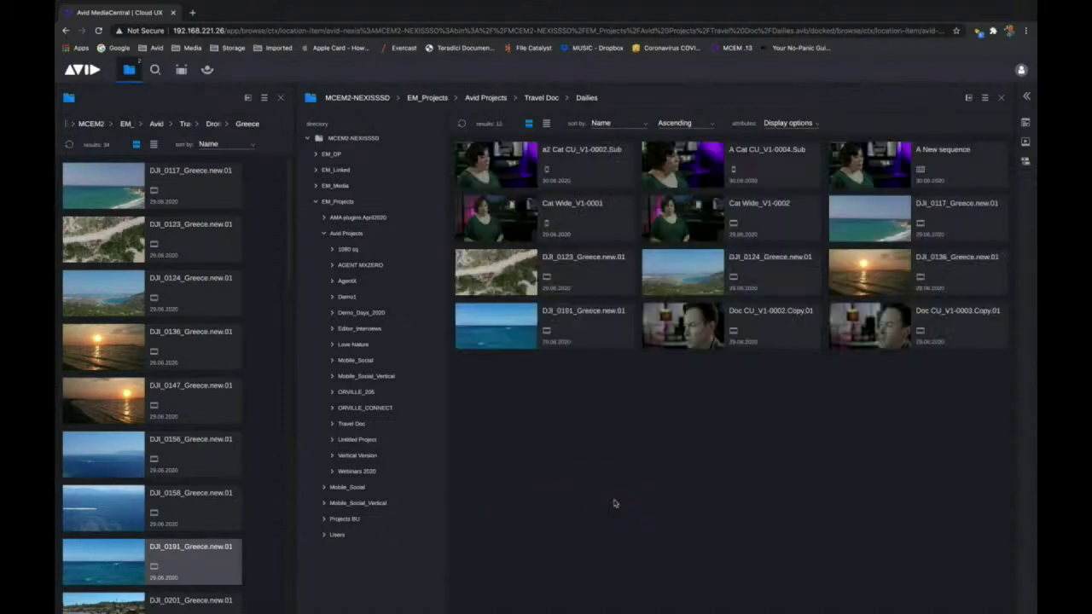
pyautogui.click(128, 69)
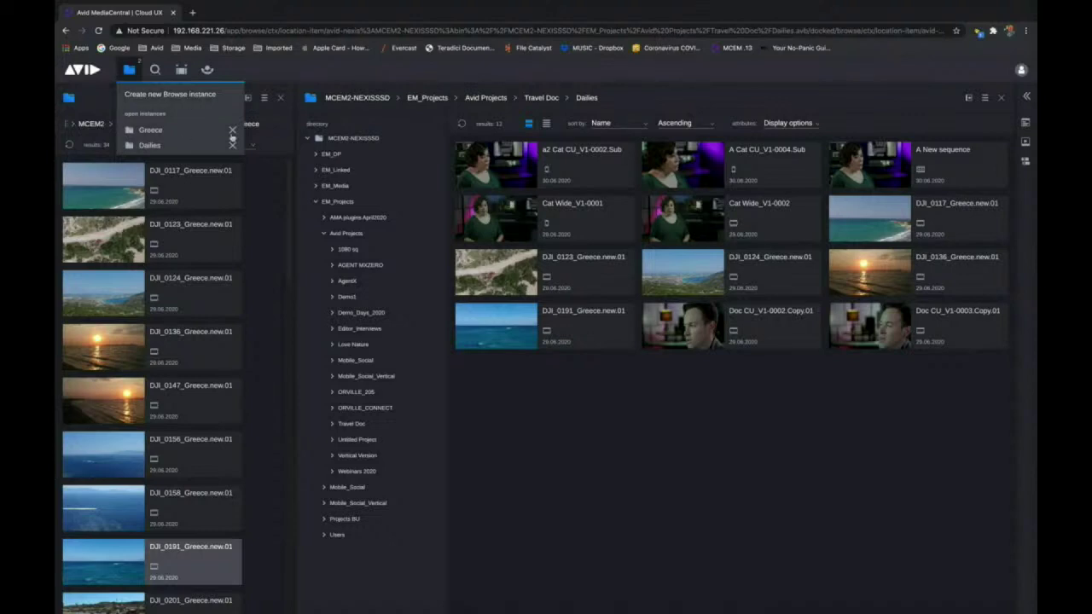
# - Close the Greece browse instance and switch to the Search view
pyautogui.click(232, 130)
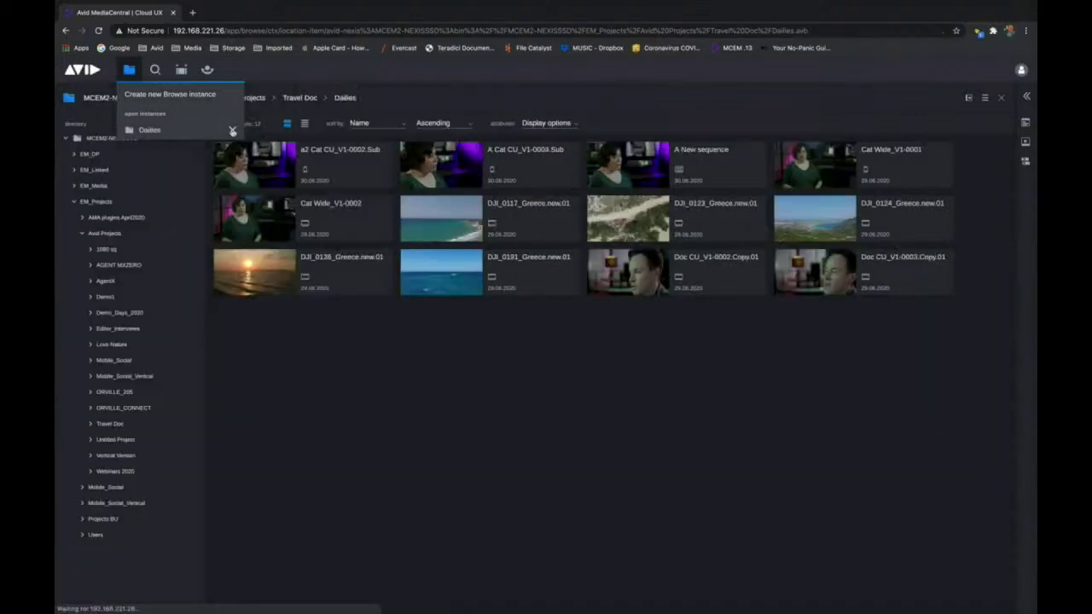
pyautogui.click(404, 399)
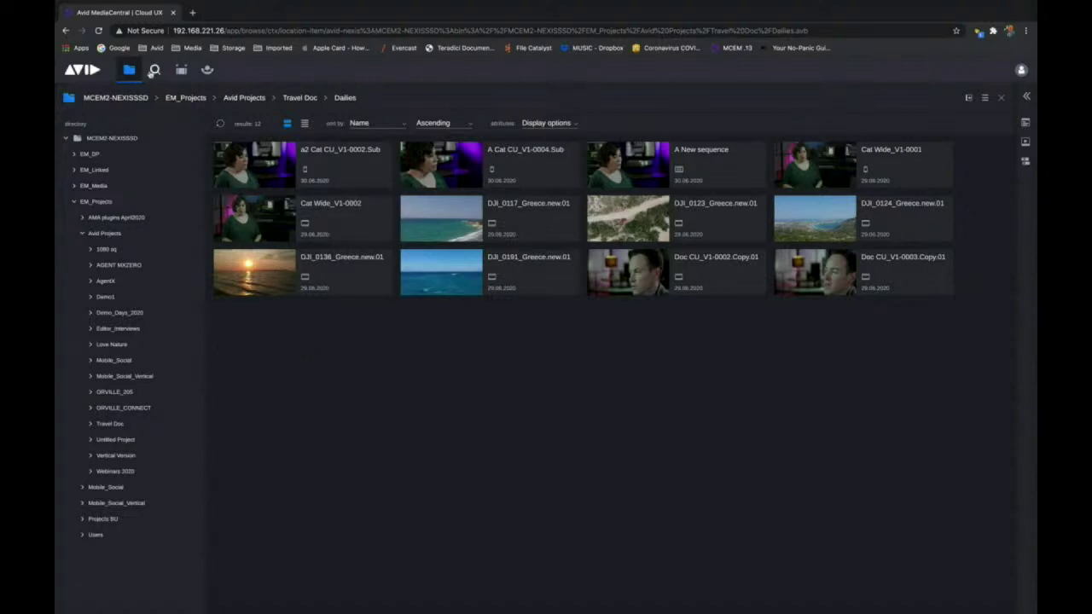
pyautogui.click(156, 70)
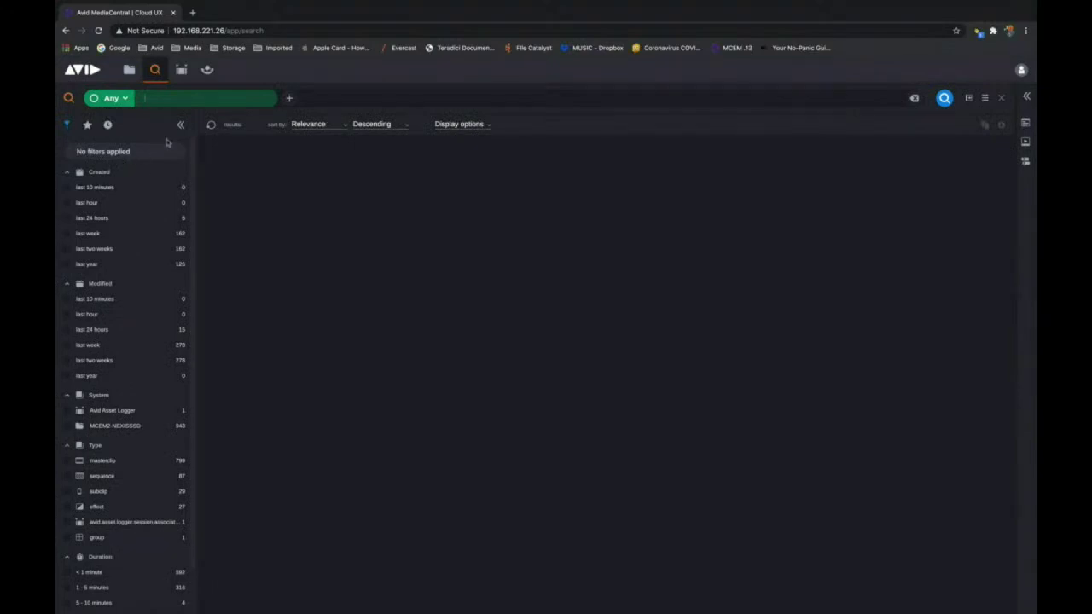
# - Run an Any search and toggle the masterclip and sequence Type filters off again
pyautogui.click(213, 127)
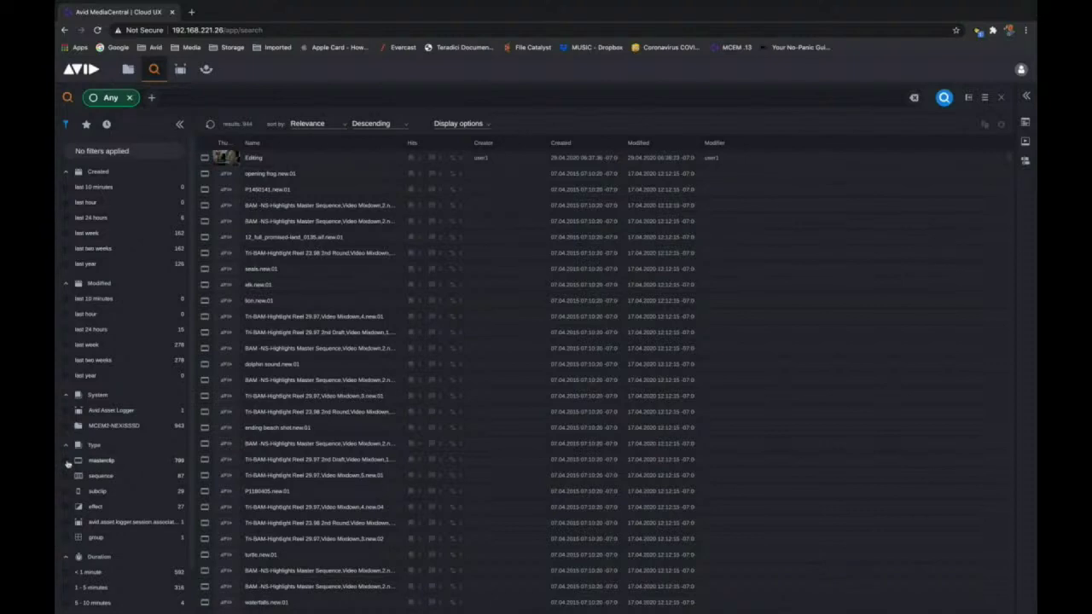
pyautogui.click(68, 461)
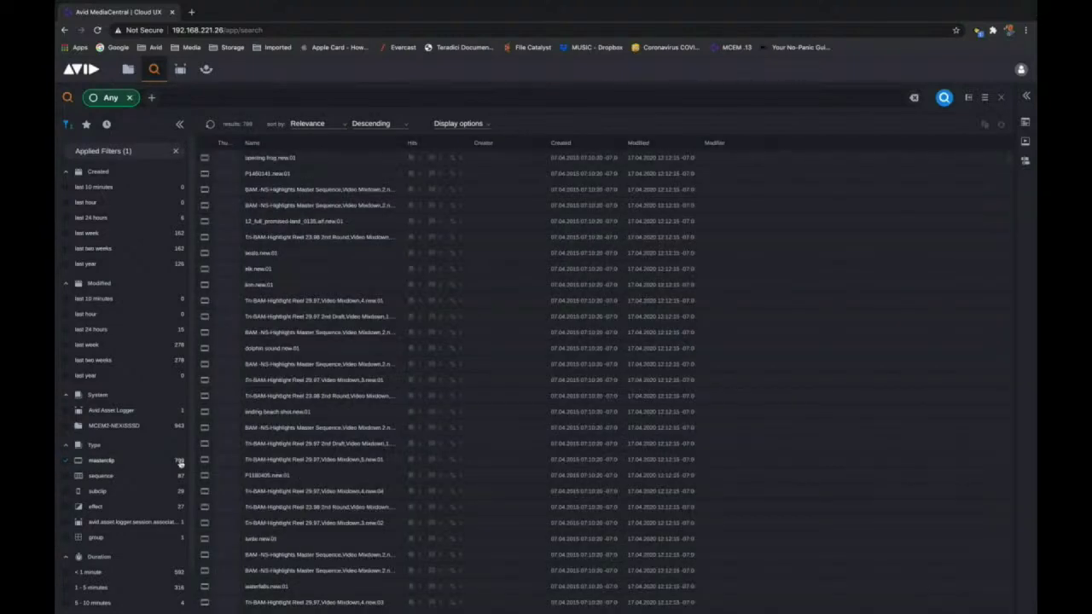
pyautogui.click(67, 477)
pyautogui.click(67, 461)
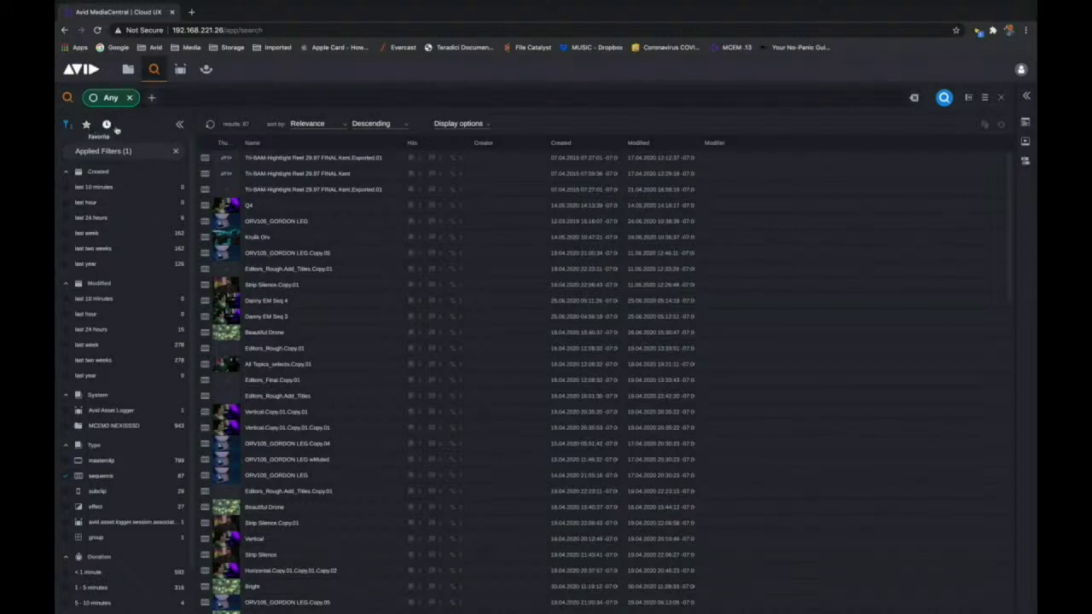
# - Check recent searches, then clear the remaining filter to list all 944 results
pyautogui.click(106, 123)
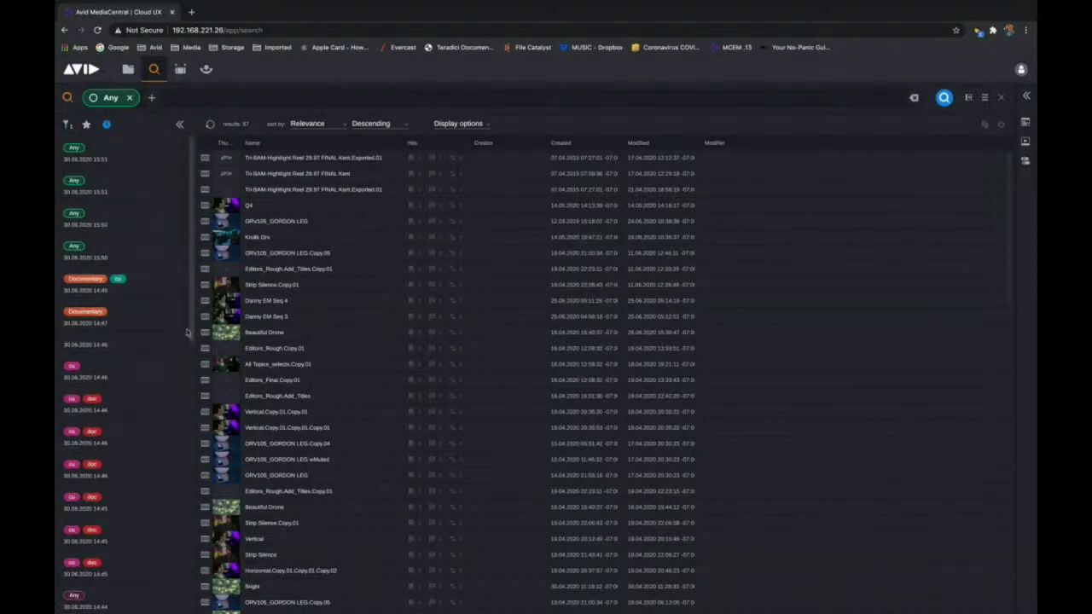
pyautogui.moveTo(193, 322)
pyautogui.mouseDown()
pyautogui.moveTo(185, 597)
pyautogui.moveTo(187, 337)
pyautogui.mouseUp()
pyautogui.click(67, 124)
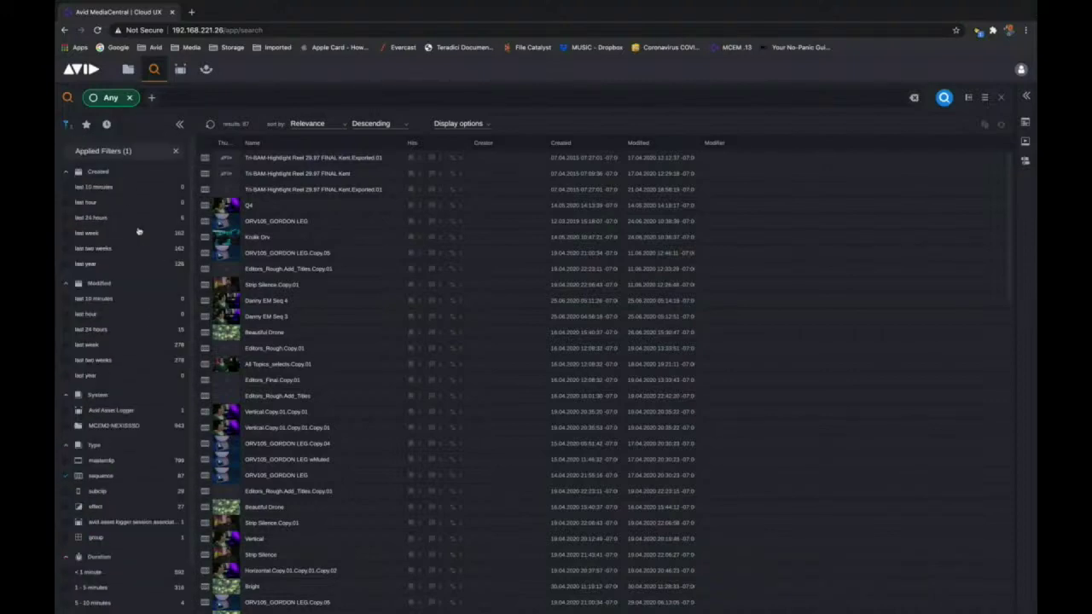
pyautogui.click(173, 154)
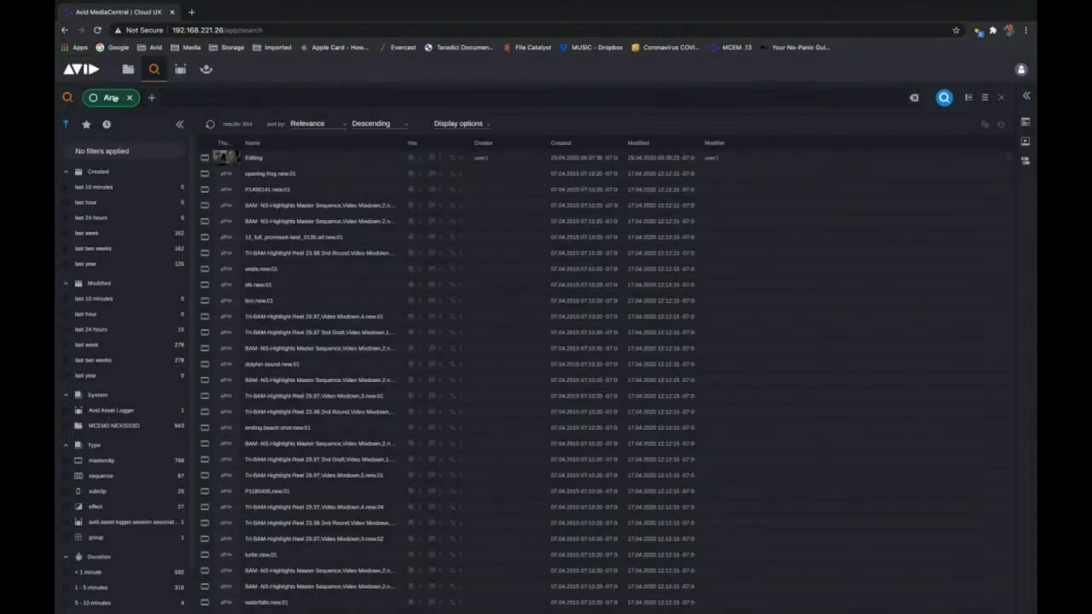
# - Search all assets for 'Cu', removing extra empty criteria, returning 224 results
pyautogui.click(112, 98)
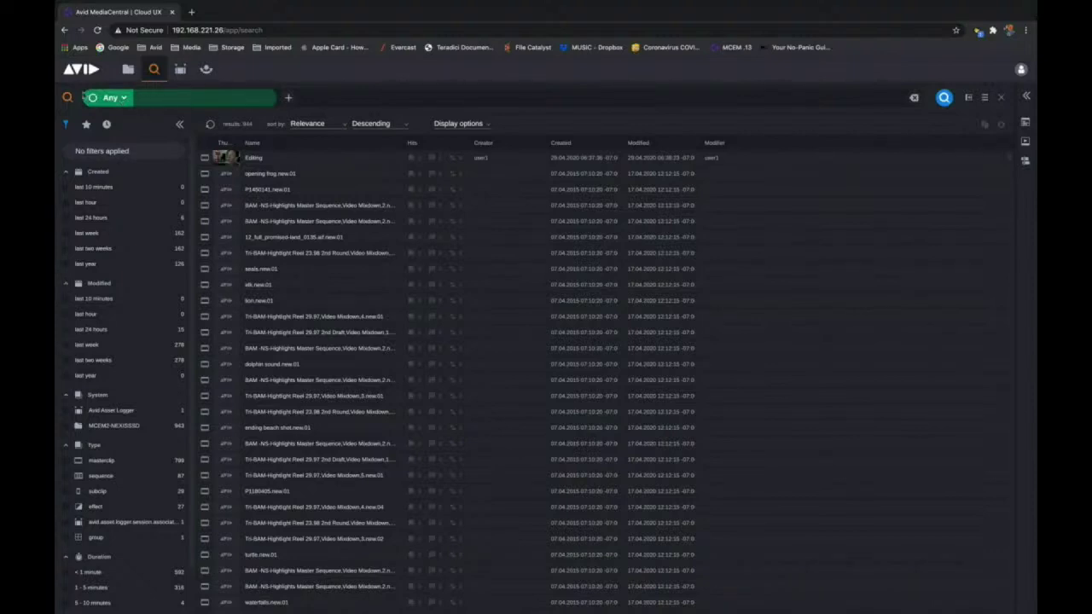
pyautogui.click(288, 99)
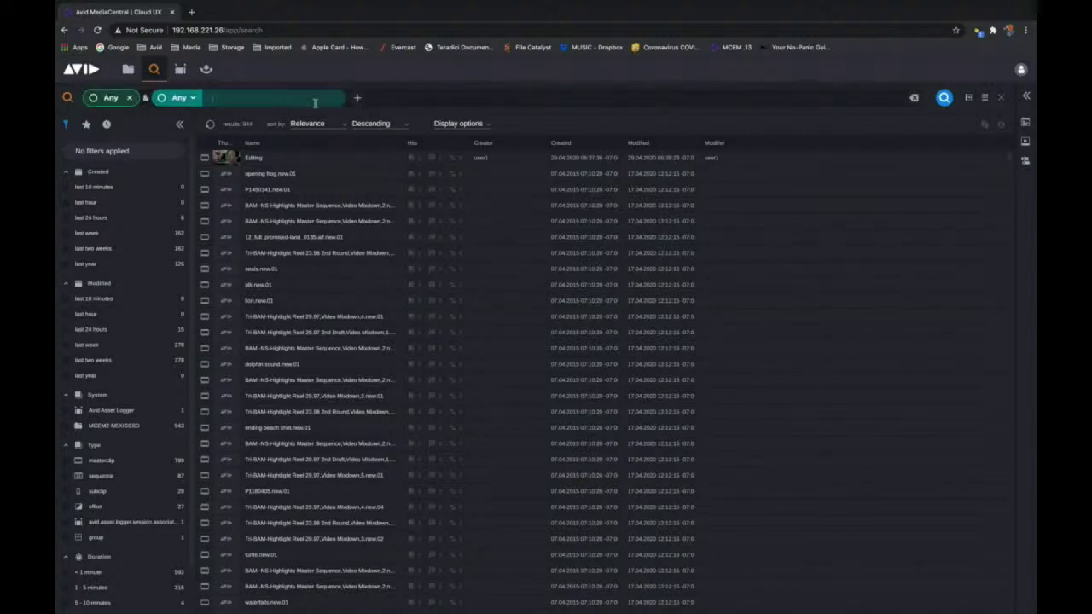
pyautogui.click(357, 98)
pyautogui.click(425, 99)
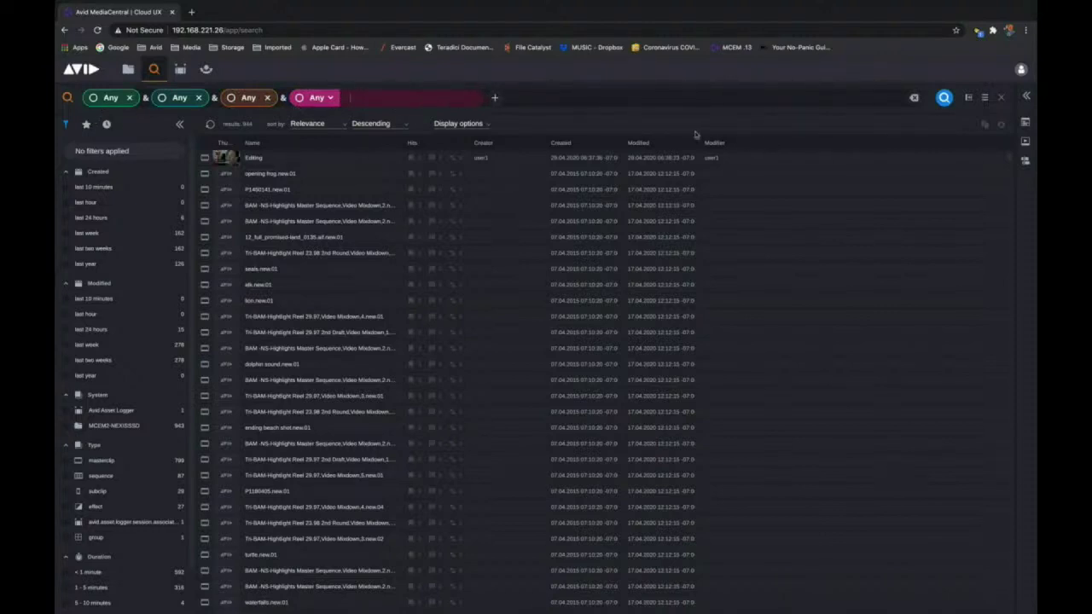
pyautogui.click(267, 97)
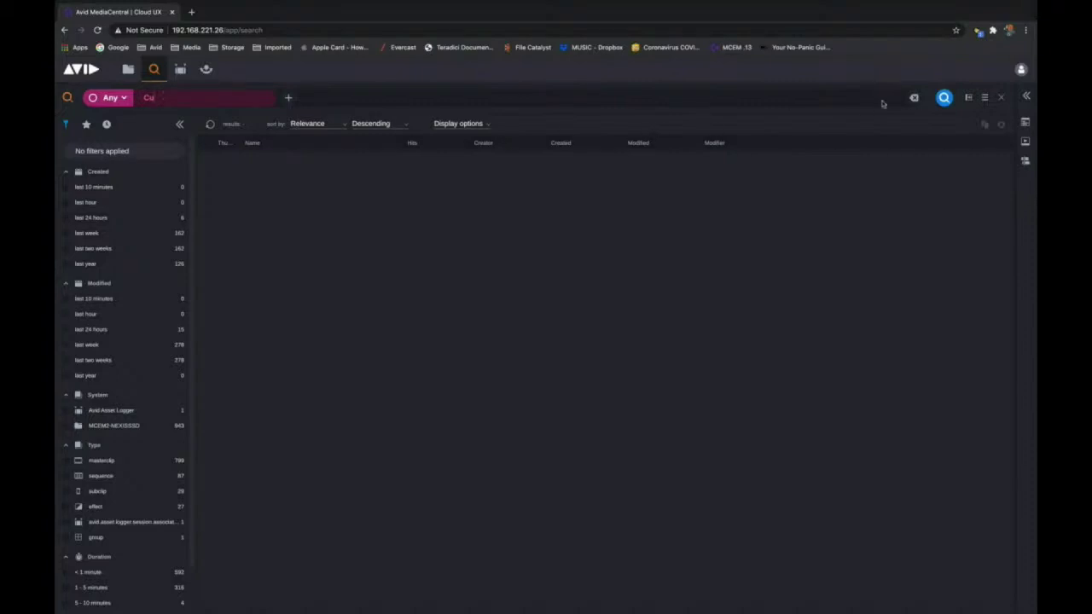
pyautogui.click(943, 98)
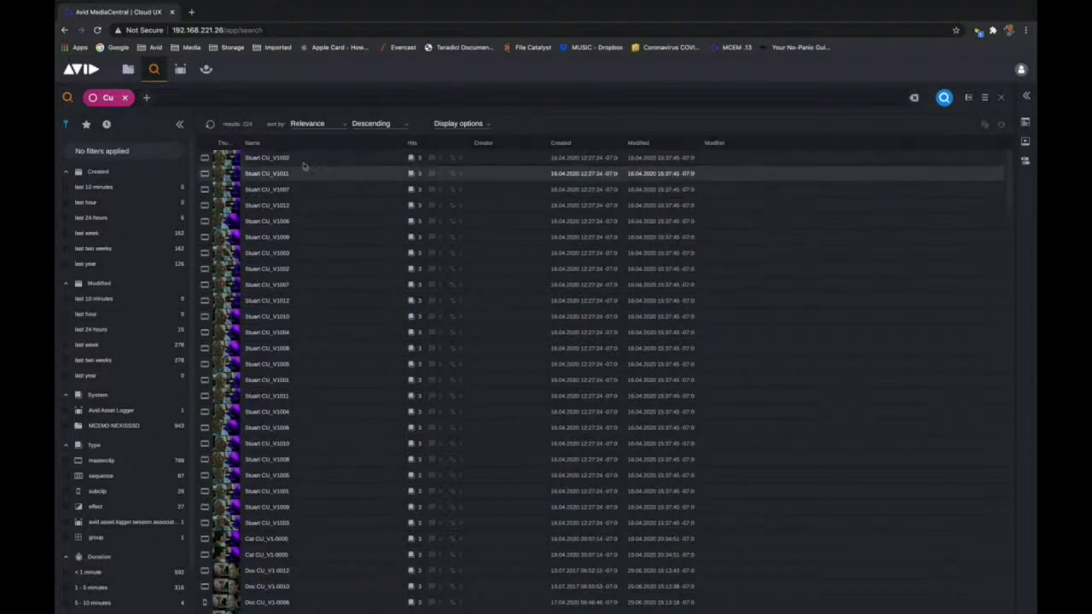
# - Load Stuart CU_V1002 in a widened player and scroll its Hits showing Cu in Name and Source File
pyautogui.doubleClick(420, 160)
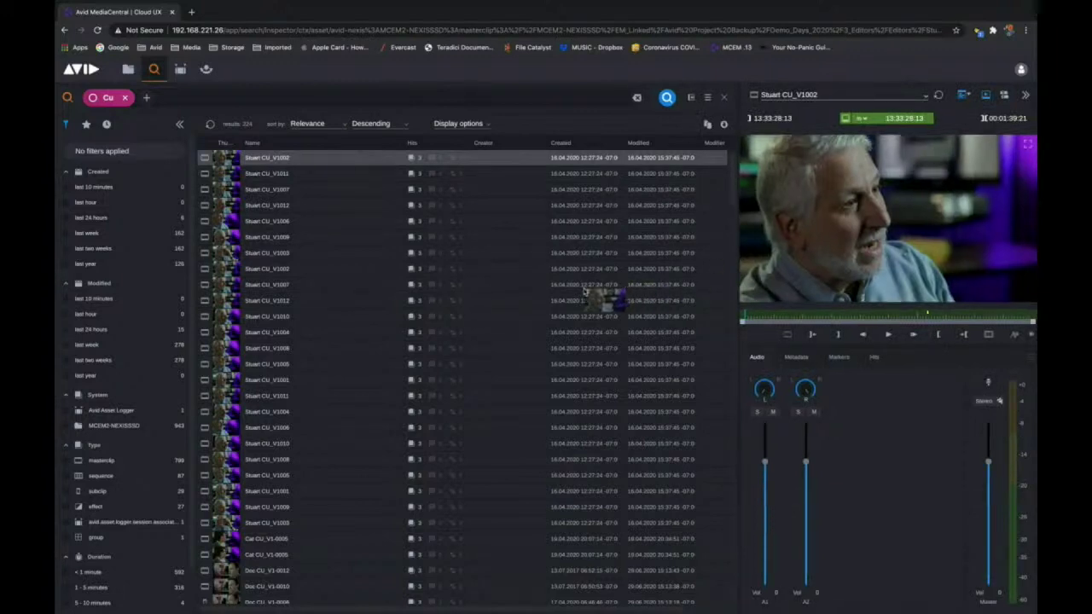
pyautogui.moveTo(738, 264); pyautogui.dragTo(552, 275)
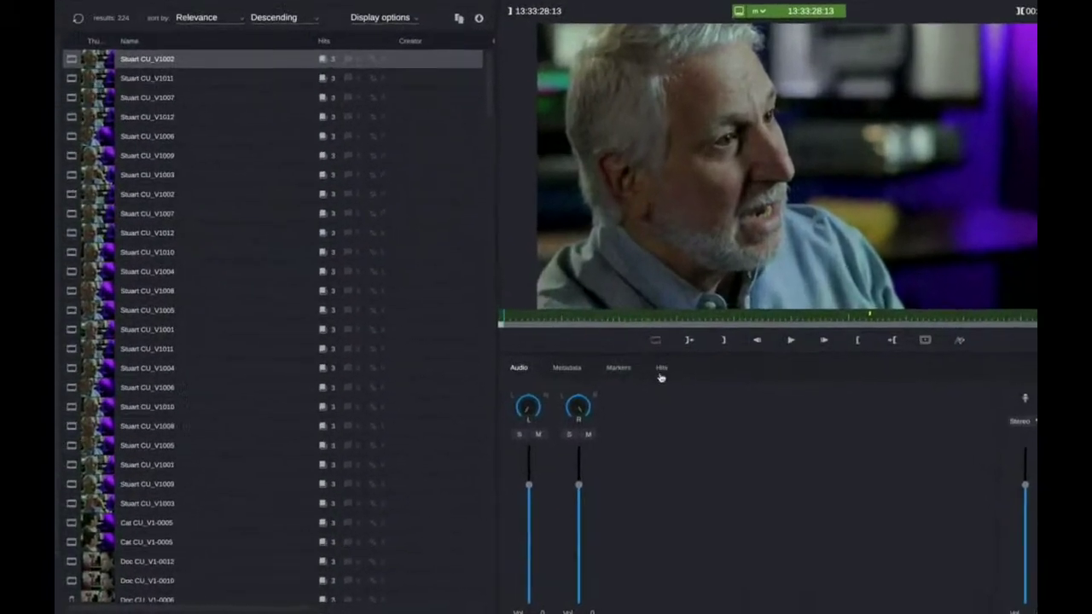
pyautogui.click(689, 356)
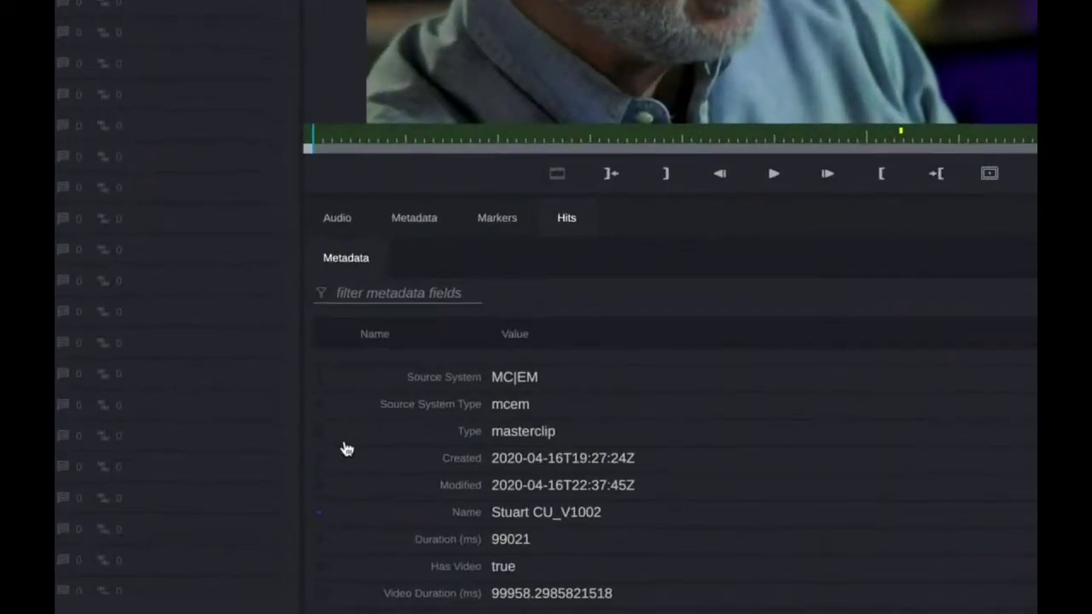
pyautogui.scroll(-5, 358, 446)
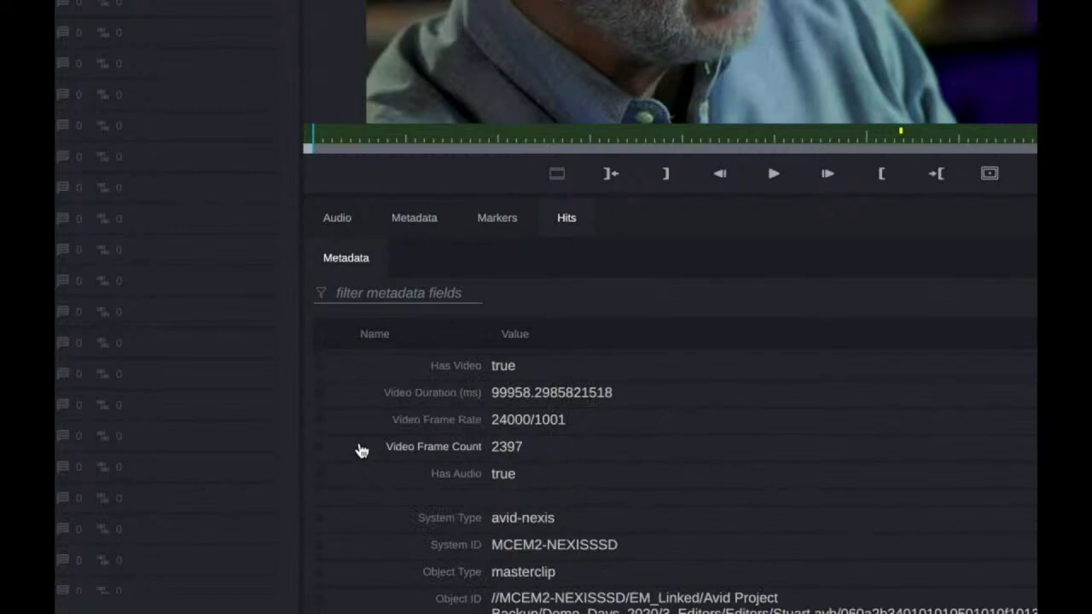
pyautogui.scroll(5, 362, 451)
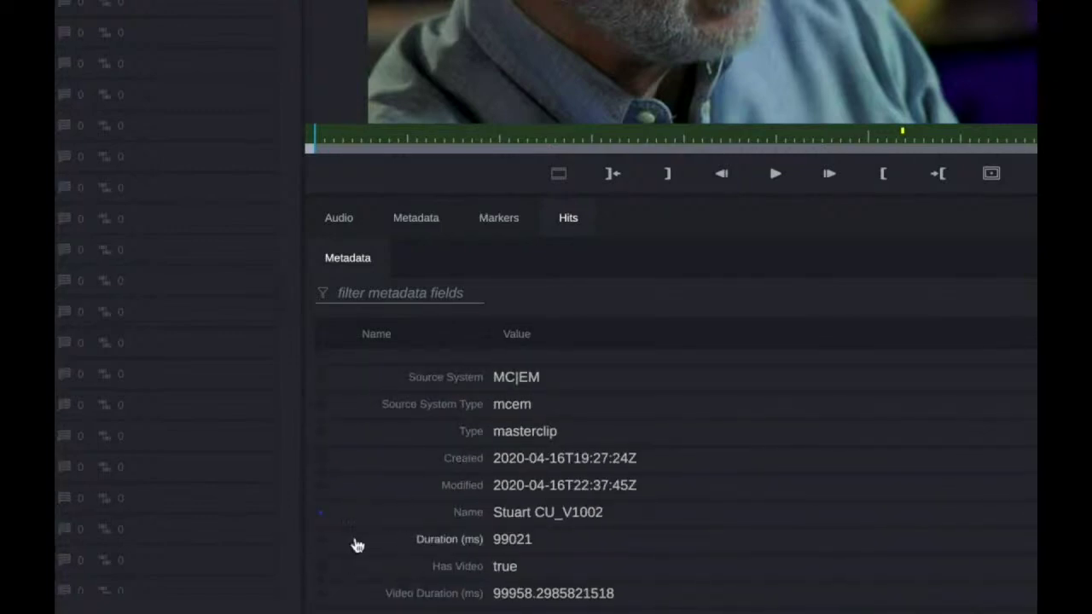
pyautogui.moveTo(322, 517)
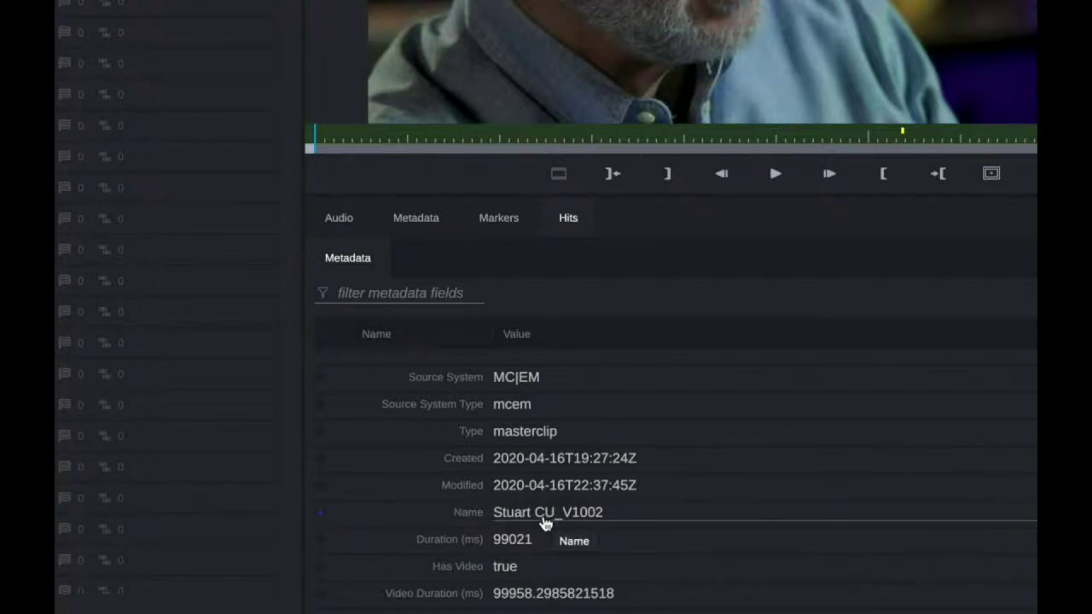
pyautogui.scroll(-5, 546, 520)
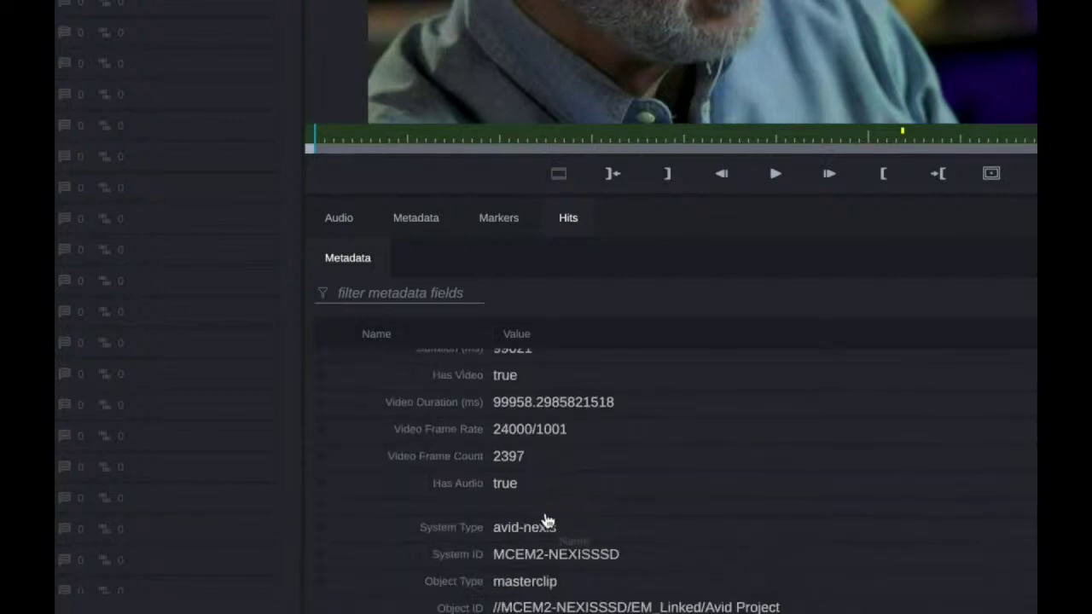
pyautogui.scroll(-8, 549, 518)
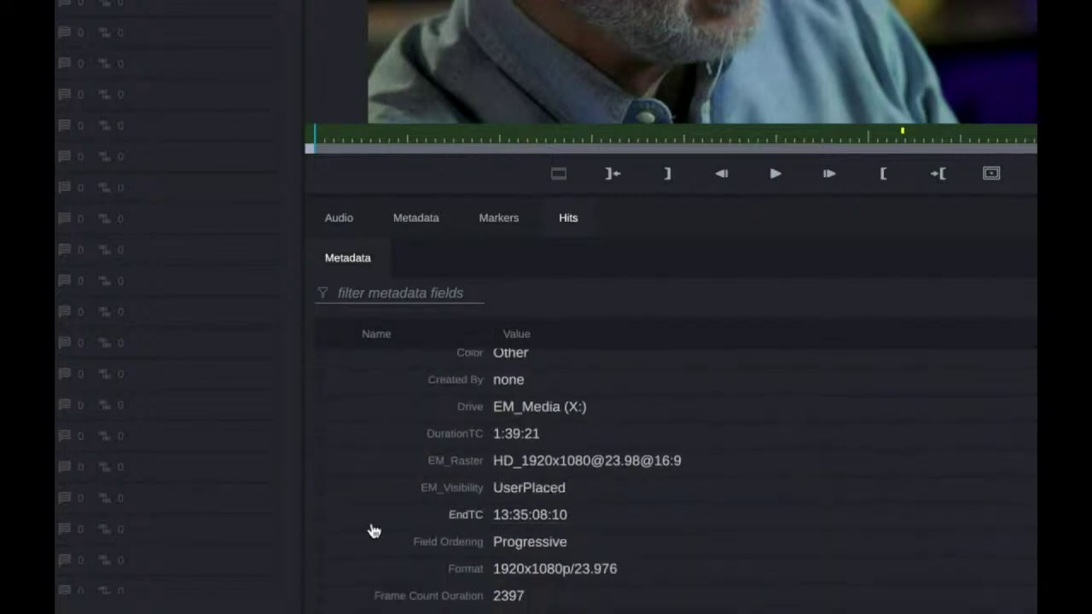
pyautogui.scroll(-3, 358, 533)
pyautogui.scroll(-5, 341, 537)
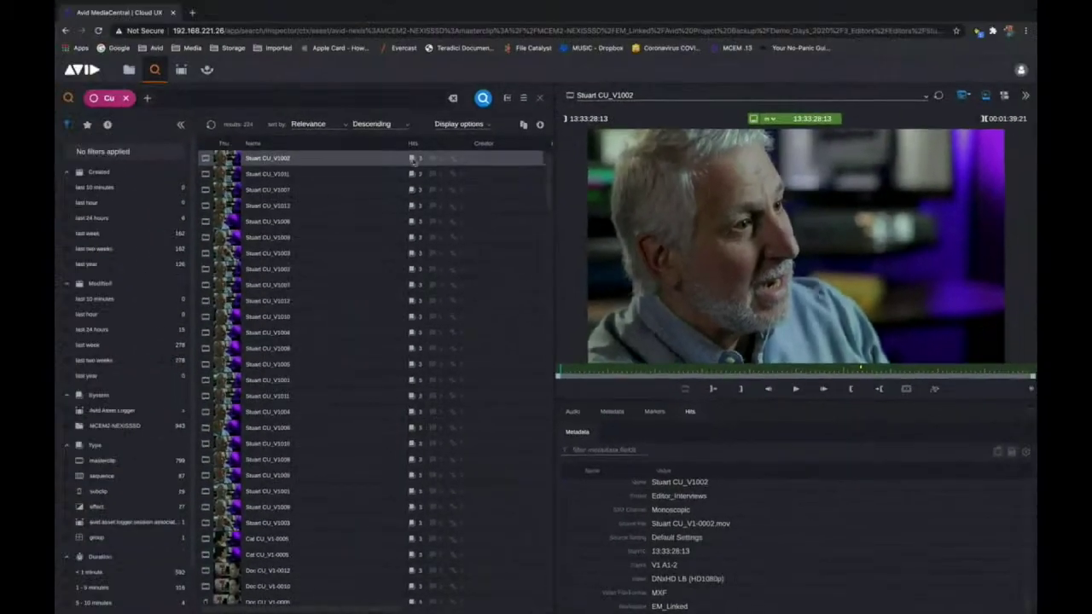
# - Add a Kim criterion to the Cu search, load Kim CU_V1-0001.new.01.Copy.01, and open Cu's search-type choices
pyautogui.click(146, 100)
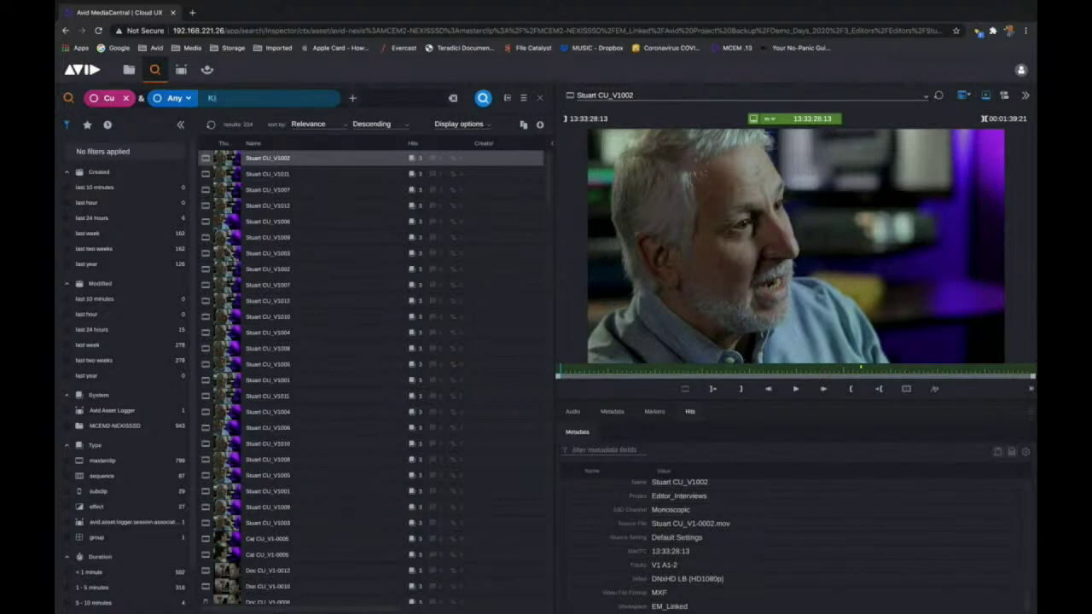
pyautogui.click(483, 99)
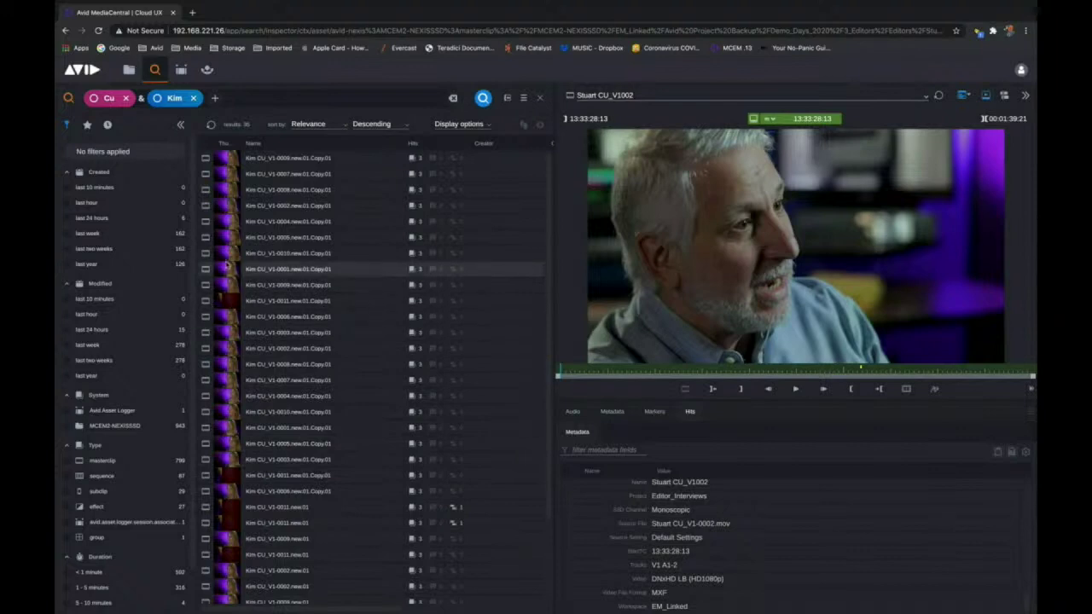
pyautogui.click(227, 269)
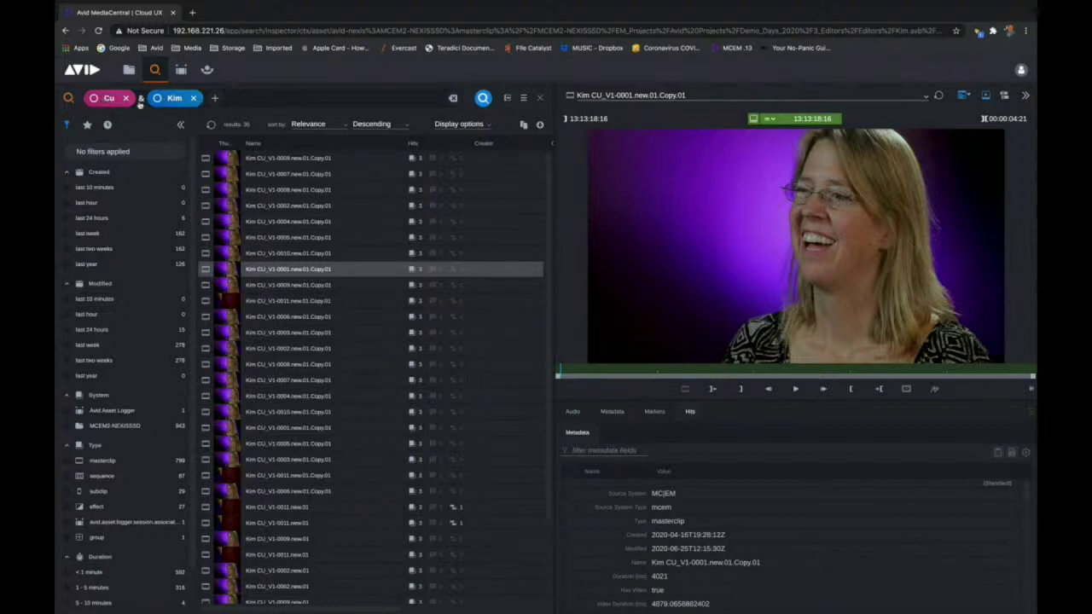
pyautogui.click(108, 98)
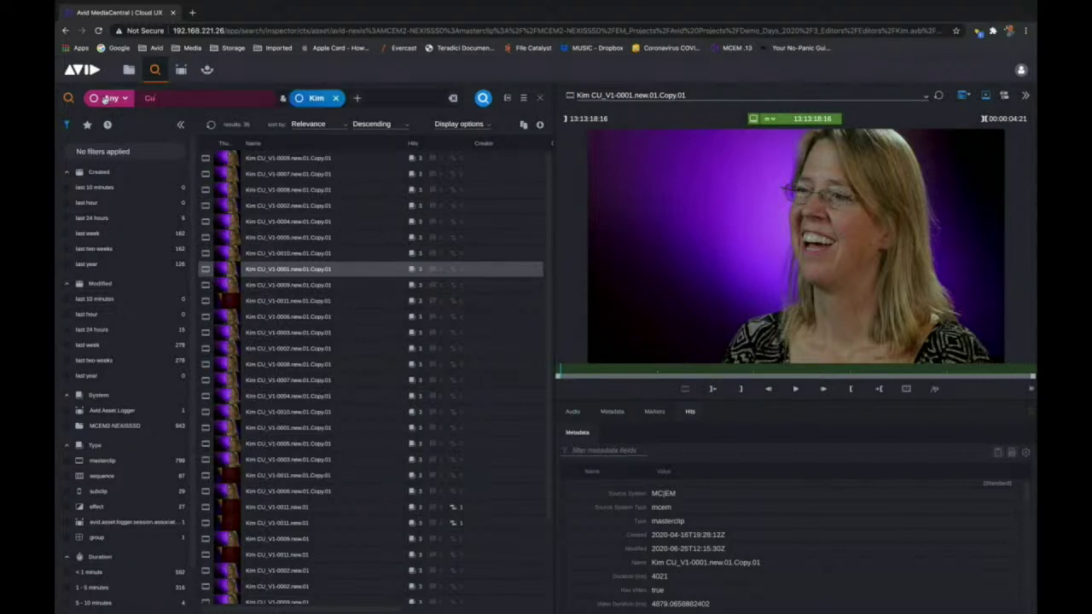
pyautogui.click(95, 99)
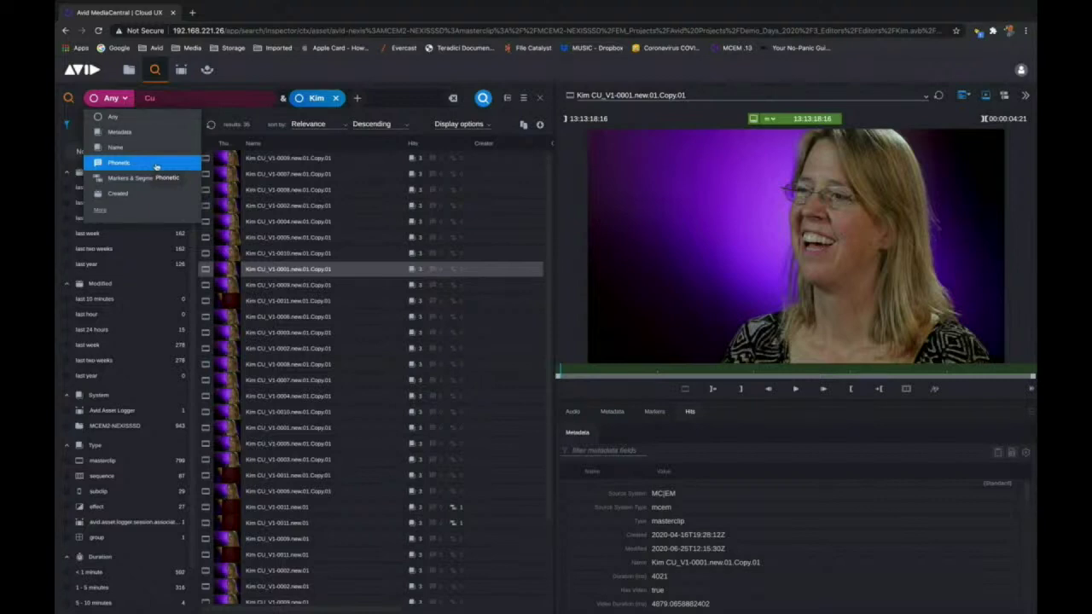
# - Replace Kim and Cu with a Phonetic search for 'Documentary' and load Kim CU_V1-0004.new.01.Copy.01
pyautogui.click(336, 99)
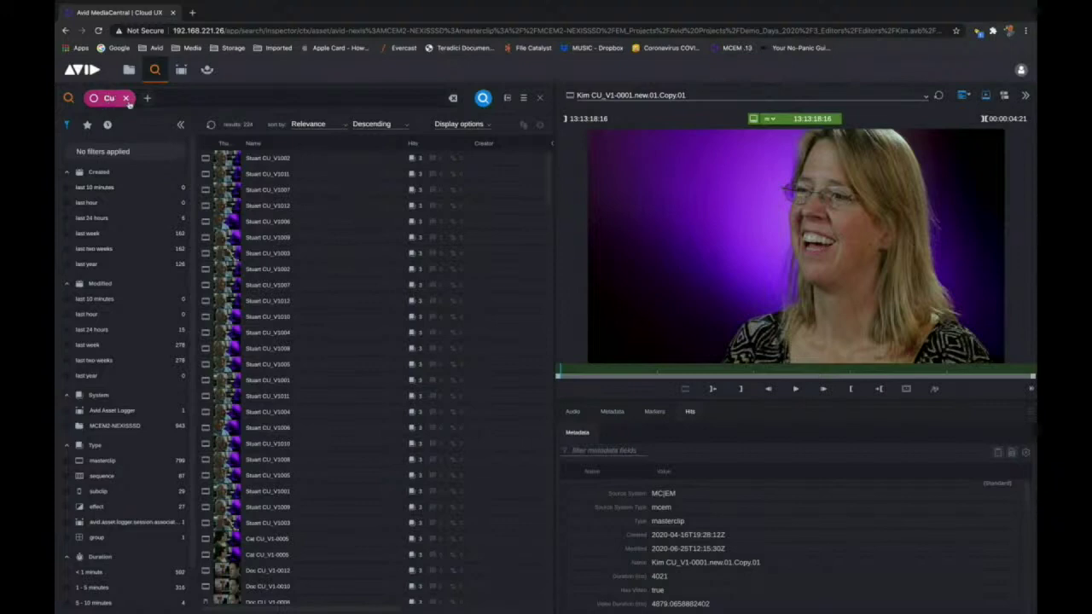
pyautogui.click(125, 98)
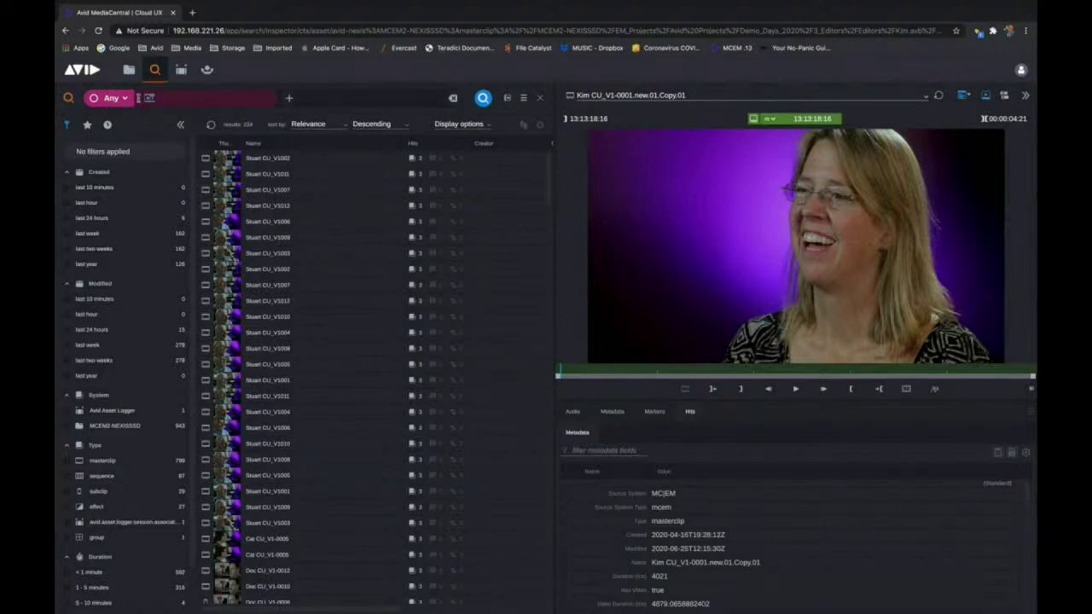
pyautogui.write('Documentary')
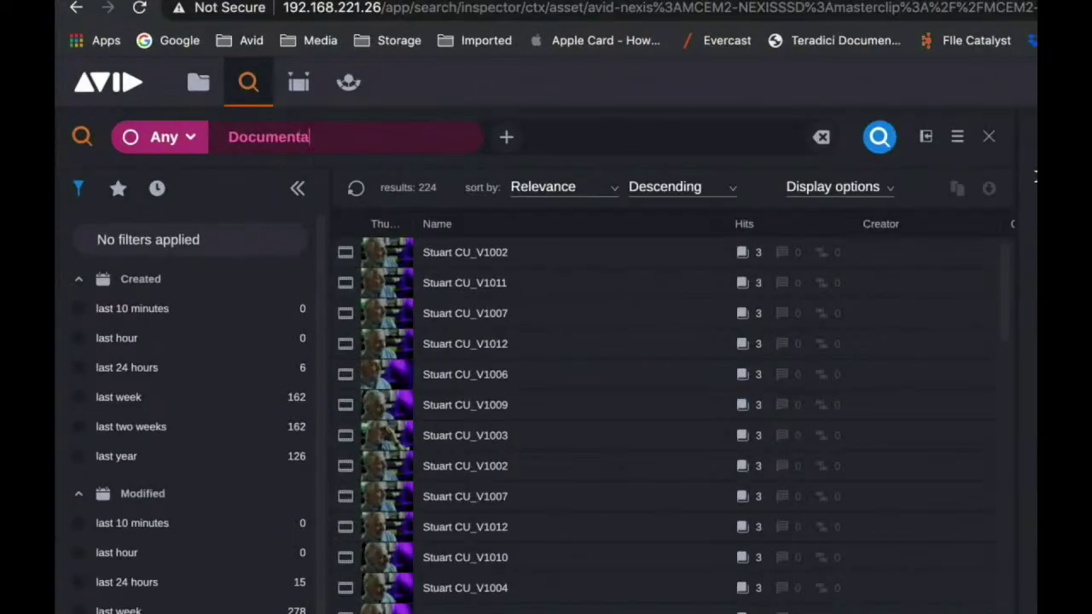
pyautogui.click(142, 141)
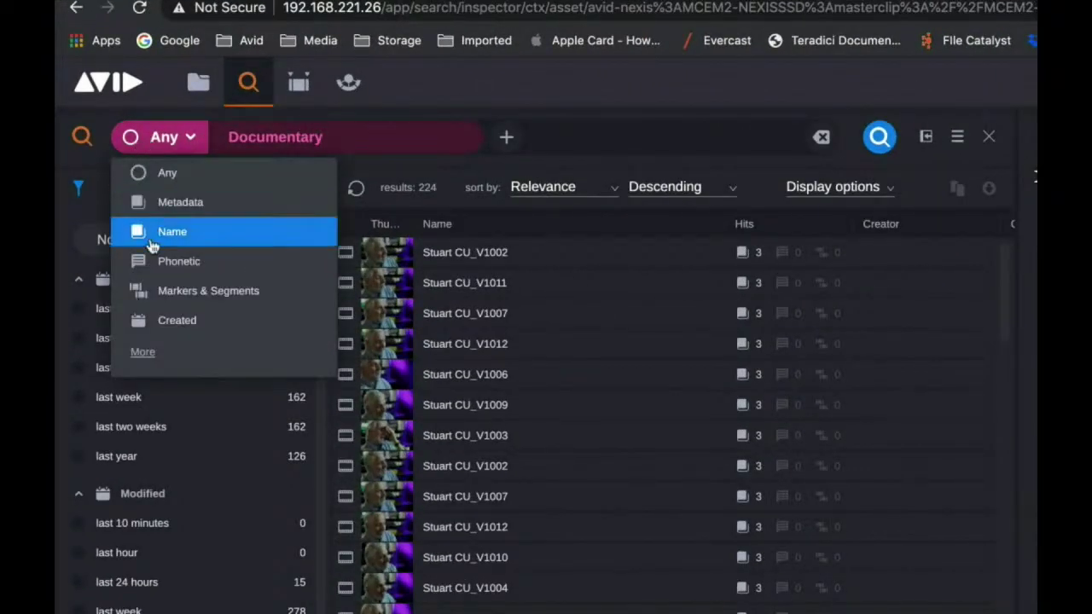
pyautogui.click(145, 266)
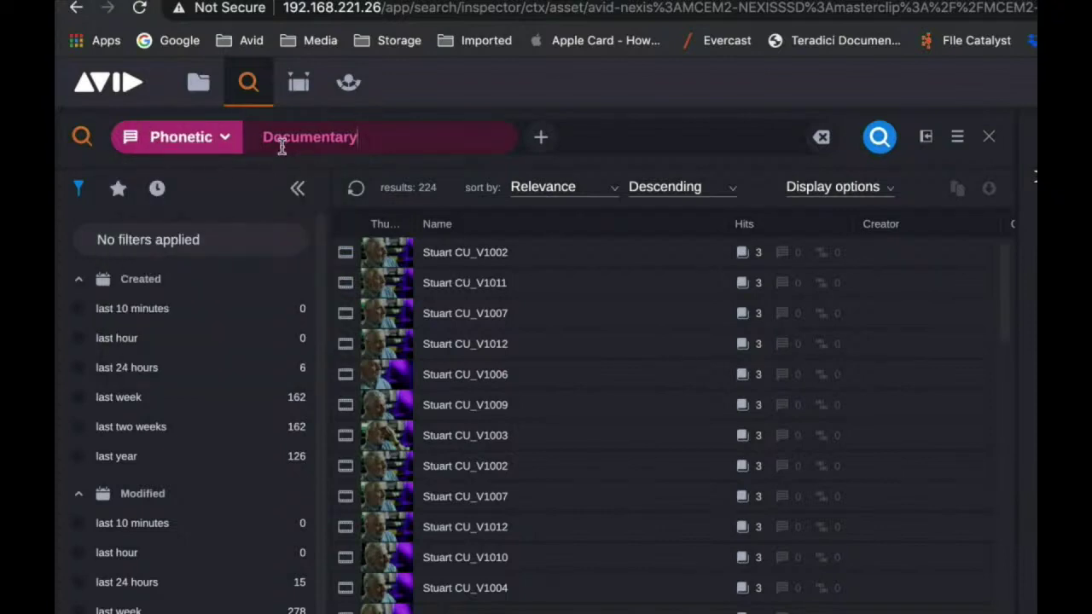
pyautogui.click(878, 137)
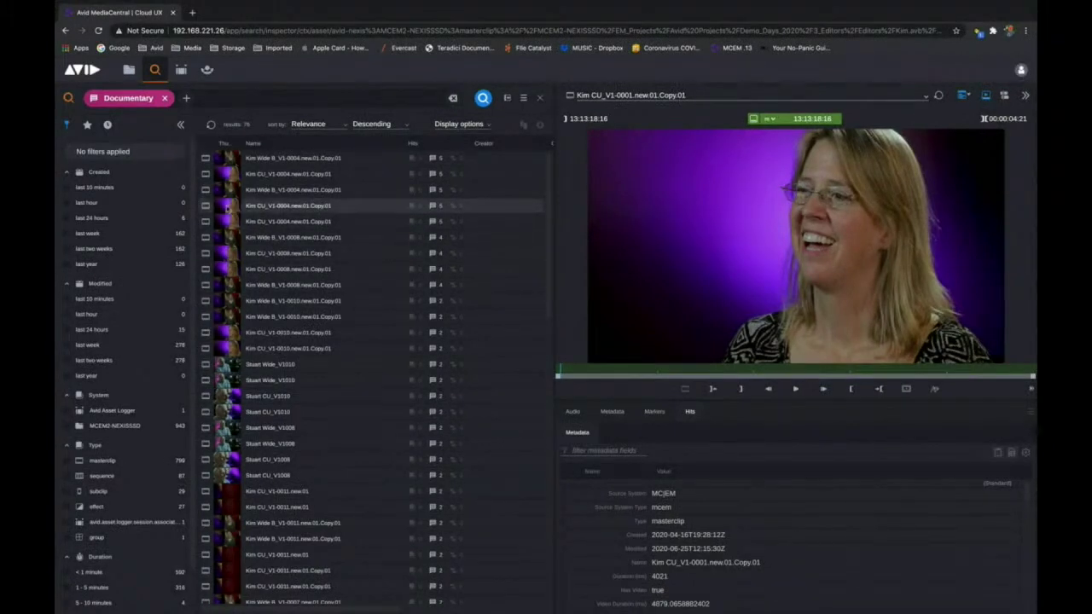
pyautogui.click(229, 206)
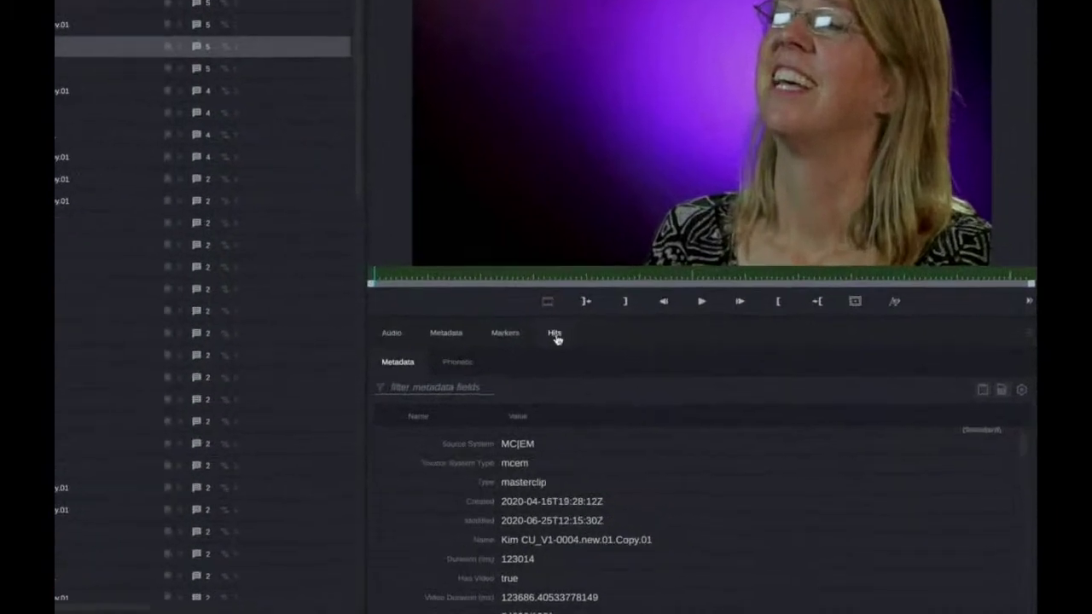
# - List Kim CU_V1-0004's phonetic hits: five Documentary matches at 98.0% confidence
pyautogui.click(555, 335)
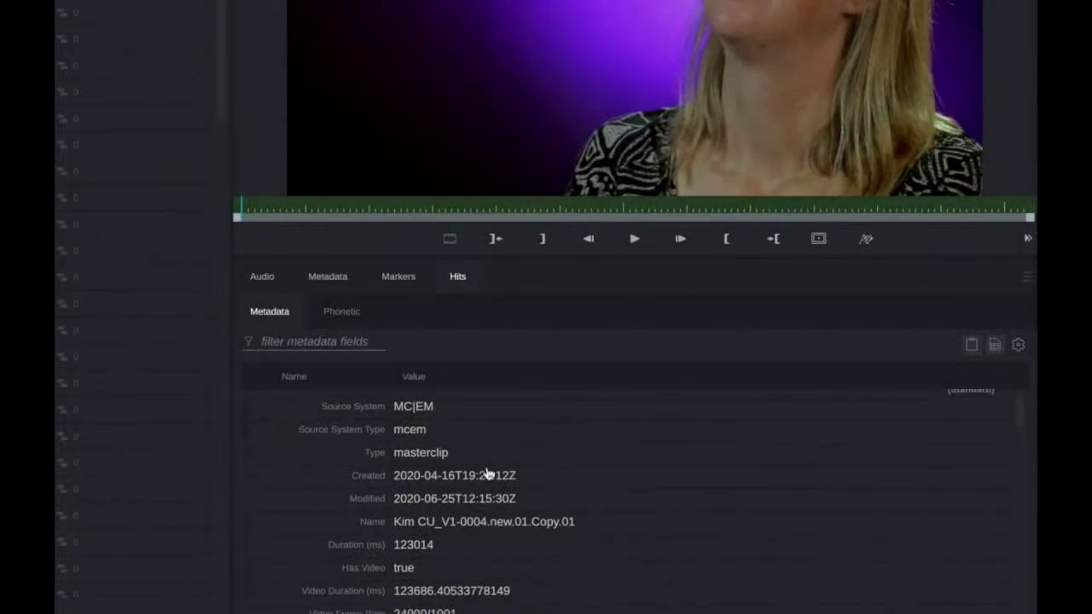
pyautogui.scroll(-5, 574, 497)
pyautogui.scroll(-2, 485, 478)
pyautogui.scroll(5, 478, 491)
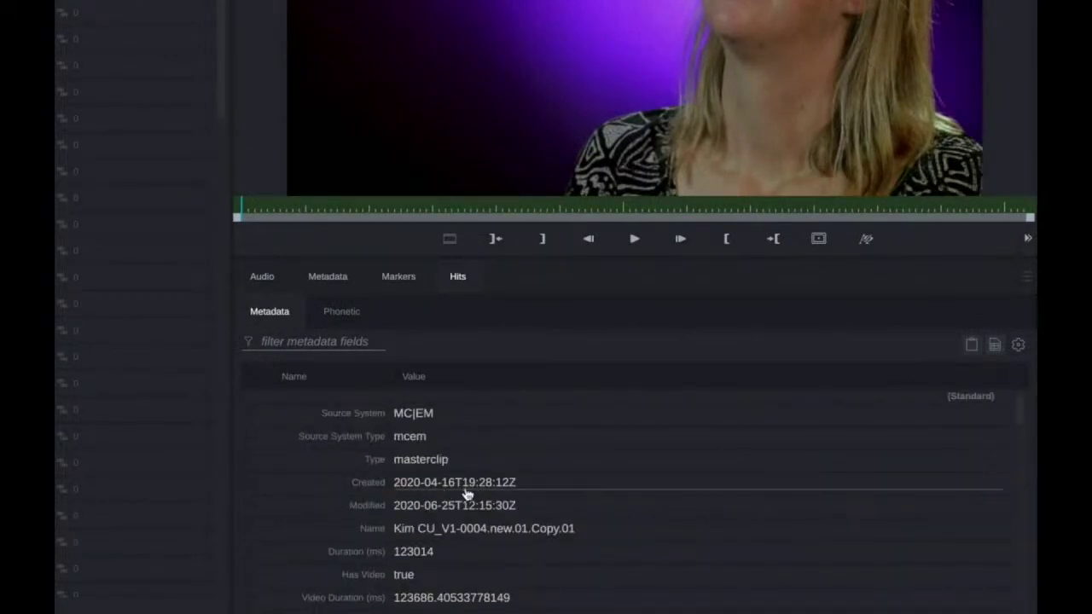
pyautogui.scroll(-2, 469, 494)
pyautogui.scroll(2, 464, 500)
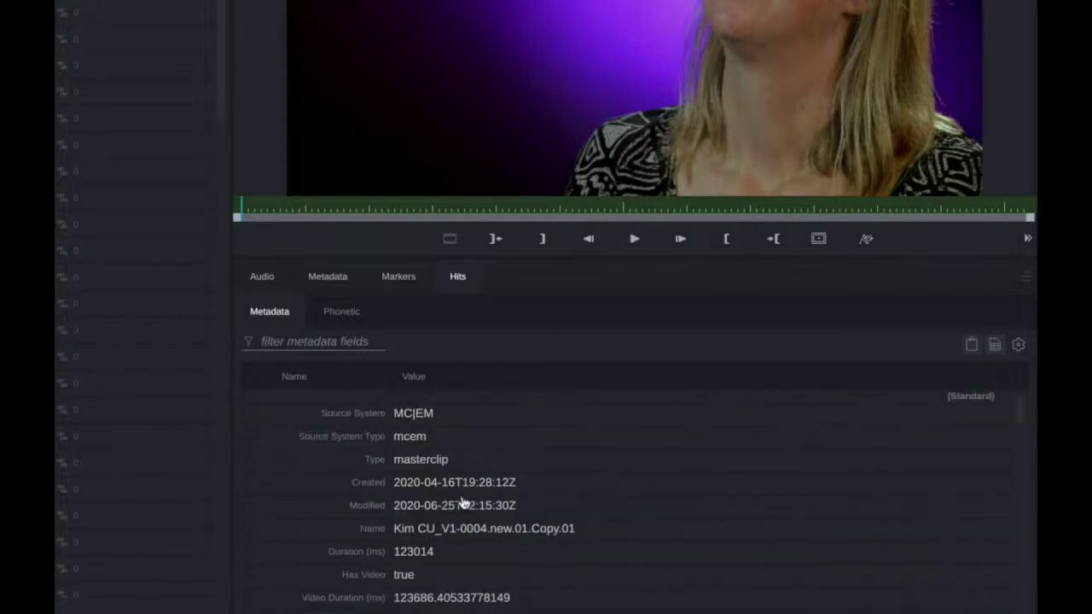
pyautogui.click(342, 312)
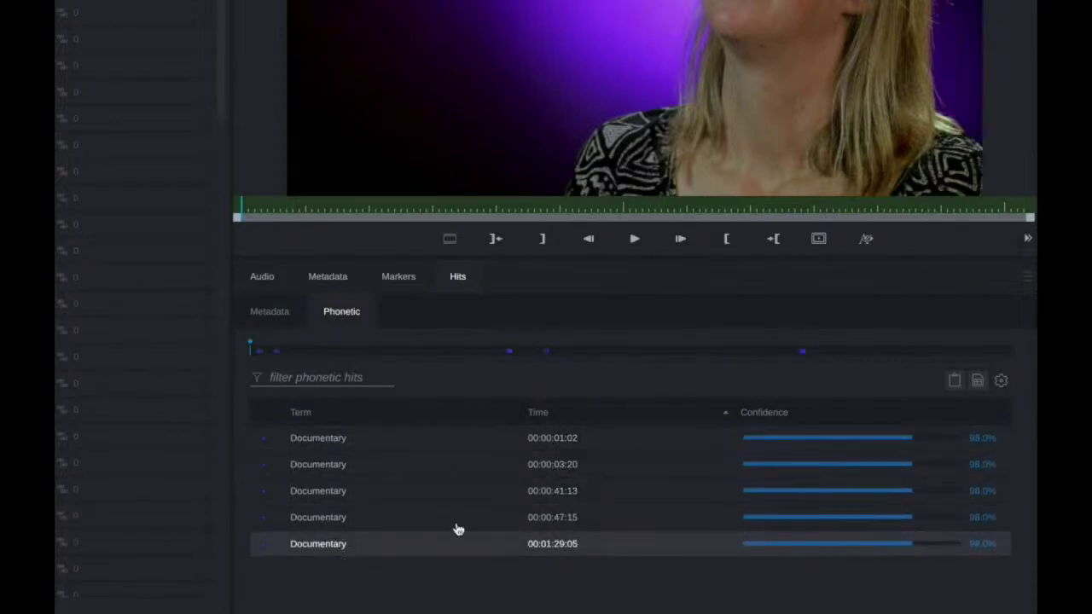
# - Play the clip from the Documentary hits at 00:00:03:20, 00:00:41:13 and 00:01:29:05
pyautogui.click(341, 469)
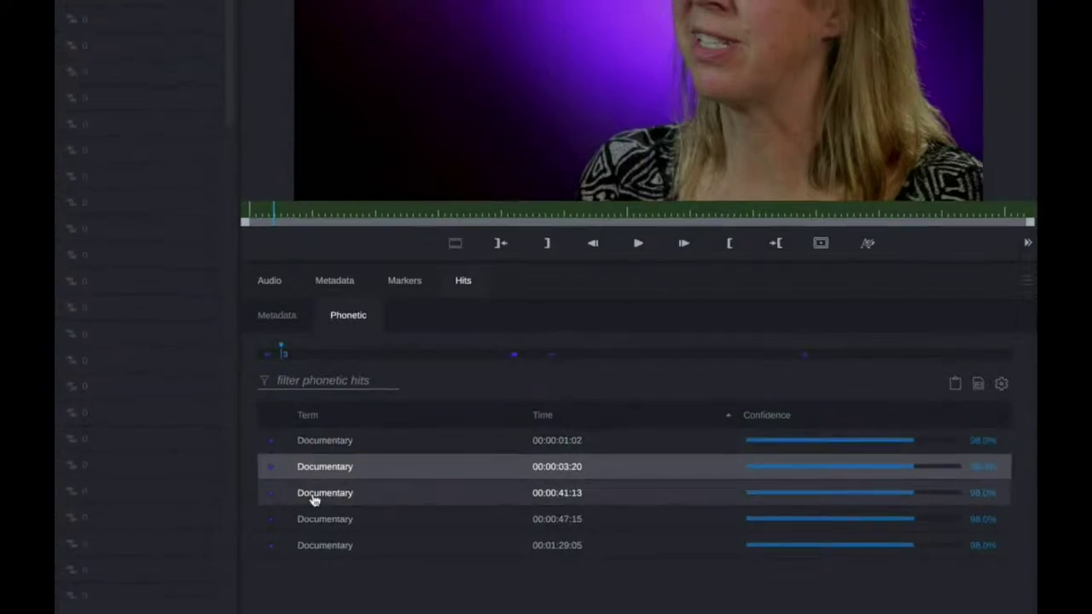
pyautogui.click(311, 491)
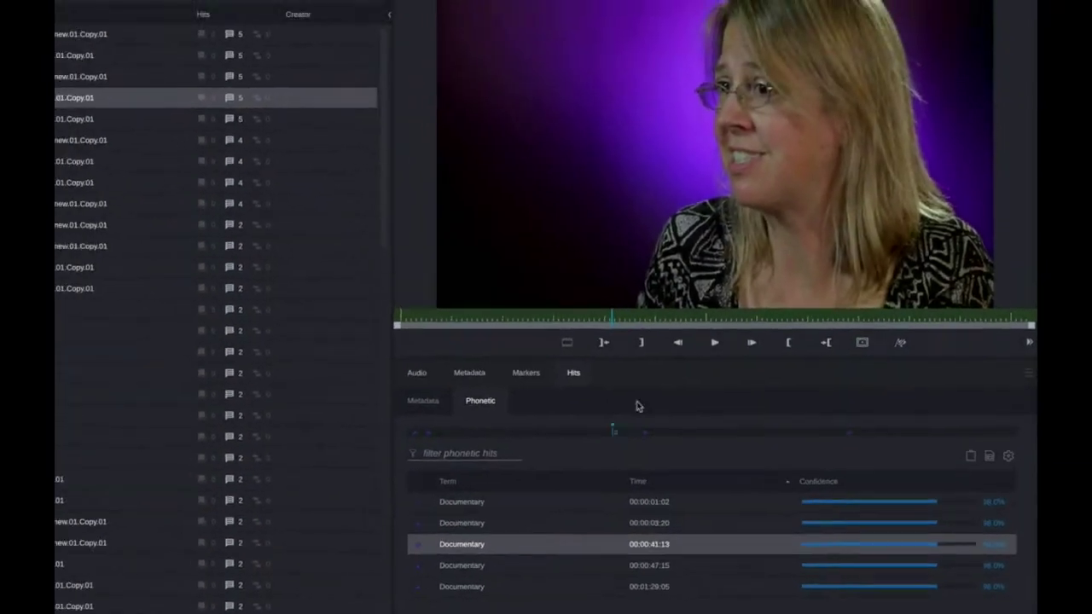
pyautogui.click(721, 349)
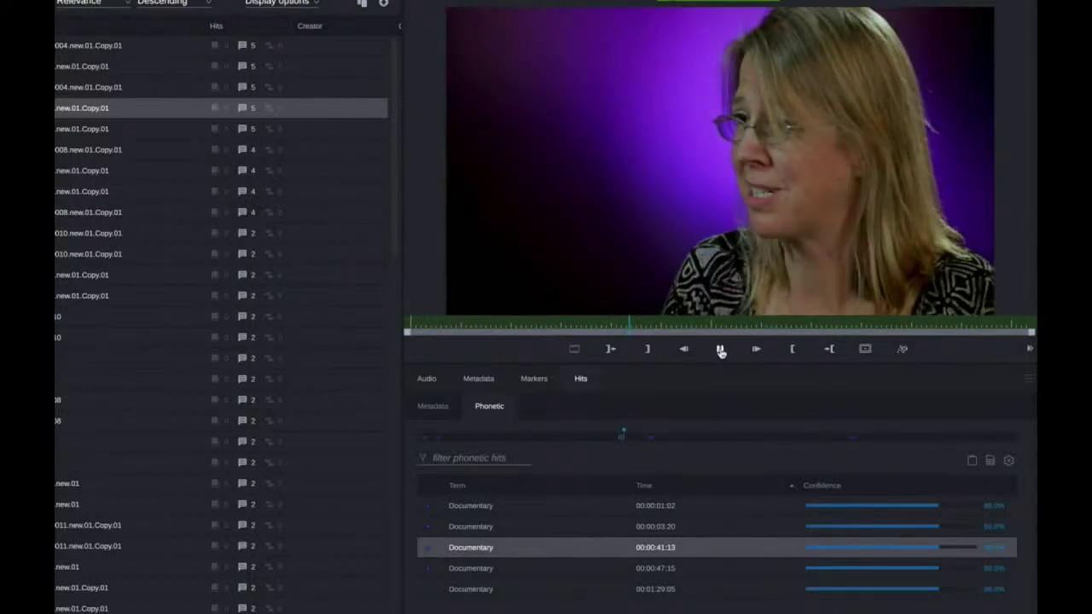
pyautogui.click(721, 350)
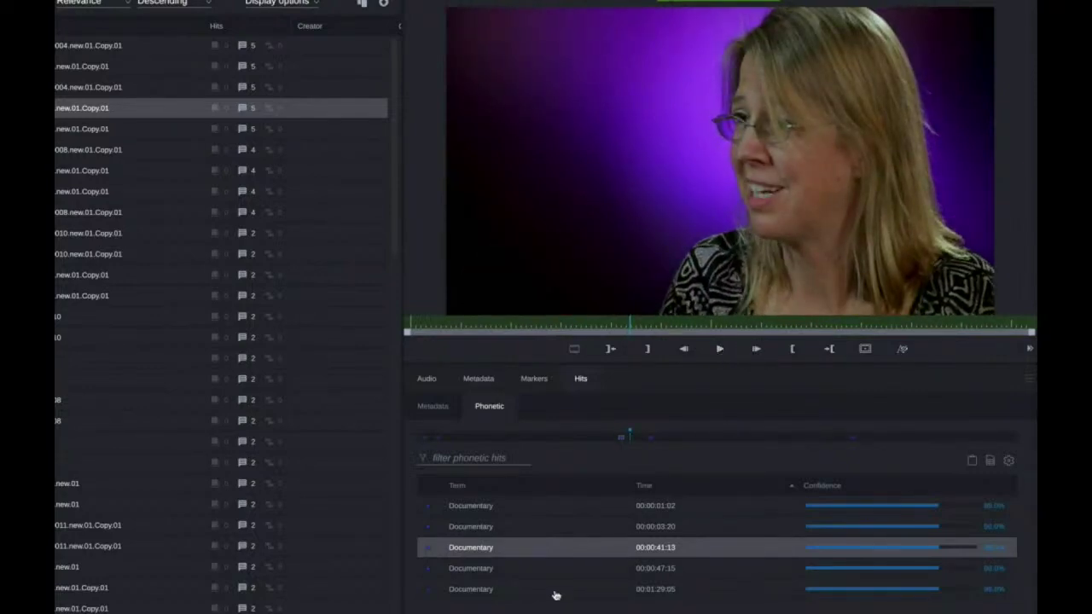
pyautogui.click(457, 589)
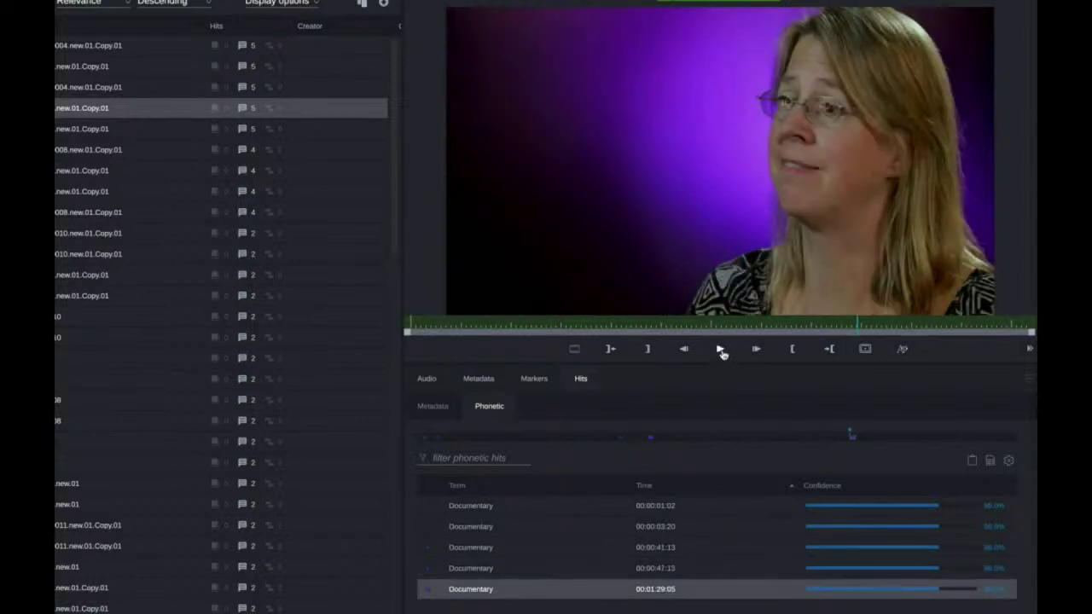
pyautogui.click(721, 349)
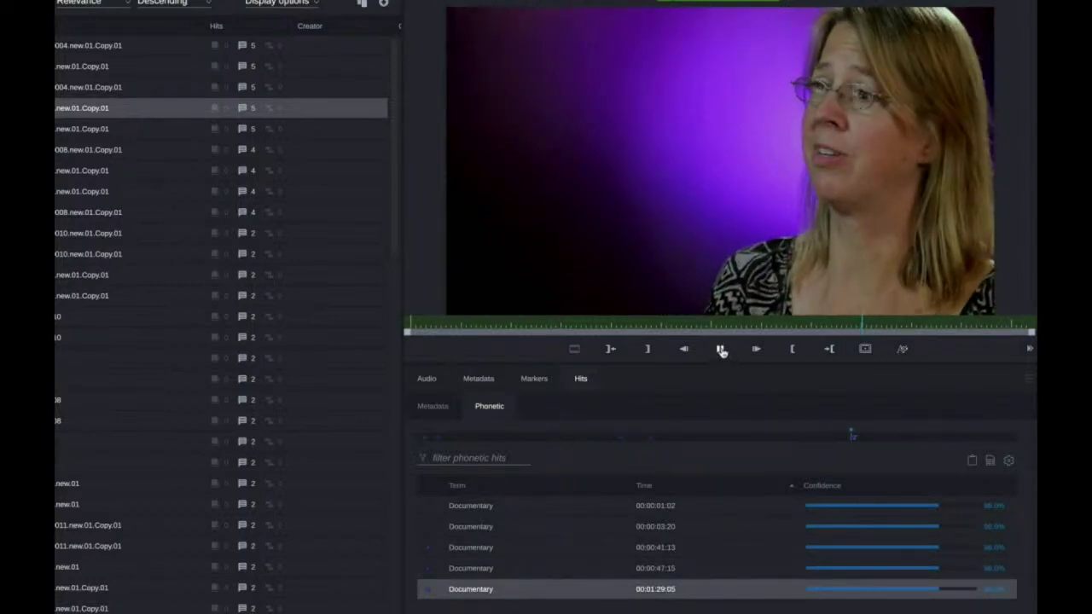
pyautogui.click(720, 349)
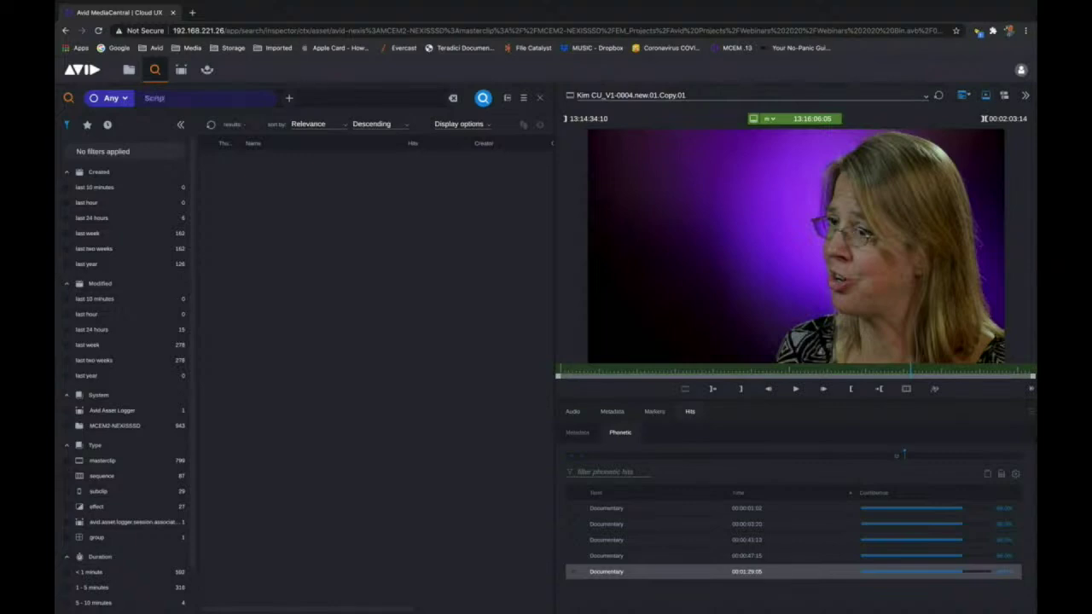
# - Change the search type to Phonetic for the term Script
pyautogui.click(109, 98)
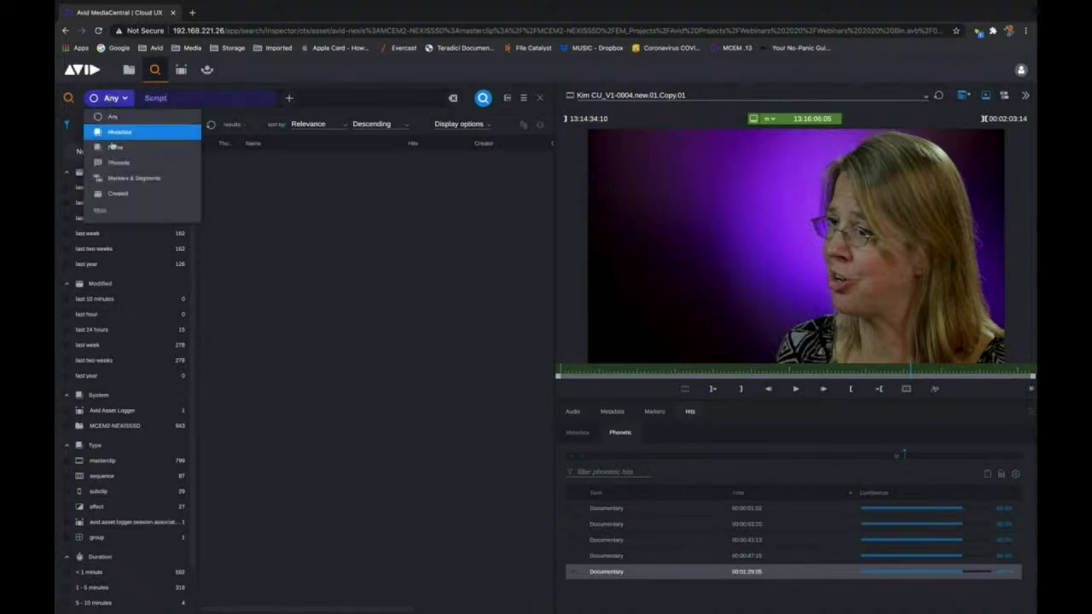
pyautogui.click(111, 160)
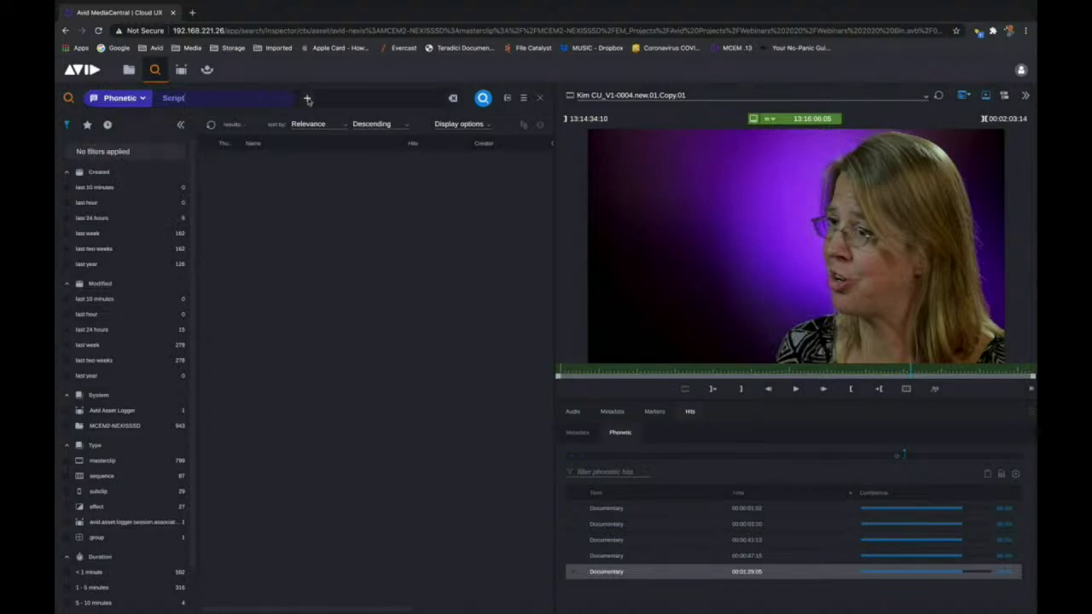
pyautogui.click(308, 99)
# - Add a phonetic Documentary criterion, run the combined search, and load the V1-0004 close-up clip
pyautogui.click(159, 99)
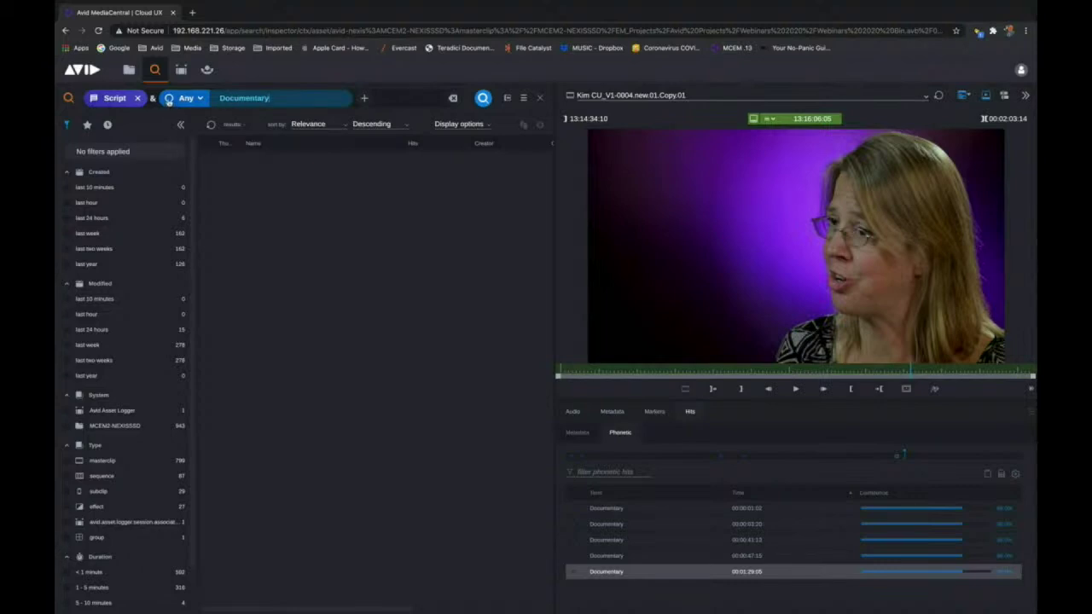
pyautogui.click(171, 98)
pyautogui.click(194, 162)
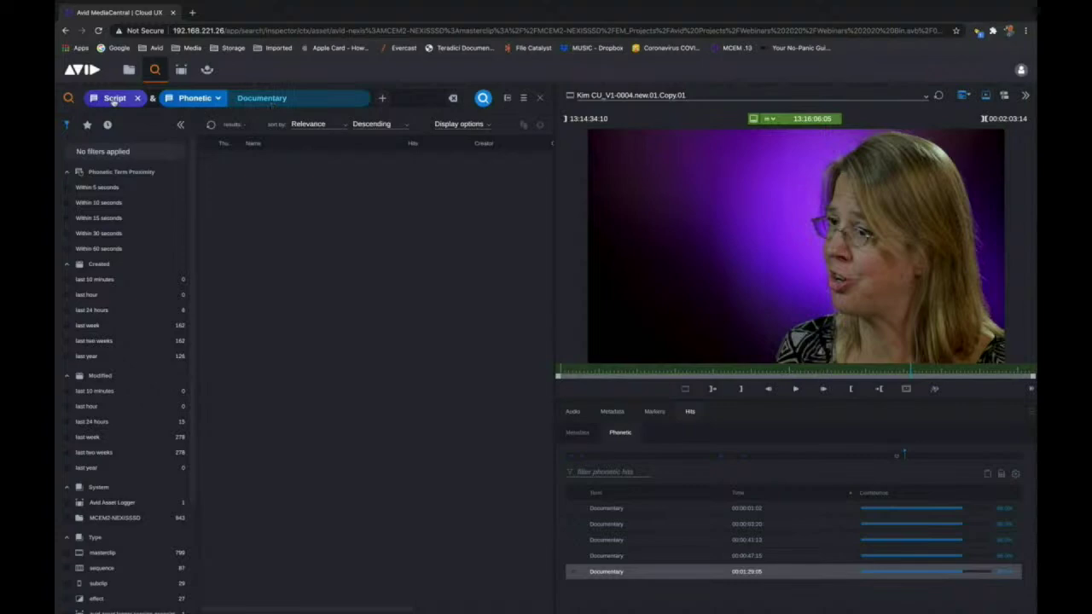
pyautogui.click(482, 99)
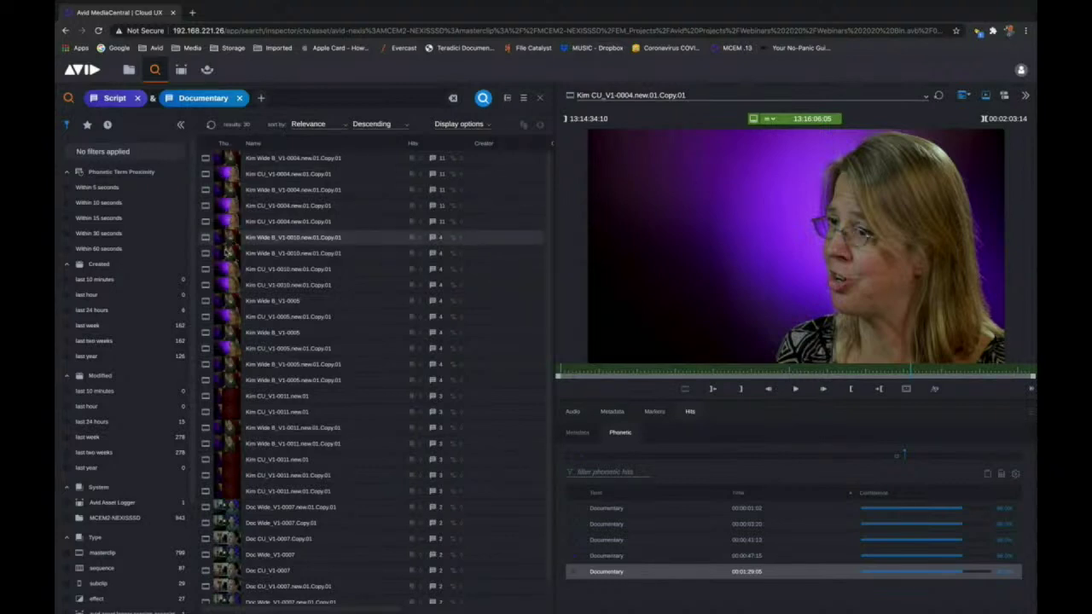
pyautogui.click(226, 222)
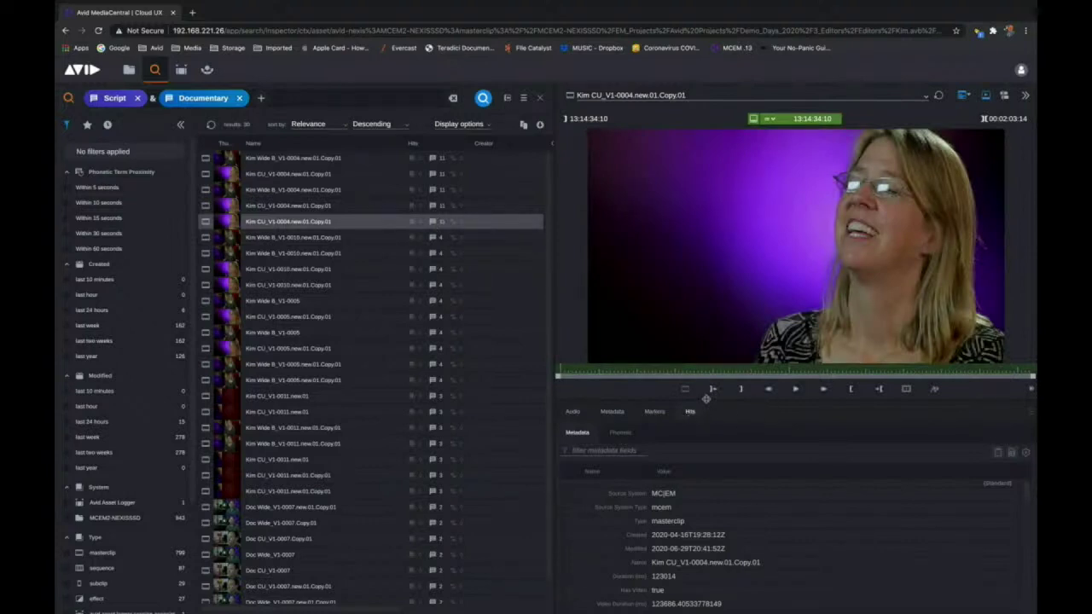
# - Shrink the player and list the clip's phonetic Script and Documentary hits
pyautogui.moveTo(705, 398); pyautogui.dragTo(665, 286)
pyautogui.click(622, 318)
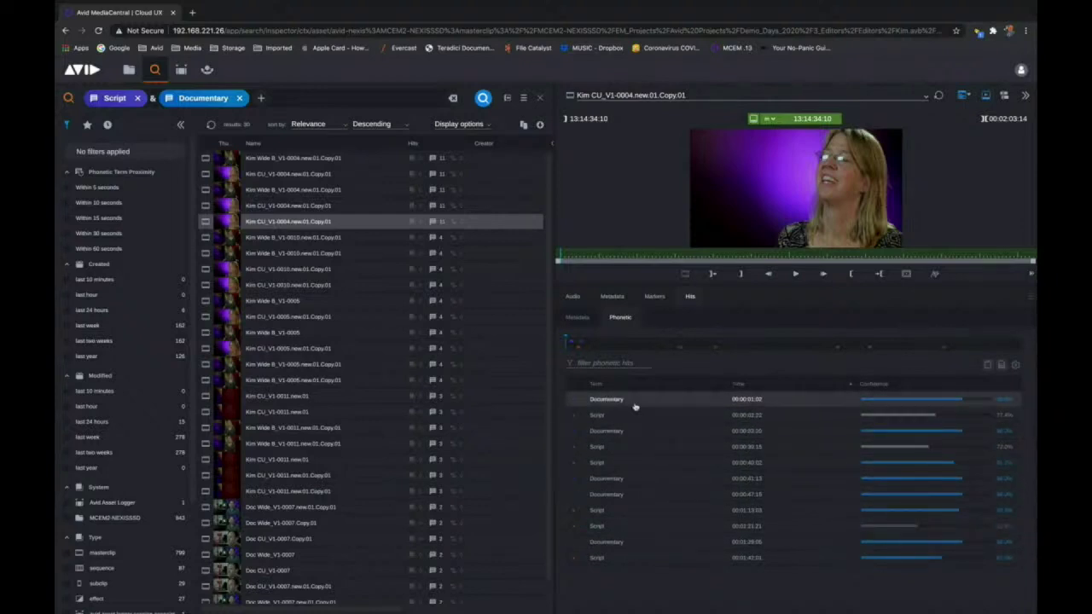
pyautogui.press('Down')
pyautogui.press('Down')
pyautogui.press('Down')
pyautogui.press('Down')
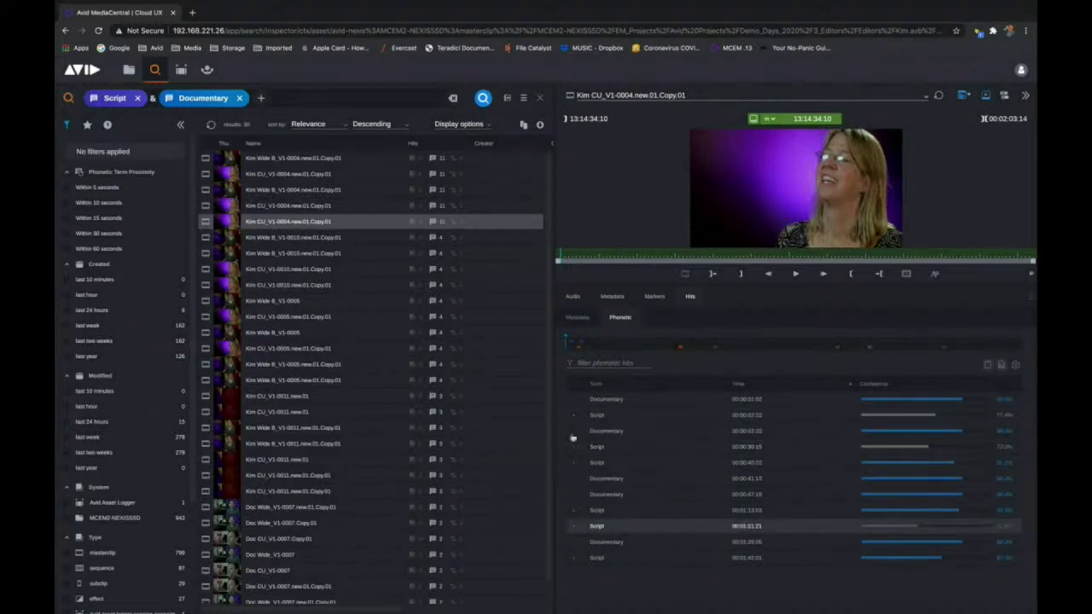
# - Play the clip from the Script hits at 00:00:02:22, 00:00:40:02 and 00:00:30:15
pyautogui.click(631, 415)
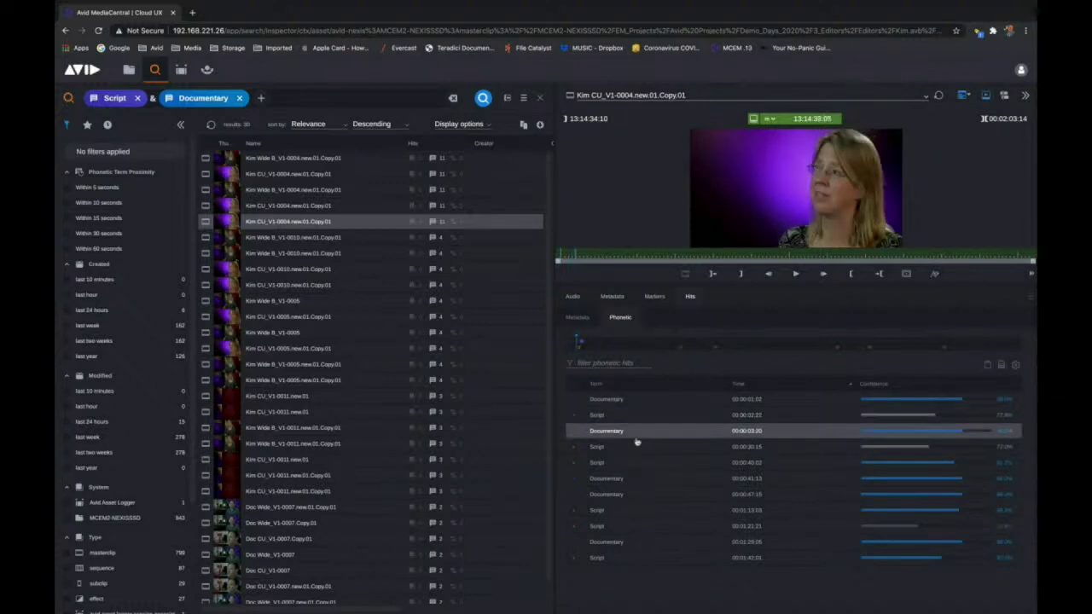
pyautogui.click(636, 446)
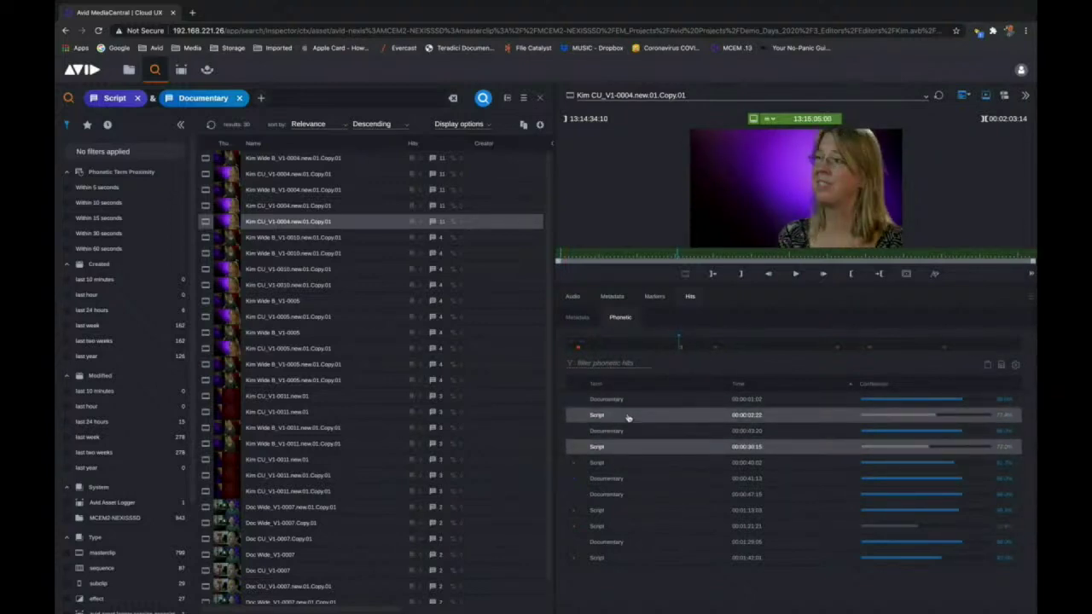
pyautogui.click(628, 416)
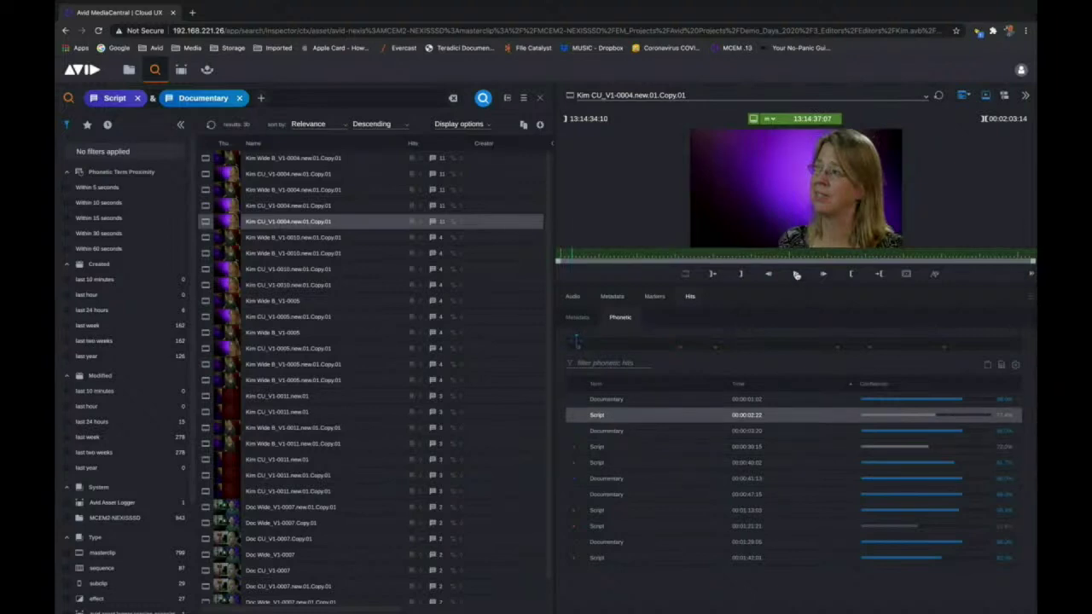
pyautogui.click(796, 274)
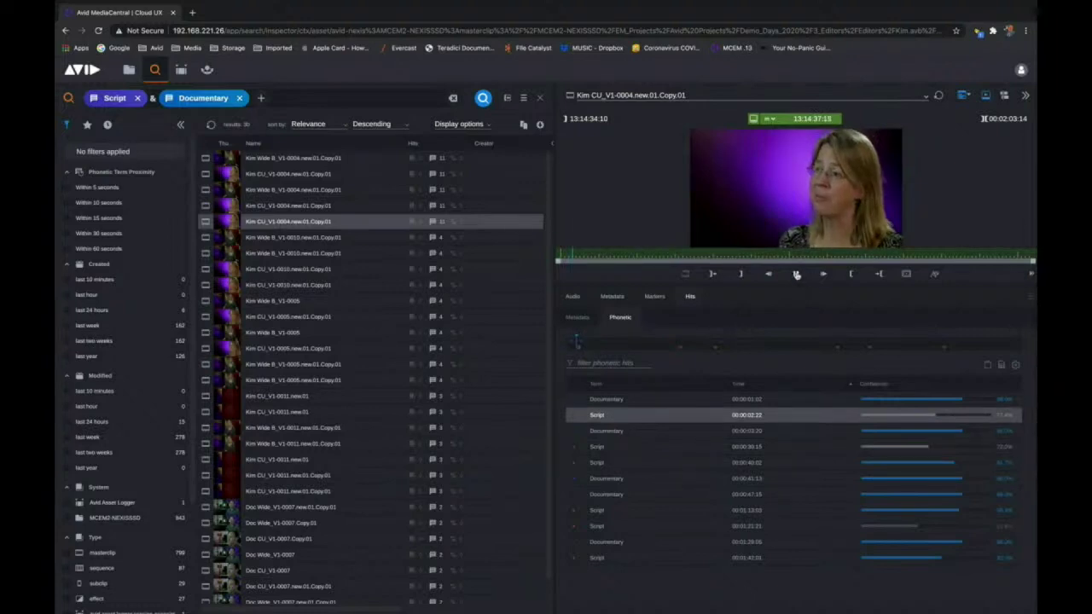
pyautogui.click(623, 462)
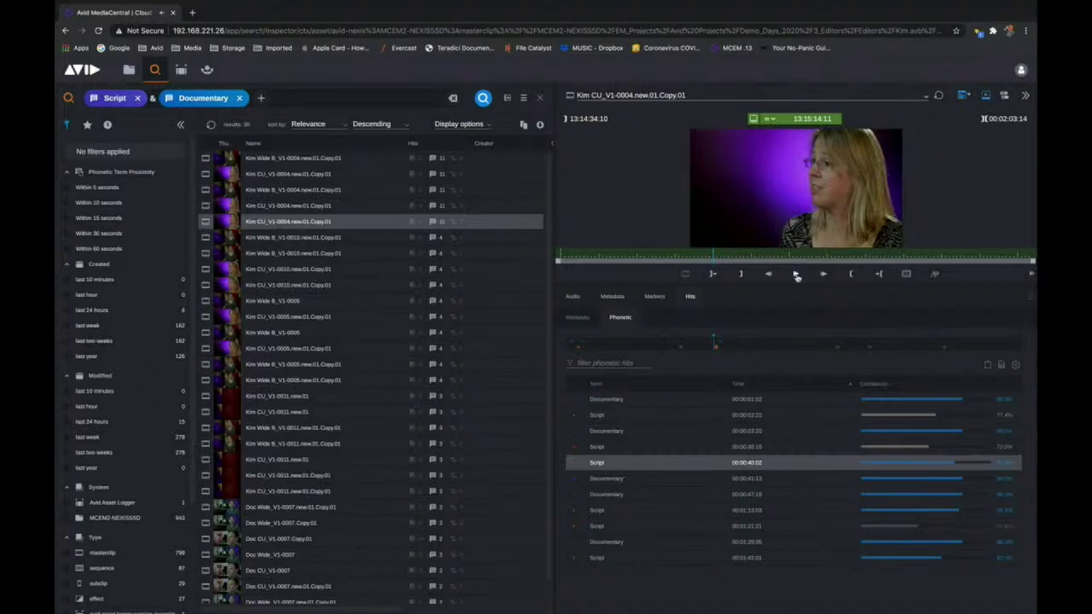
pyautogui.click(796, 274)
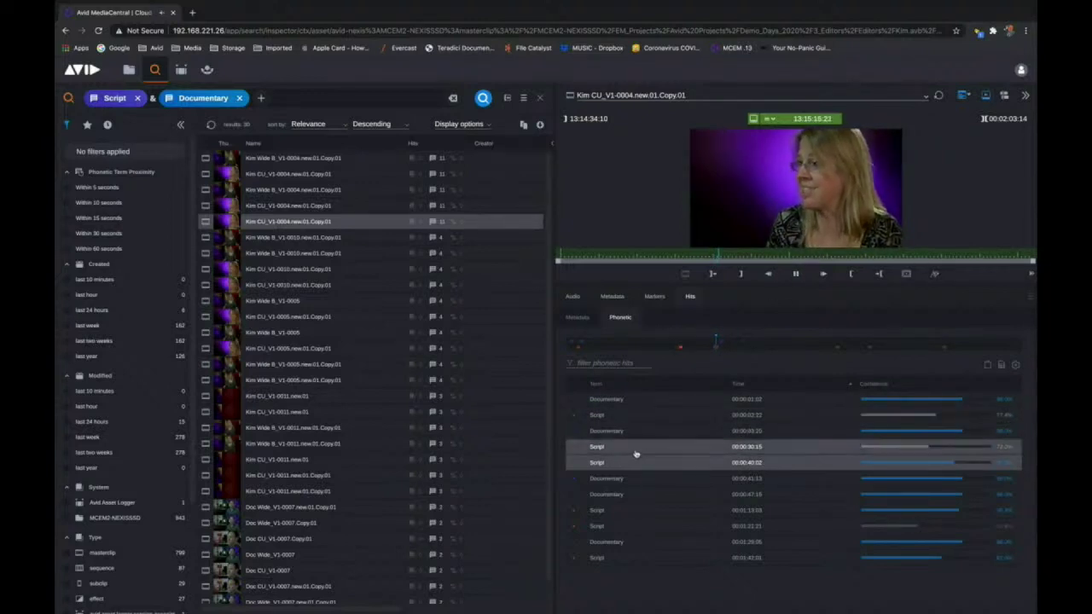
pyautogui.click(639, 446)
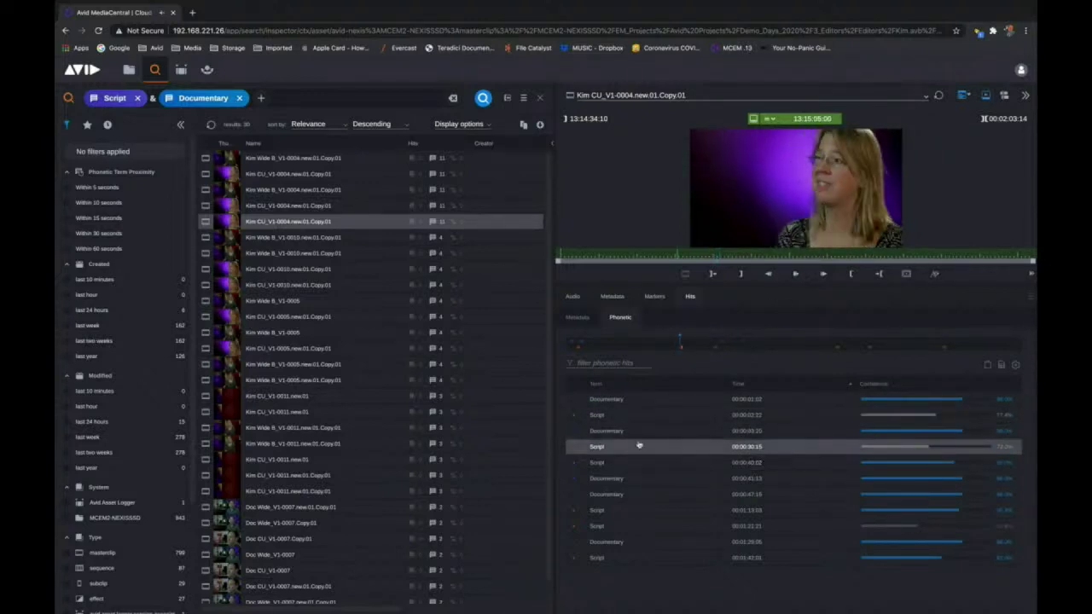
pyautogui.click(796, 274)
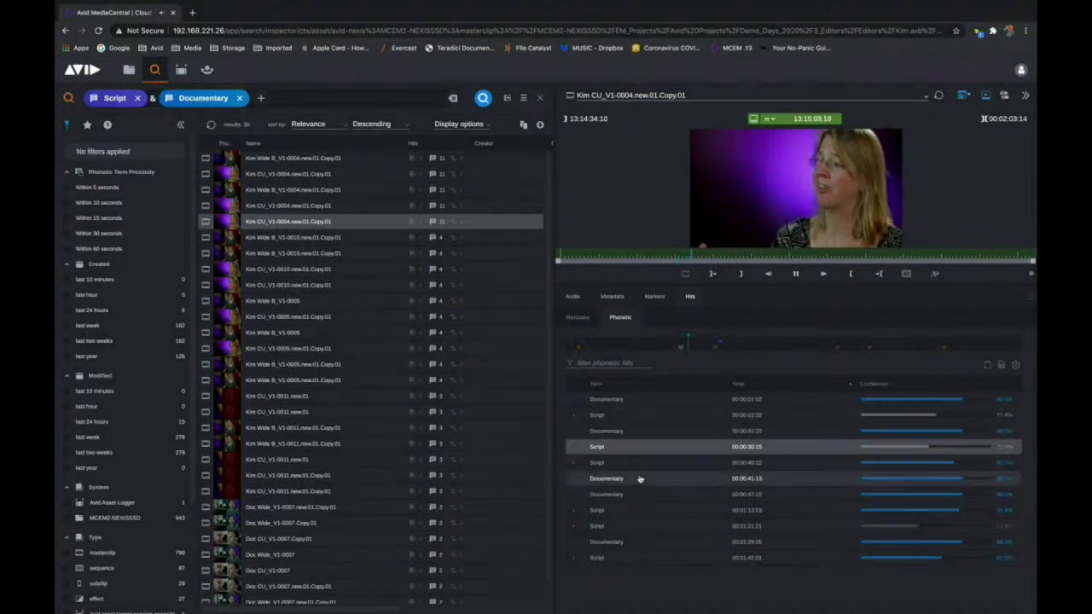
pyautogui.click(795, 274)
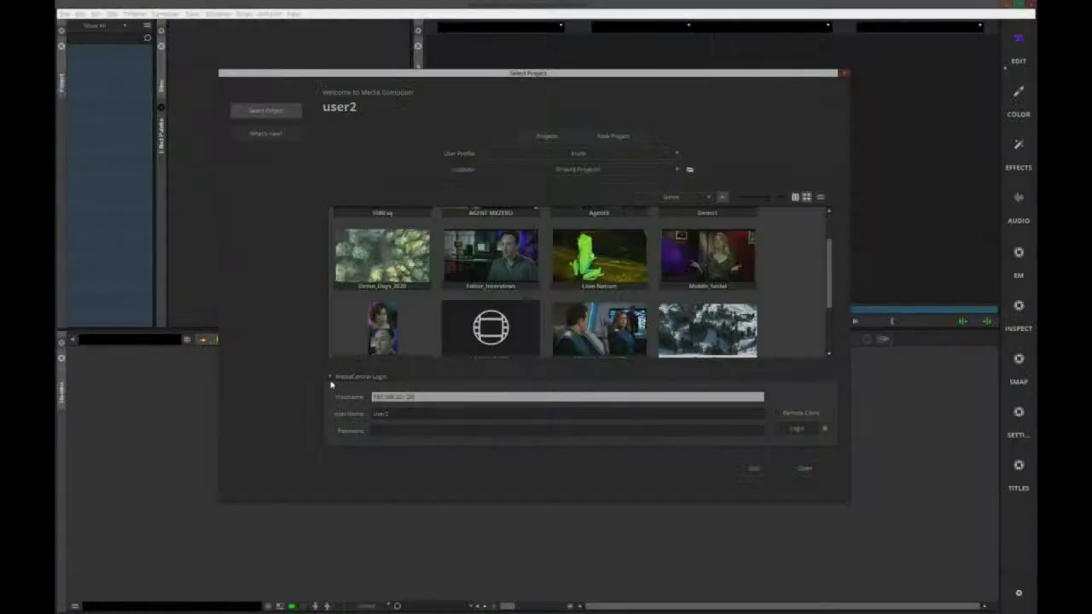
# - Log in to MediaCentral from the Select Project window with the account password
pyautogui.click(330, 377)
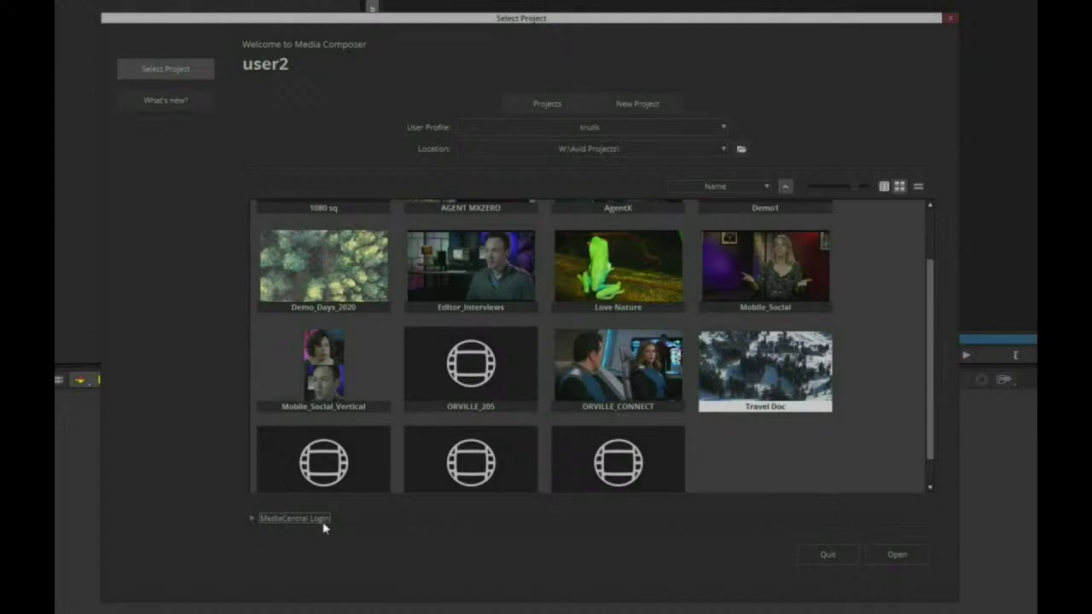
pyautogui.click(252, 521)
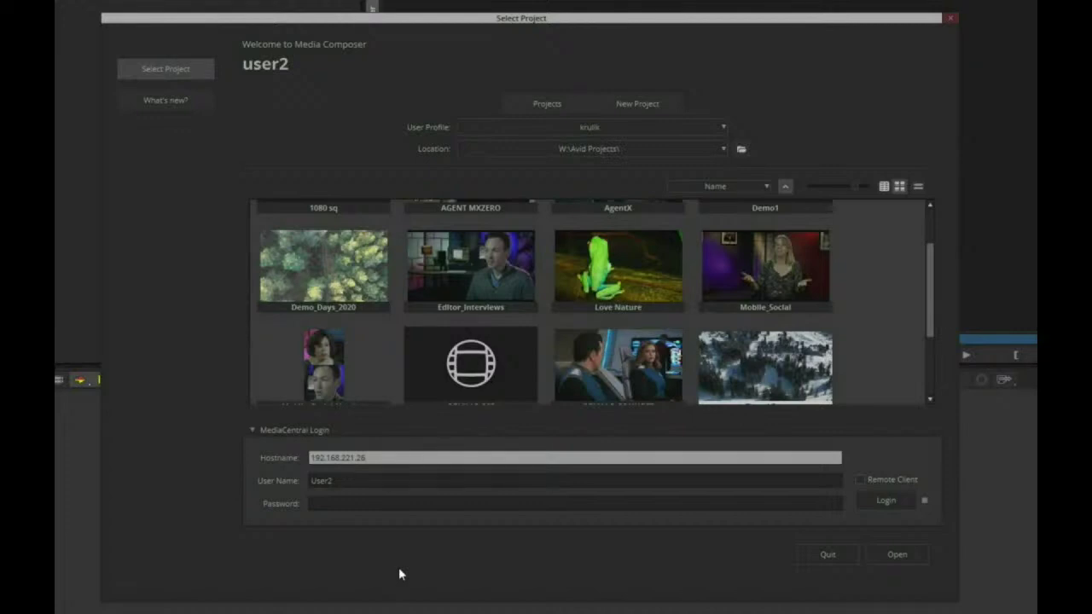
pyautogui.click(361, 503)
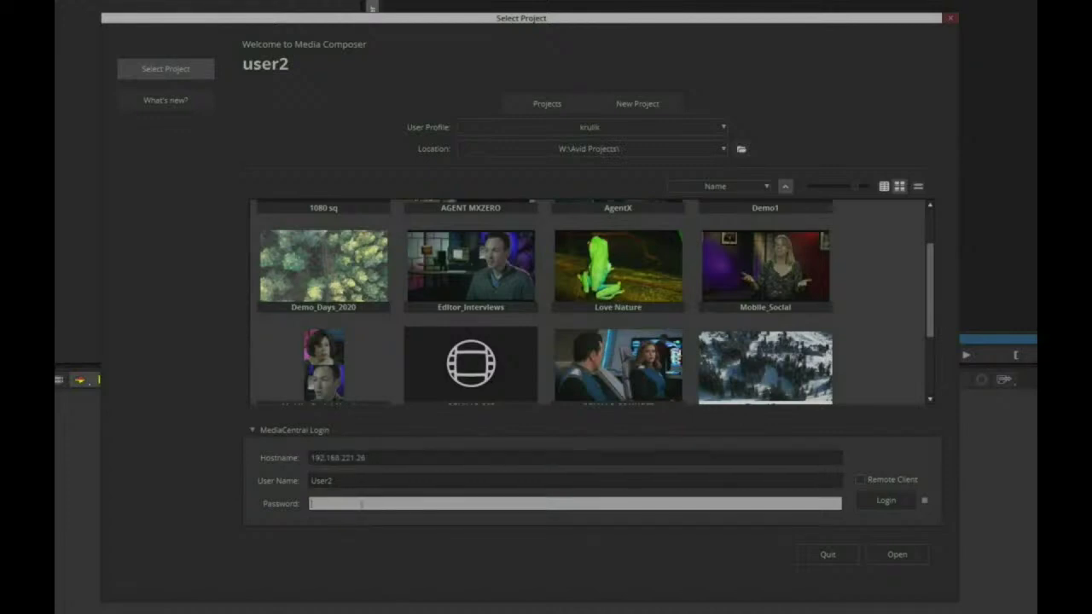
pyautogui.write('*******')
pyautogui.press('Return')
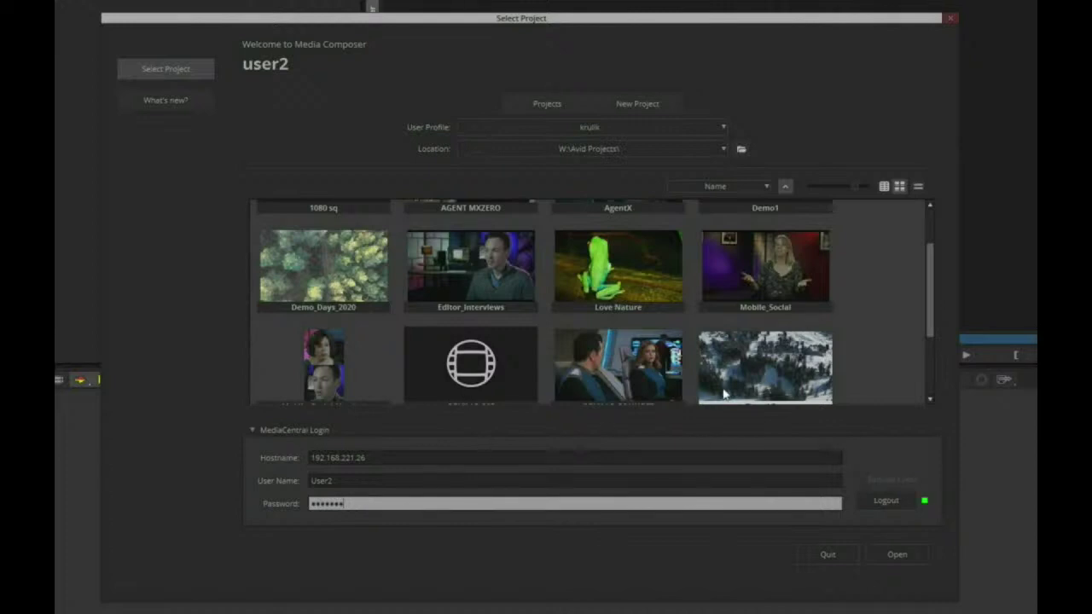
# - Open the Travel Doc project
pyautogui.click(751, 377)
pyautogui.scroll(-1, 929, 341)
pyautogui.scroll(-3, 929, 342)
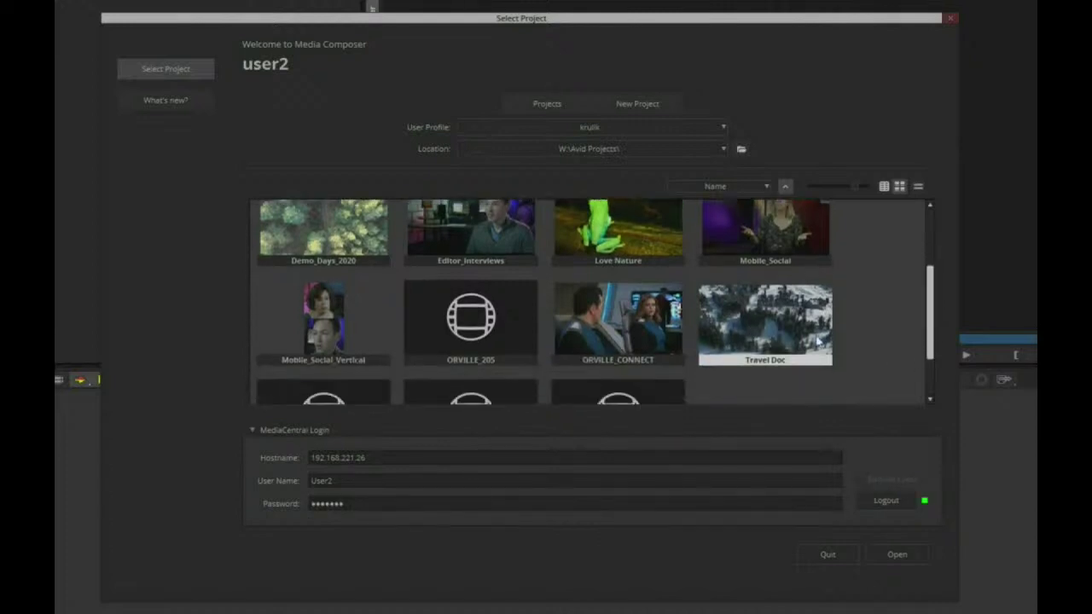
pyautogui.doubleClick(790, 333)
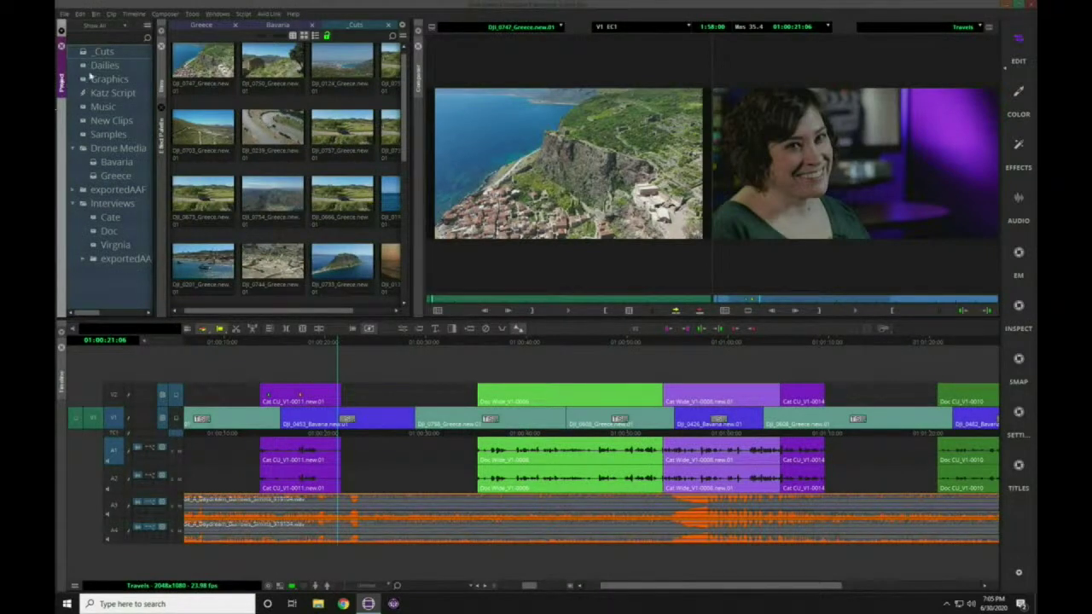
# - Preview the Dailies clips, from a2 Cat CU_V1-0002 to the DJI Greece drone shots, then load A New sequence
pyautogui.click(86, 67)
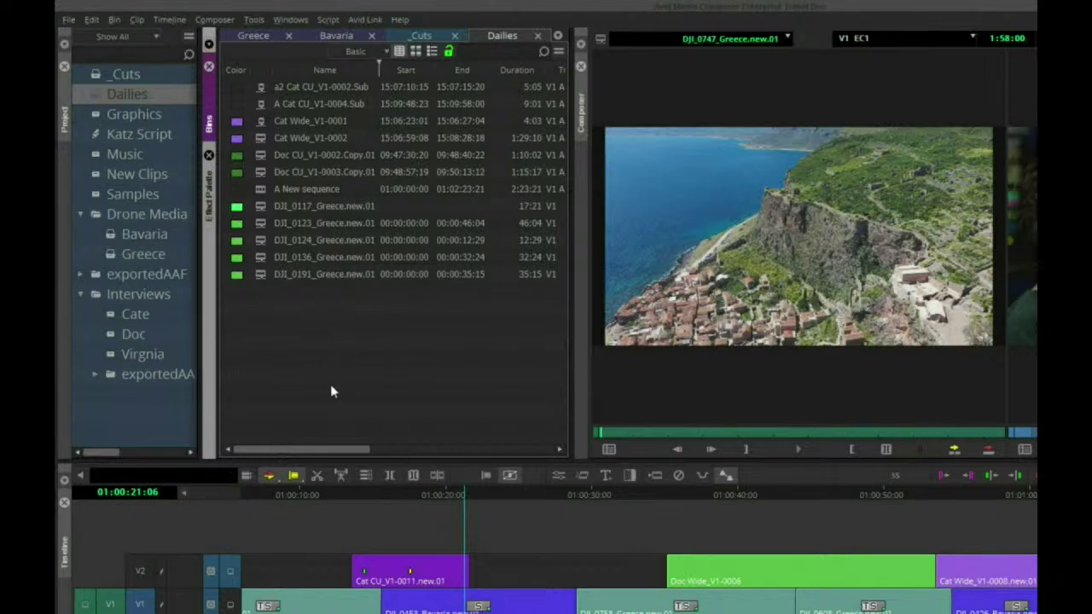
pyautogui.doubleClick(254, 88)
pyautogui.doubleClick(258, 104)
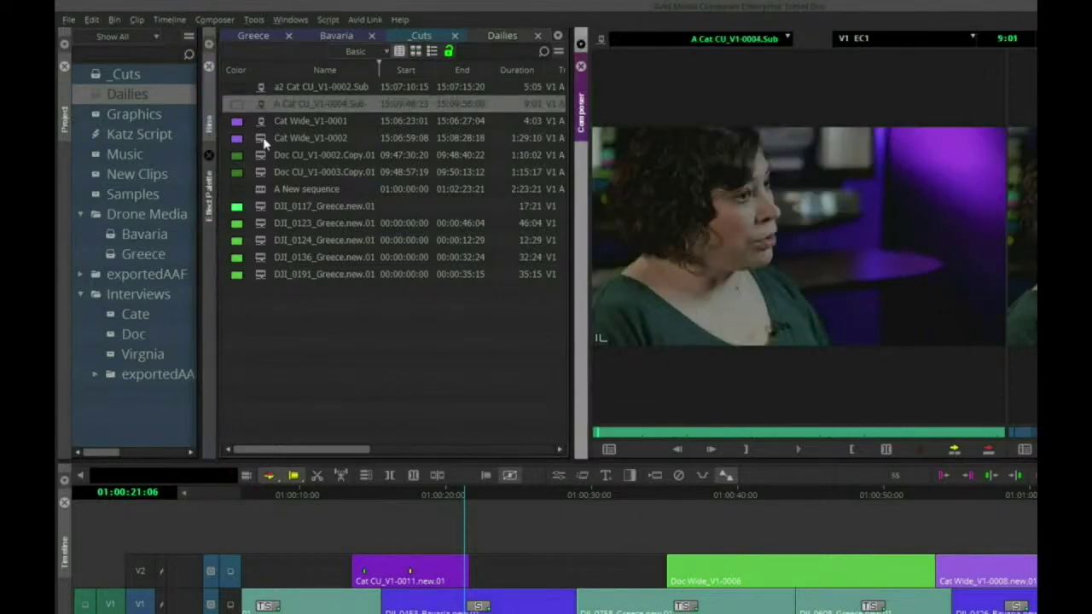
pyautogui.doubleClick(259, 138)
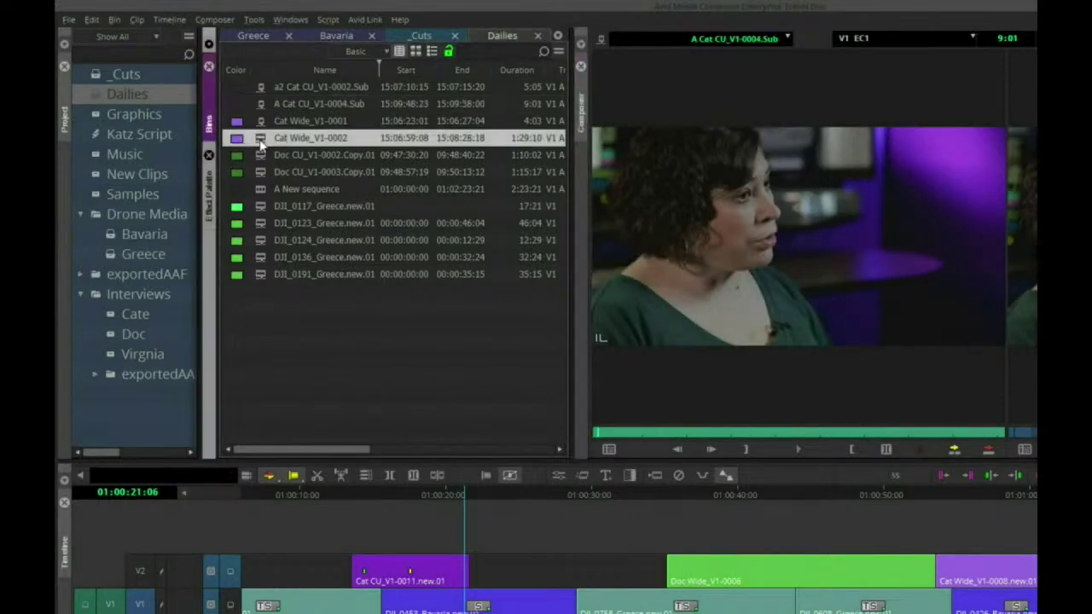
pyautogui.doubleClick(257, 155)
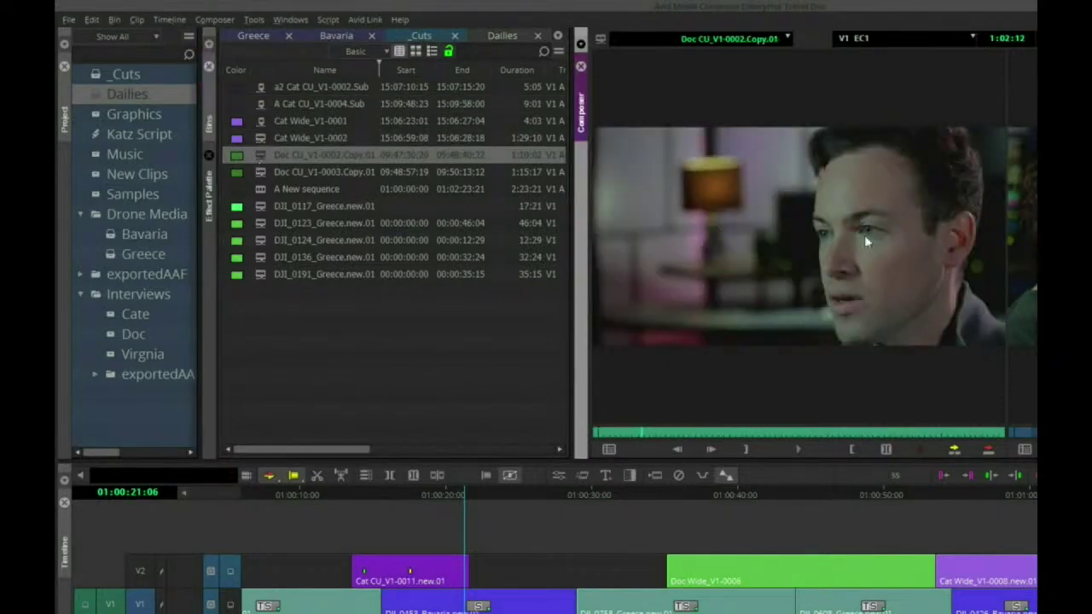
pyautogui.doubleClick(259, 222)
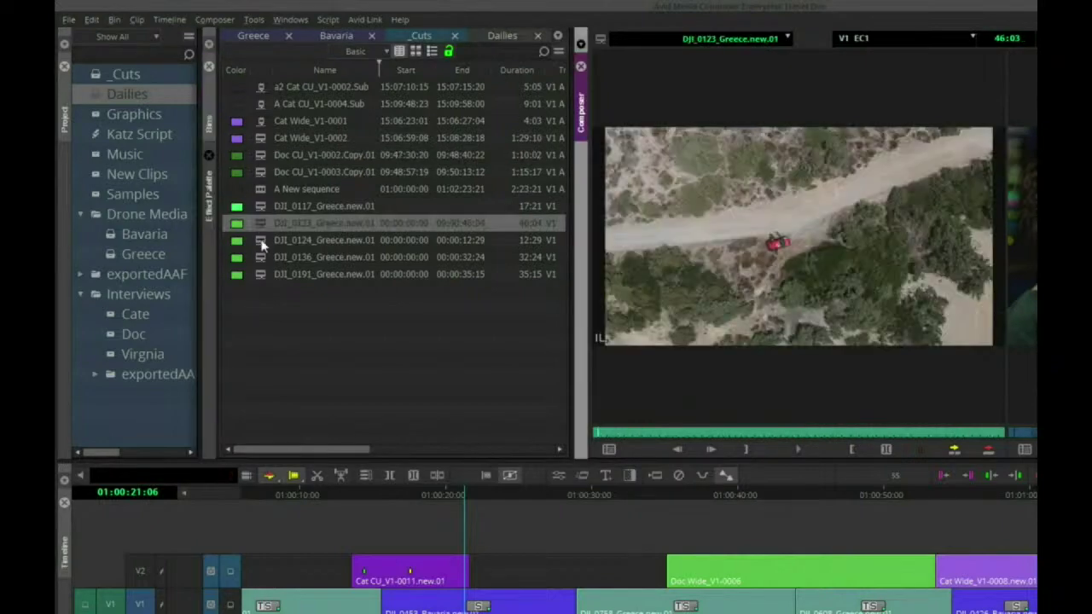
pyautogui.doubleClick(260, 239)
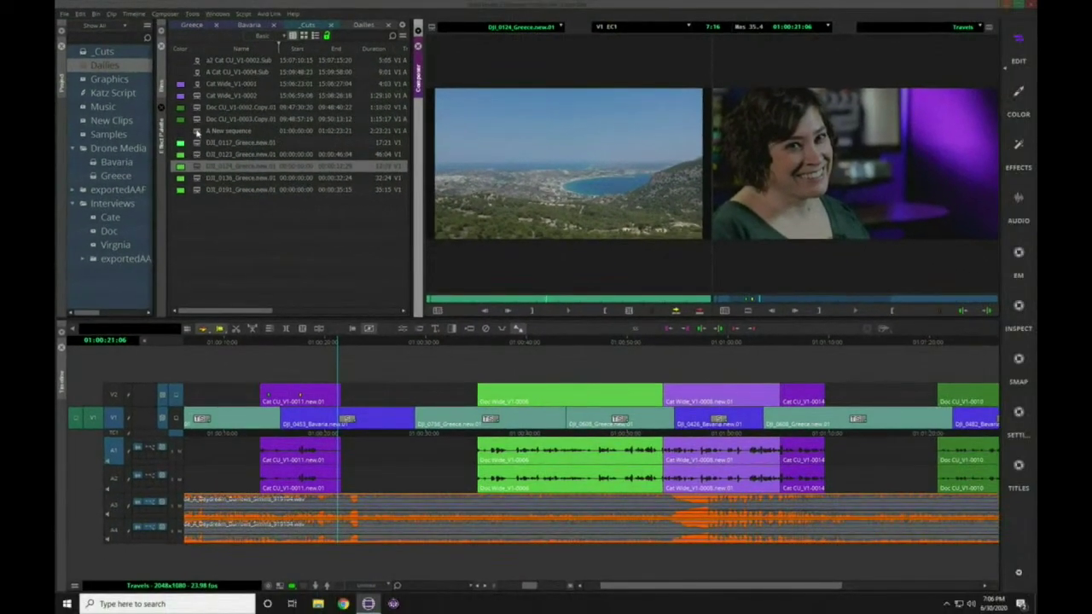
pyautogui.doubleClick(197, 133)
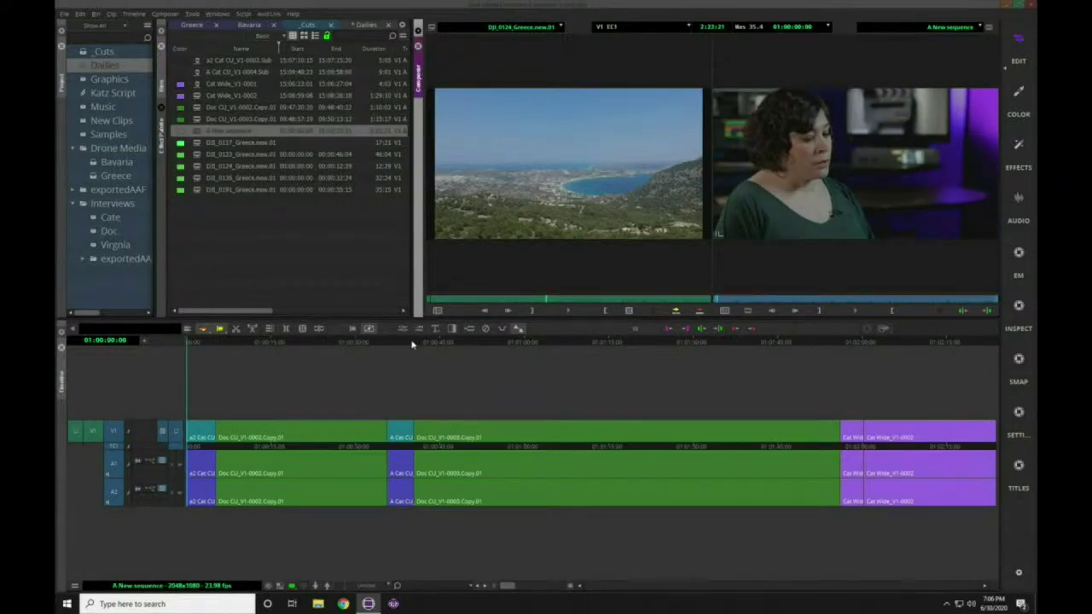
pyautogui.moveTo(411, 344); pyautogui.dragTo(195, 386)
pyautogui.press('space')
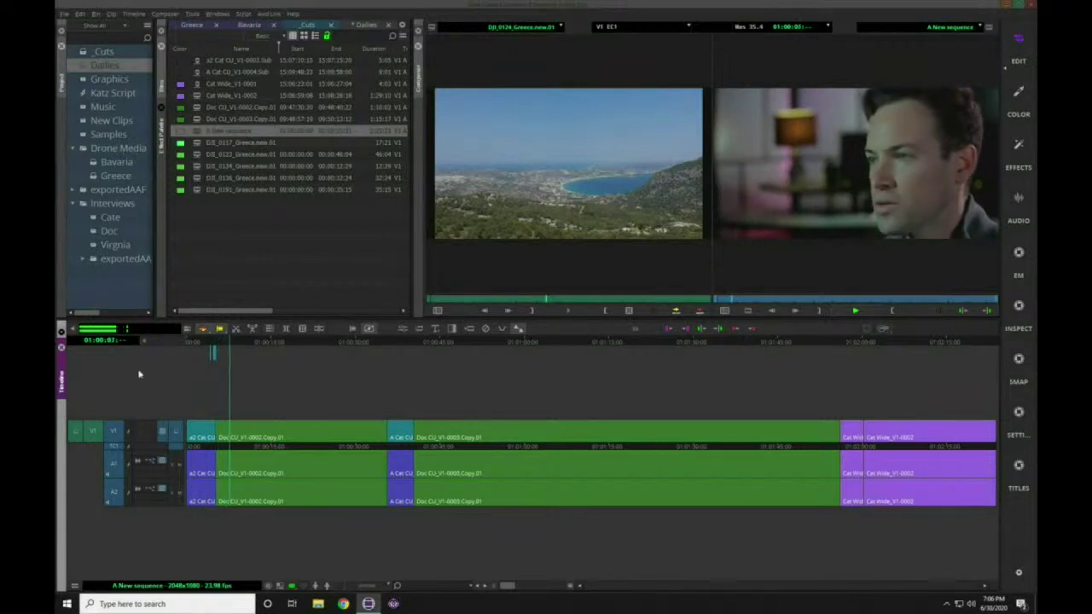
pyautogui.press('space')
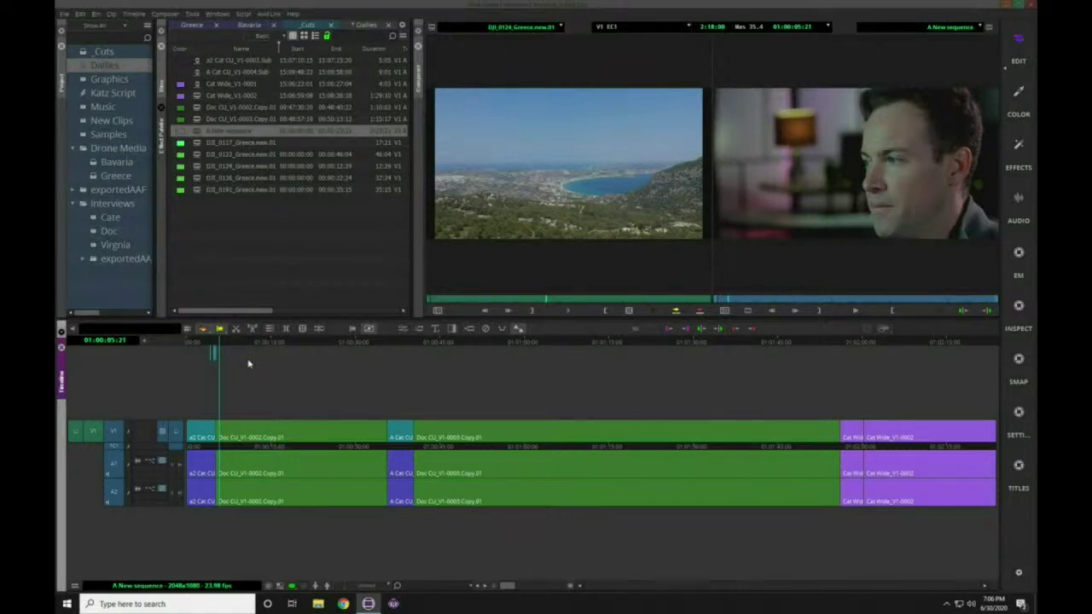
pyautogui.click(193, 14)
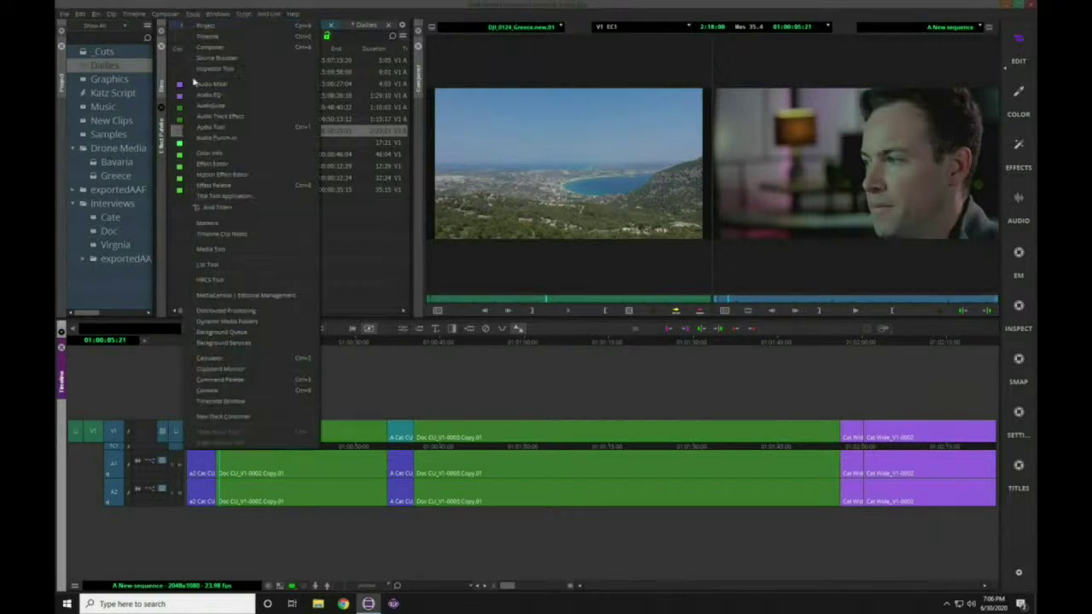
# - Open the MediaCentral | Editorial Management panel and dock it left of the timeline
pyautogui.click(265, 296)
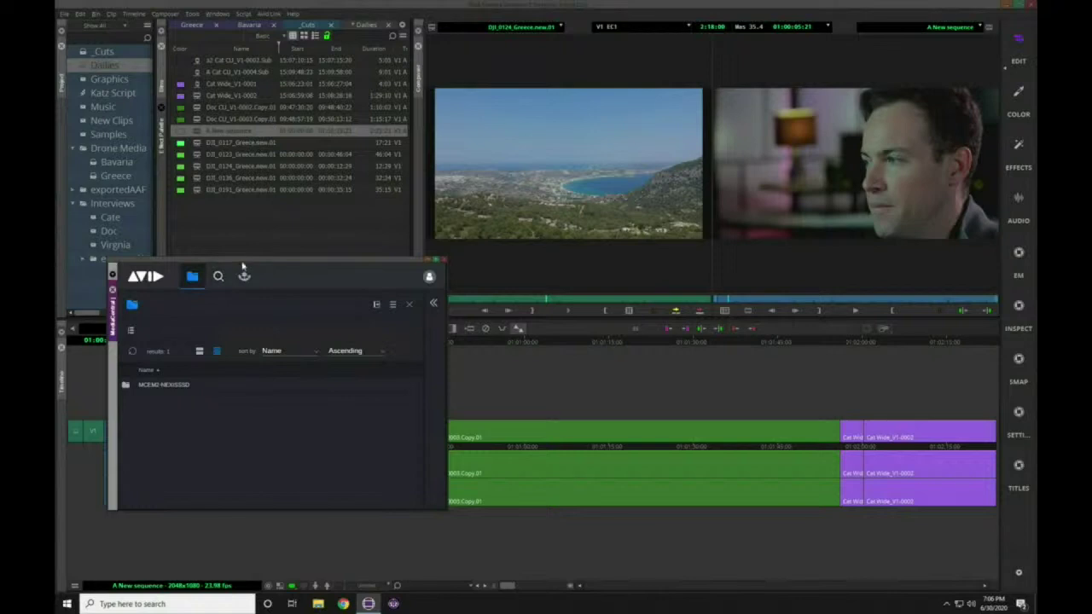
pyautogui.moveTo(242, 263); pyautogui.dragTo(453, 202)
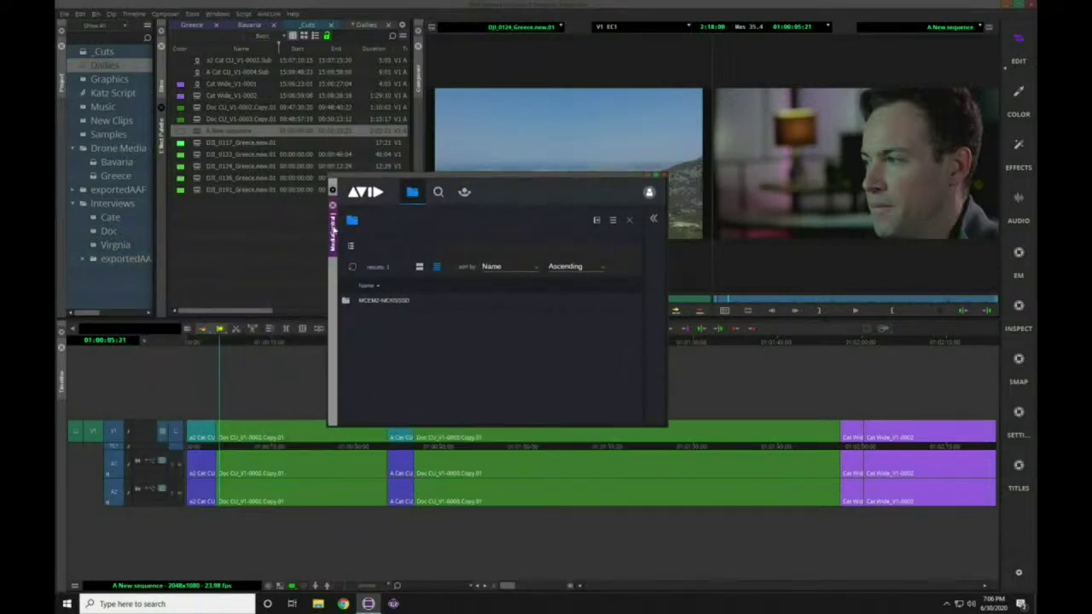
pyautogui.moveTo(332, 213); pyautogui.dragTo(68, 451)
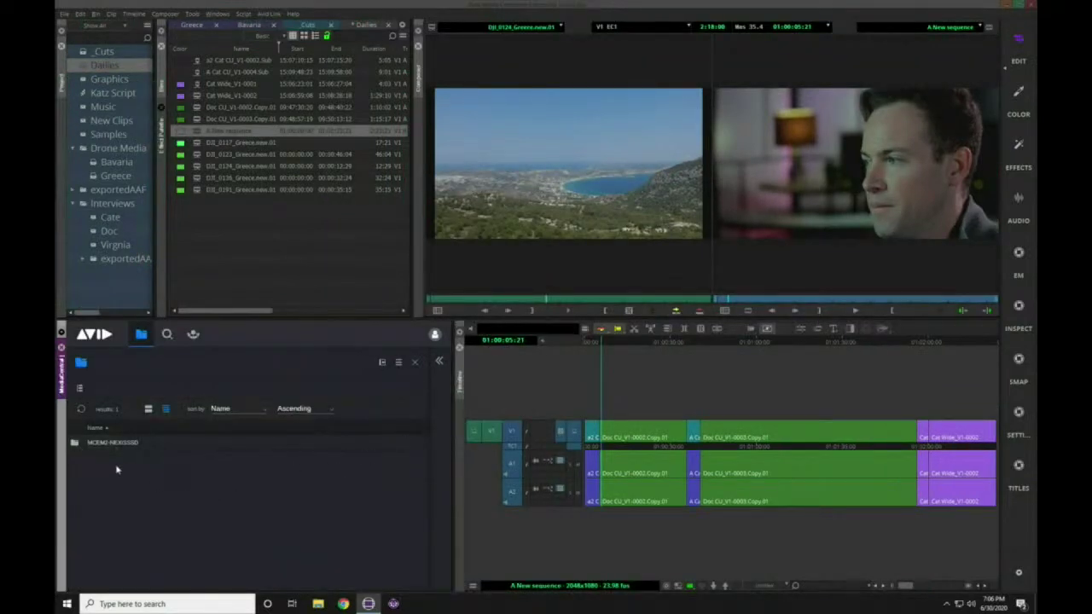
# - Browse the MCEM2-NEXISSSD workspace into EM_Projects and then Avid Projects
pyautogui.doubleClick(81, 444)
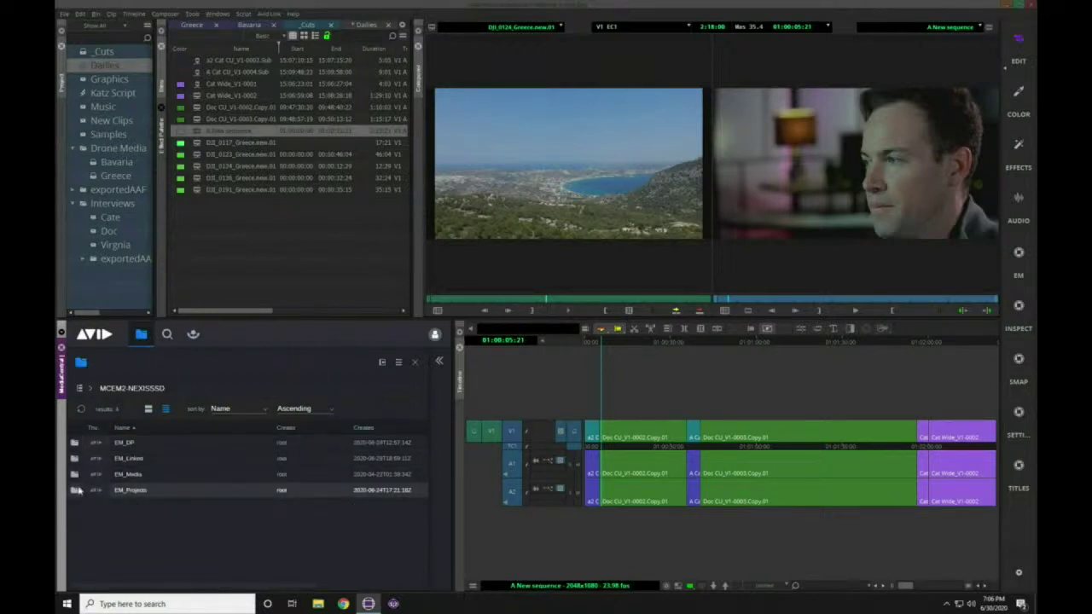
pyautogui.doubleClick(77, 490)
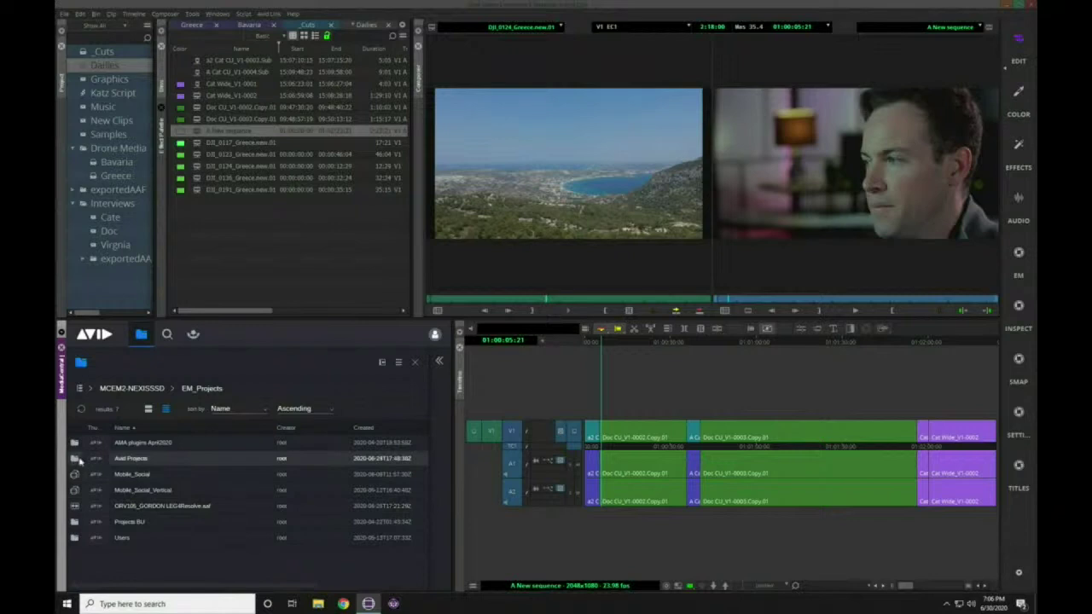
pyautogui.doubleClick(77, 459)
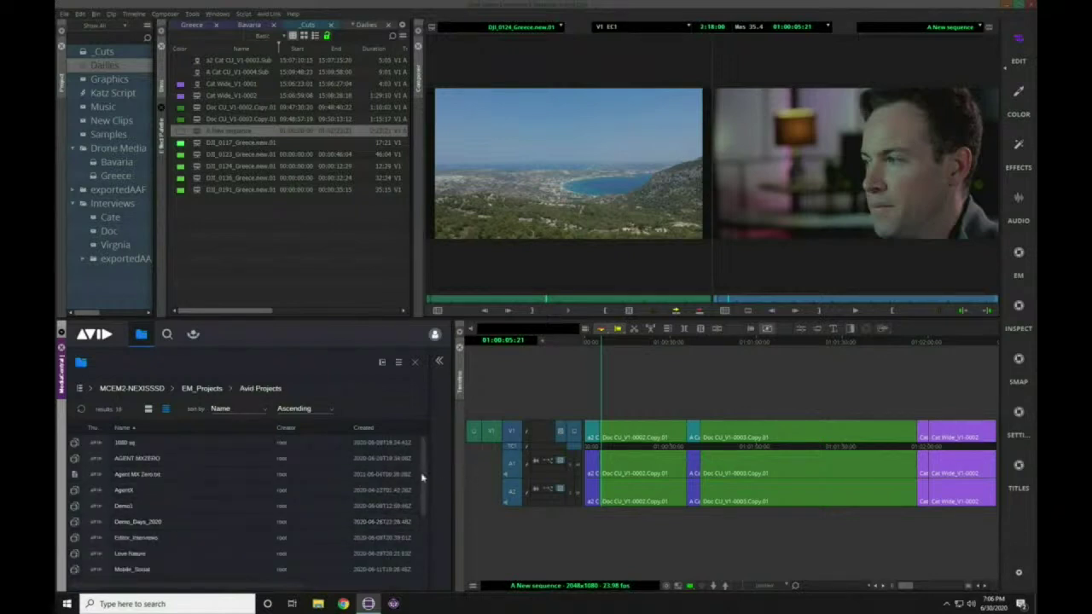
pyautogui.scroll(-3, 422, 478)
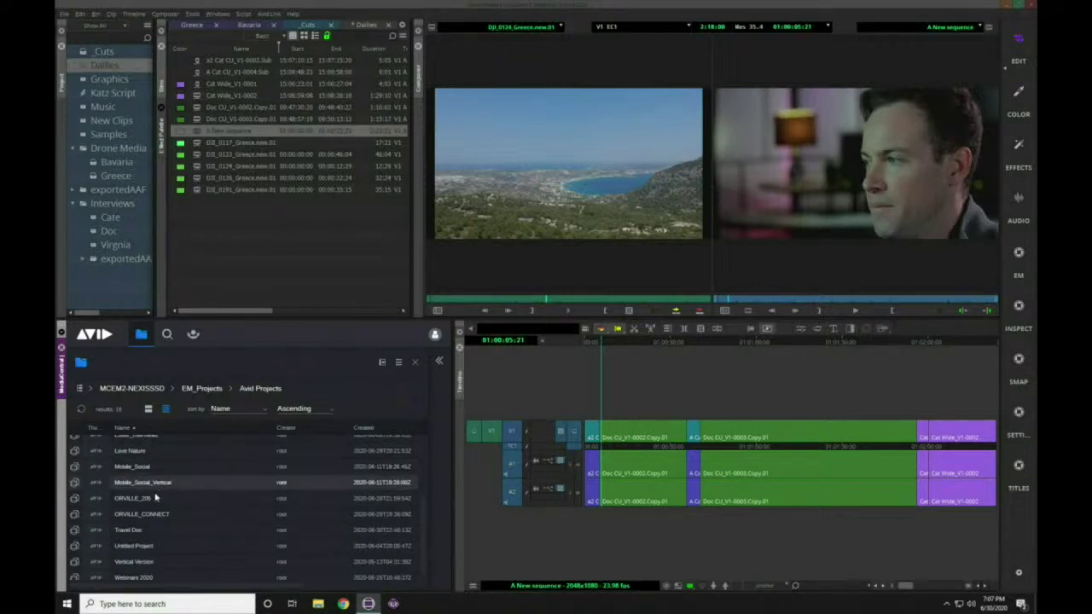
pyautogui.scroll(1, 424, 532)
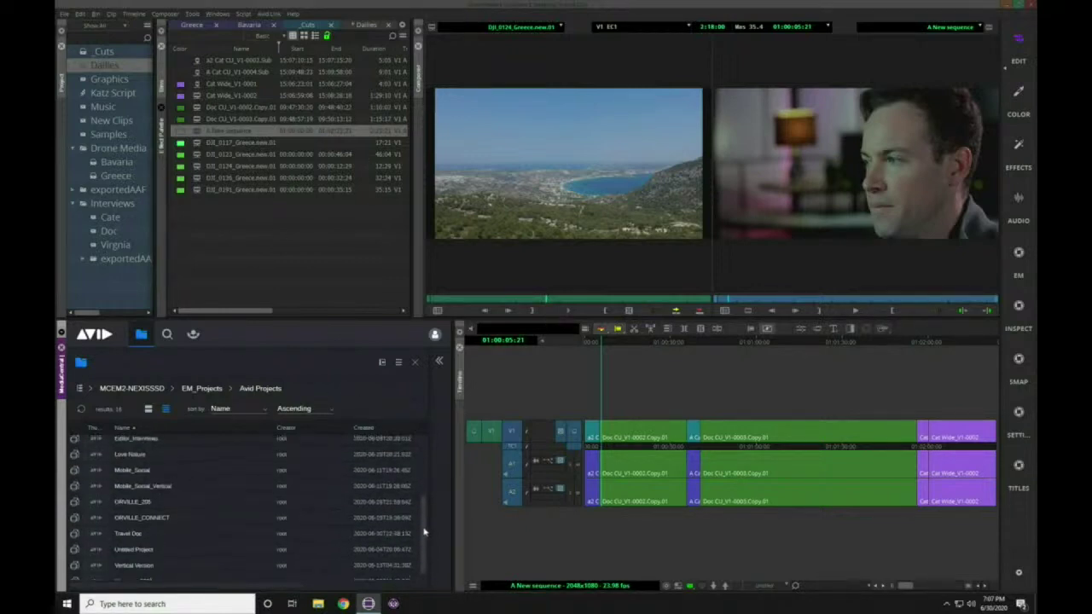
pyautogui.moveTo(424, 533); pyautogui.dragTo(426, 500)
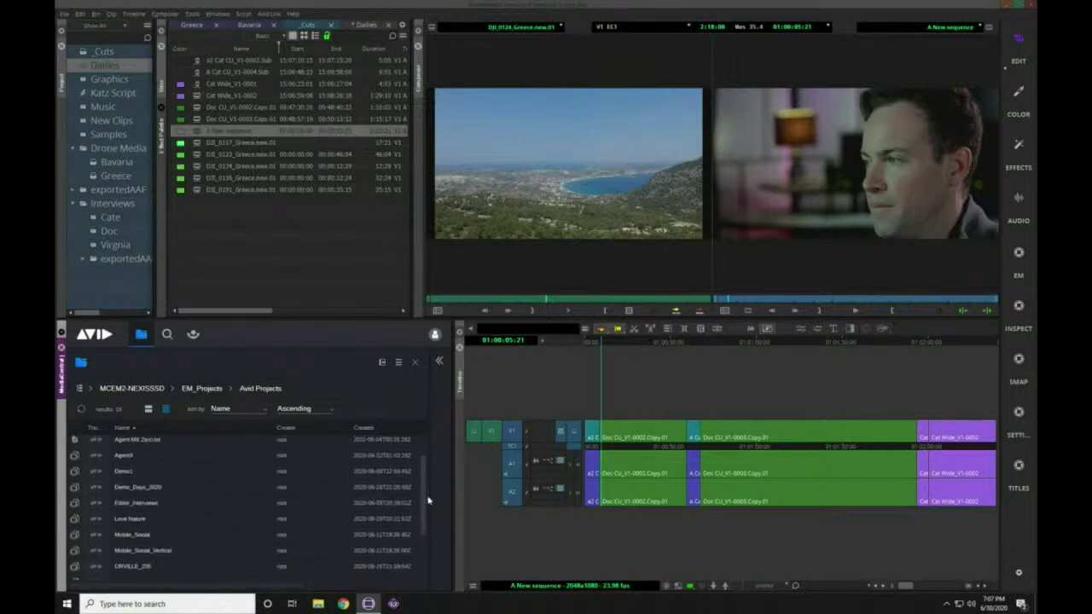
# - Go through Editor_Interviews and Editor Interviews to the Stuart folder and select Stuart CU_V1-0005.new.01
pyautogui.doubleClick(102, 503)
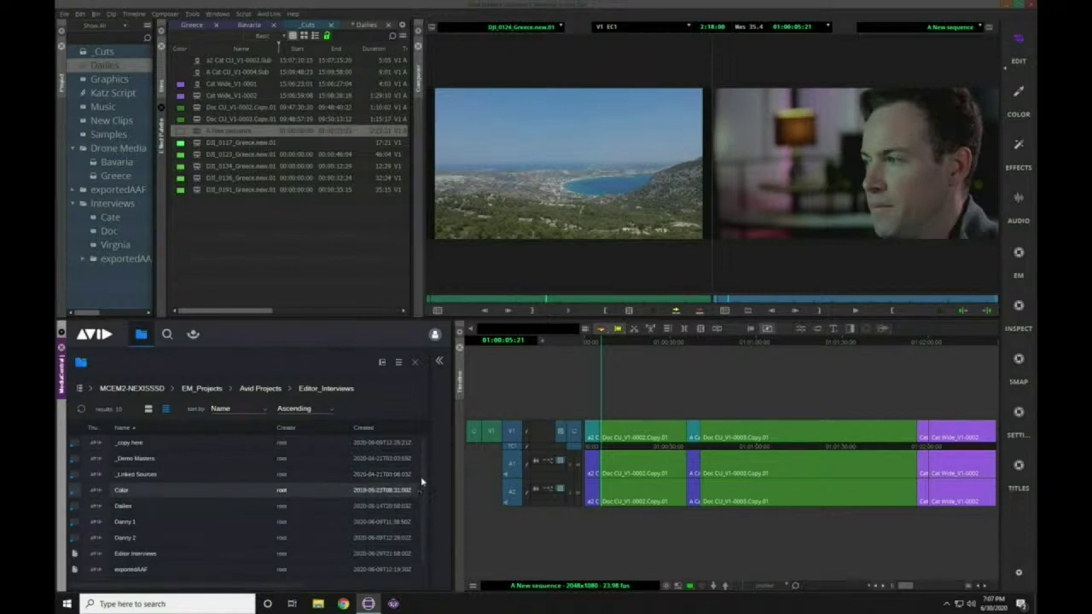
pyautogui.scroll(-1, 423, 503)
pyautogui.scroll(-1, 425, 517)
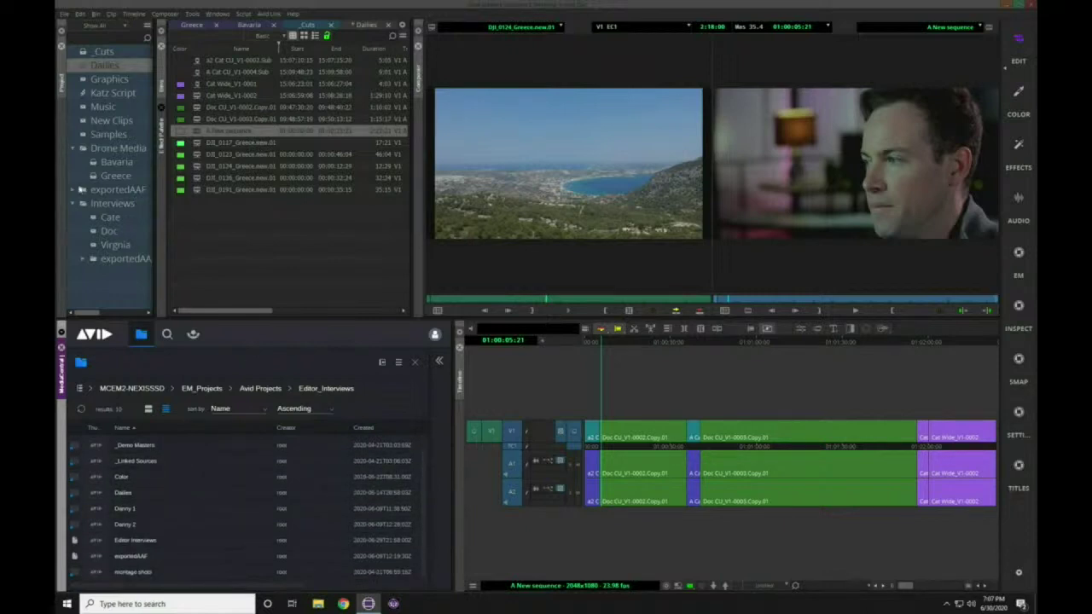
pyautogui.doubleClick(98, 543)
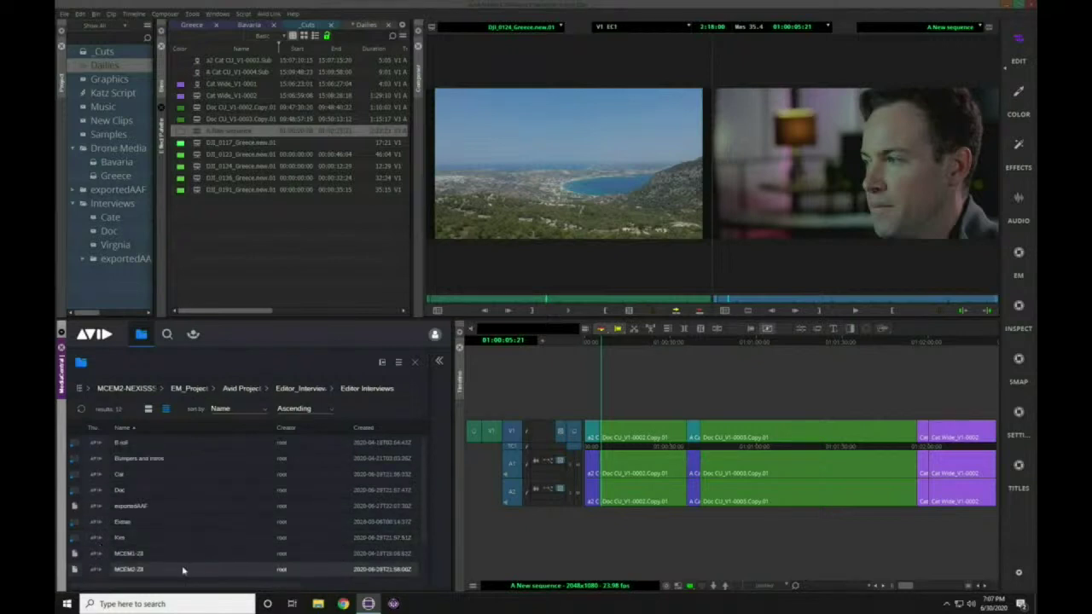
pyautogui.scroll(-3, 417, 507)
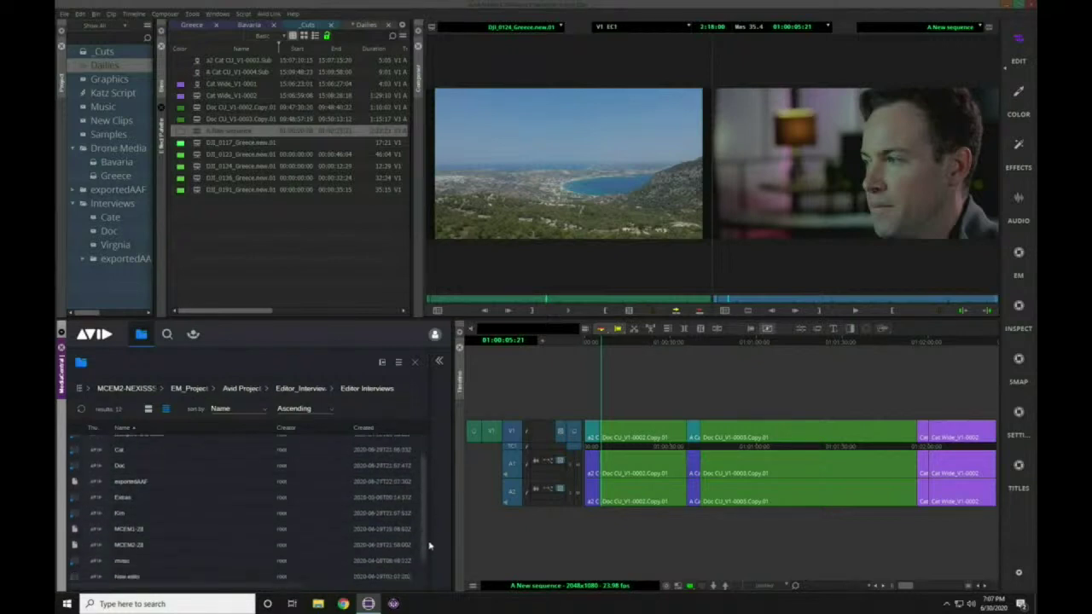
pyautogui.doubleClick(96, 573)
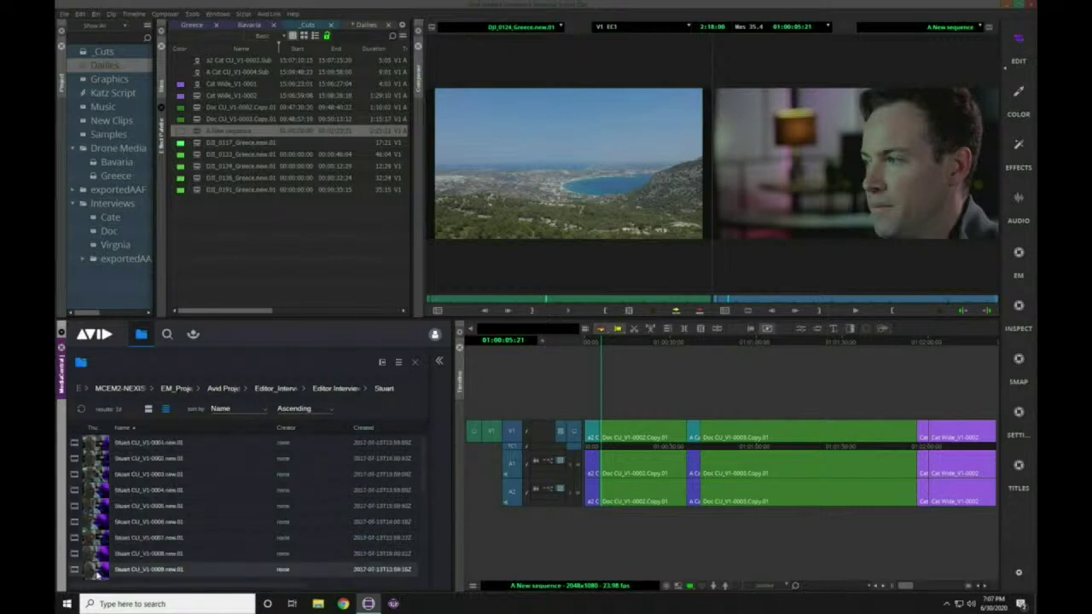
pyautogui.click(103, 511)
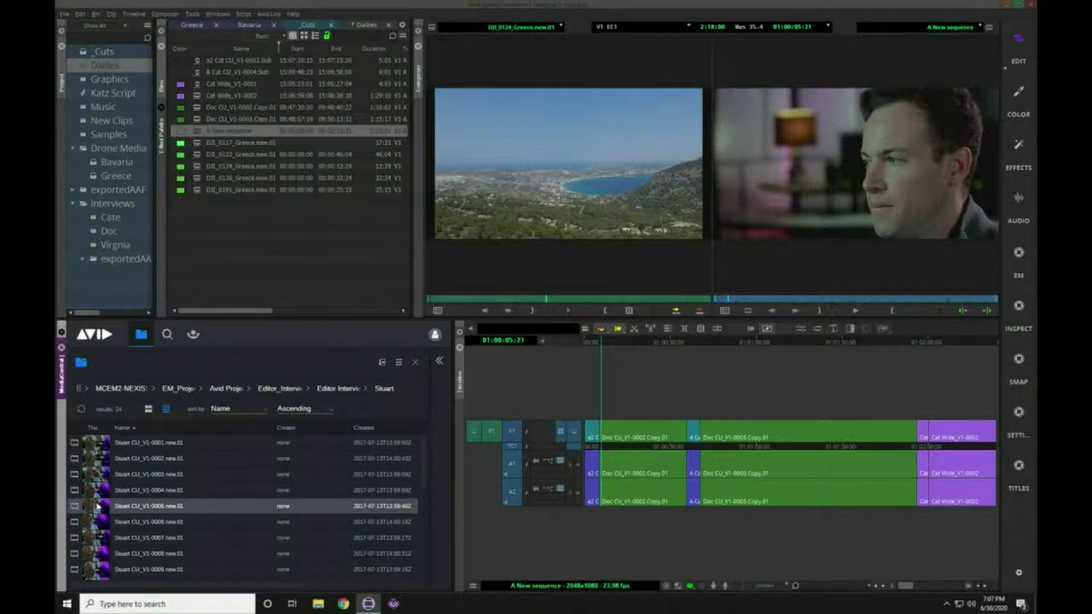
# - Open the Stuart bin with Stuart CU_V1-0005.new.01 loaded, then move it lower and shorten it
pyautogui.doubleClick(99, 505)
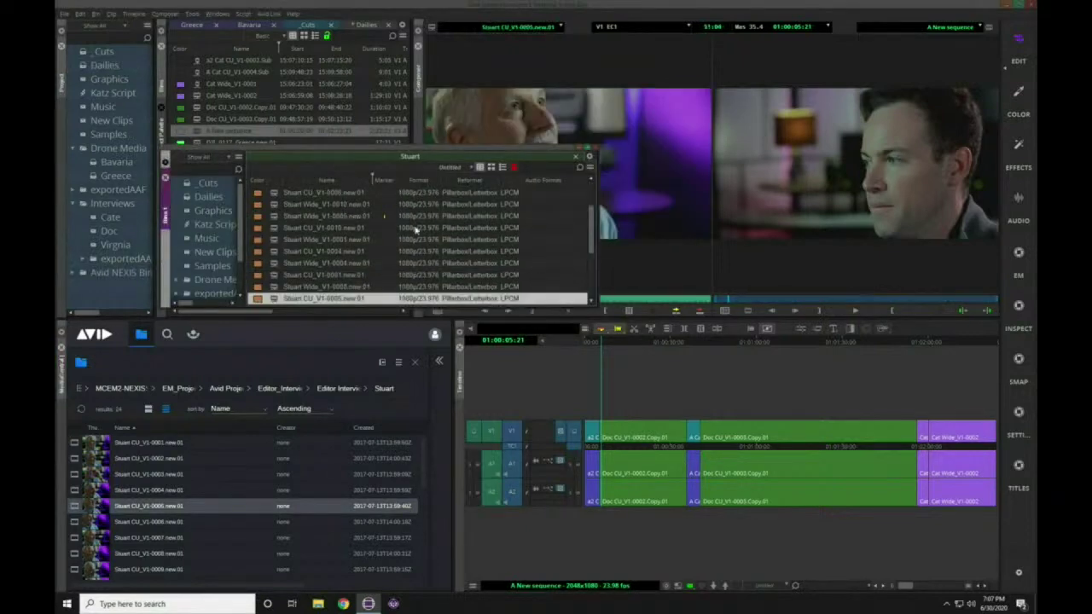
pyautogui.moveTo(481, 158); pyautogui.dragTo(392, 260)
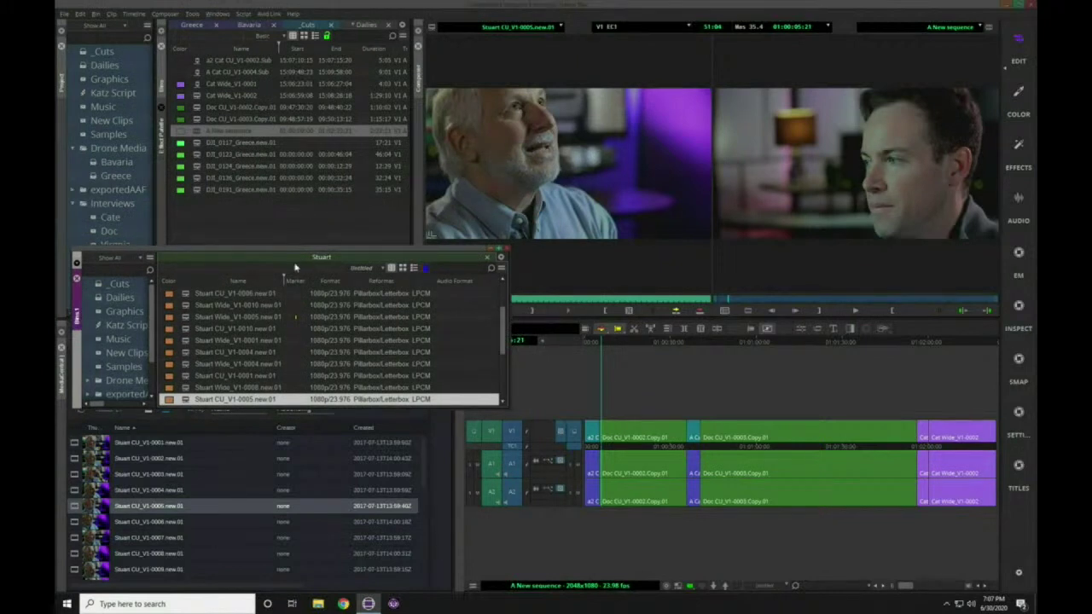
pyautogui.moveTo(482, 256); pyautogui.dragTo(501, 303)
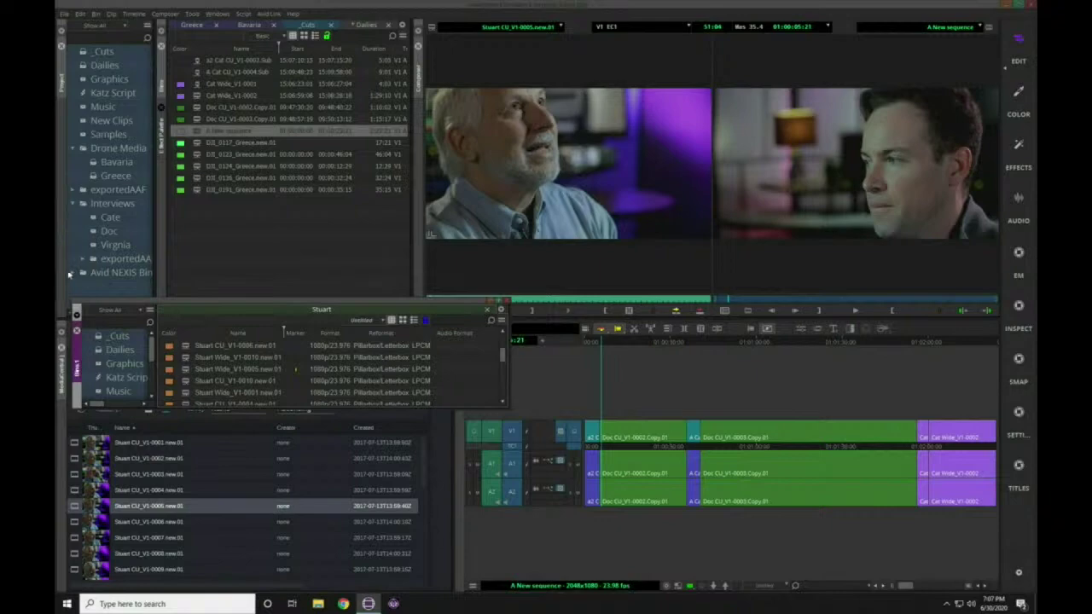